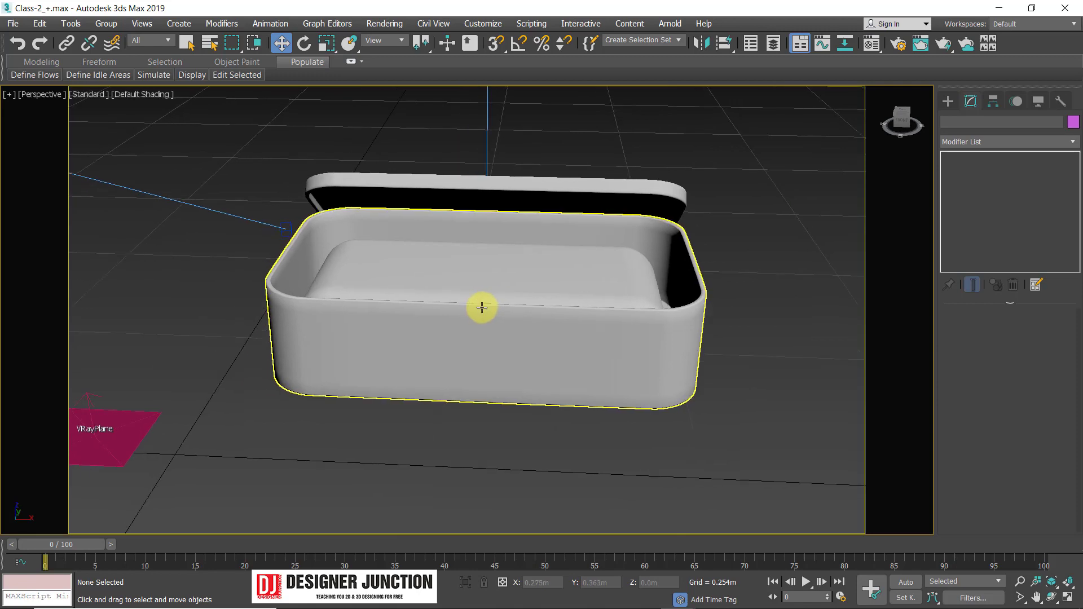
Examine the open container, its tilted lid and the inner block from several angles in the Perspective view.
scroll(446, 299, "up", 3)
middle_click_drag(397, 219, 374, 273, "alt")
middle_click_drag(374, 339, 513, 312, "alt")
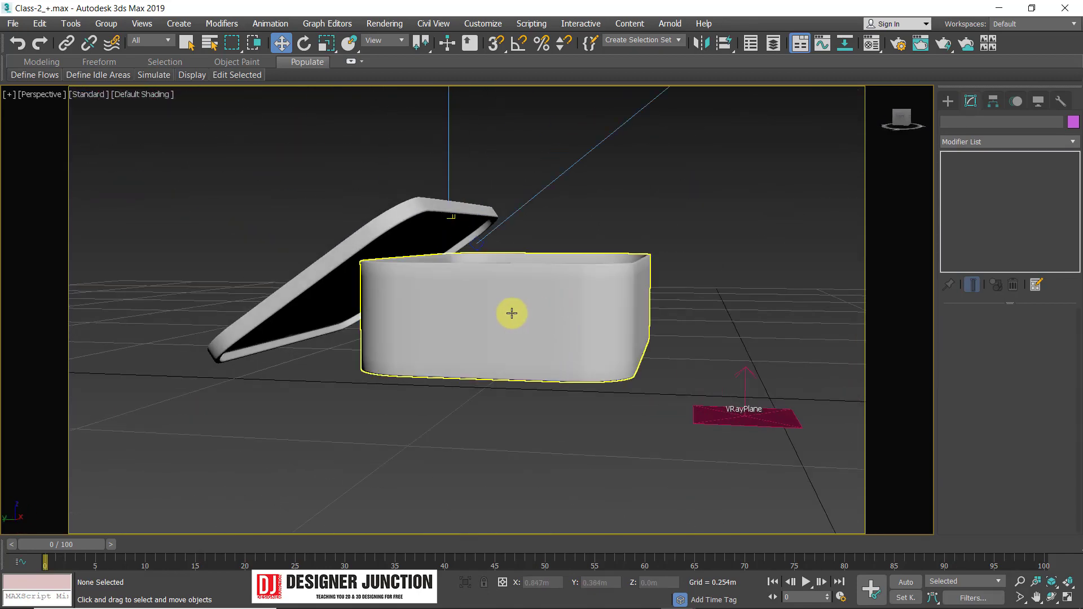
left_click(513, 312)
left_click(340, 217)
middle_click_drag(493, 257, 556, 296, "alt")
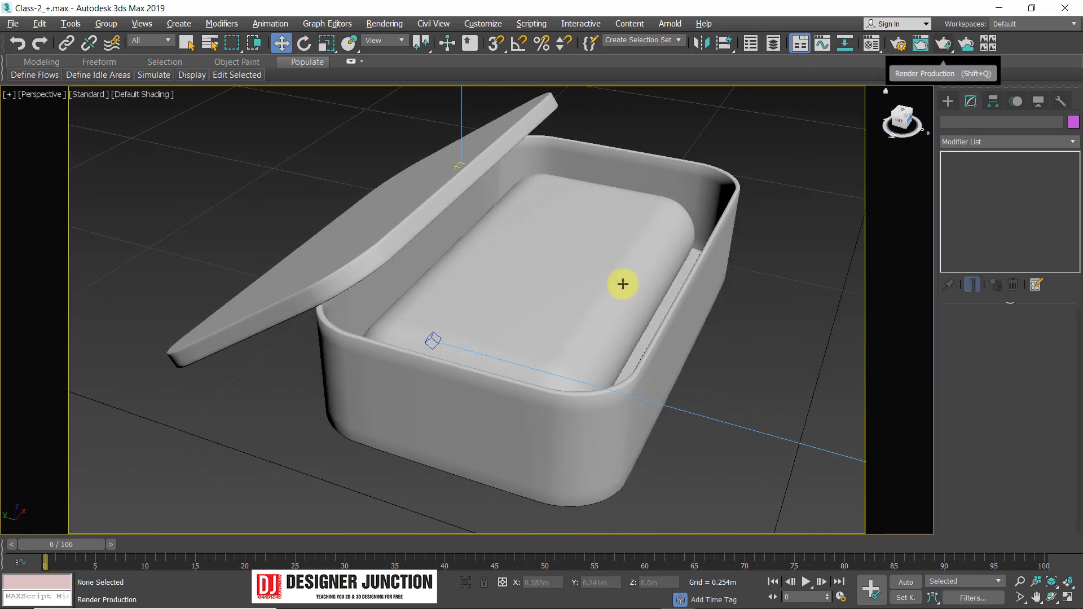
middle_click_drag(624, 285, 680, 281, "alt")
scroll(578, 300, "down", 7)
scroll(558, 299, "up", 6)
left_click(498, 283)
left_click(624, 153)
scroll(597, 262, "up", 3)
middle_click_drag(597, 261, 491, 209, "alt")
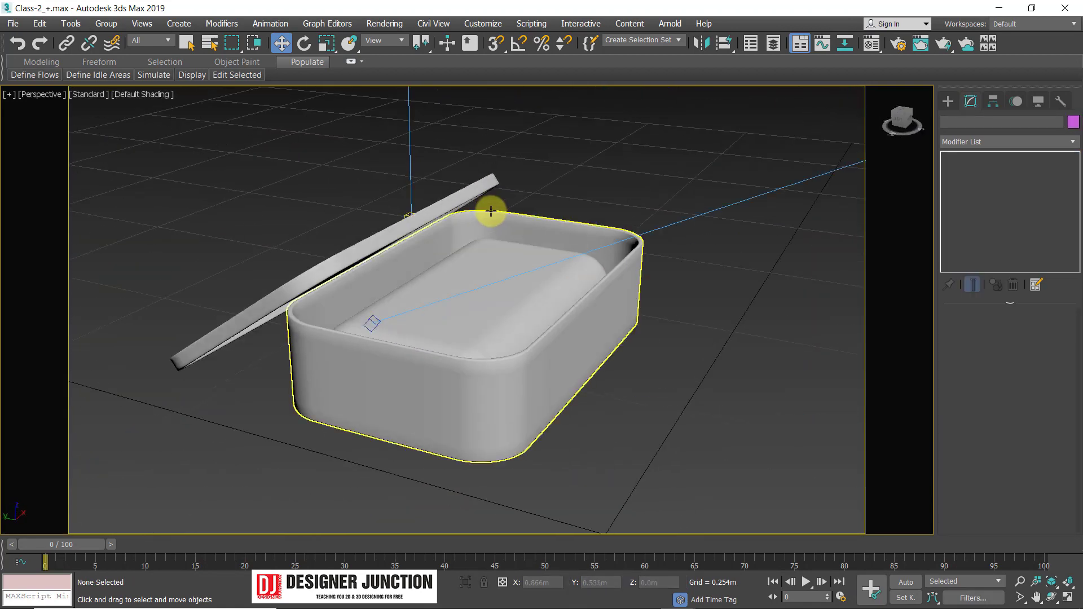
scroll(556, 218, "down", 6)
middle_click_drag(559, 220, 658, 262, "alt")
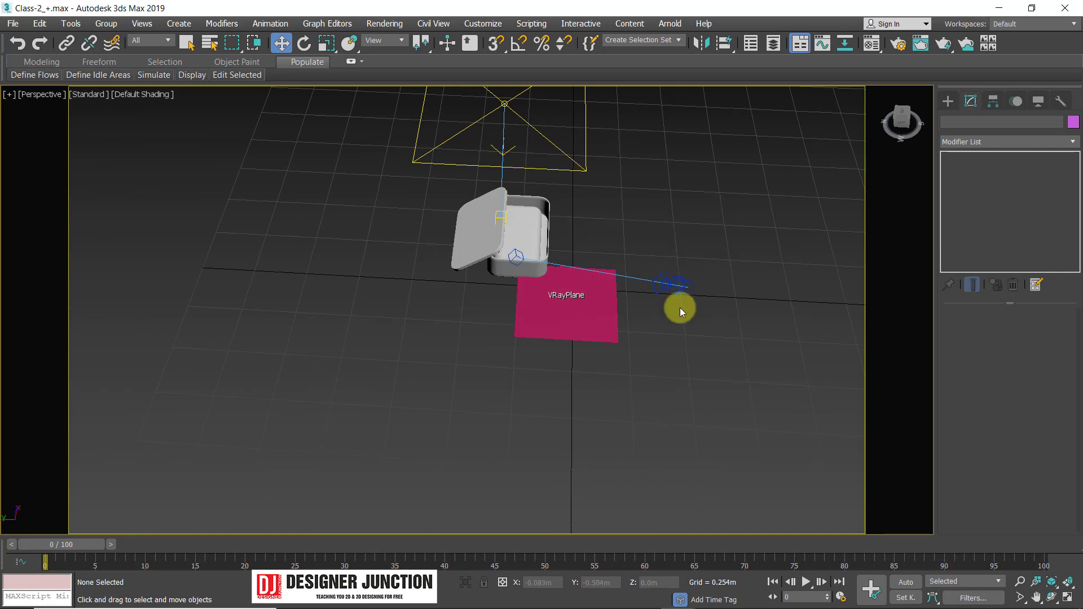
Change the Perspective view to the PhysCamera001 camera view.
left_click(673, 289)
left_click(745, 353)
key("c")
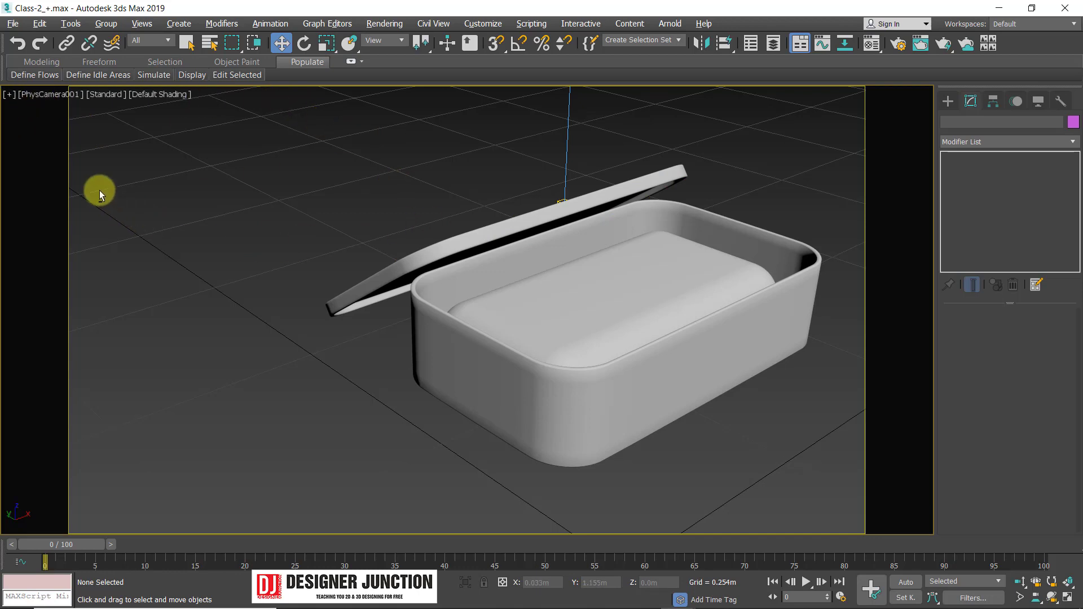
Select the overhead VRay light from the Top view and show the Photometric light types available for creation.
key("alt+w")
key("alt+w")
mouse_move(255, 126)
left_mouse_down()
mouse_move(394, 219)
mouse_move(361, 211)
left_mouse_up()
key("c")
left_click(948, 101)
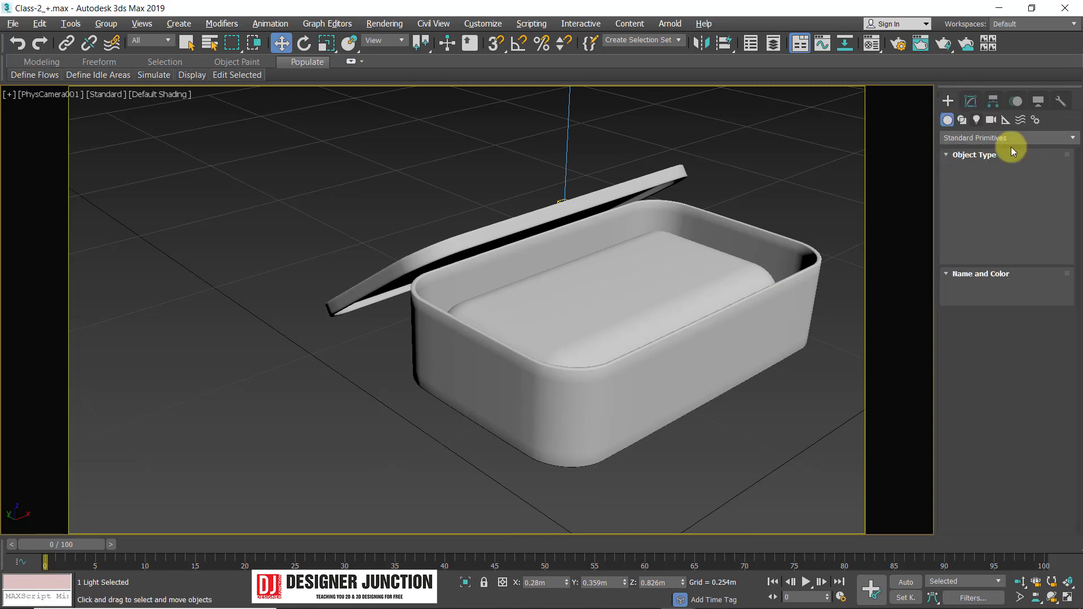
left_click(978, 120)
left_click(979, 138)
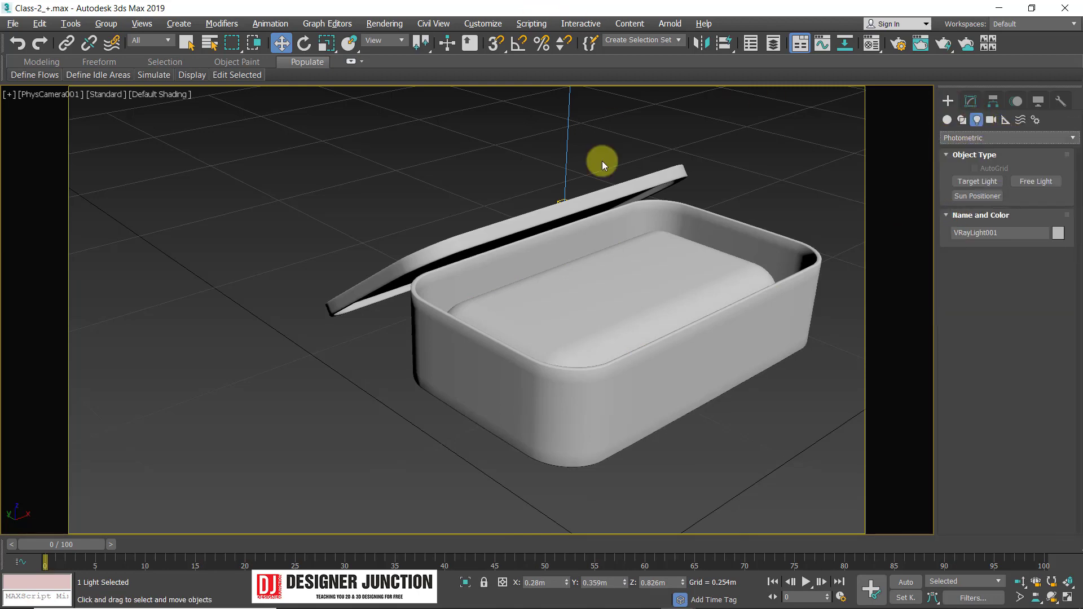
Examine the overhead VRay light's placement above the container in the Top, Front and camera views.
right_click(319, 199)
left_click(269, 318)
key("alt+w")
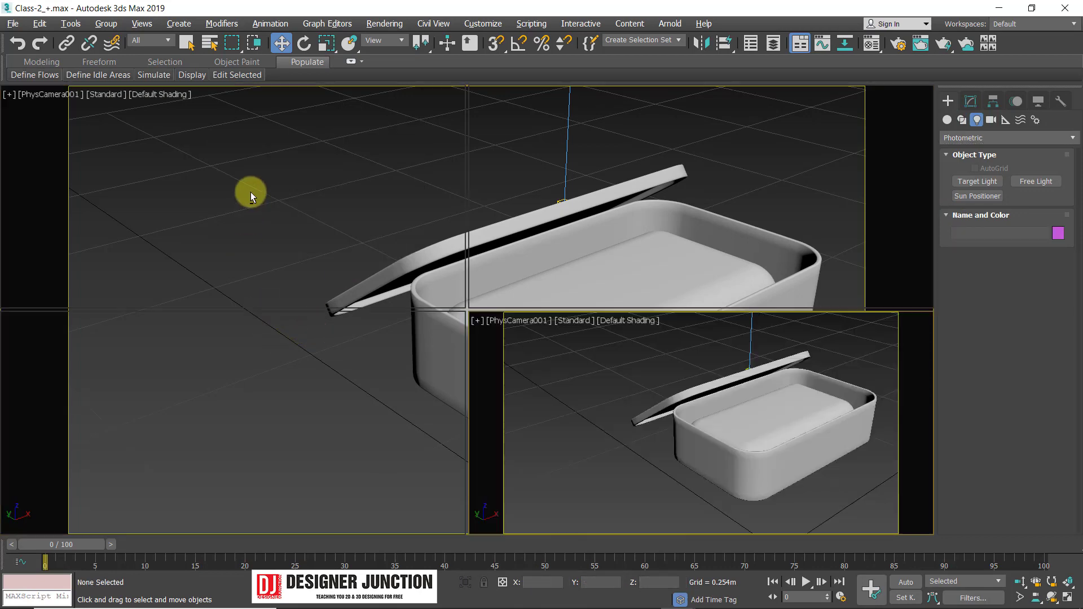
left_click(249, 196)
key("alt+w")
left_click_drag(255, 129, 374, 241)
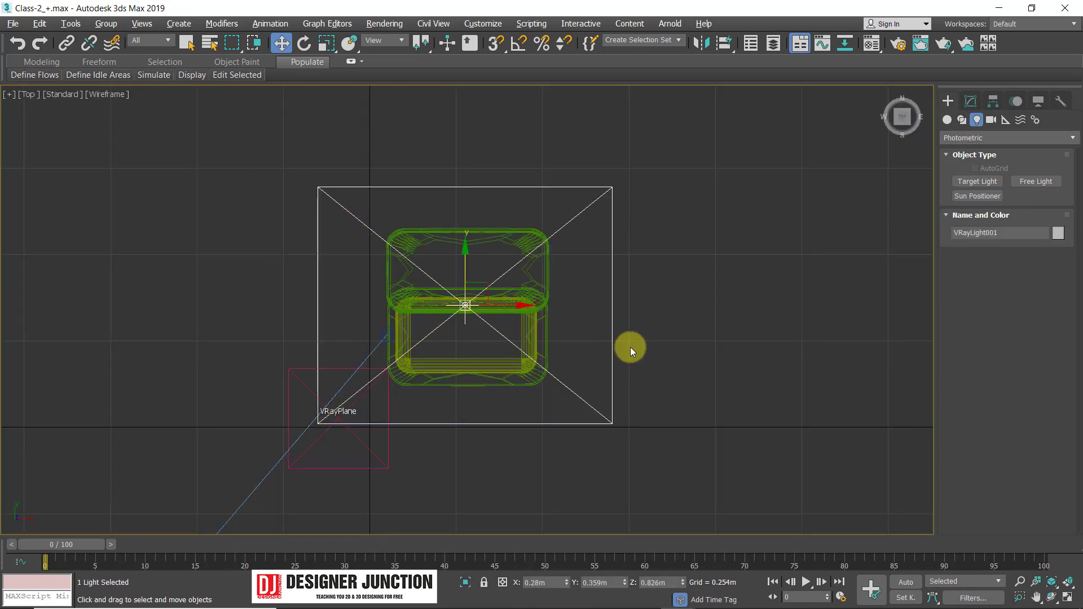
key("alt+w")
left_click(743, 416)
key("alt+w")
left_click(757, 400)
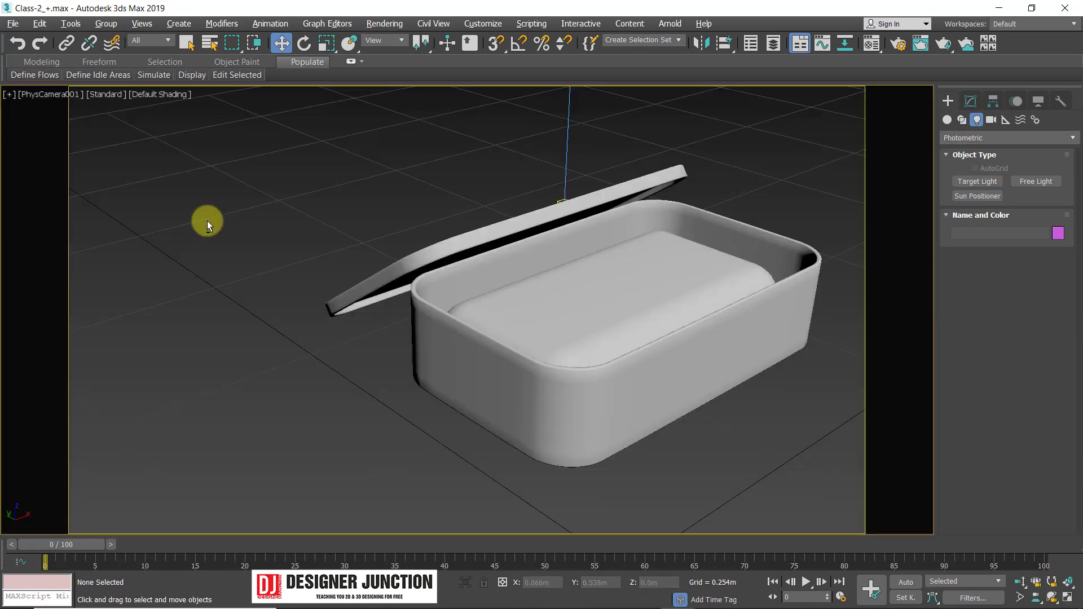
key("alt+w")
key("alt+w")
left_click_drag(258, 129, 354, 237)
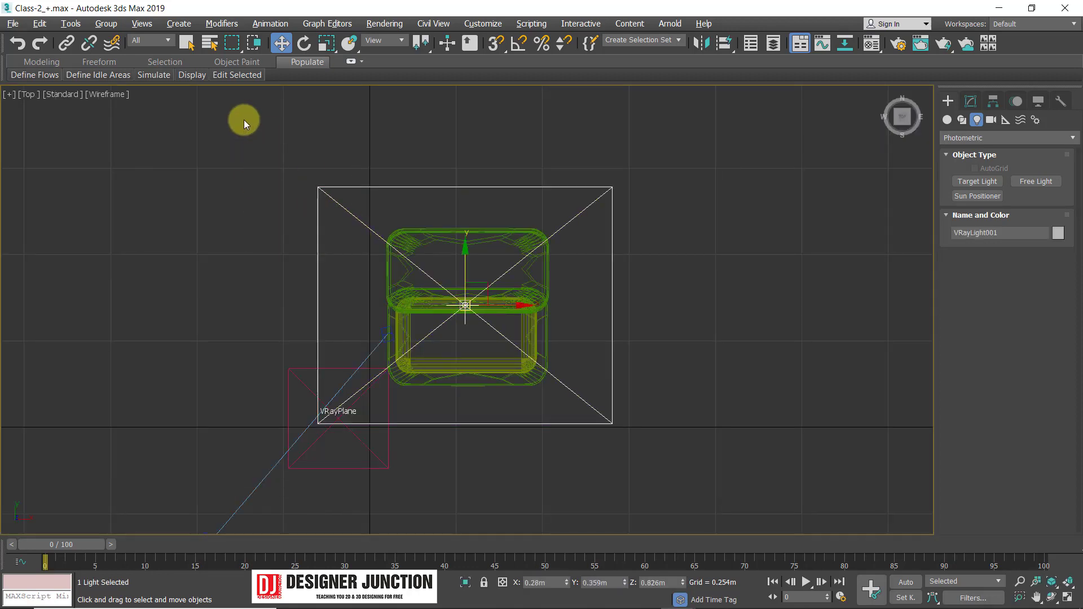
left_click_drag(255, 141, 328, 209)
left_click(735, 319)
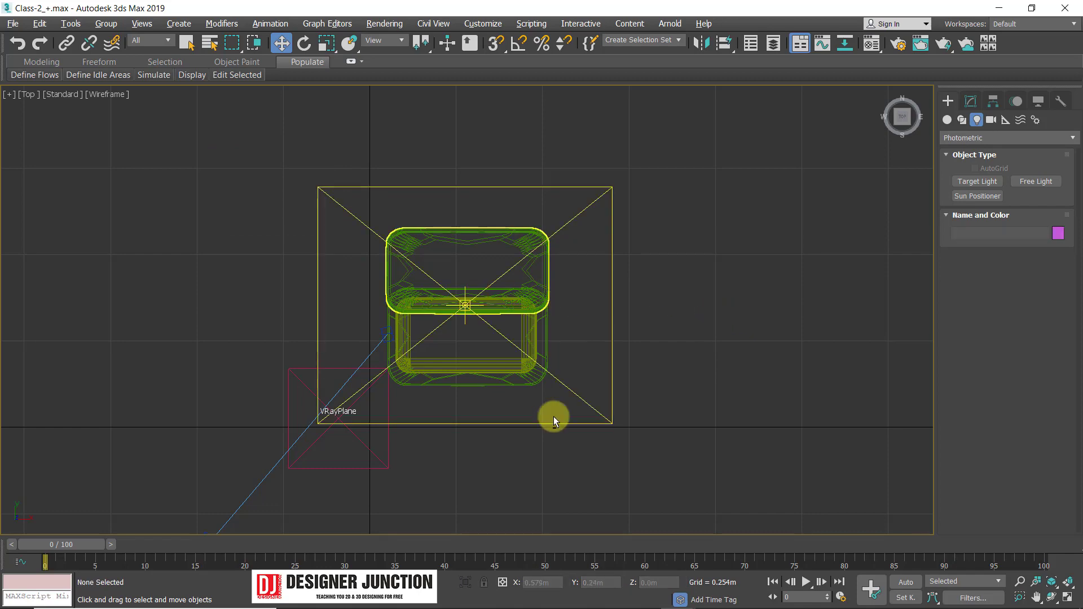
key("alt+w")
left_click(547, 434)
key("alt+w")
key("alt+w")
left_click(330, 224)
key("alt+w")
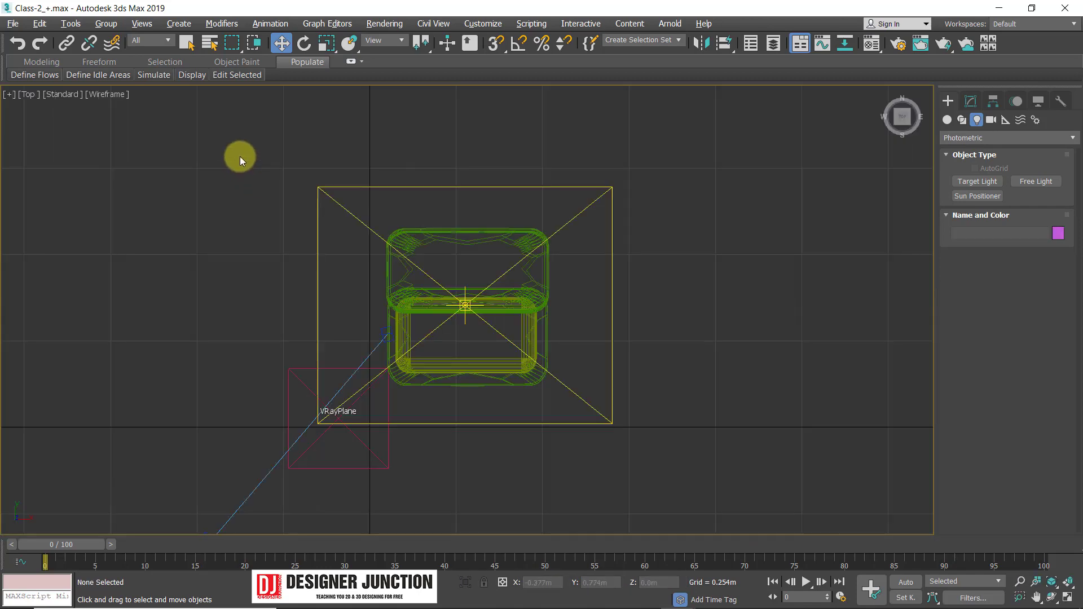
left_click_drag(356, 237, 341, 218)
key("alt+w")
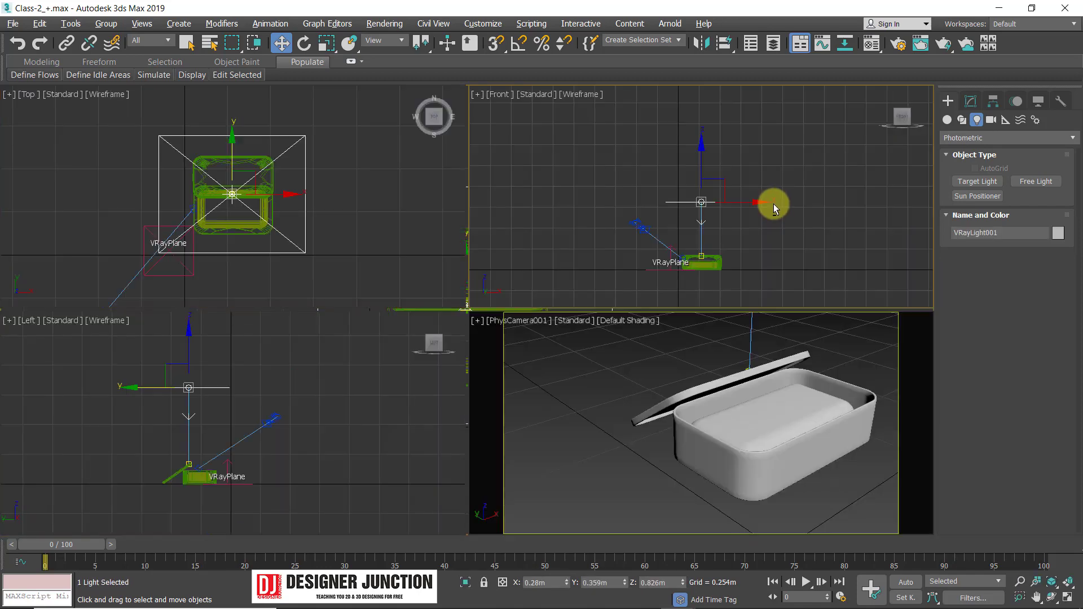
right_click(773, 203)
key("alt+w")
key("alt+w")
left_click(653, 447)
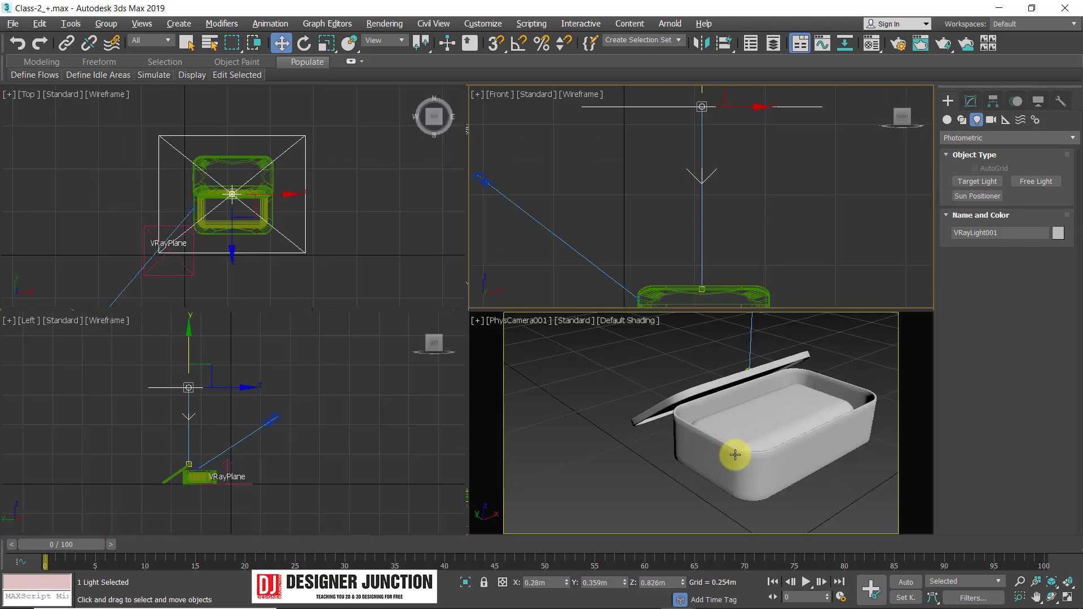
key("alt+w")
key("alt+w")
left_click(411, 213)
key("alt+w")
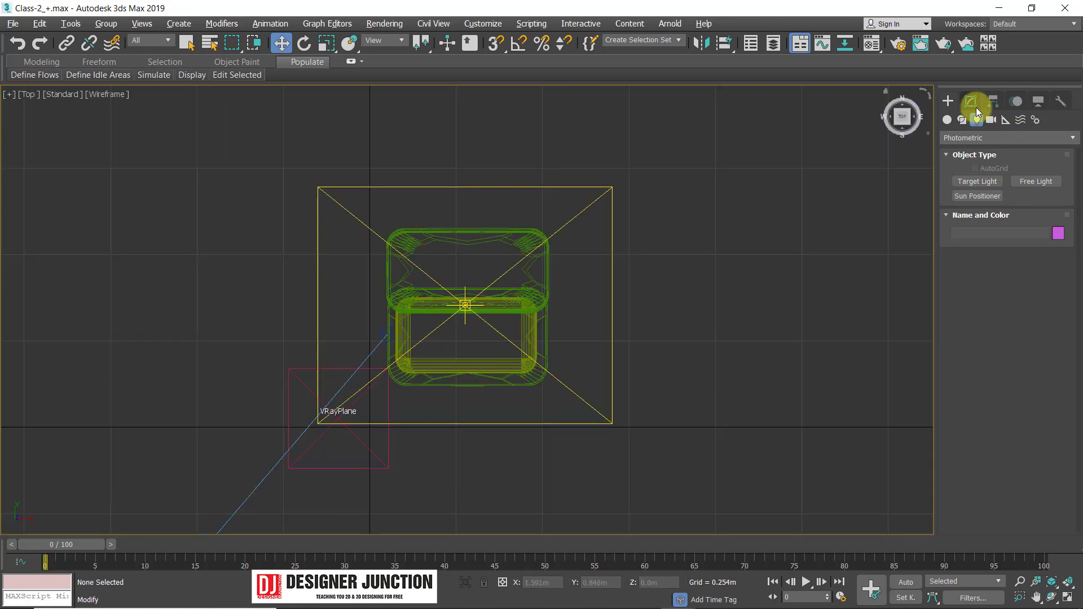
Display the overhead VRay light's modifier parameters and look through its General settings in the camera view.
left_click(971, 102)
left_click_drag(357, 245, 357, 246)
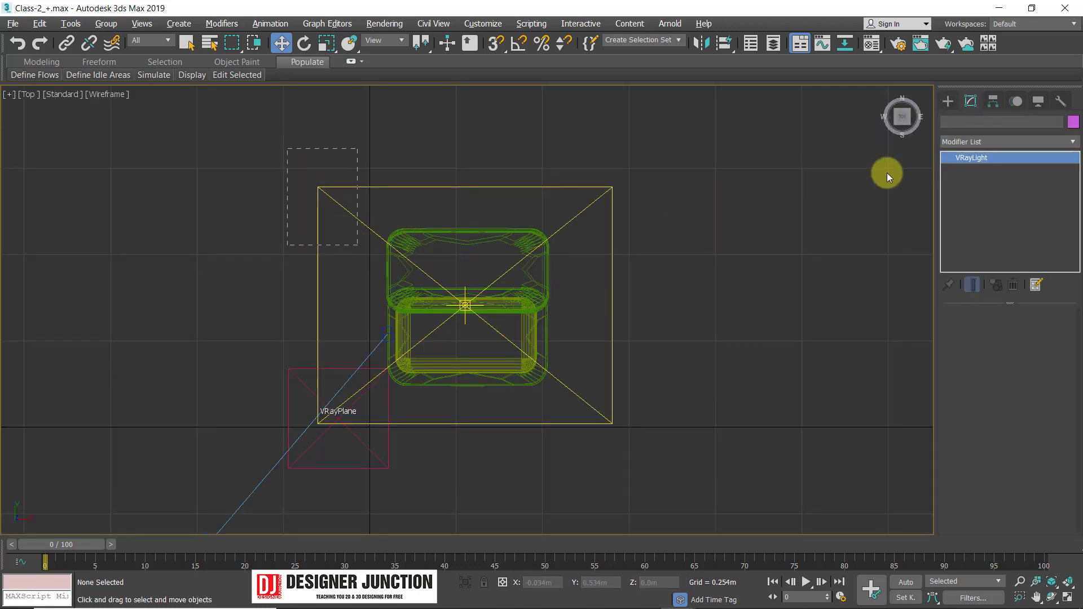
left_click(796, 219)
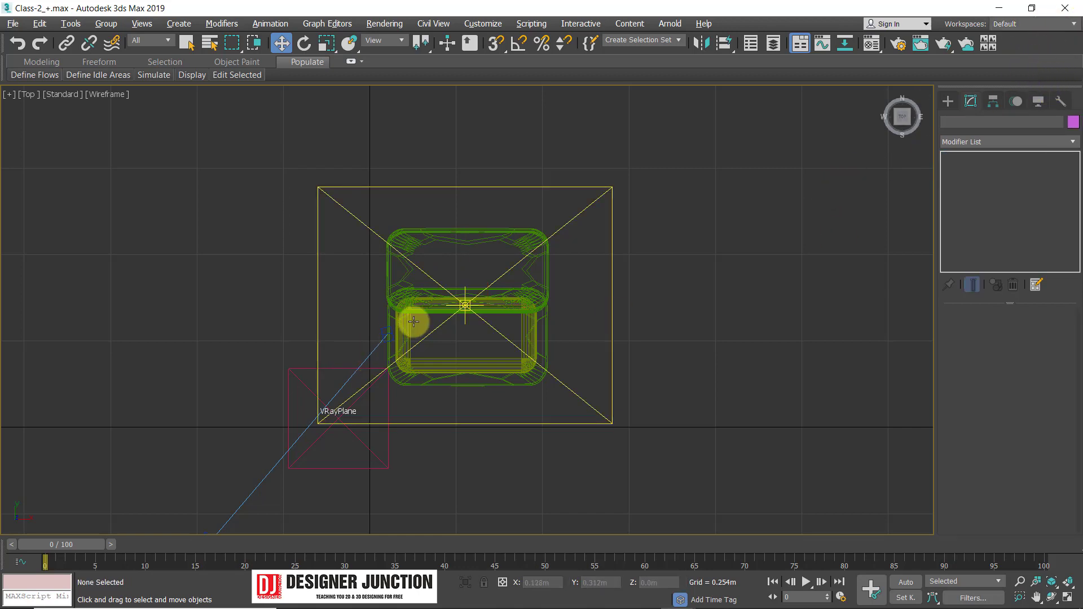
scroll(416, 314, "up", 3)
middle_click_drag(411, 314, 409, 336)
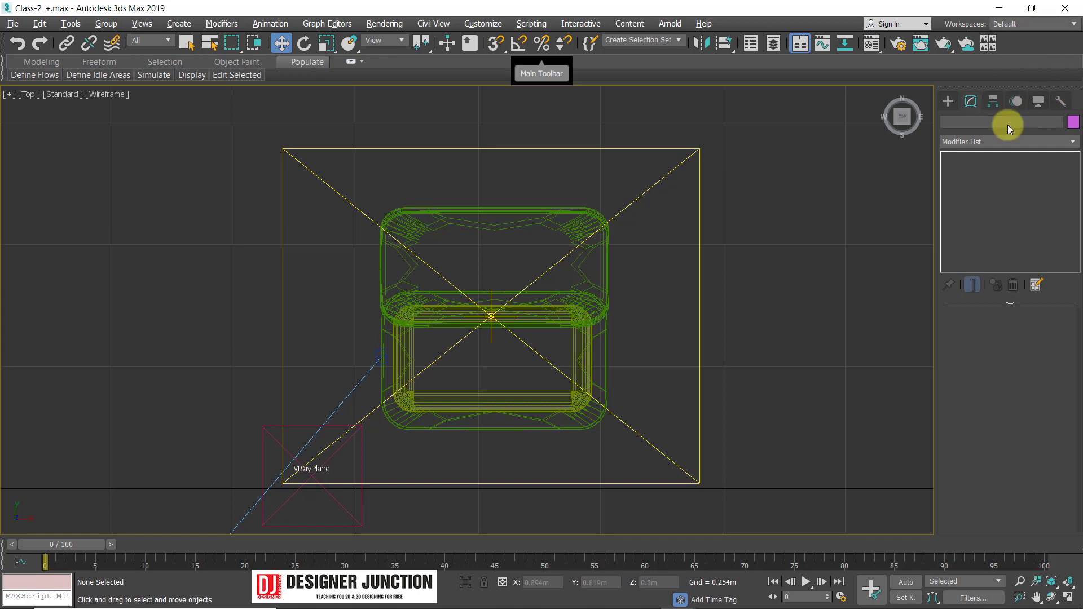
middle_click_drag(667, 249, 643, 230)
key("alt+w")
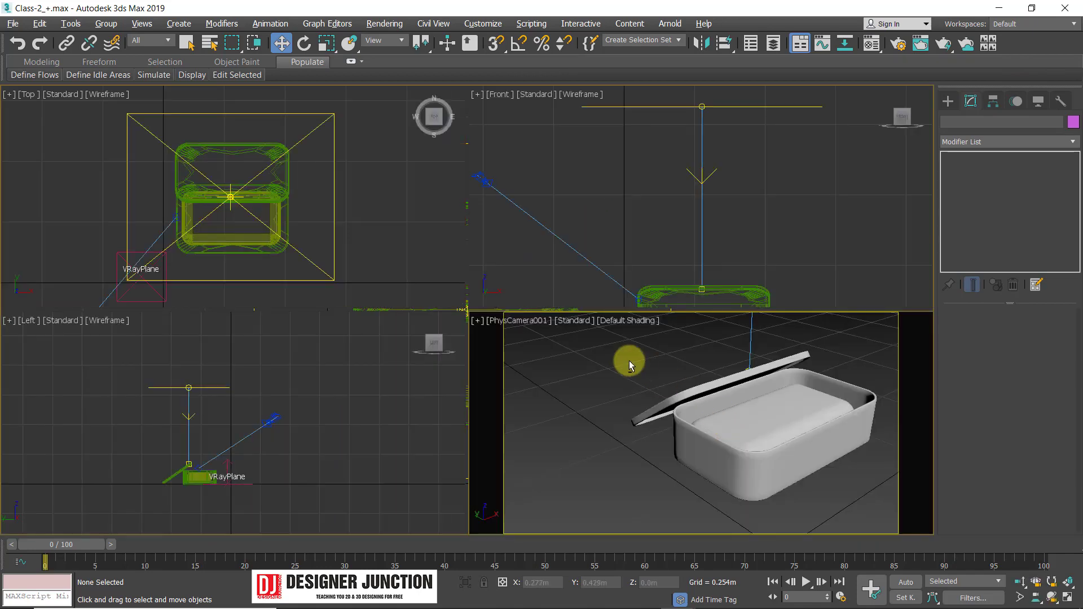
key("alt+w")
key("alt+w")
middle_click(264, 203)
key("alt+w")
left_click_drag(231, 118, 314, 205)
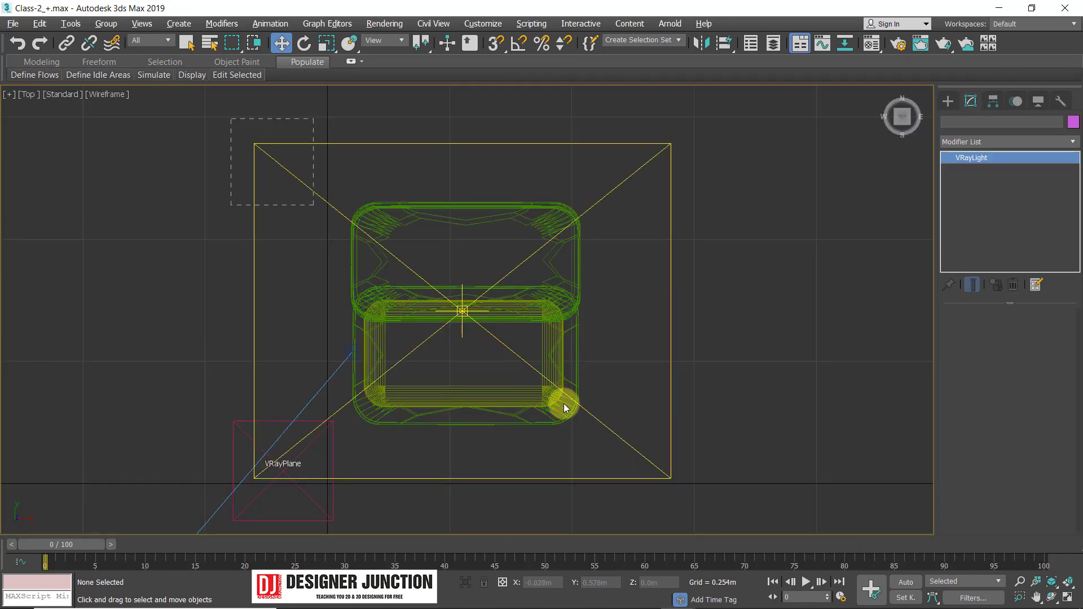
key("c")
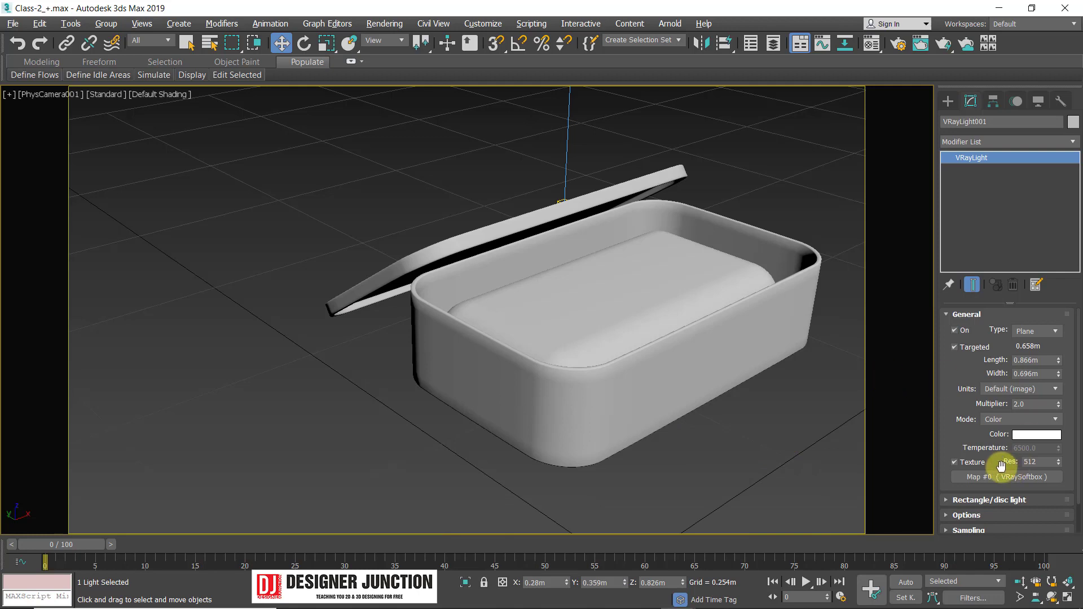
left_click_drag(951, 401, 948, 367)
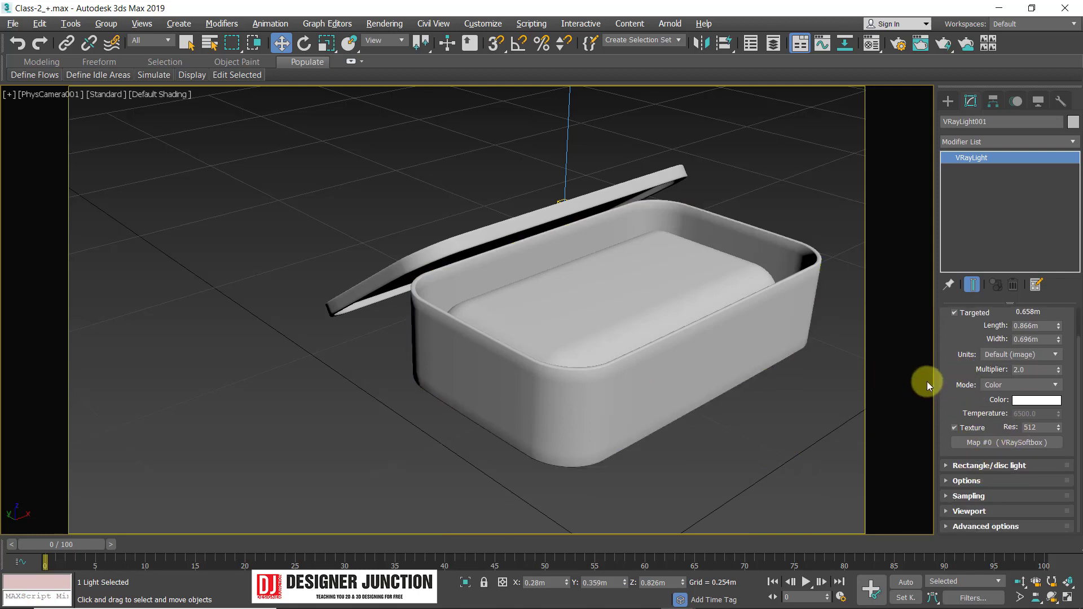
left_click_drag(959, 323, 960, 387)
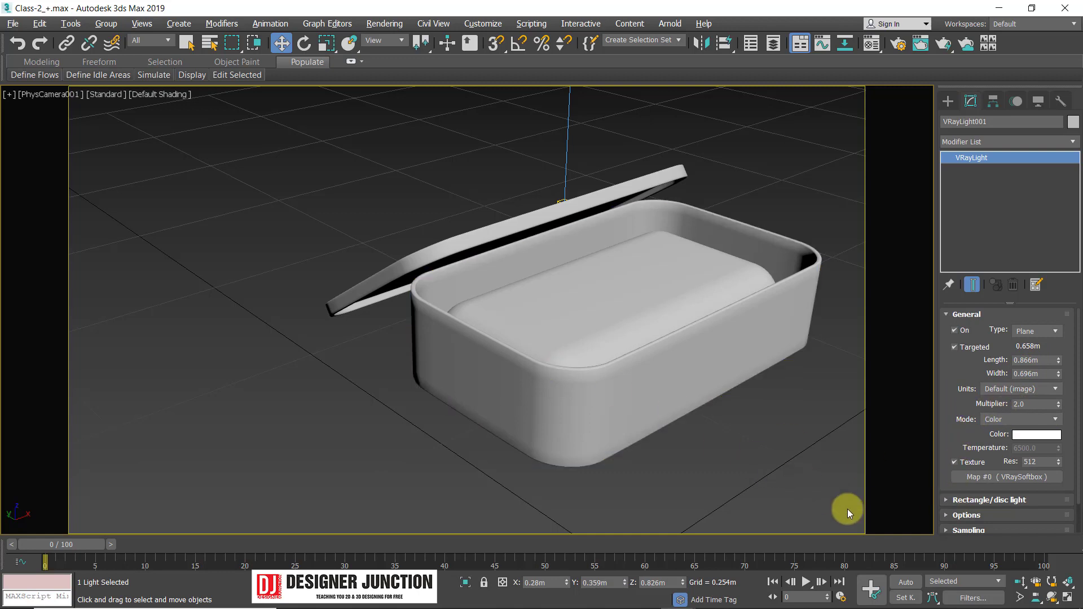
left_click(816, 492)
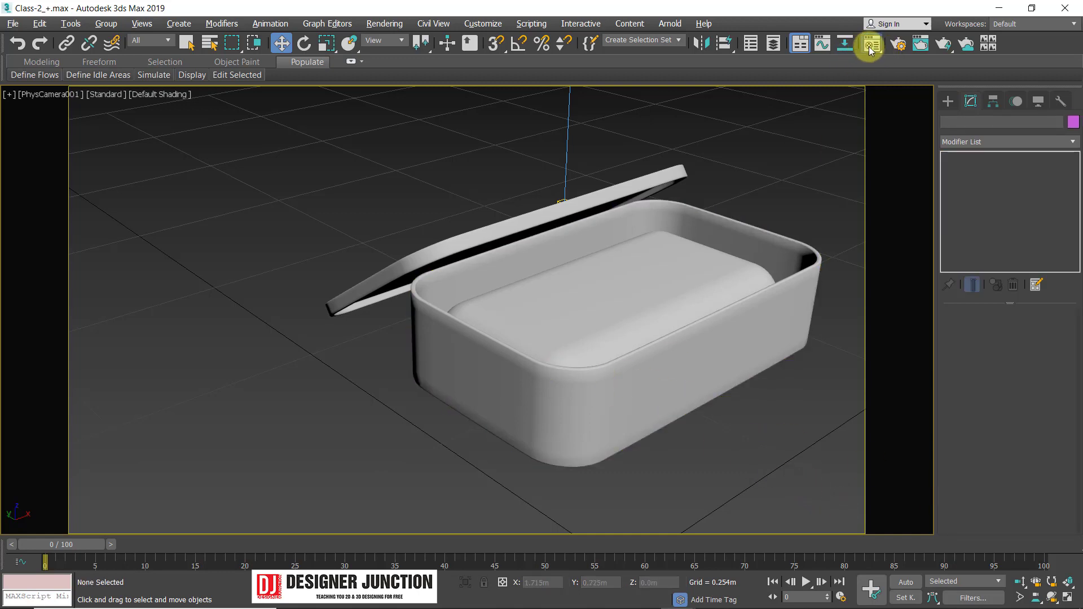
Reselect the overhead VRay light and examine its size, multiplier, colour and texture map settings.
key("m")
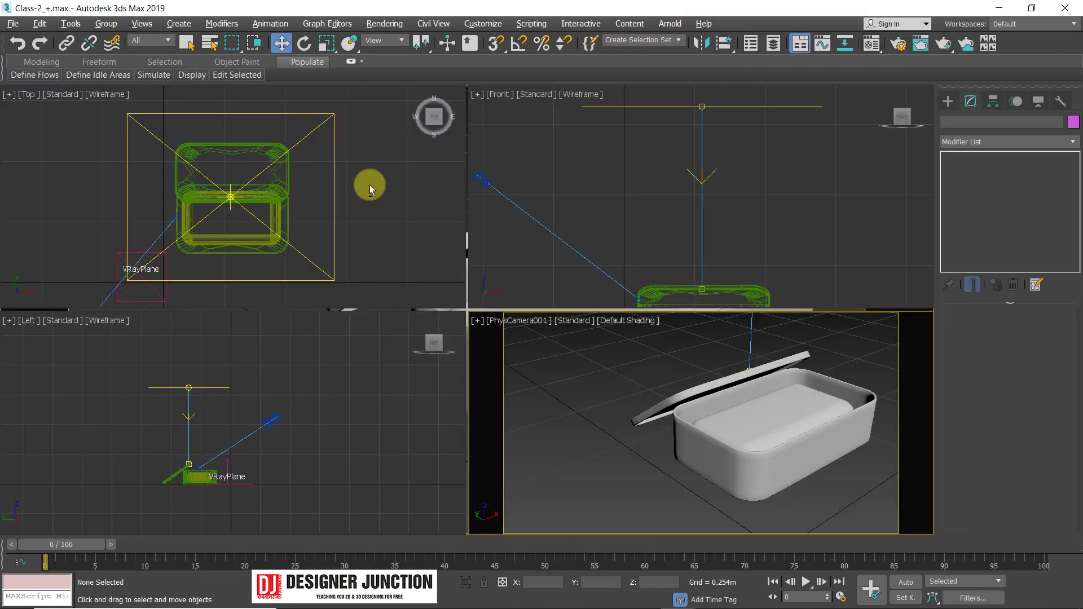
key("alt+w")
left_click_drag(229, 99, 305, 186)
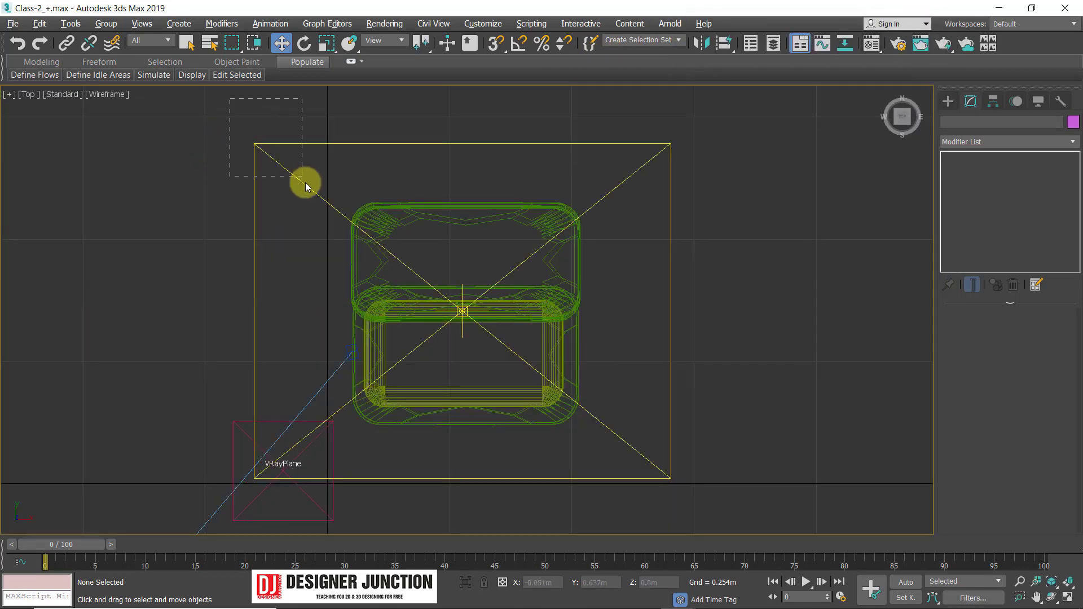
left_click(305, 186)
key("c")
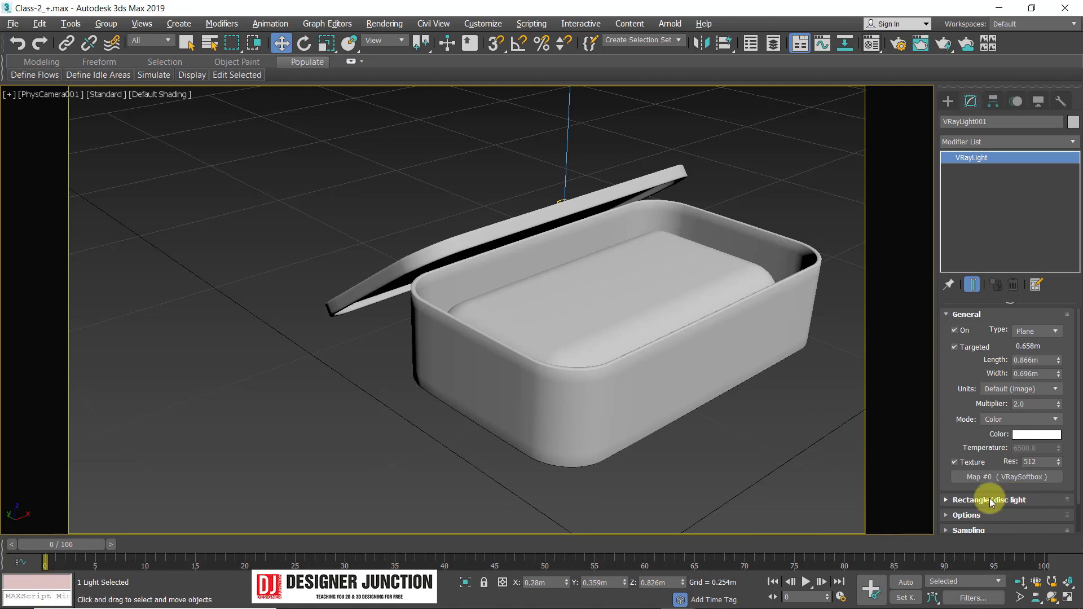
left_click_drag(979, 376, 974, 434)
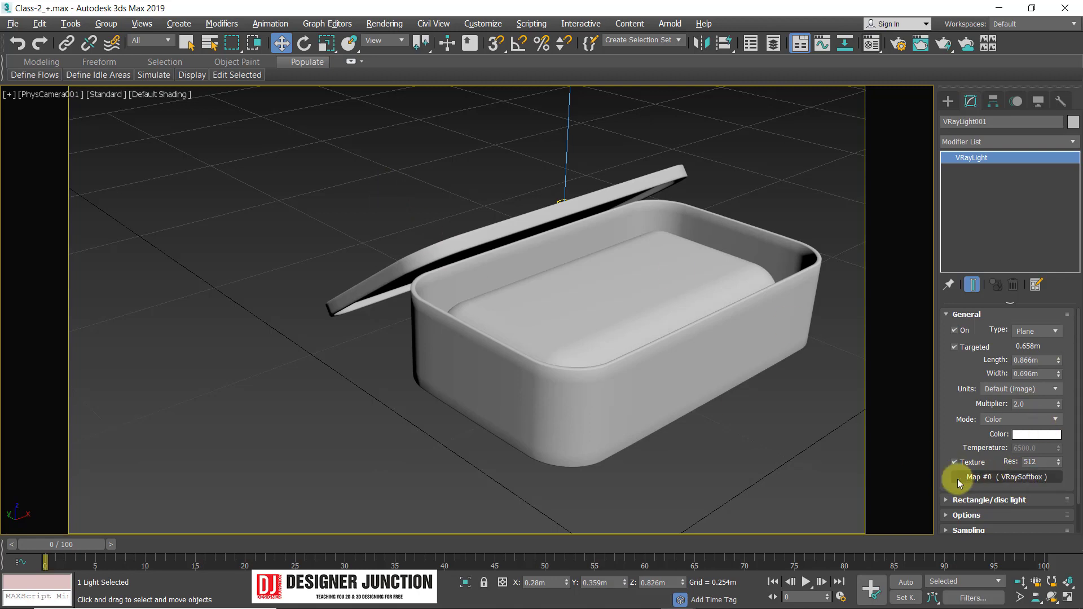
left_click_drag(950, 406, 956, 481)
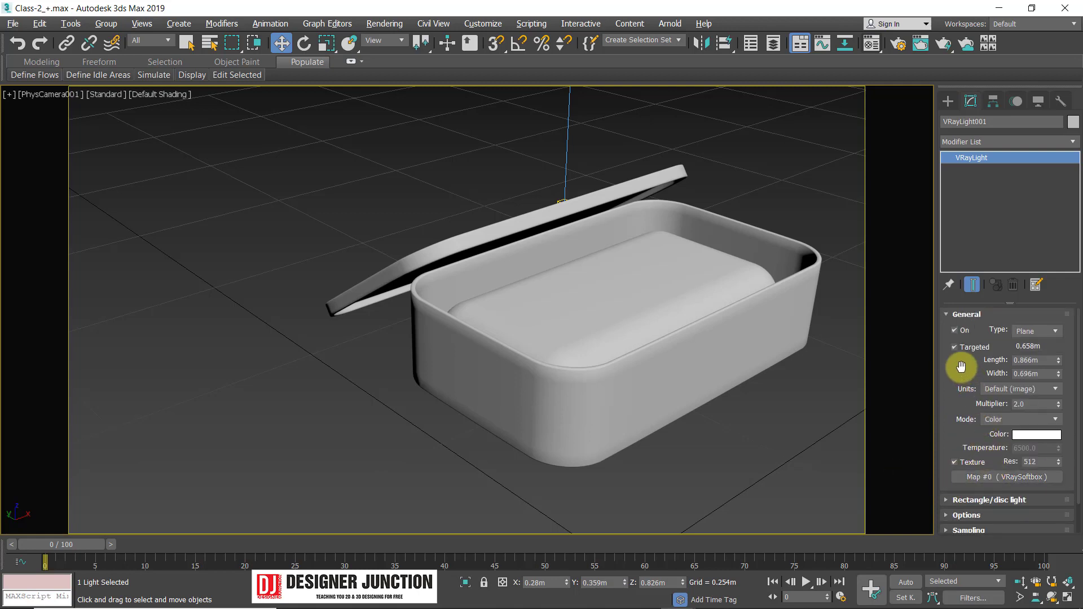
left_click_drag(958, 407, 957, 482)
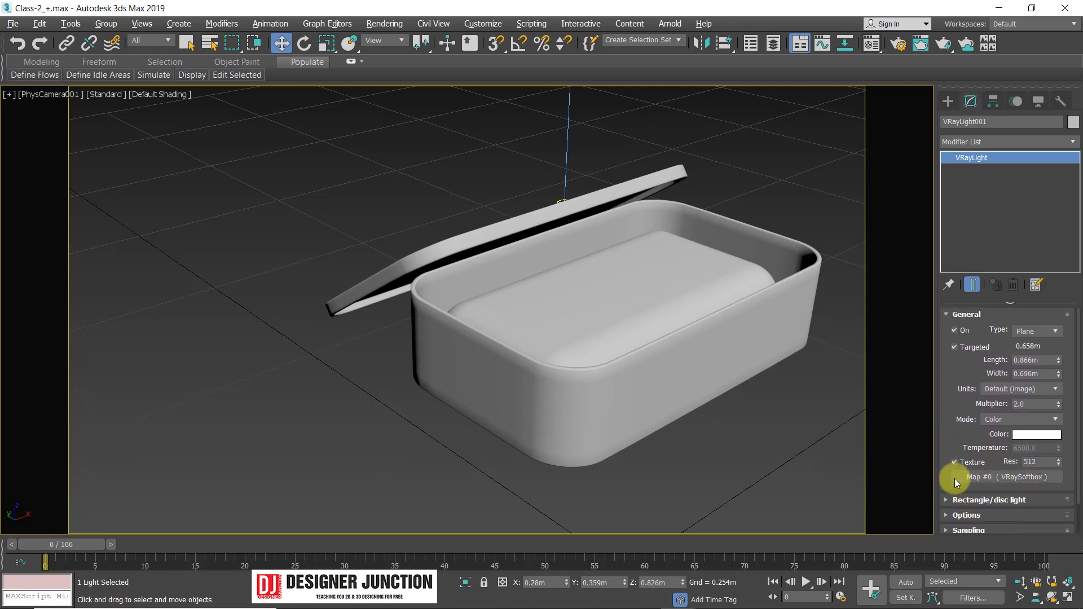
Select the overhead VRay light in the maximized Top view, then open and close the Material Editor.
left_click(392, 182)
right_click(579, 189)
left_click(366, 162)
key("alt+w")
right_click(189, 193)
key("alt+w")
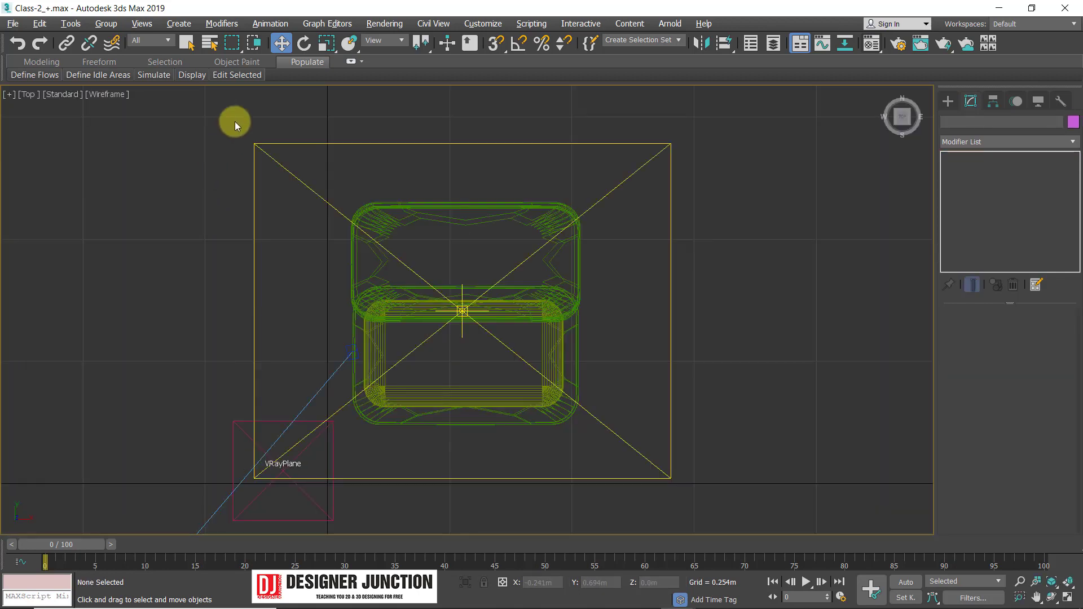
left_click(346, 218)
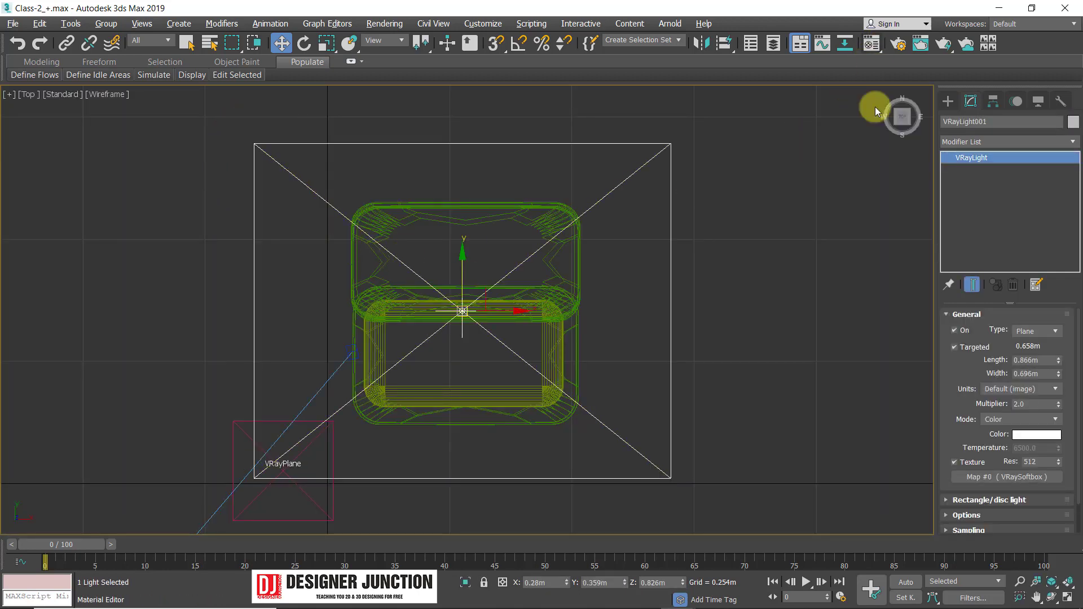
key("m")
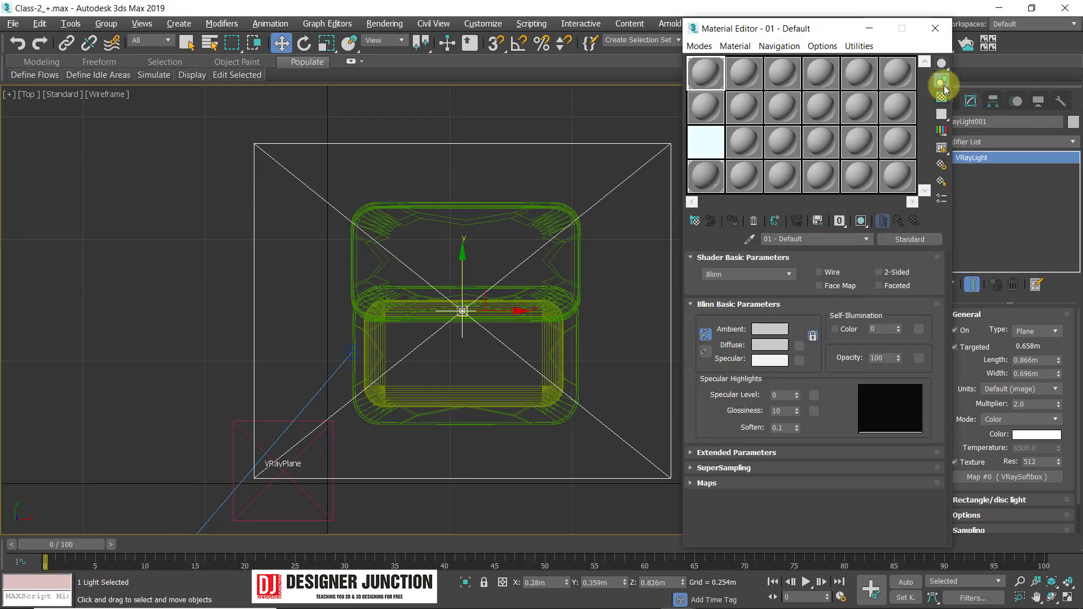
left_click(934, 30)
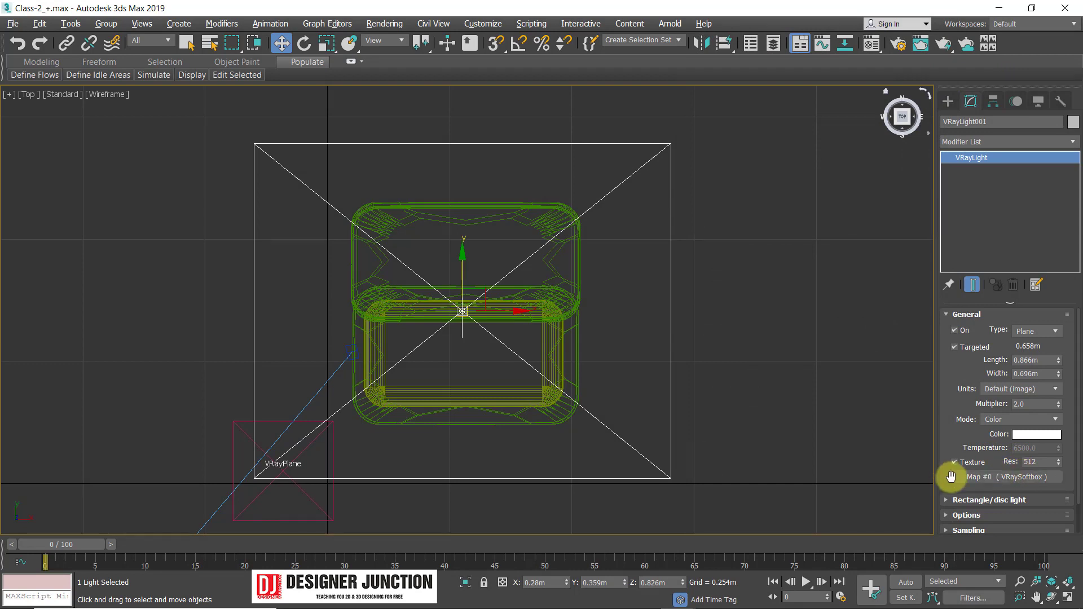
Clear the overhead VRay light's texture map and assign a new VRaySoftbox map in its place.
right_click(989, 476)
left_click(1016, 510)
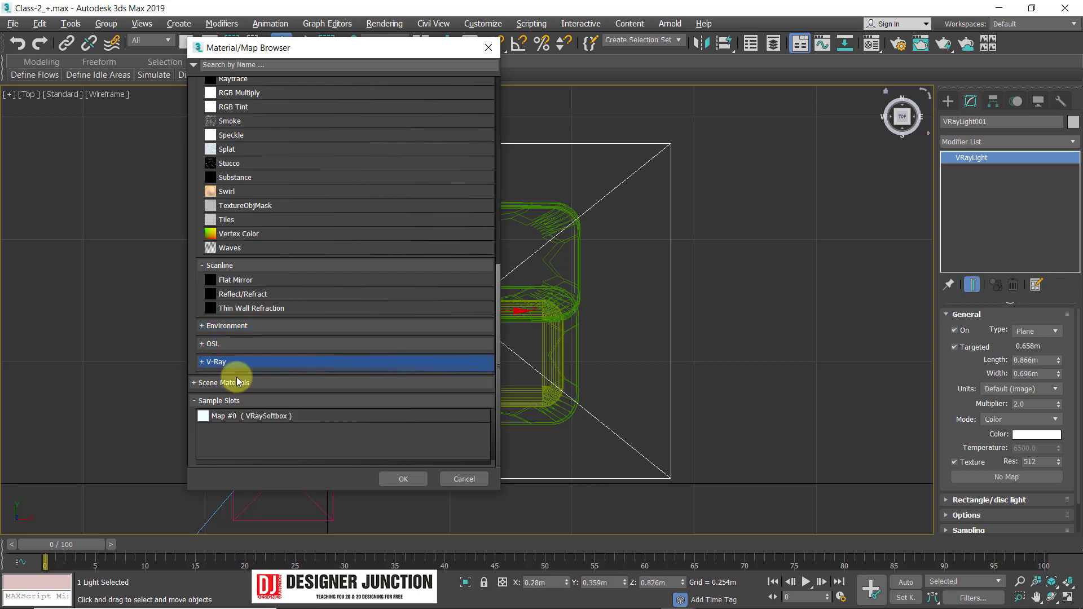
left_click(237, 378)
scroll(290, 392, "down", 5)
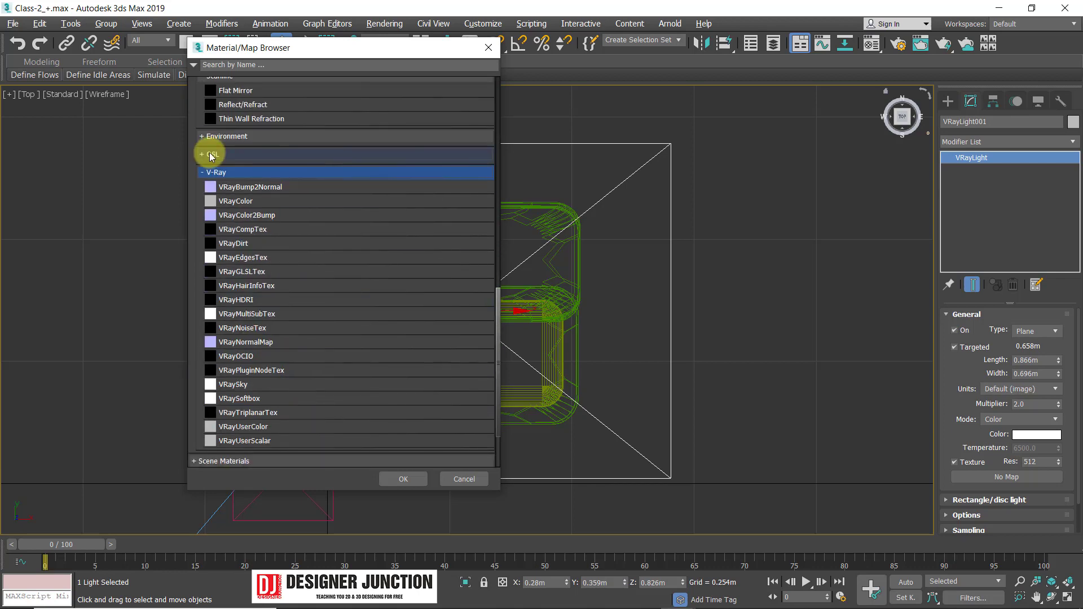
left_click(256, 386)
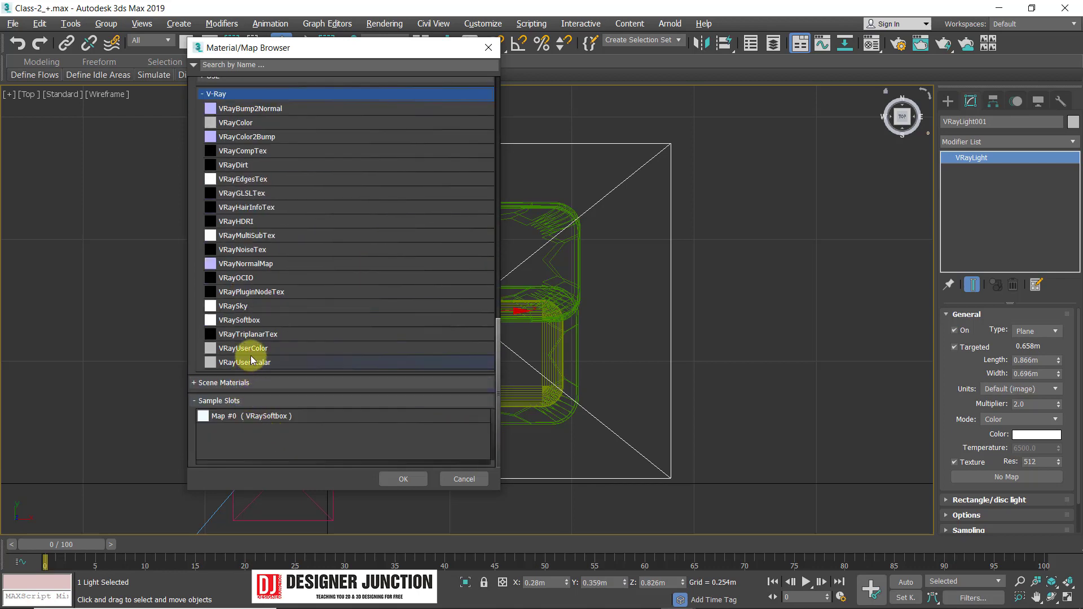
left_click(225, 327)
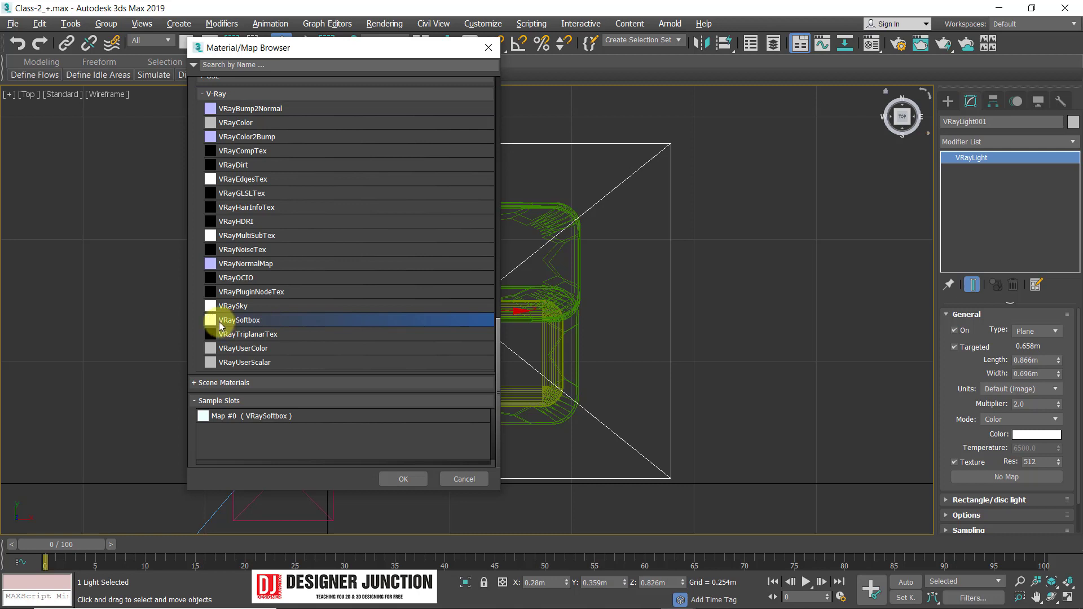
double_click(262, 321)
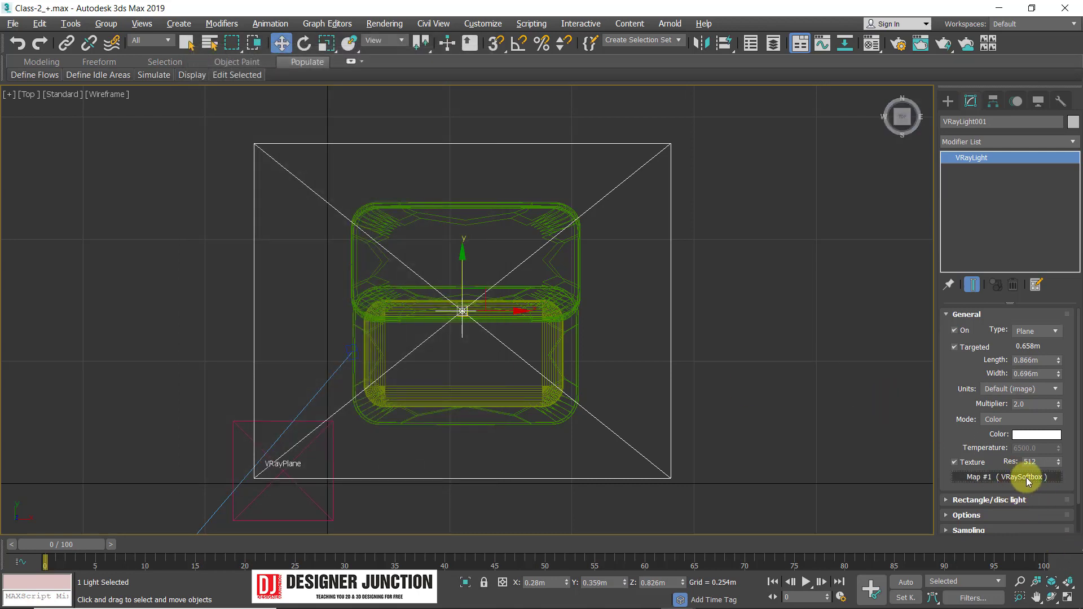
Open the Material Editor and display the parameters of the Map #0 softbox sample.
key("m")
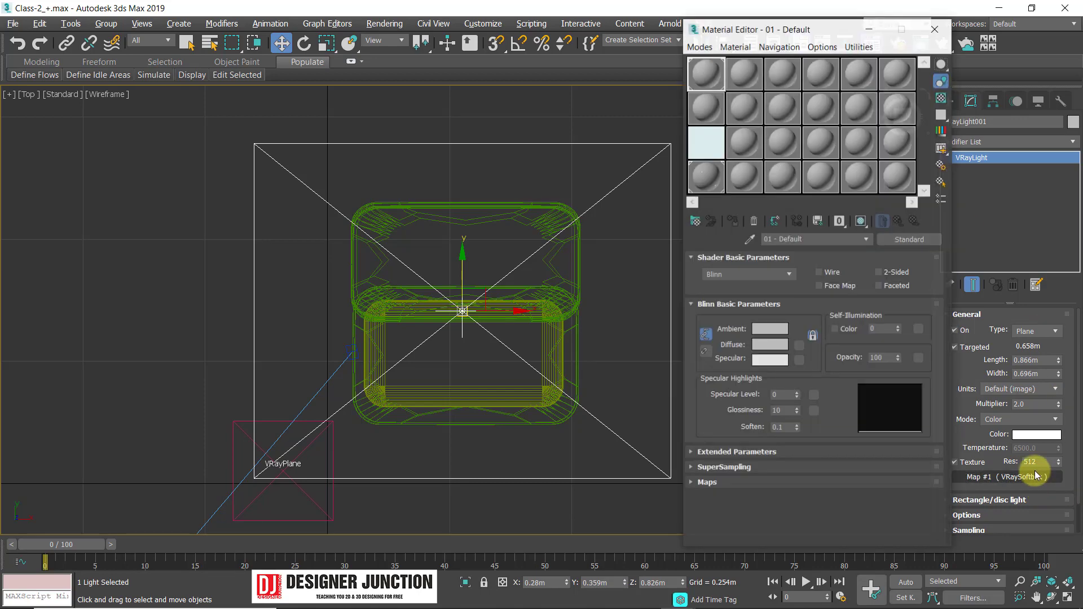
left_click_drag(1035, 474, 727, 138)
left_click_drag(716, 21, 573, 10)
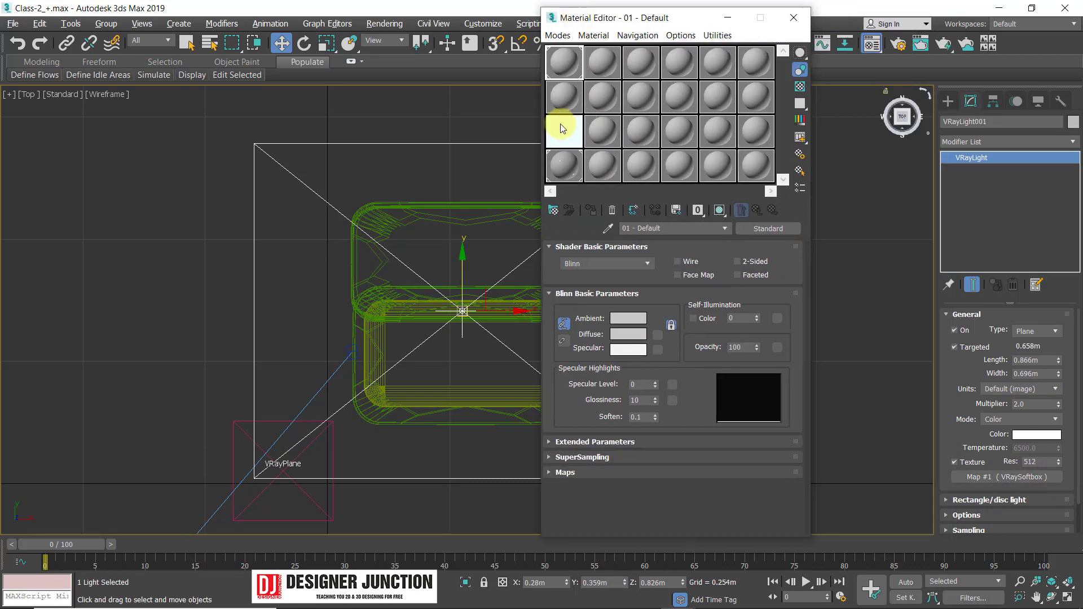
left_click(563, 129)
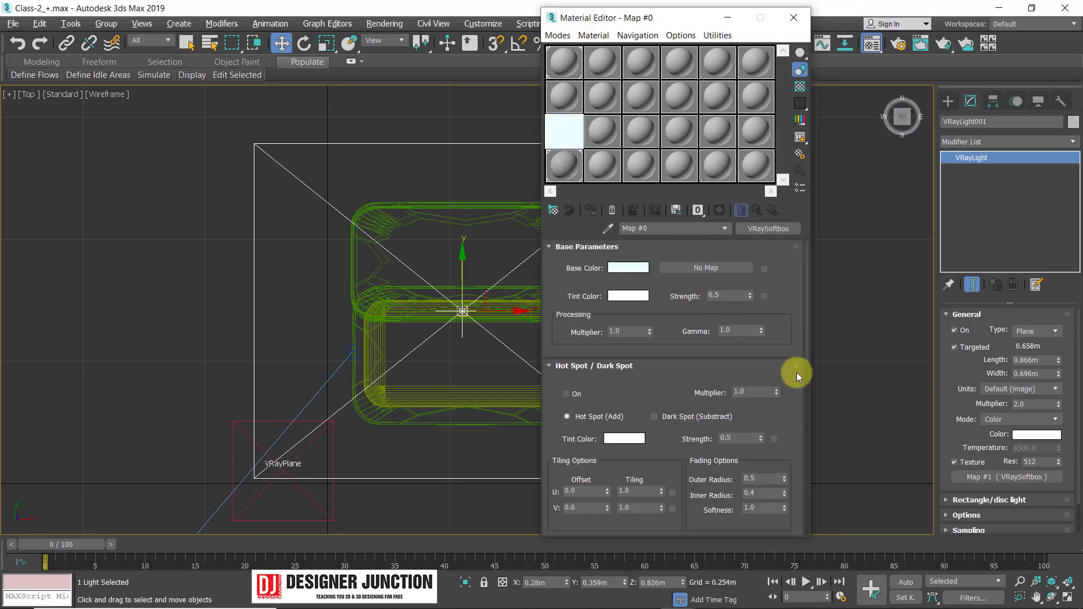
Try to copy the light's softbox map onto the Map #0 sample, and clear the light's texture map.
left_click_drag(1006, 481, 562, 133)
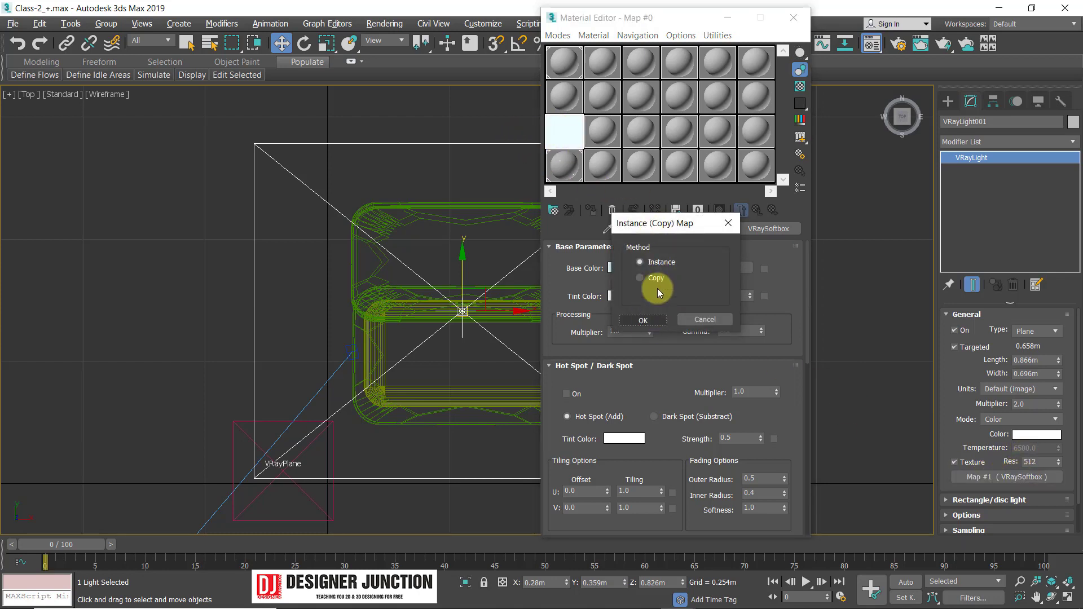
left_click(729, 221)
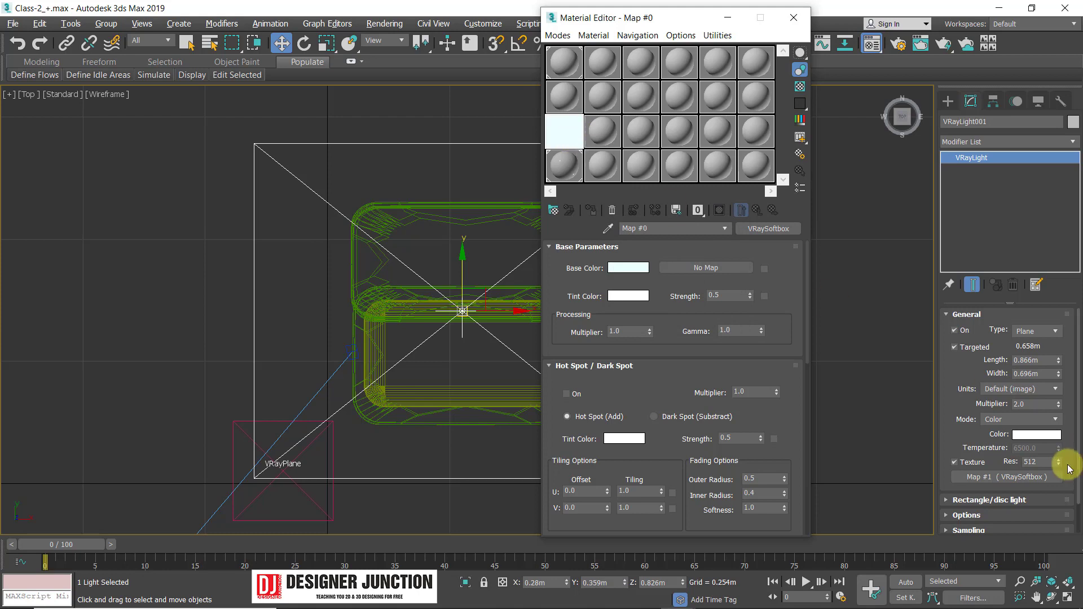
right_click(1009, 478)
left_click(1040, 511)
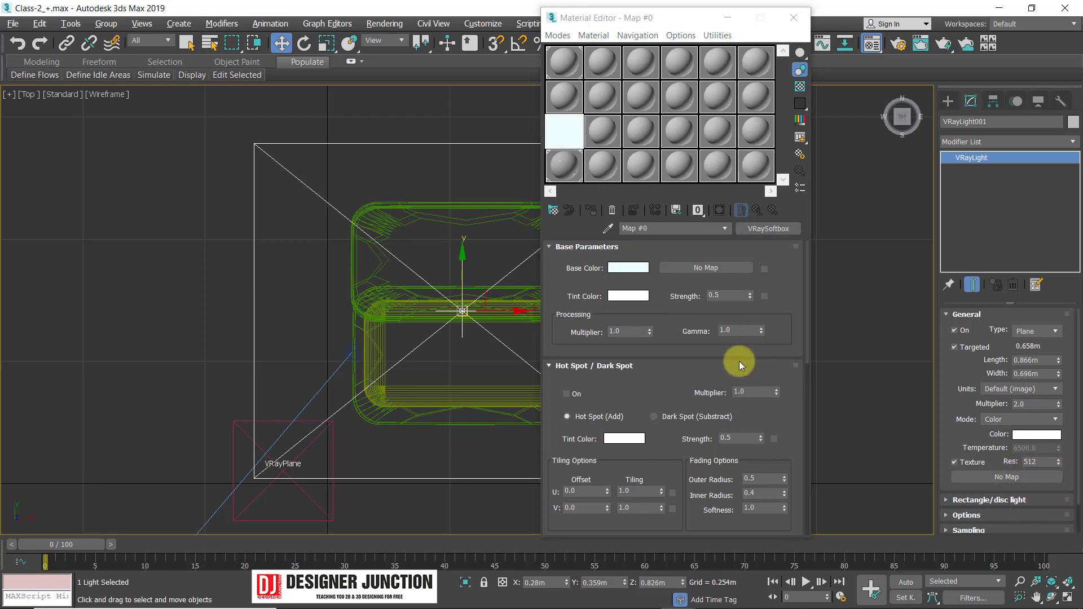
Turn on the Radial Vignette gradient of the Map #0 softbox and flip it.
scroll(727, 368, "down", 10)
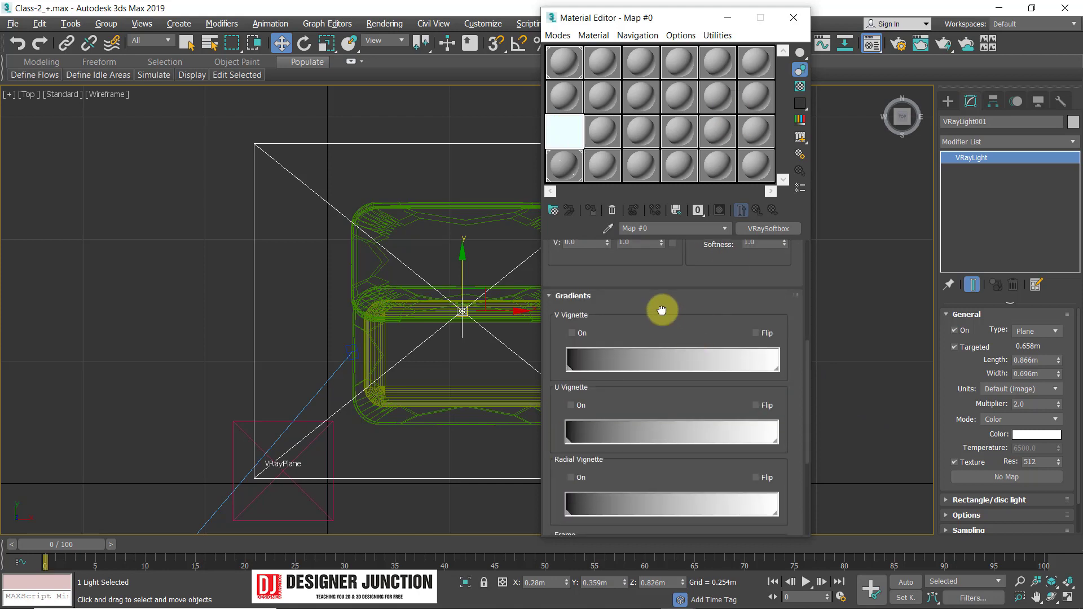
scroll(662, 310, "down", 2)
scroll(624, 321, "down", 2)
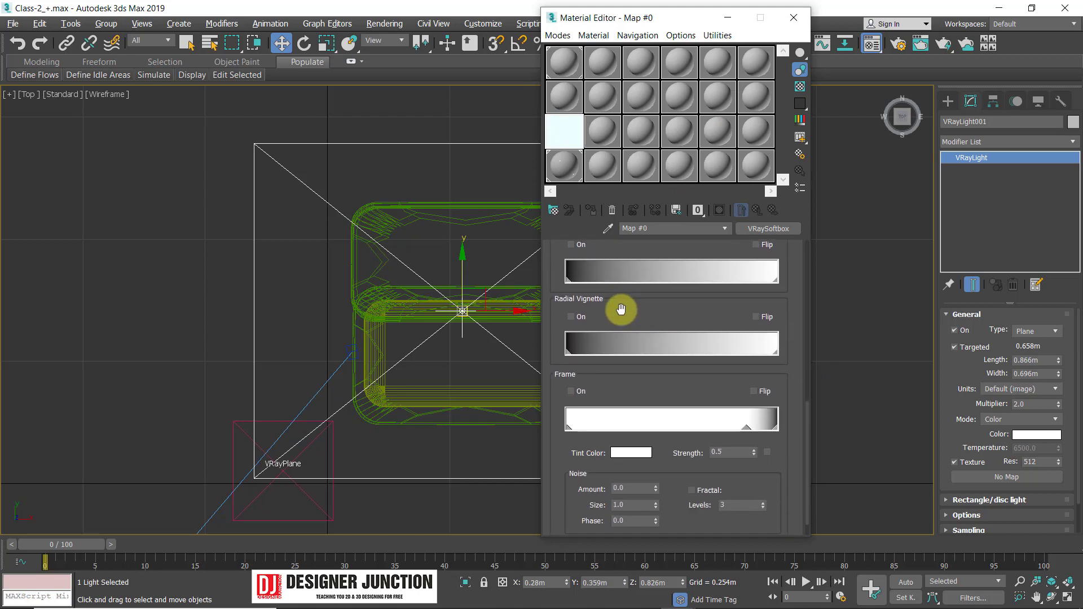
left_click(572, 317)
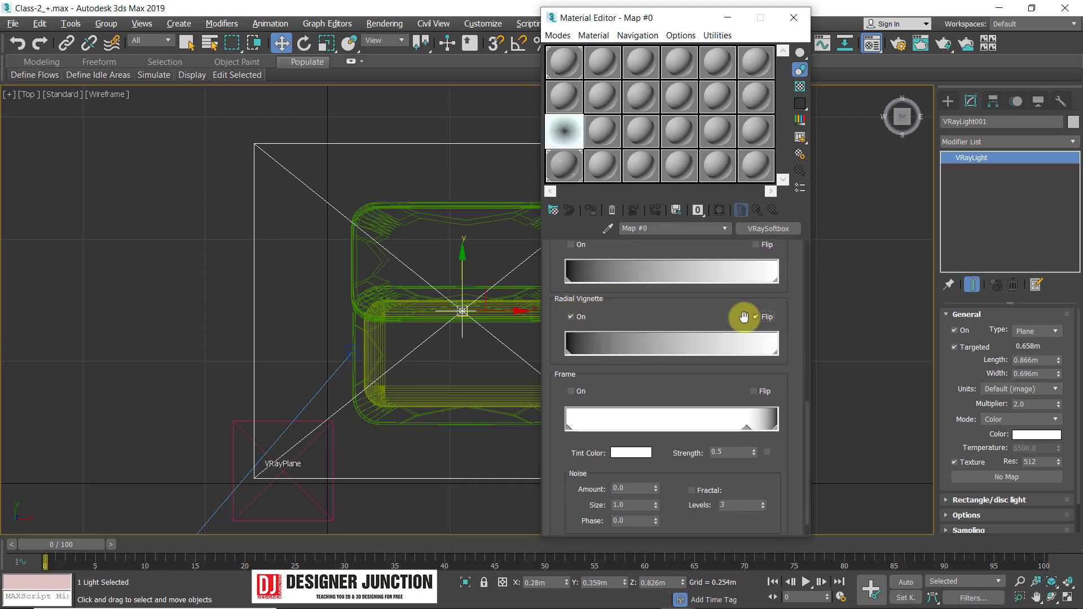
left_click_drag(679, 312, 606, 210)
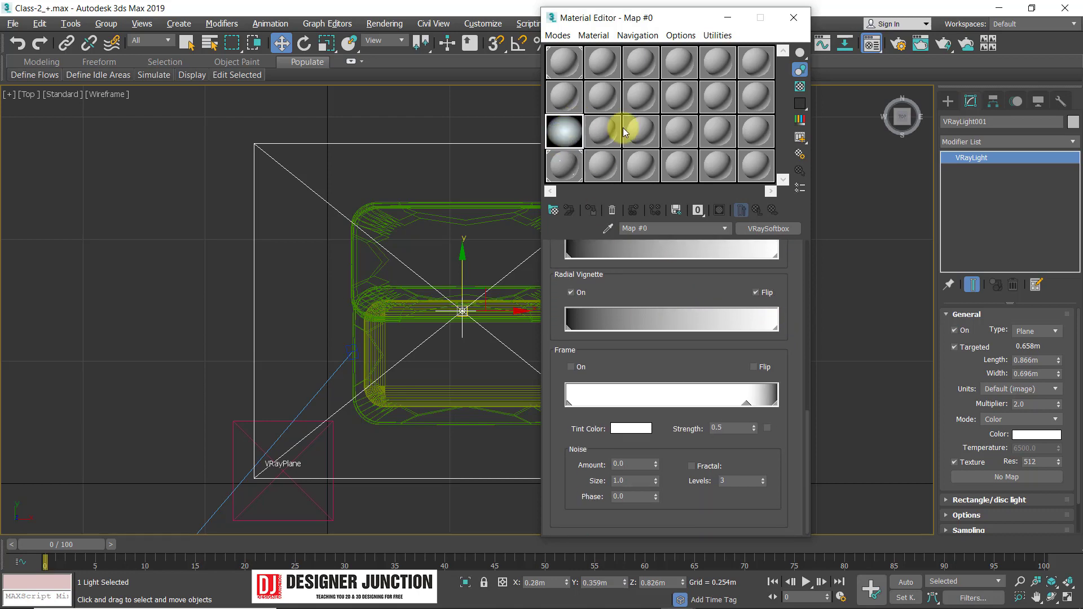
Check the softbox map's hot spot and base parameters, including its base colour.
scroll(789, 455, "up", 8)
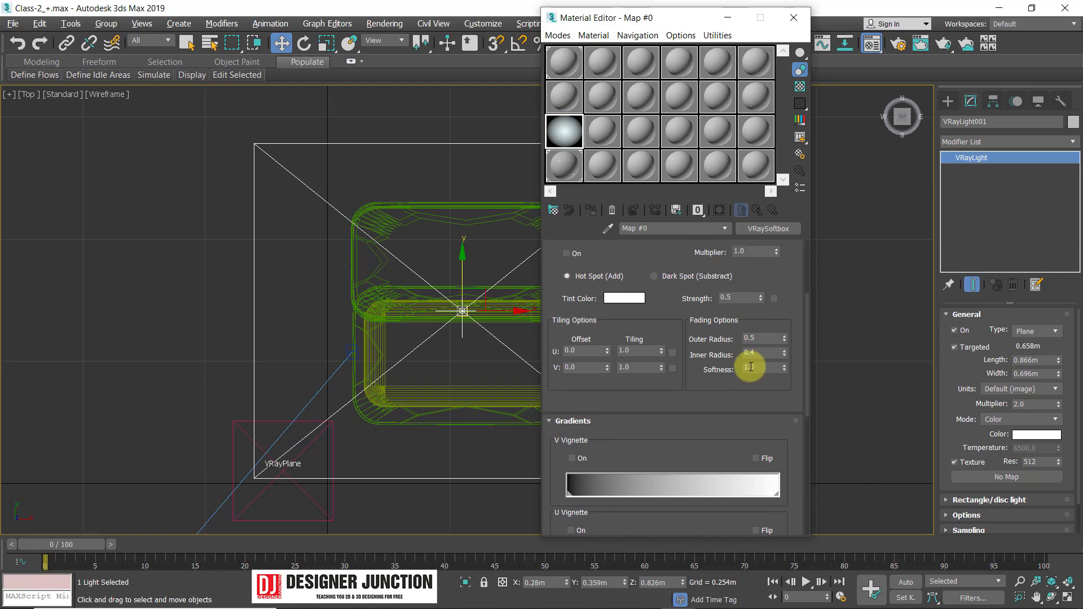
scroll(630, 286, "up", 5)
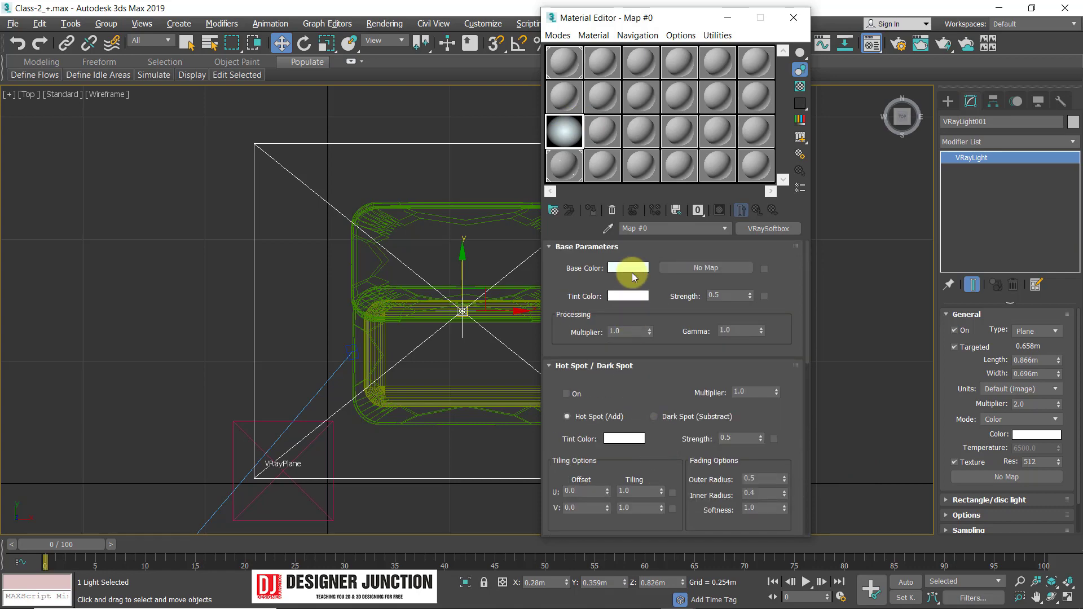
left_click(632, 274)
left_click(488, 204)
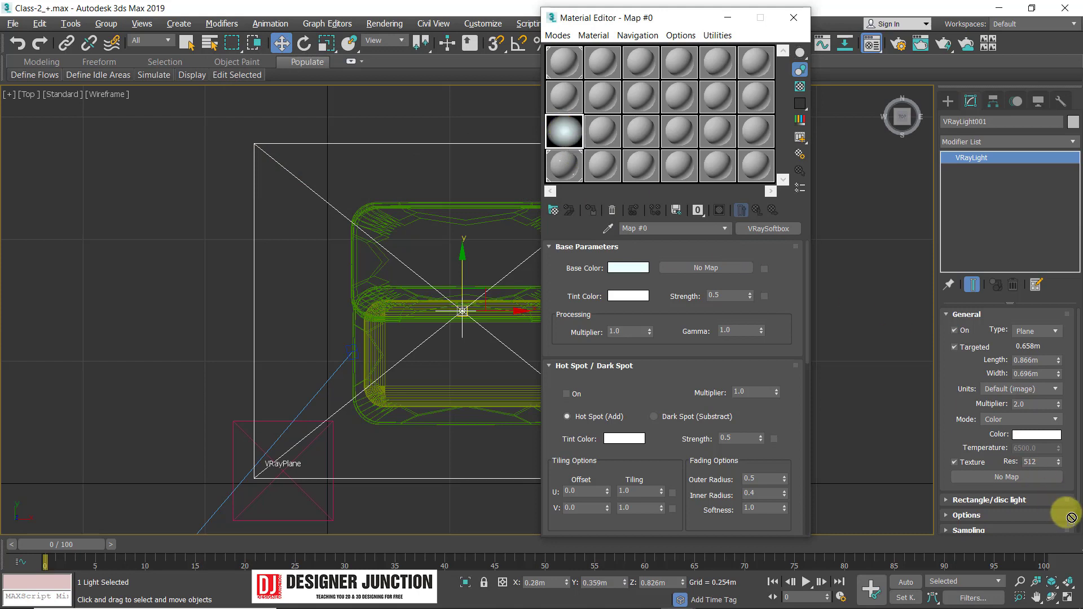
Try to assign the Map #0 softbox to the light's texture slot, and look up its map type in the browser.
left_click_drag(1072, 517, 1008, 477)
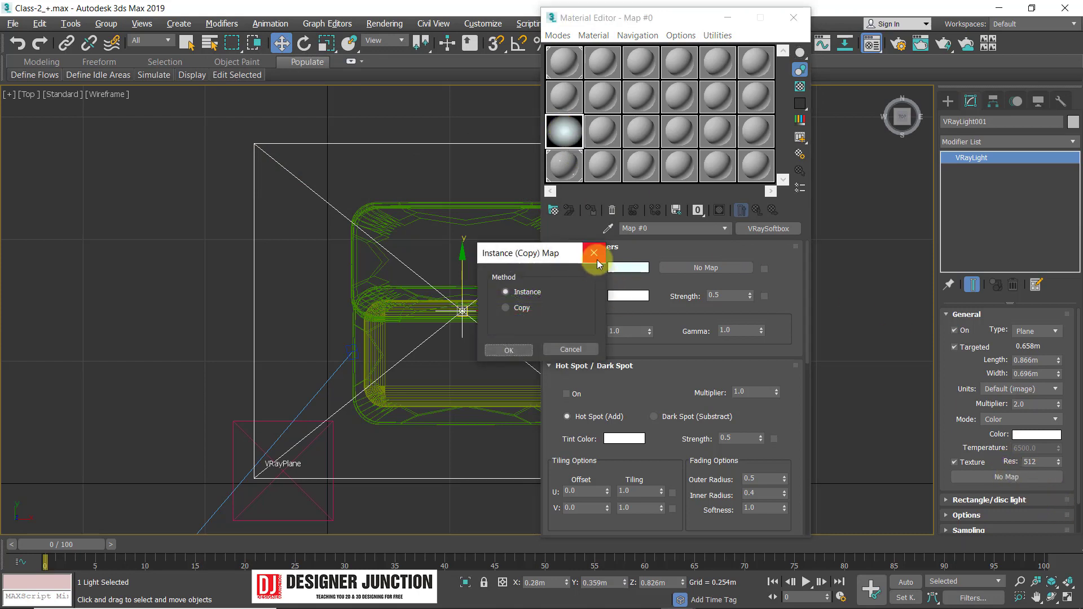
left_click(596, 256)
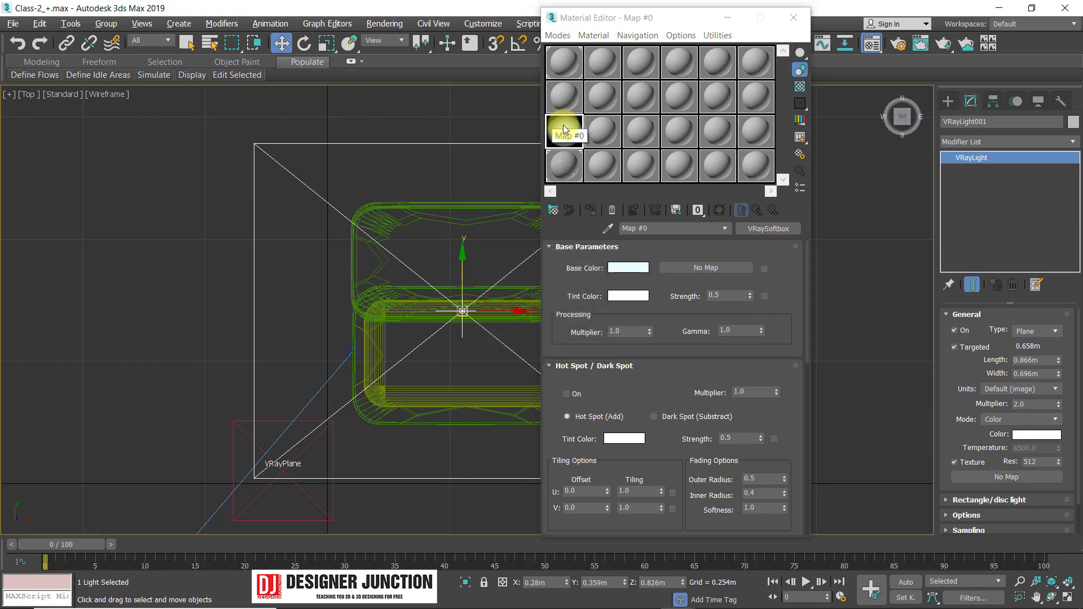
left_click_drag(569, 139, 597, 132)
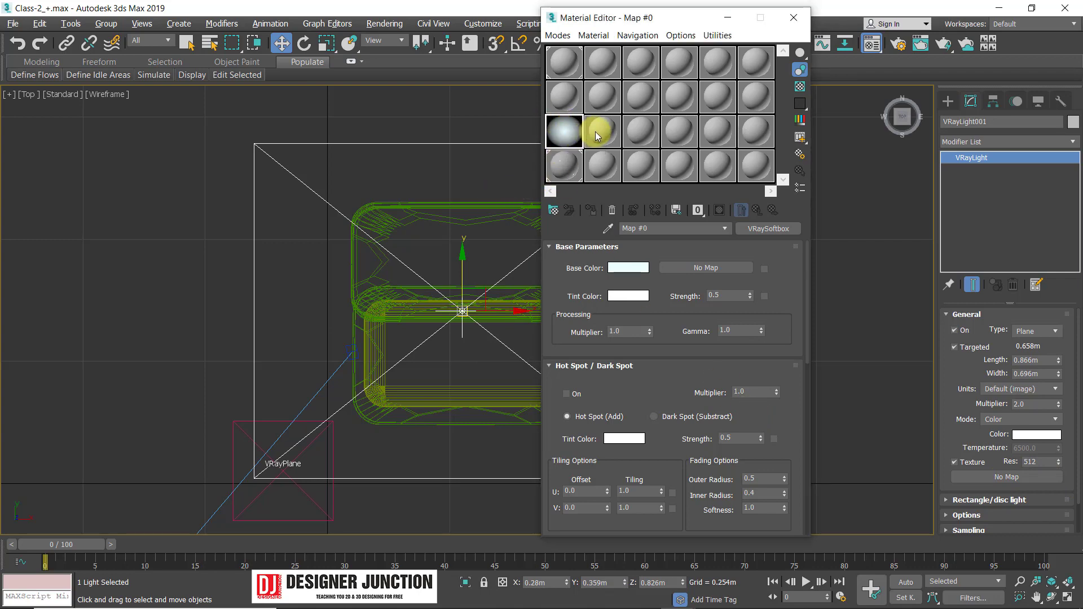
double_click(560, 122)
left_click(446, 80)
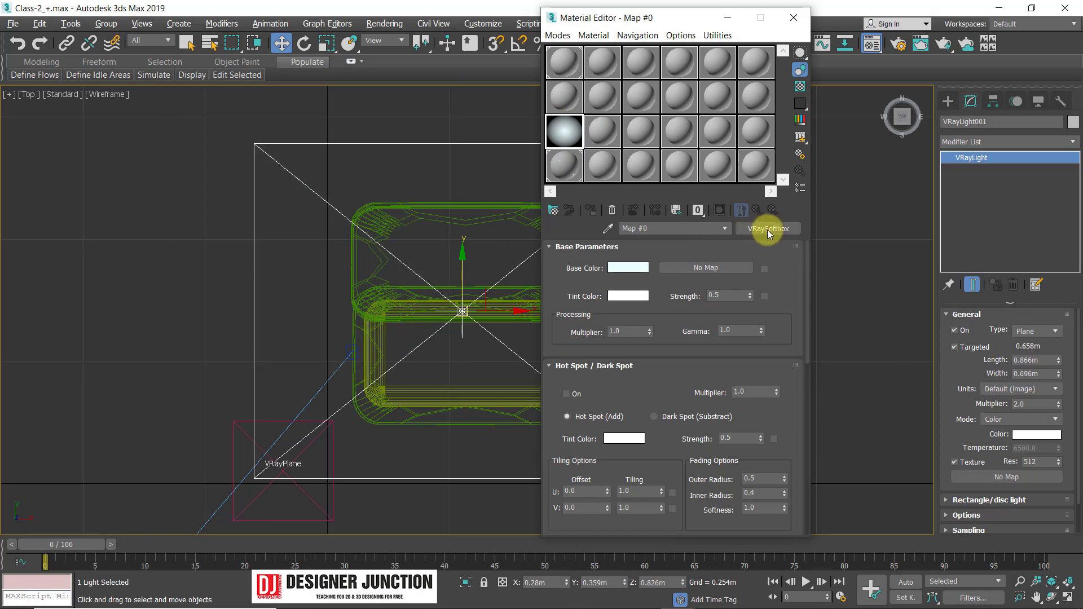
left_click(767, 228)
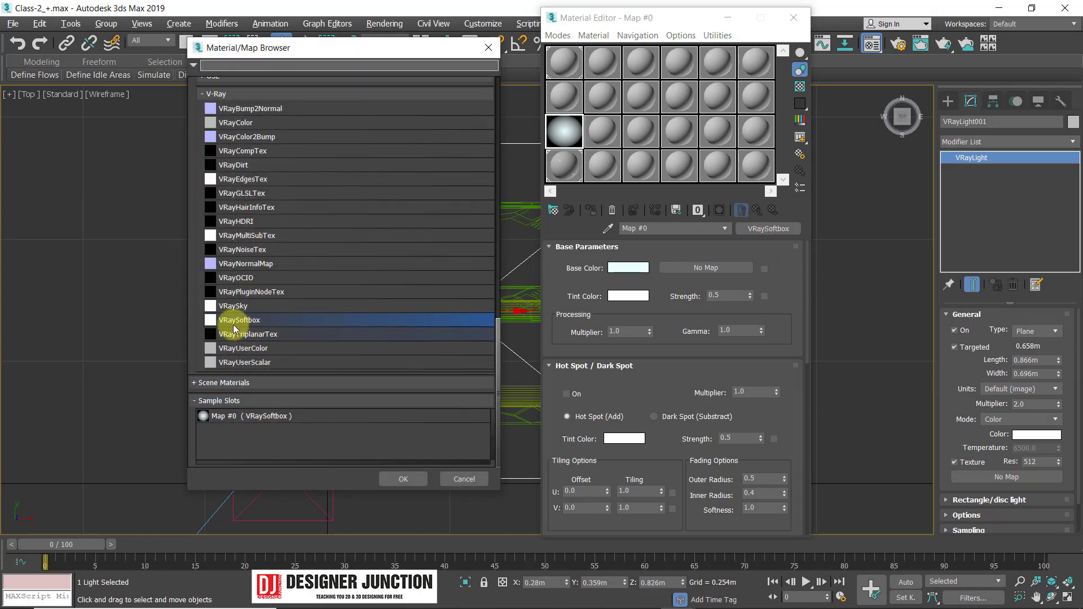
left_click(487, 52)
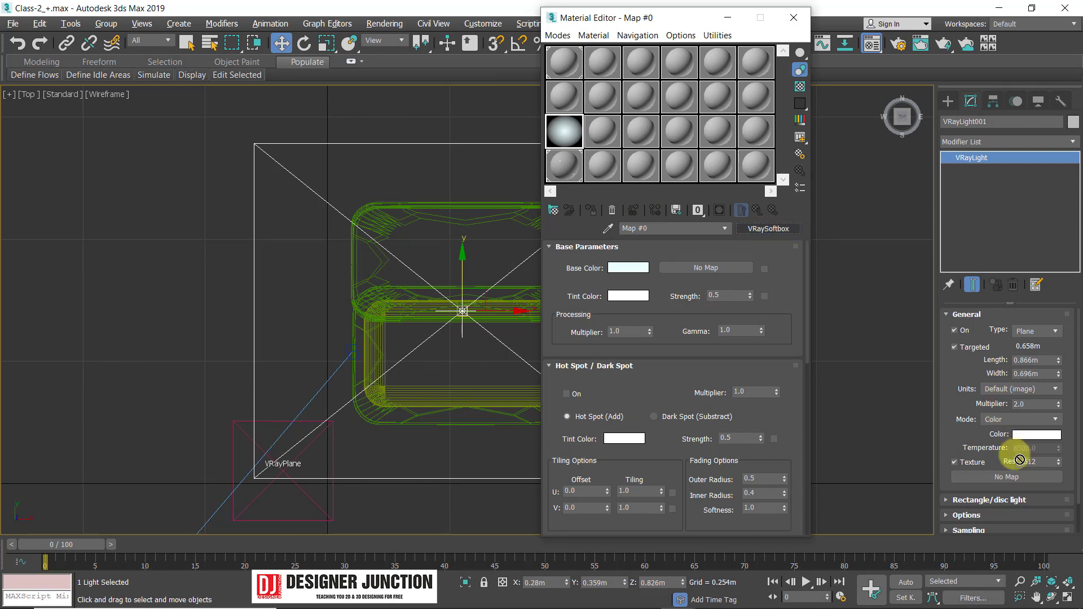
Assign the Map #0 softbox to the light's texture slot as an instance and close the Material Editor.
left_click_drag(1003, 476, 1005, 478)
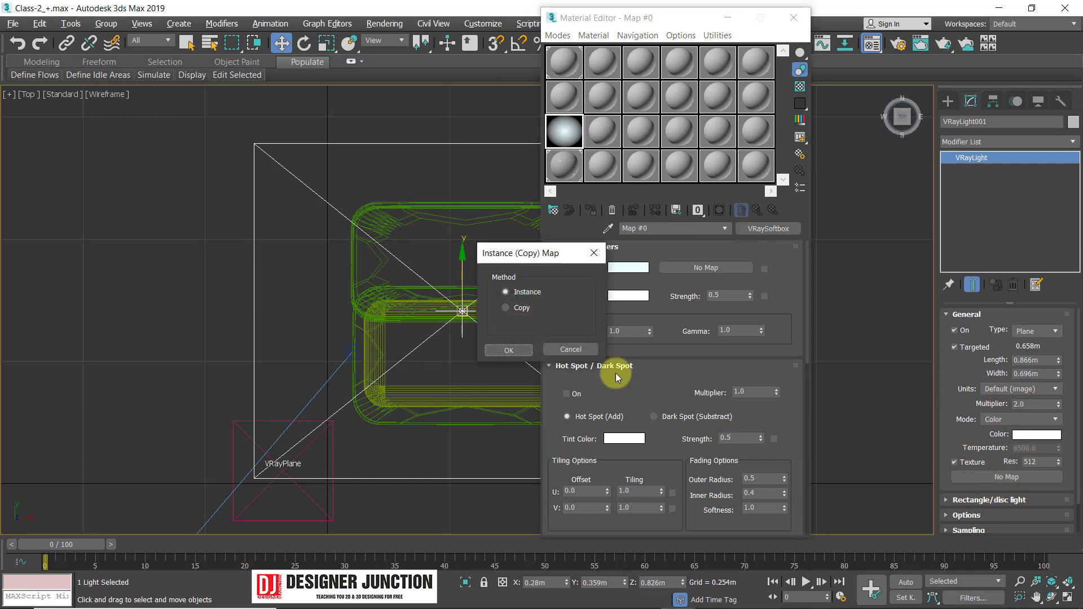
left_click(510, 349)
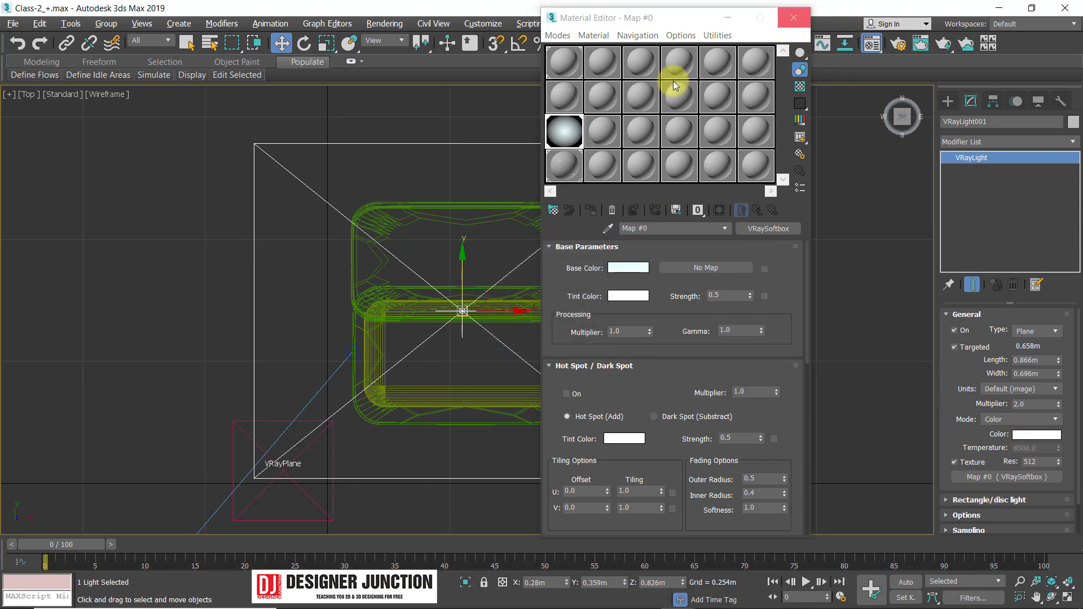
left_click(564, 62)
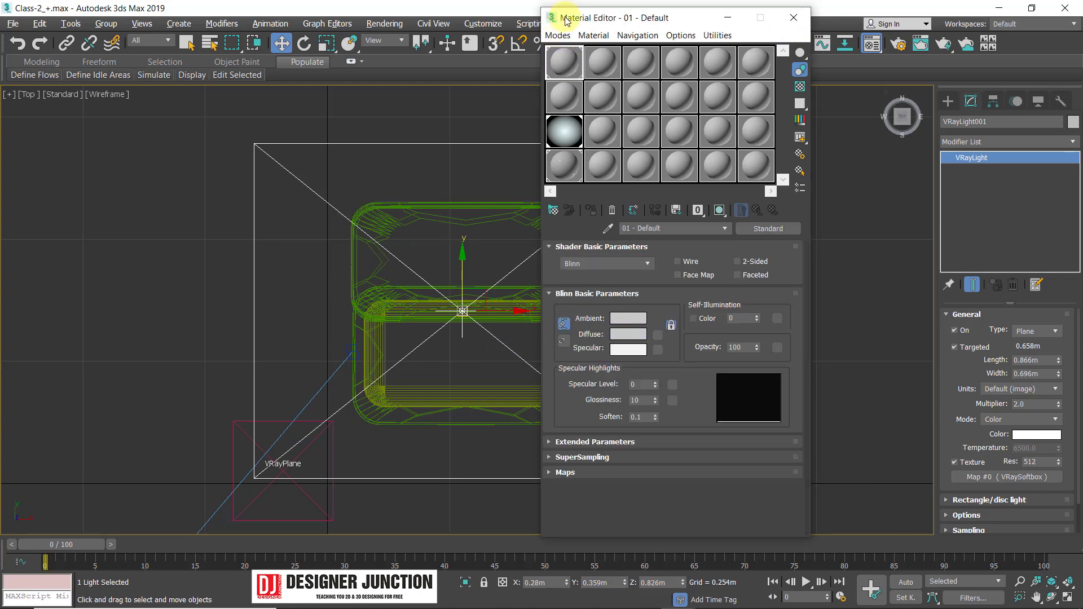
left_click_drag(566, 20, 396, 37)
left_click(622, 35)
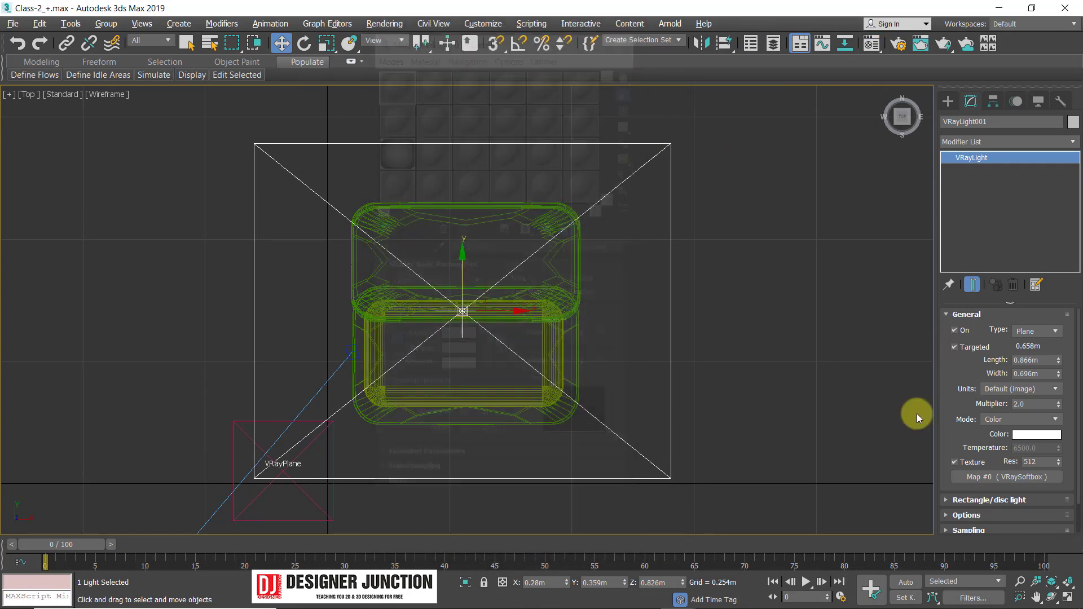
View the scene in the maximized camera view with the light deselected, and return to the maximized Top view.
key("alt+w")
key("alt+w")
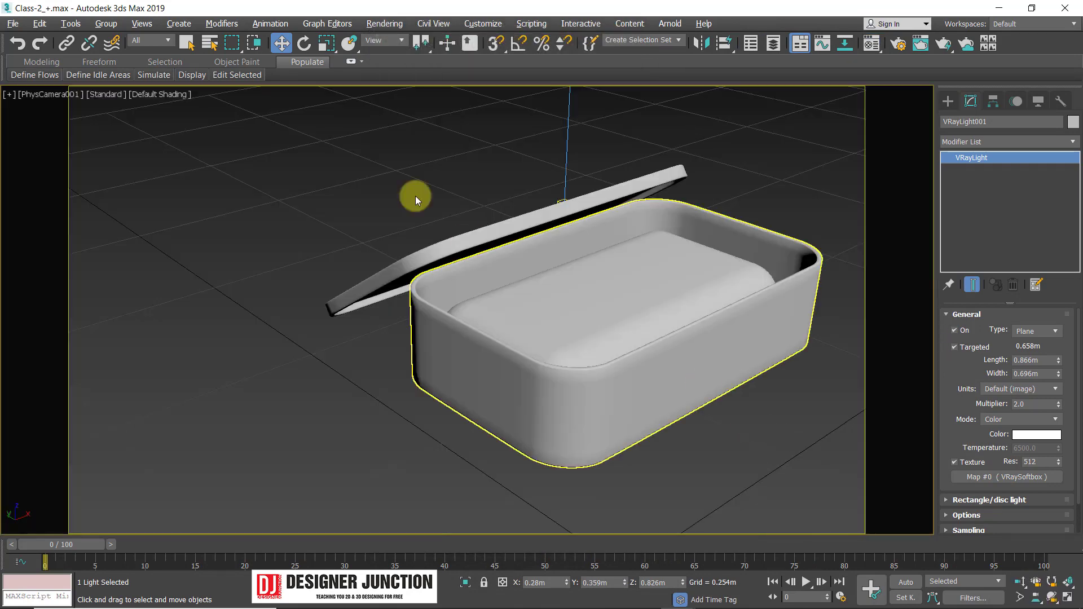
left_click(435, 192)
key("alt+w")
left_click(299, 195)
key("alt+w")
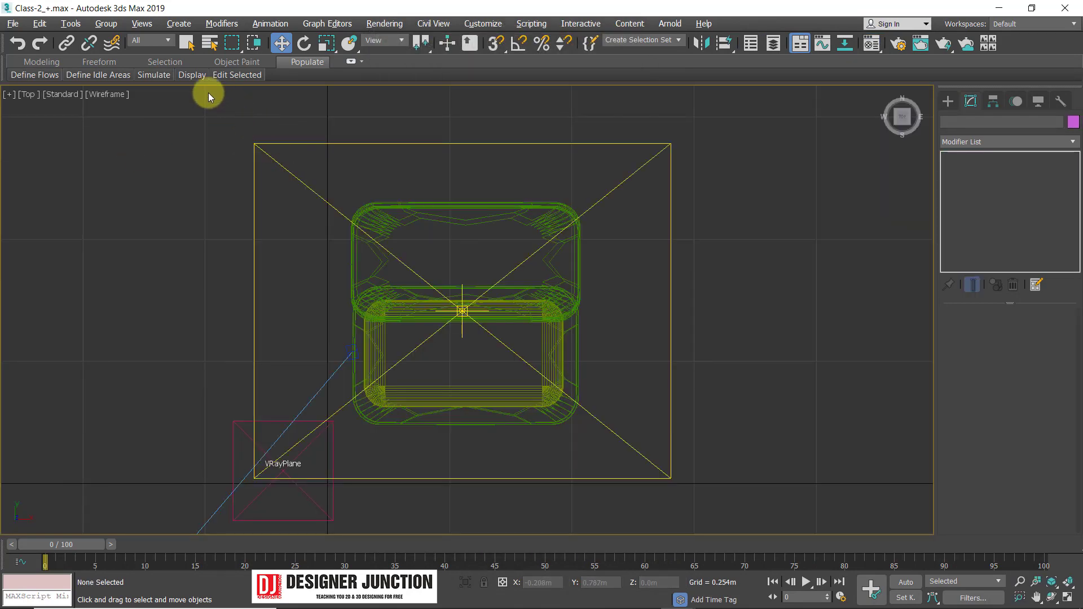
Select the overhead VRay light in the Top view, then deselect it and maximize the camera view.
left_click(253, 158)
left_click(144, 100)
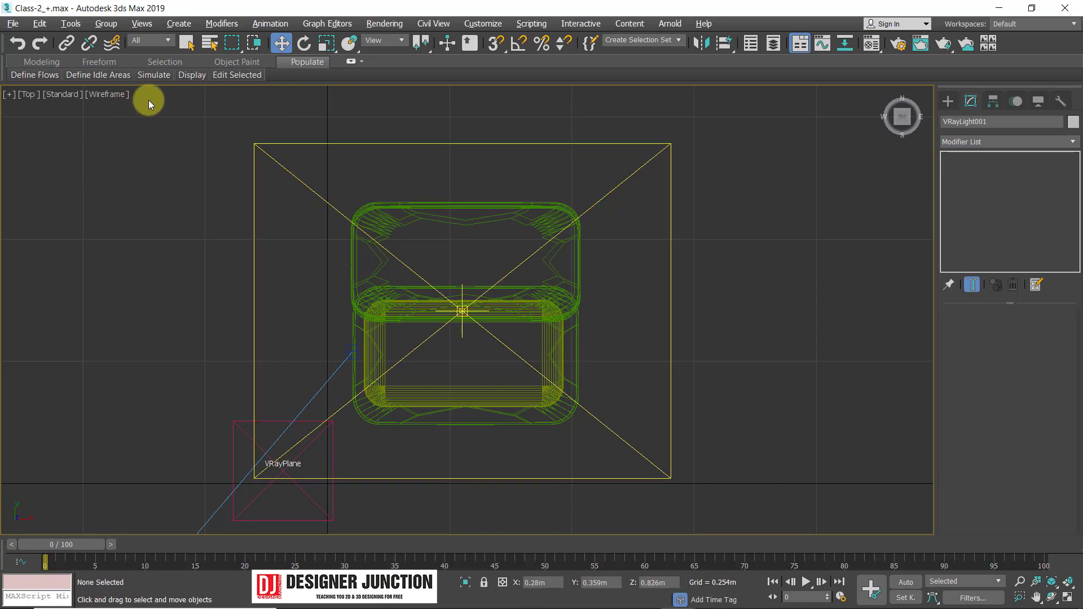
left_click_drag(282, 201, 294, 215)
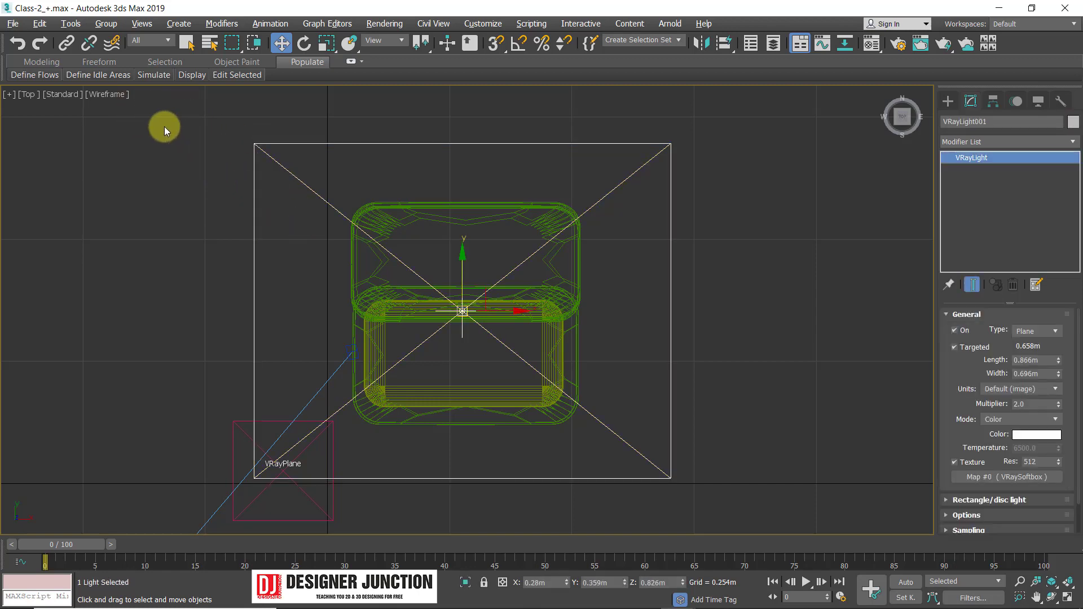
left_click(137, 94)
key("alt+w")
left_click(726, 392)
key("alt+w")
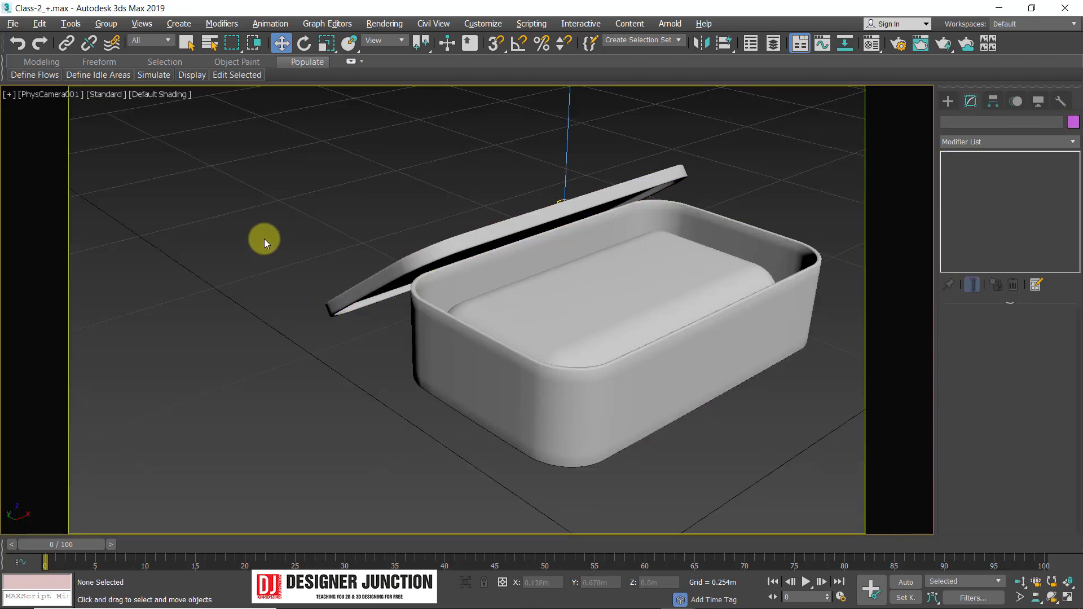
Select the overhead VRay light in the maximized Front view and switch that view to the camera.
key("alt+w")
left_click(592, 181)
key("alt+w")
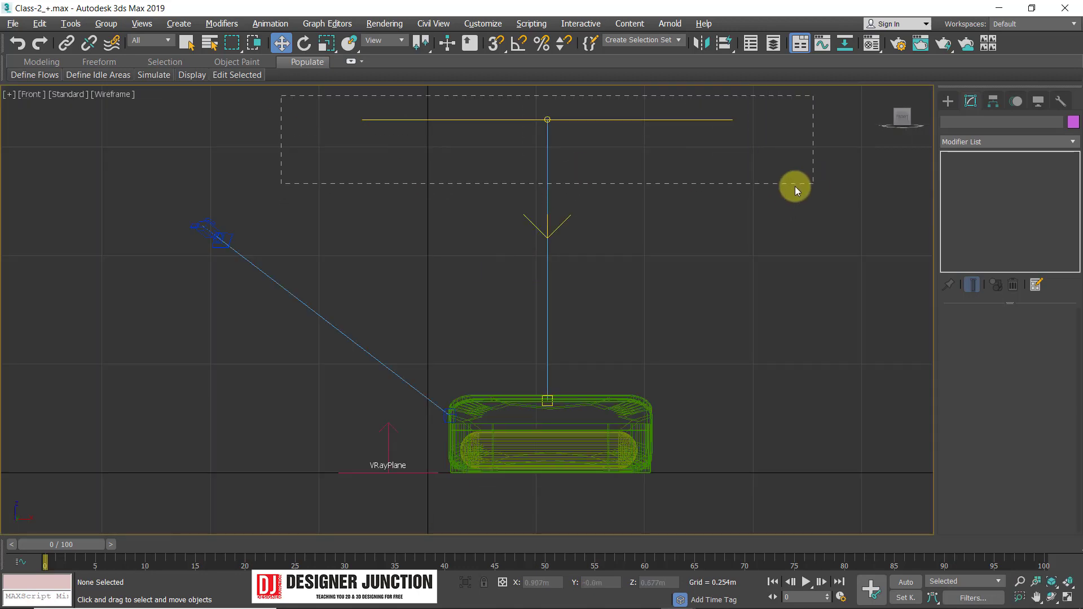
left_click_drag(795, 186, 793, 186)
key("c")
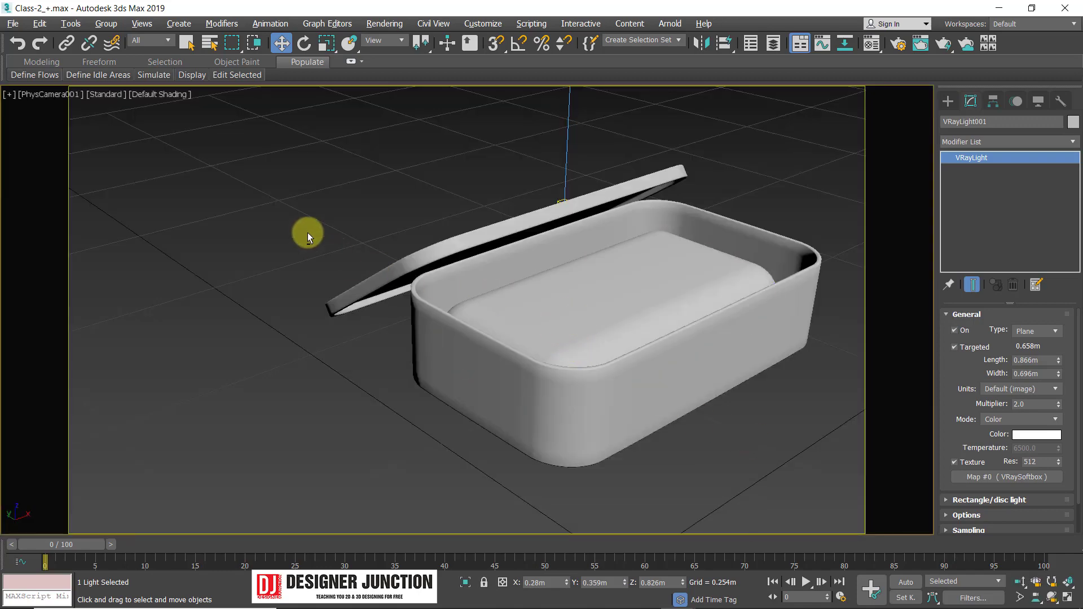
Show the selected overhead light in the maximized Left view and review its targeting, Rectangle/disc light and Options settings.
key("t")
key("alt+w")
left_click(243, 483)
key("alt+w")
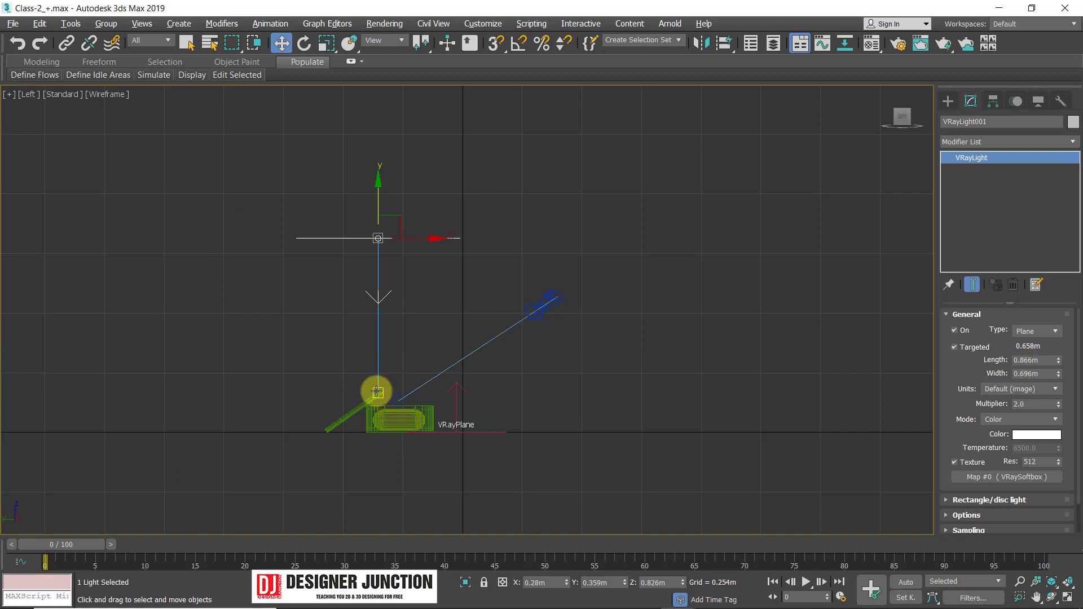
left_click_drag(950, 435, 987, 401)
left_click(960, 344)
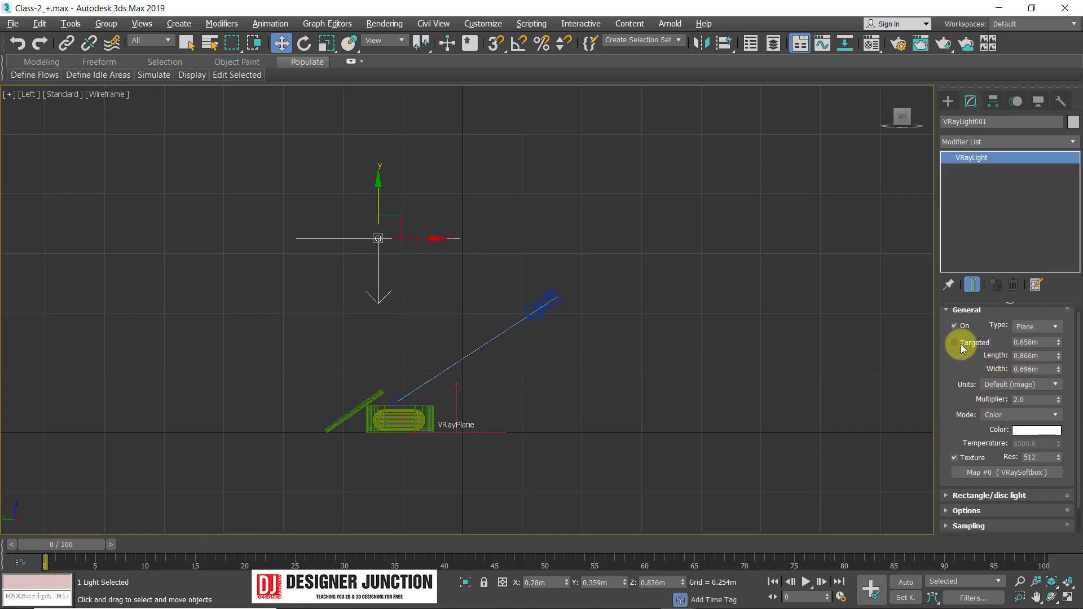
left_click(960, 344)
left_click(987, 496)
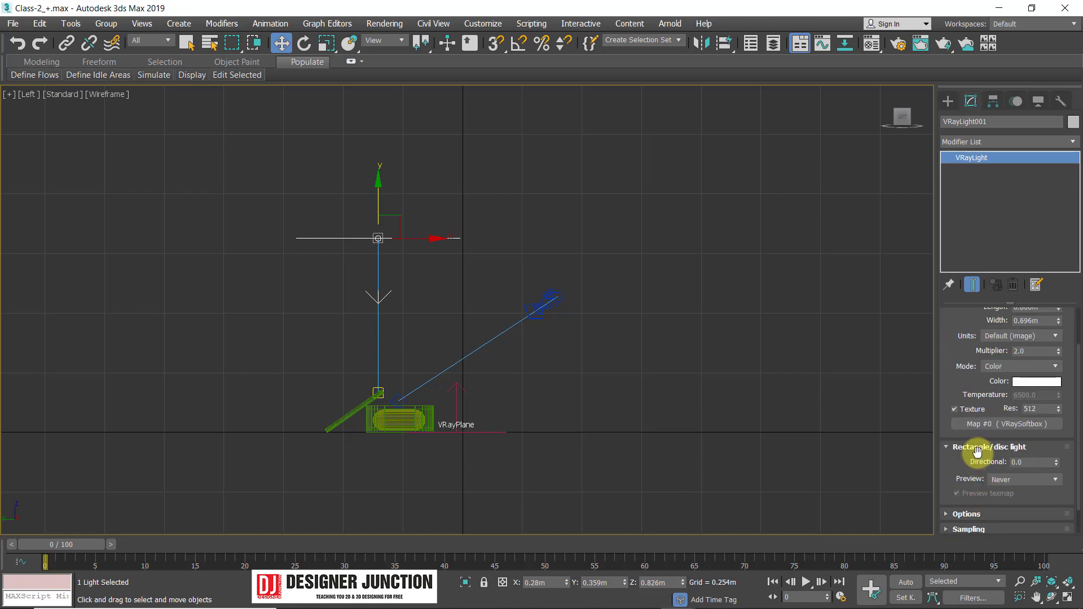
left_click(983, 448)
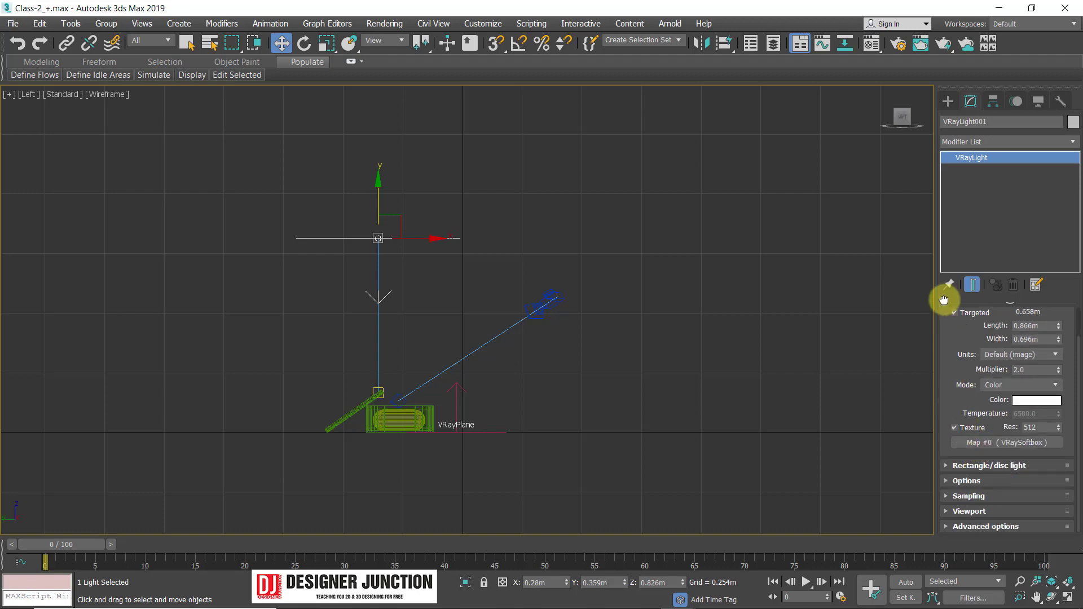
left_click(967, 482)
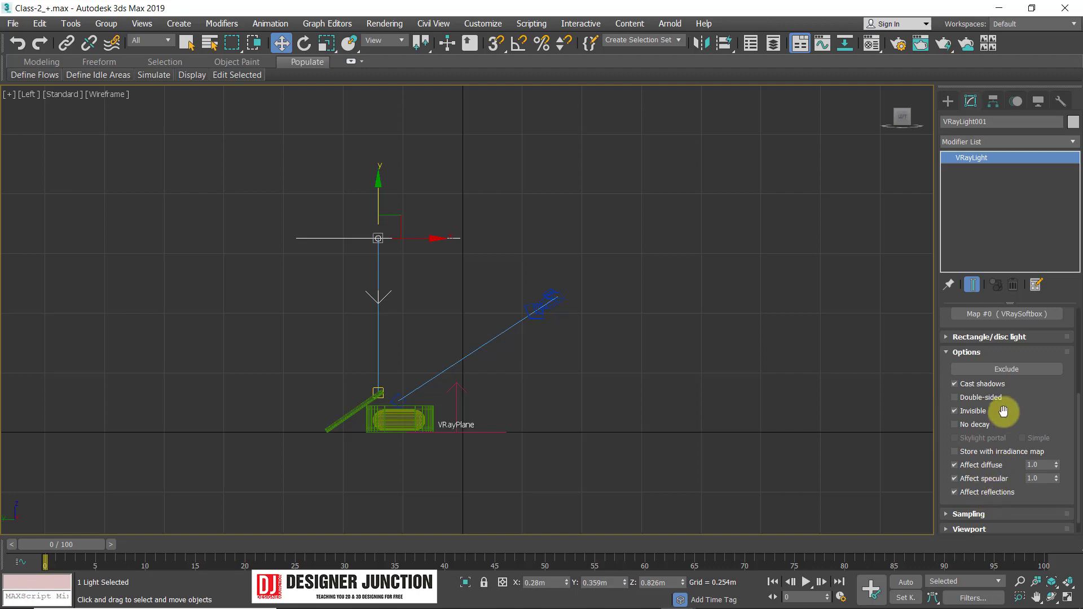
Render the maximized camera view, examine the container's interior shading up close, and stop and close the render.
key("alt+w")
key("alt+w")
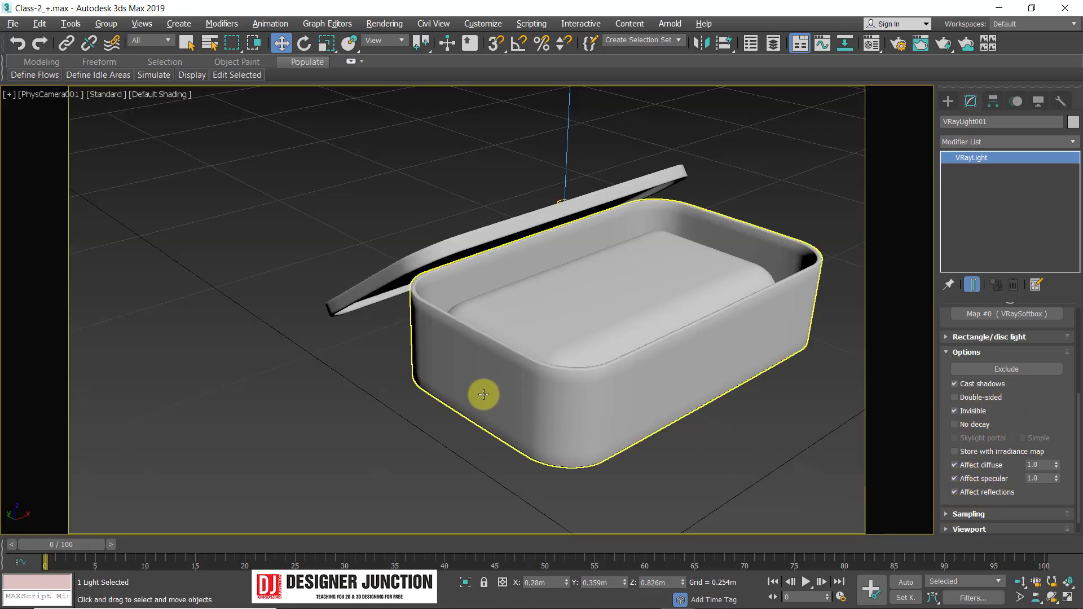
key("shift+q")
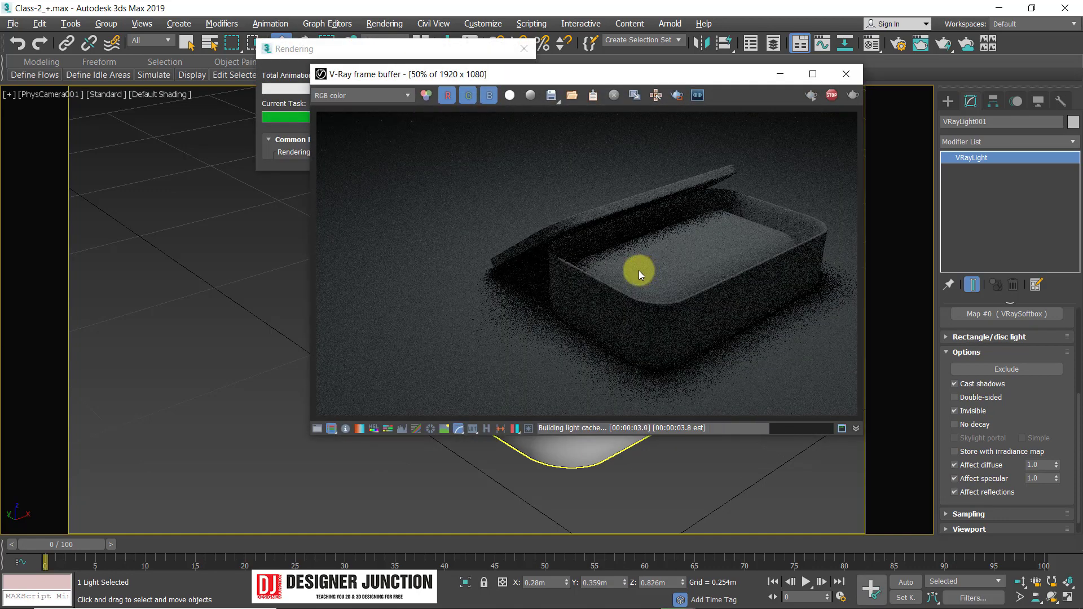
double_click(734, 274)
middle_click_drag(734, 274, 553, 286)
scroll(470, 279, "up", 1)
middle_click_drag(470, 278, 591, 260)
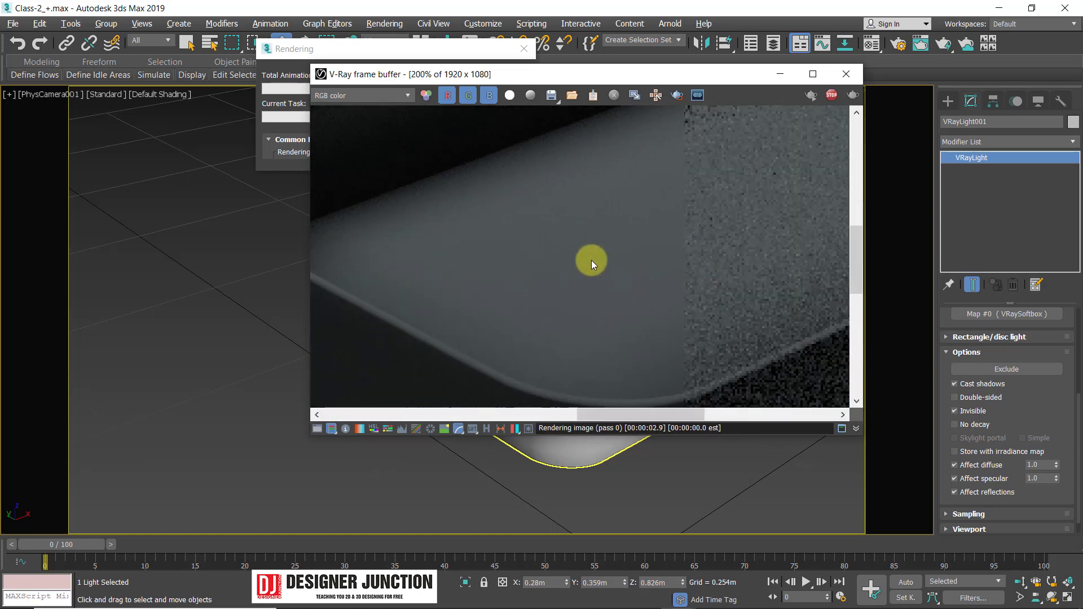
scroll(593, 261, "down", 2)
scroll(632, 286, "up", 1)
scroll(641, 289, "down", 1)
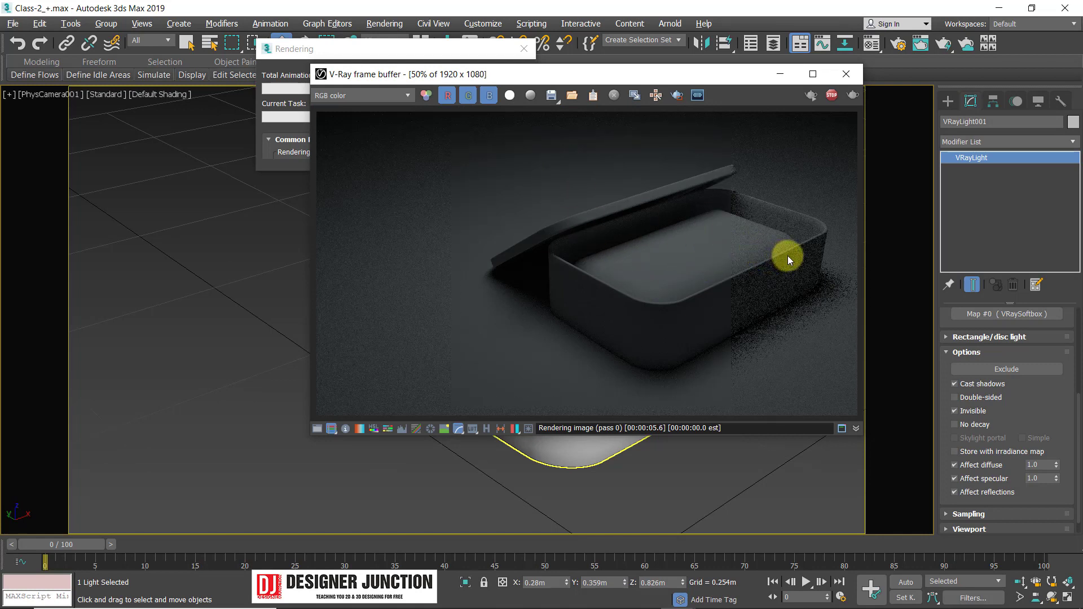
left_click(524, 49)
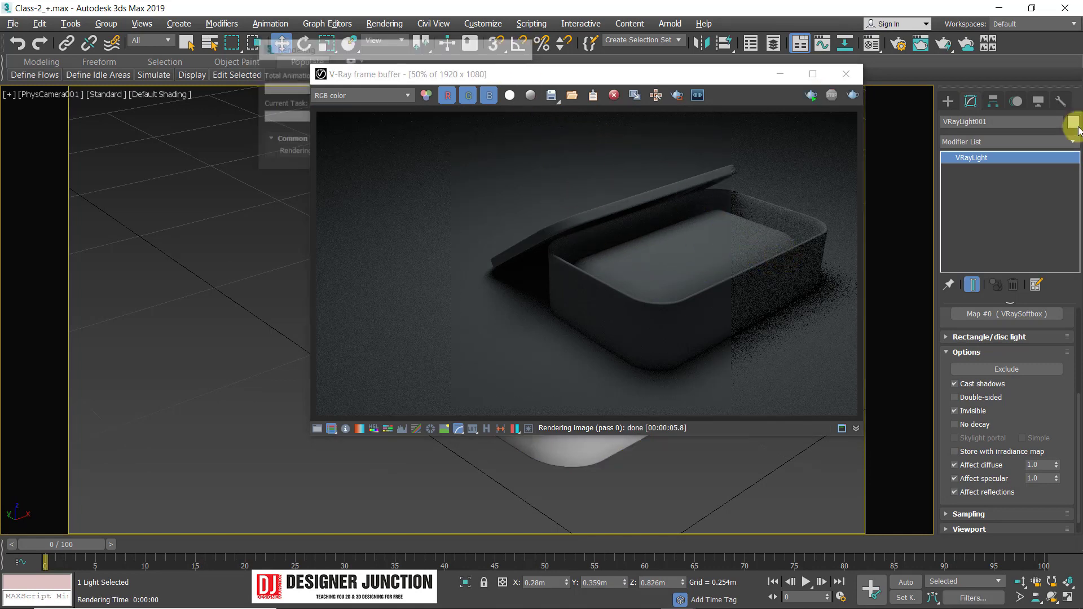
left_click(846, 74)
Set the overhead VRay light's multiplier to 8.0.
scroll(1061, 451, "up", 5)
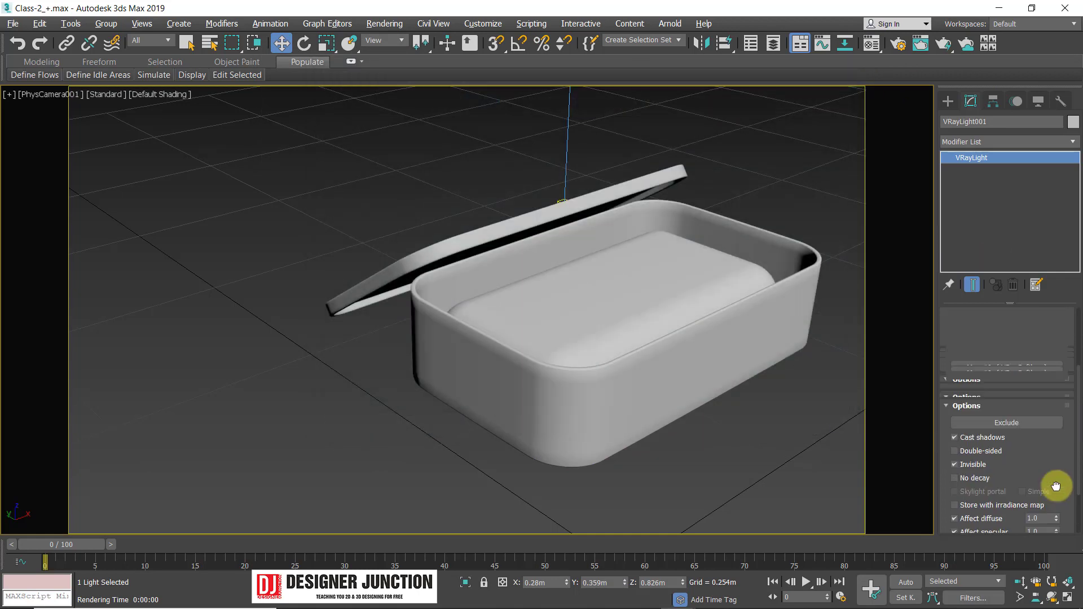
double_click(1034, 404)
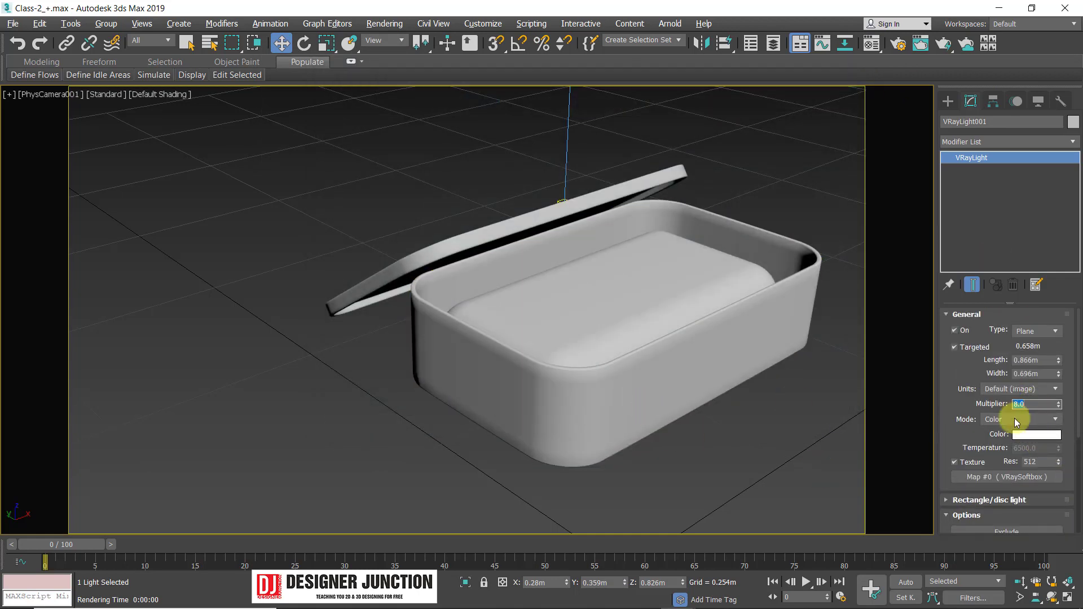
scroll(963, 394, "down", 2)
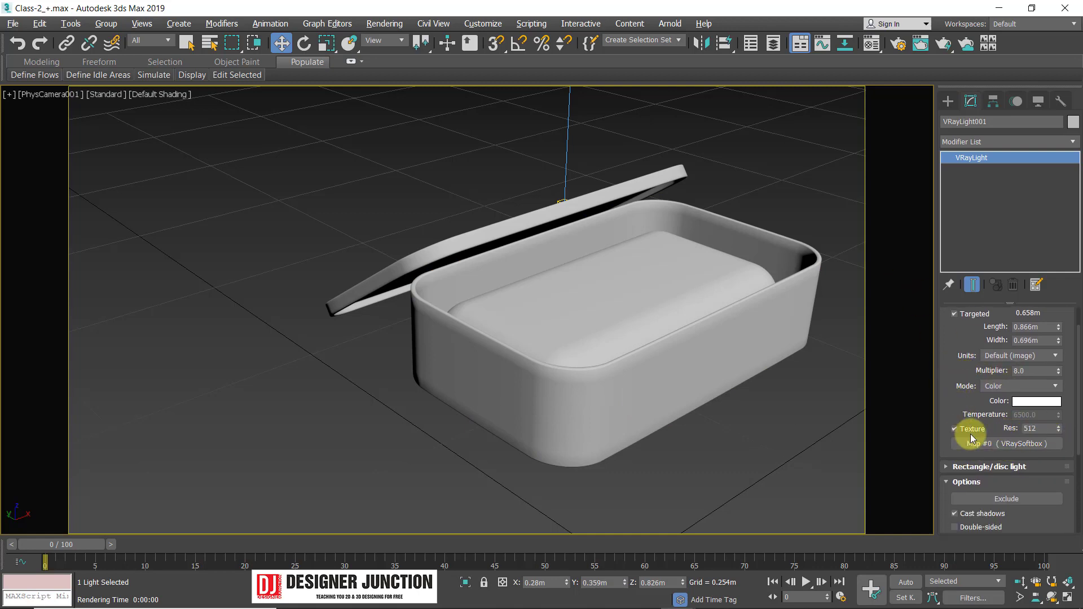
scroll(959, 379, "up", 2)
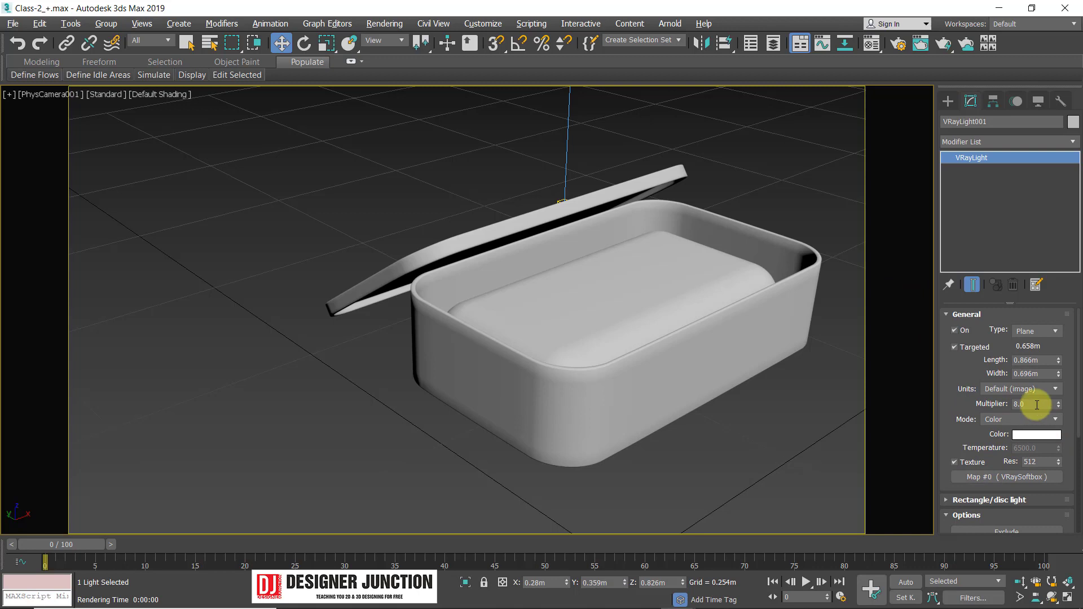
double_click(1035, 404)
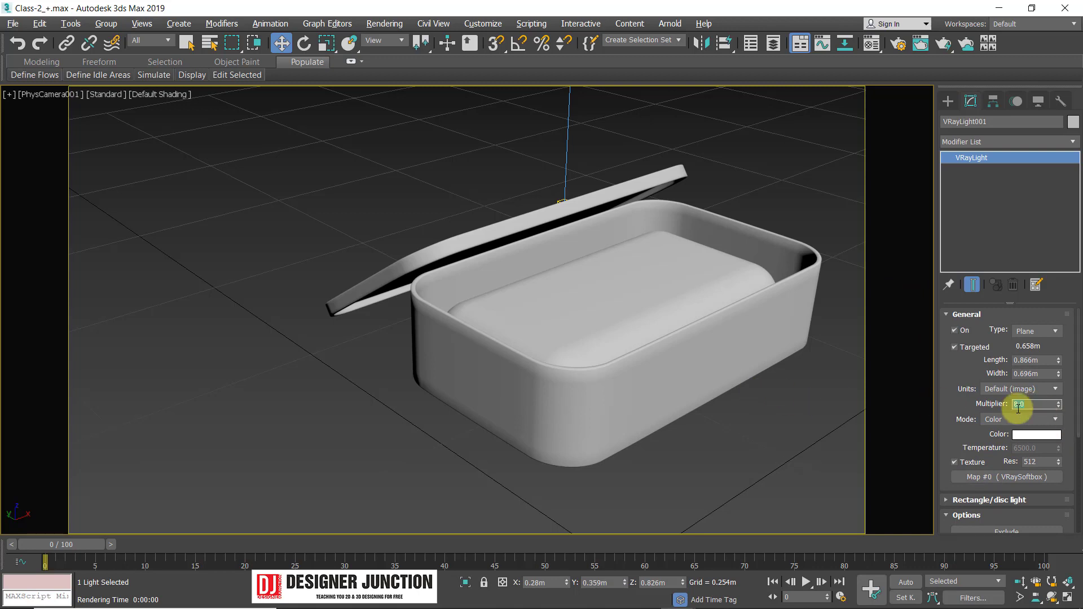
Disable the overhead light's texture, deselect the light, and make a test render of the camera view for comparison.
left_click(956, 463)
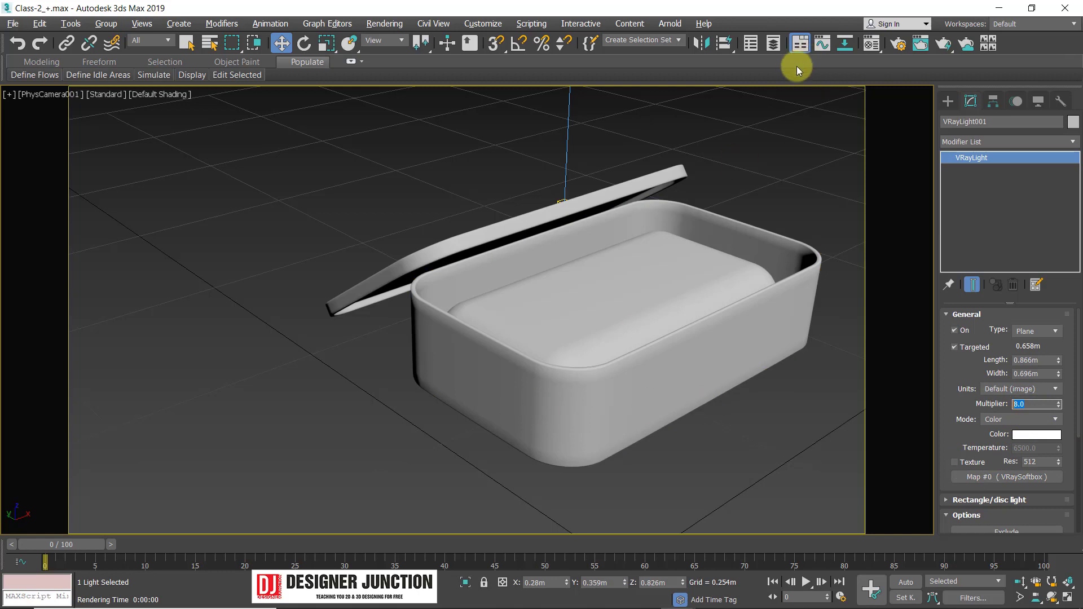
left_click(339, 169)
key("shift+q")
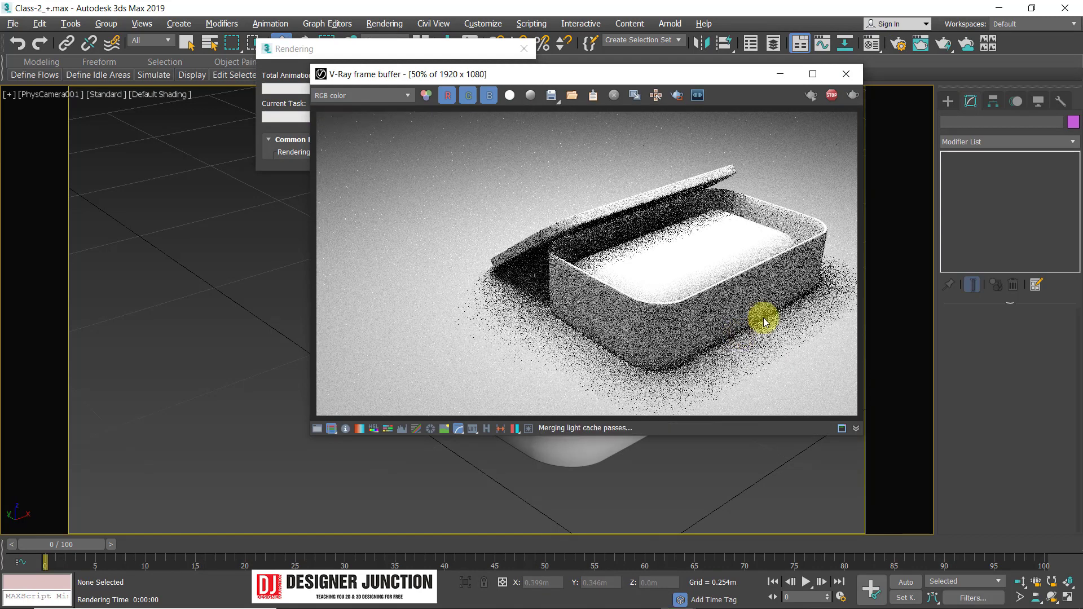
left_click(846, 77)
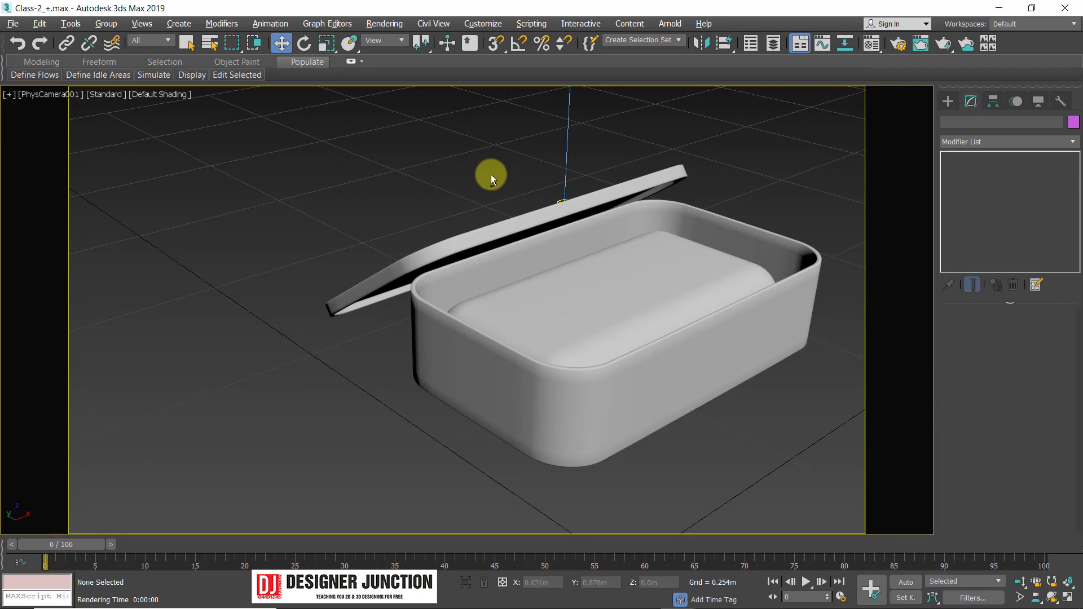
Reselect the overhead VRay light in the Top view, return to the camera view and re-enable the light's softbox texture.
key("alt+w")
key("alt+w")
left_click_drag(287, 186, 288, 187)
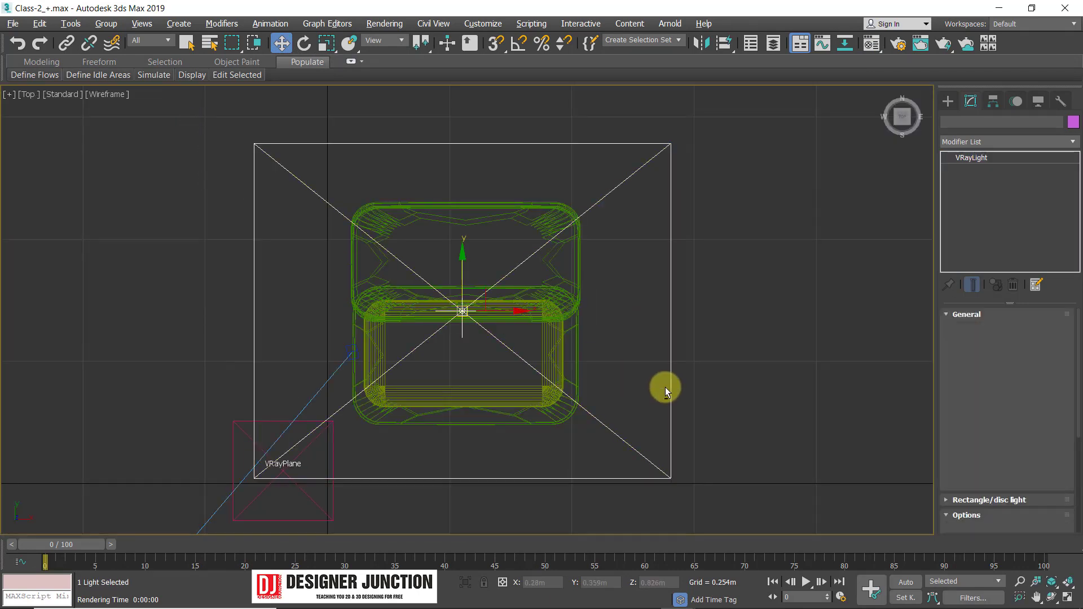
key("alt+w")
key("alt+w")
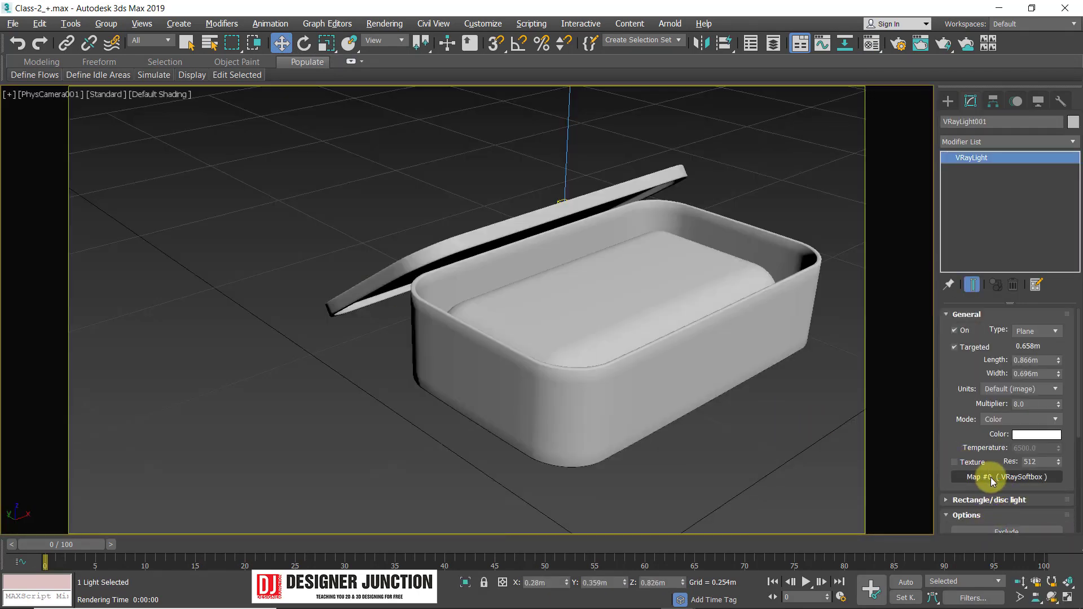
left_click(955, 462)
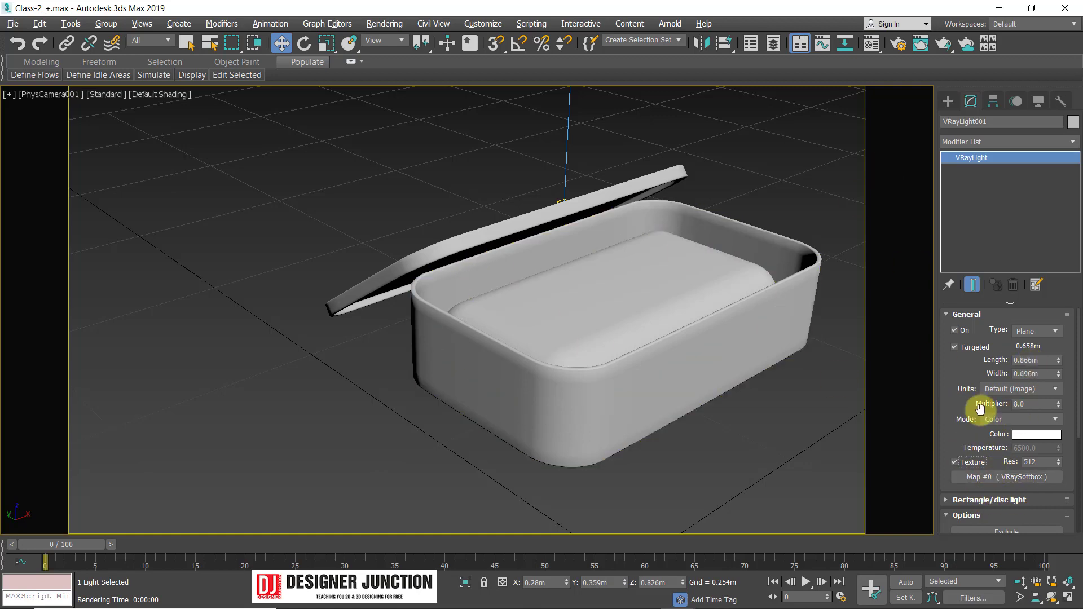
Render the camera view with the softbox texture enabled, inspect the container up close and close the render.
key("shift+q")
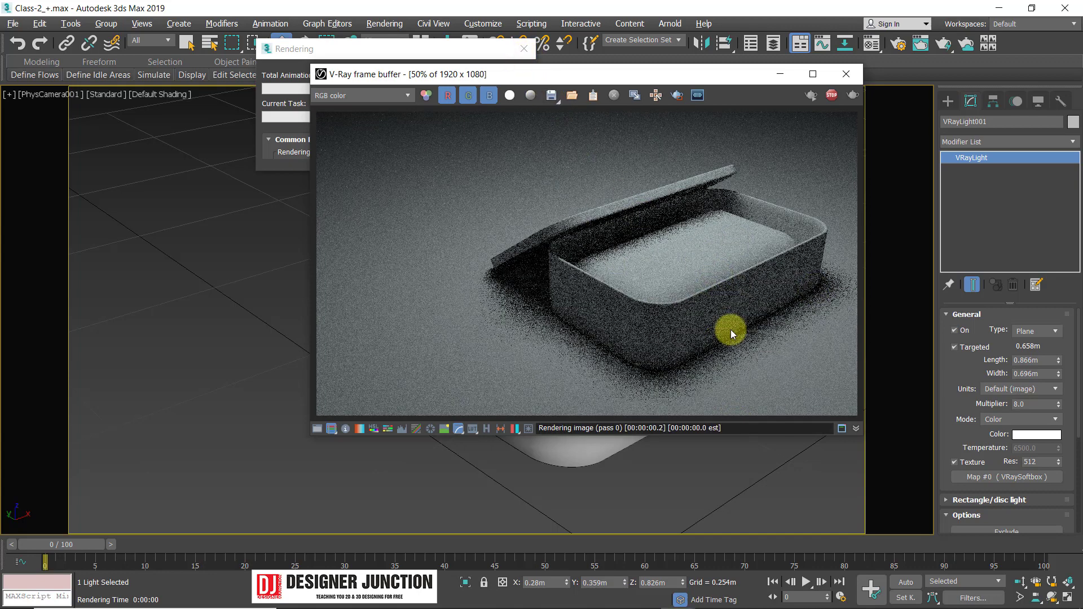
scroll(770, 304, "up", 2)
scroll(659, 296, "down", 2)
scroll(634, 278, "up", 2)
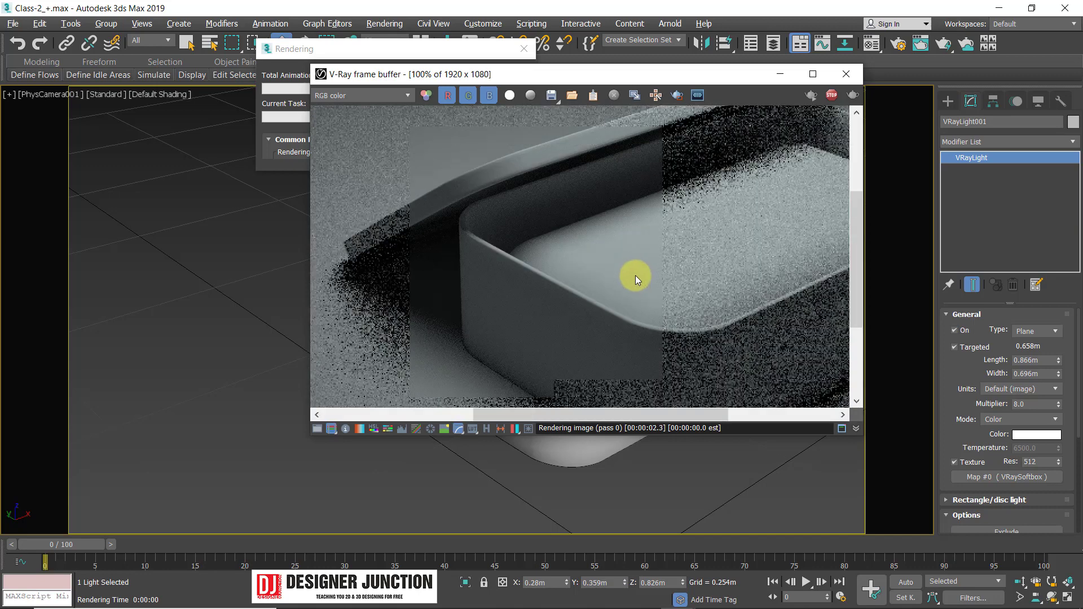
scroll(603, 268, "down", 2)
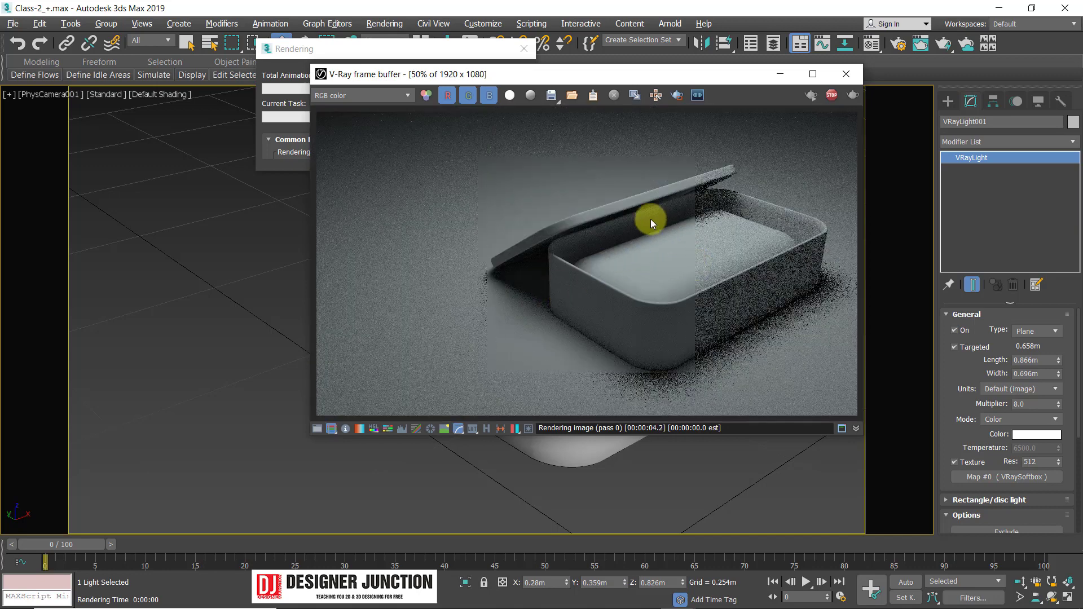
left_click(845, 74)
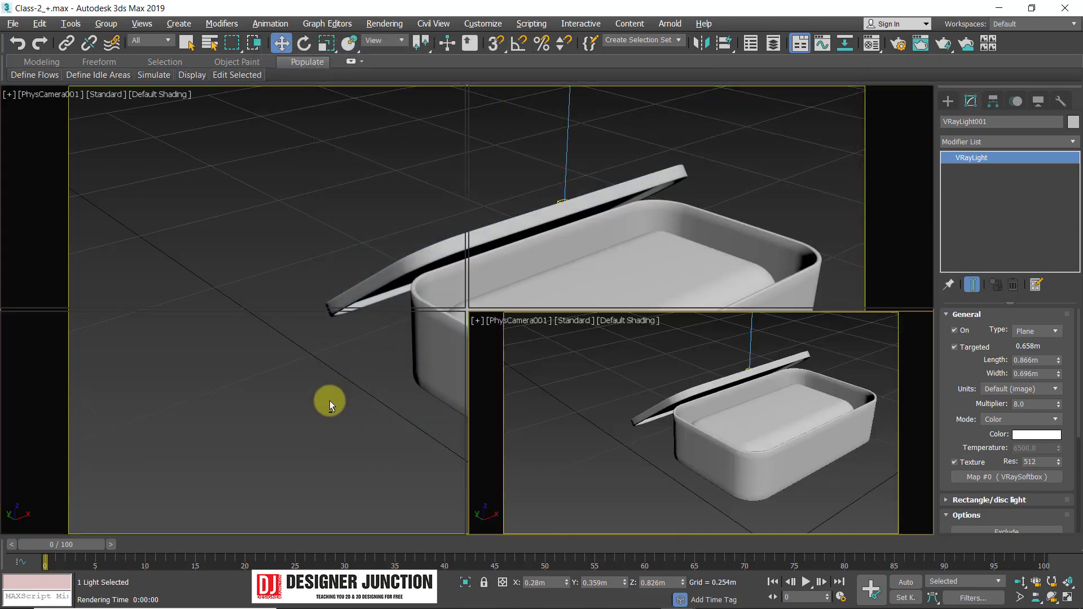
Clone the overhead VRay light in the Left view, placing the copy beyond the camera at about Y -0.624 m, Z 0.554 m.
key("l")
mouse_move(397, 219)
left_mouse_down("shift")
mouse_move(574, 293)
mouse_move(634, 302)
mouse_move(601, 279)
mouse_move(623, 283)
mouse_move(603, 282)
left_mouse_up("shift")
key("Return")
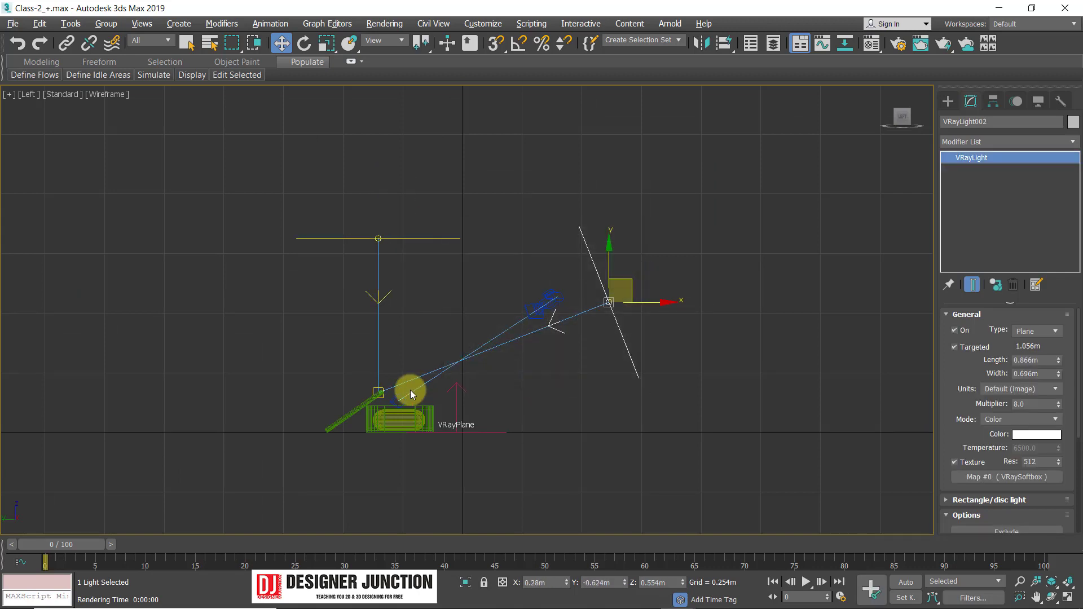
Lower both VRay lights and their targets slightly in the Left view, and raise the cloned light to about Z 0.571 m.
scroll(411, 390, "up", 3)
scroll(366, 398, "up", 6)
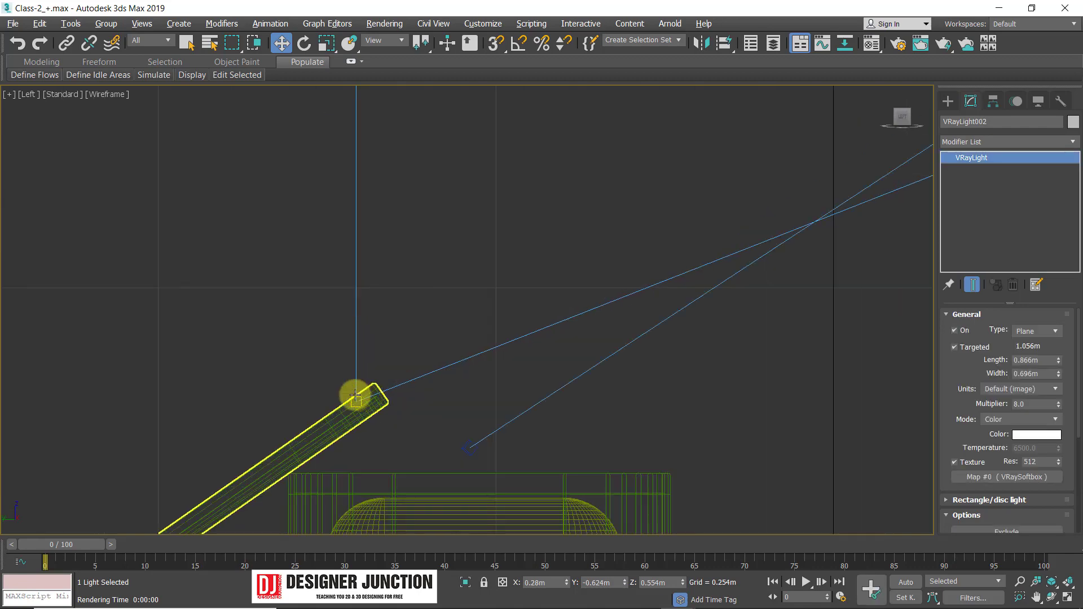
left_click(350, 434)
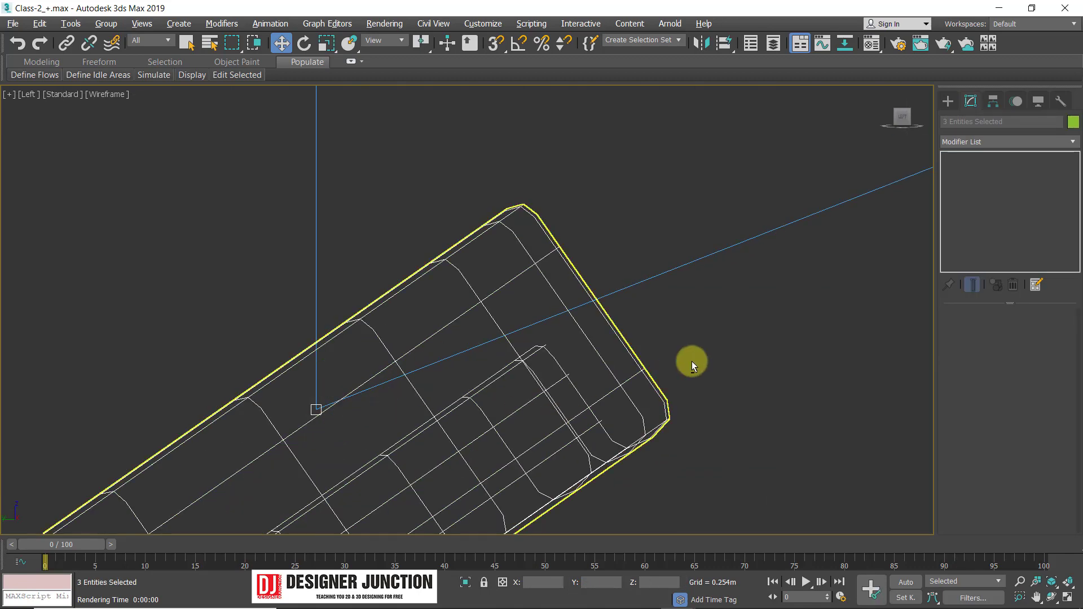
left_click_drag(694, 363, 562, 460)
scroll(503, 429, "down", 6)
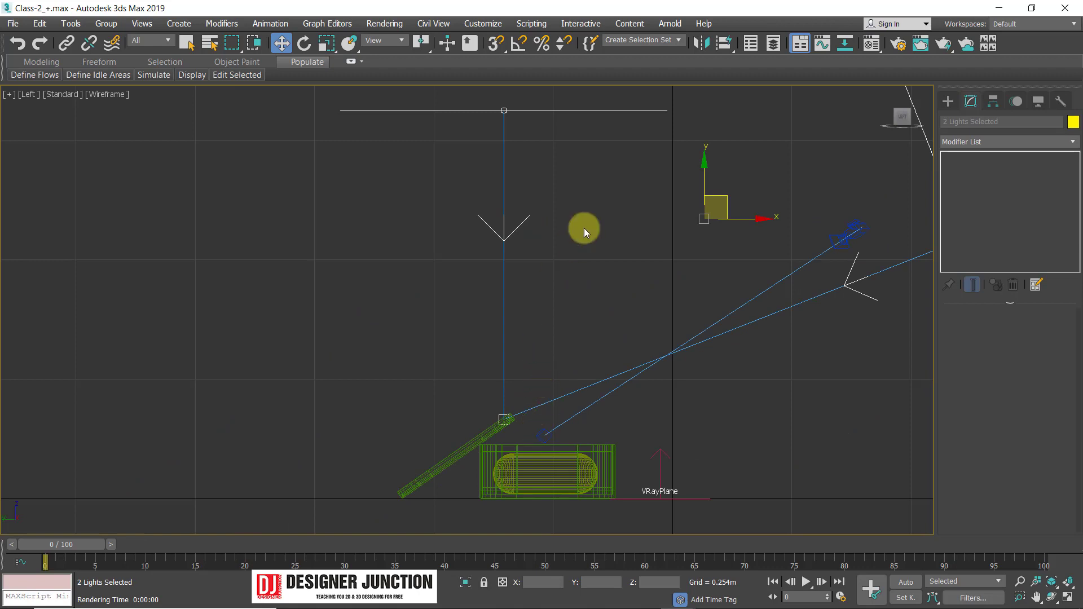
left_click_drag(704, 181, 703, 198)
left_click(696, 248)
middle_click_drag(689, 247, 523, 232)
scroll(637, 251, "down", 4)
scroll(693, 236, "up", 2)
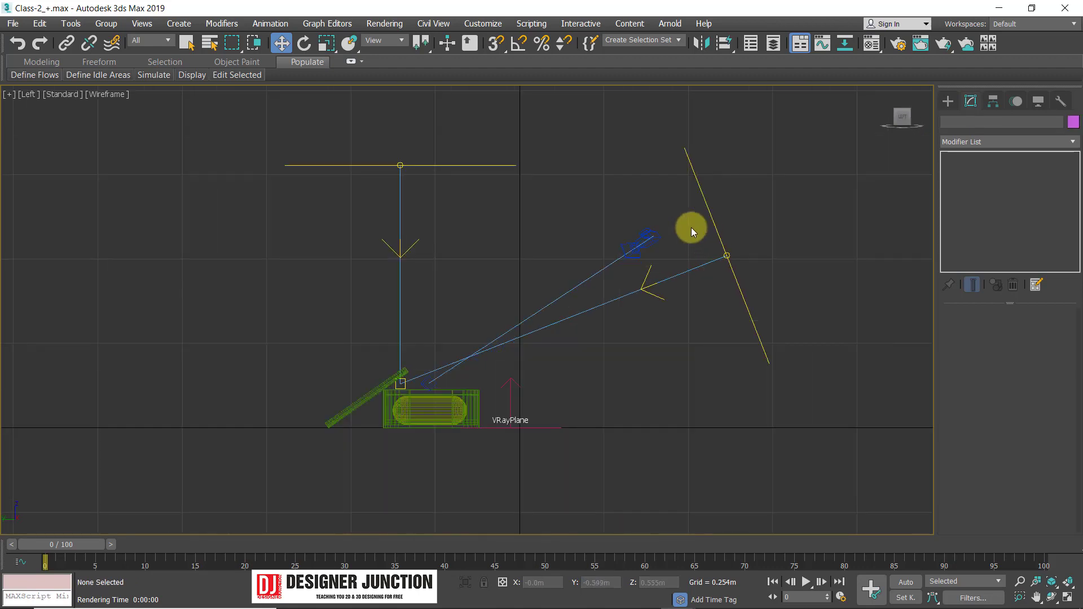
mouse_move(690, 228)
left_mouse_down()
mouse_move(740, 279)
mouse_move(747, 221)
left_mouse_up()
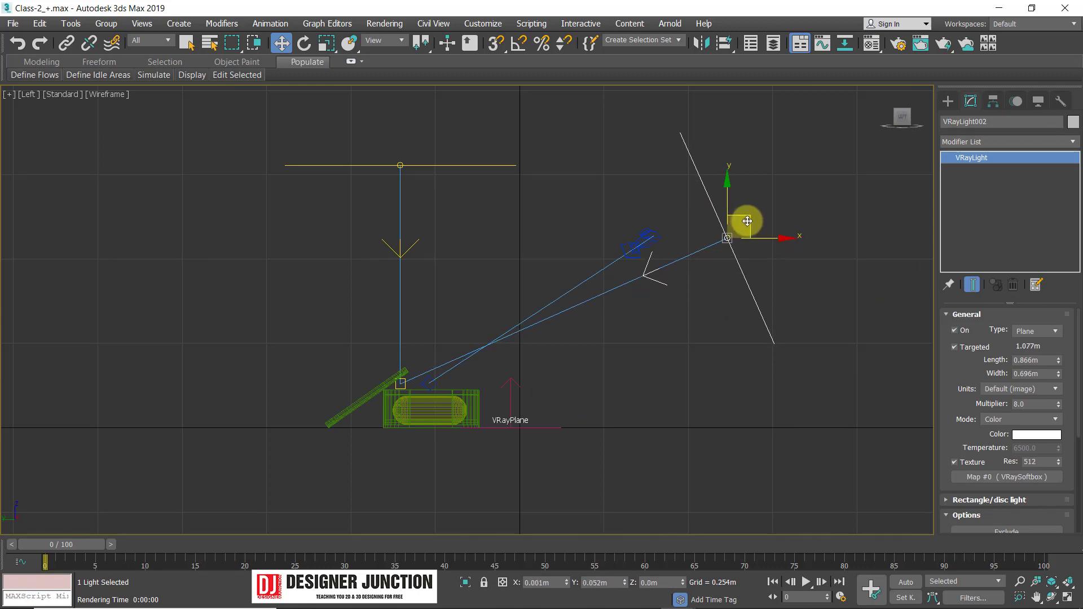
Render the maximized camera view with both VRay lights and close the render.
key("alt+w")
right_click(692, 442)
key("alt+w")
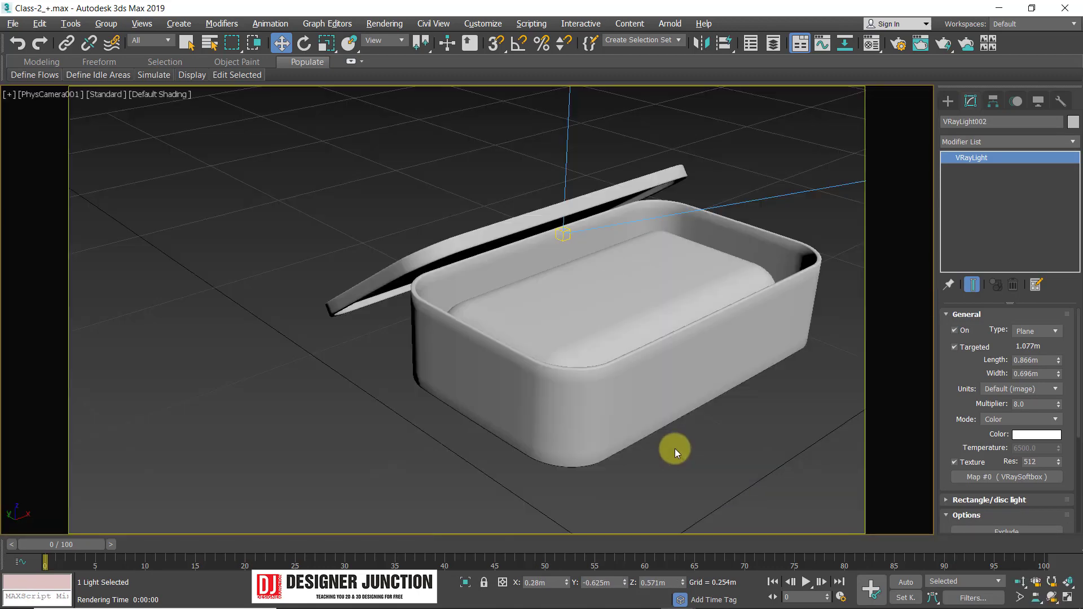
key("shift+q")
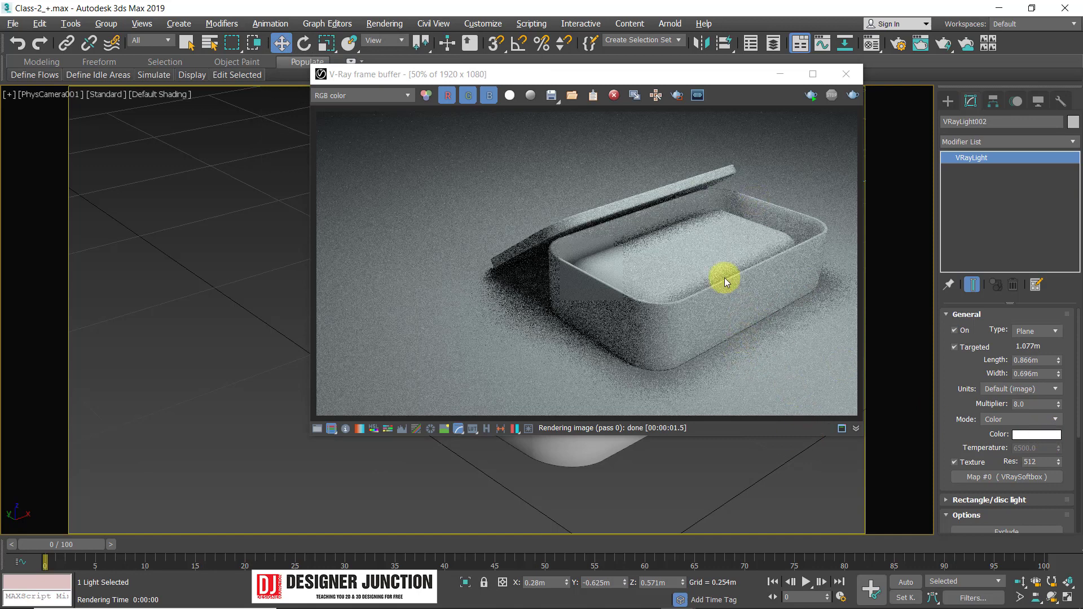
left_click(852, 75)
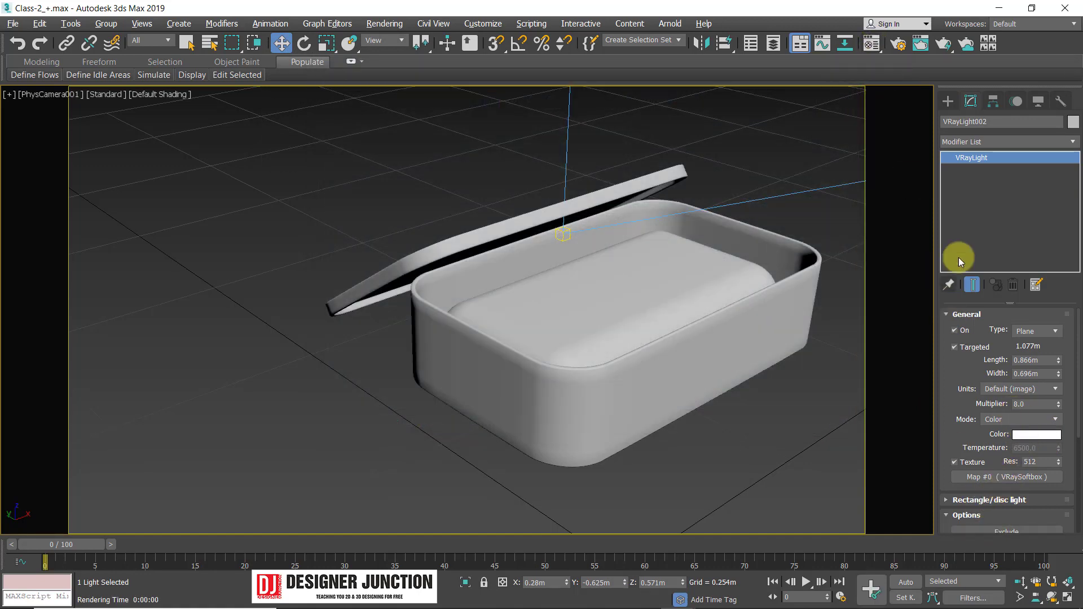
Render the camera view again and close the render once the container has been inspected.
key("m")
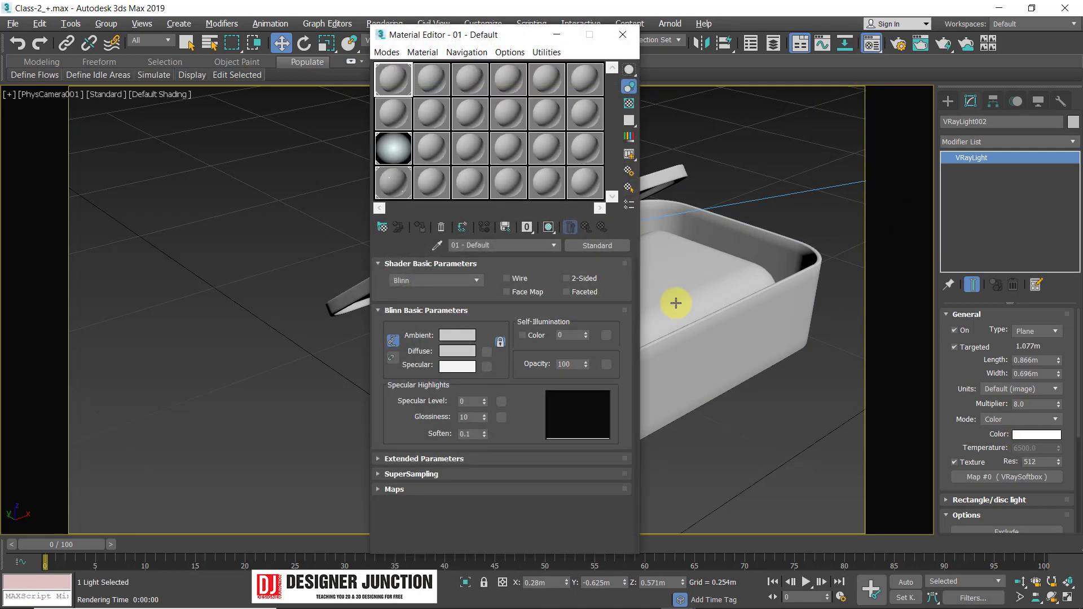
left_click(623, 35)
key("alt+w")
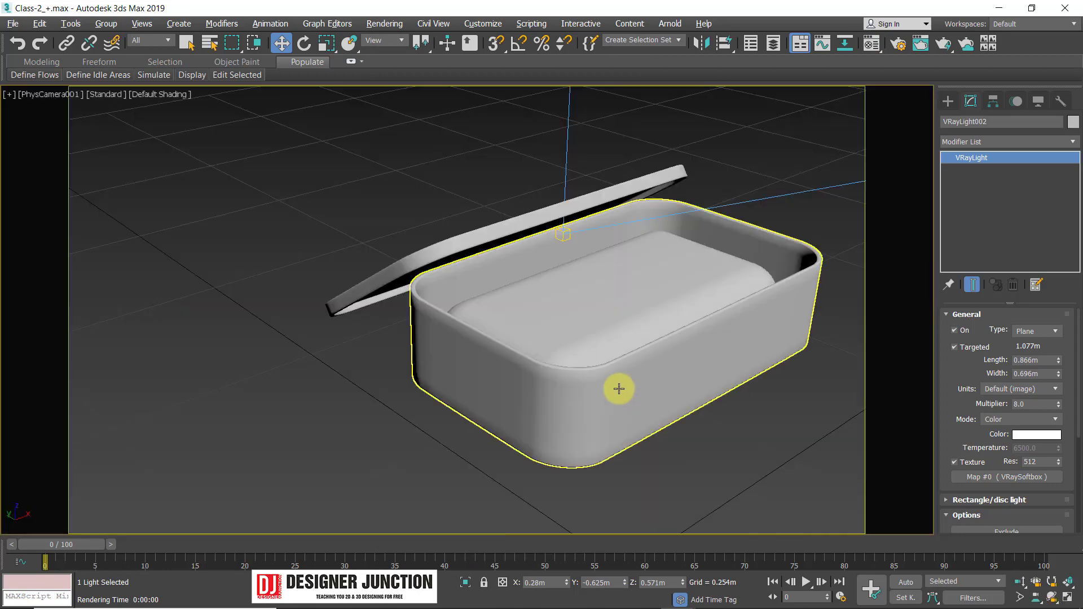
key("shift+q")
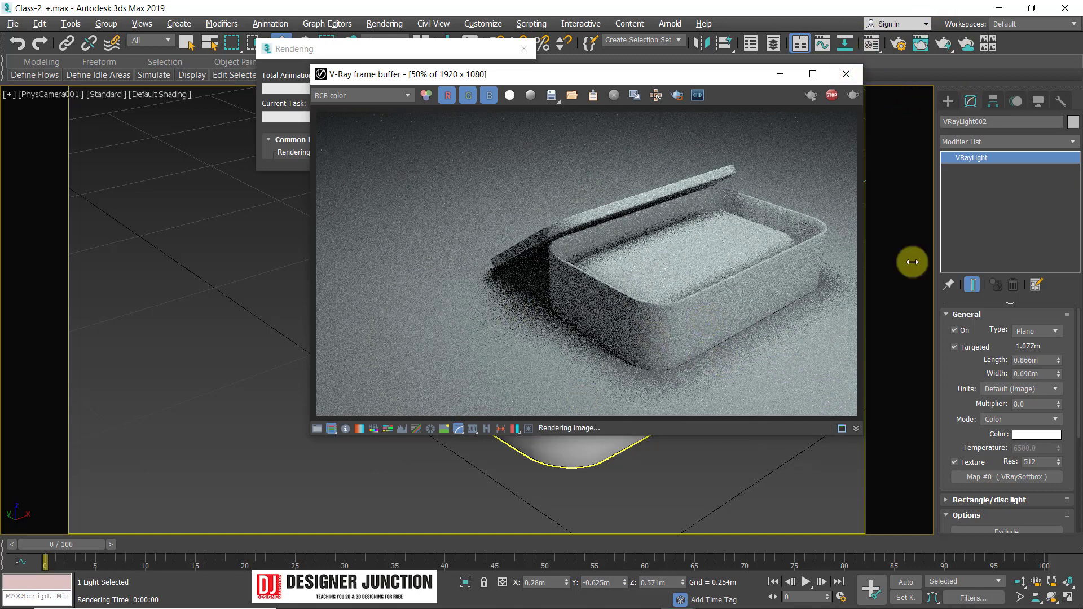
left_click(846, 74)
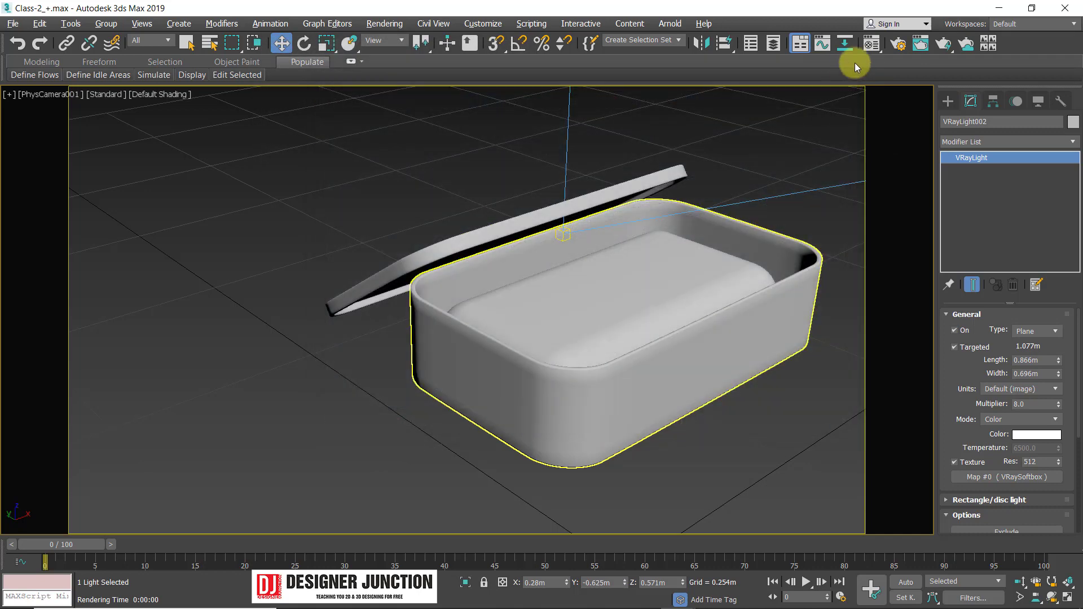
Open the Material Editor beside the model and assign the 01 - Default material to the lid and the container.
key("m")
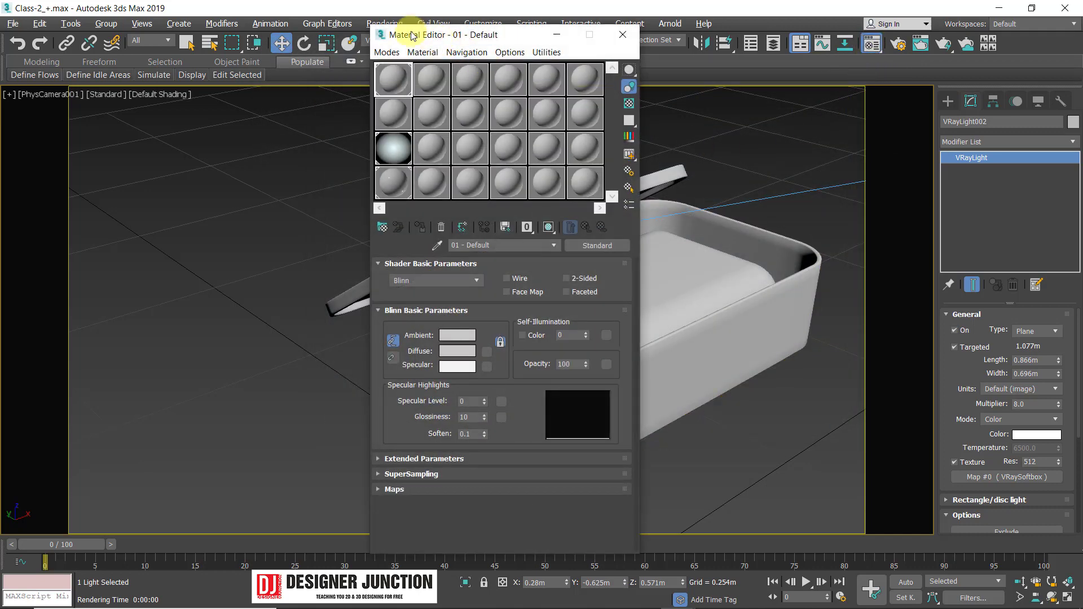
left_click_drag(415, 34, 796, 35)
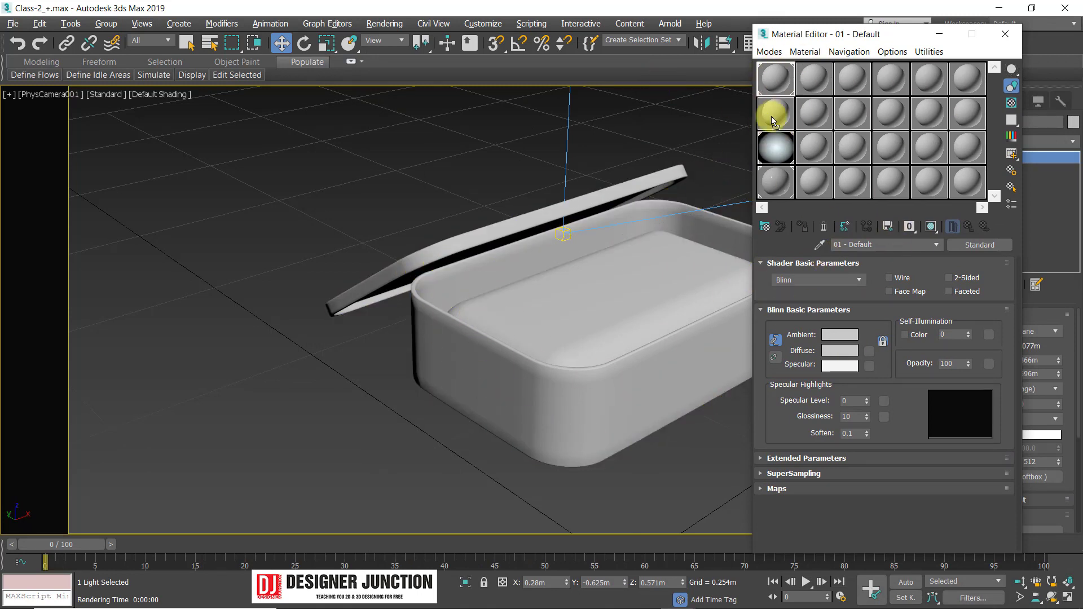
left_click_drag(772, 118, 470, 244)
left_click_drag(780, 83, 628, 381)
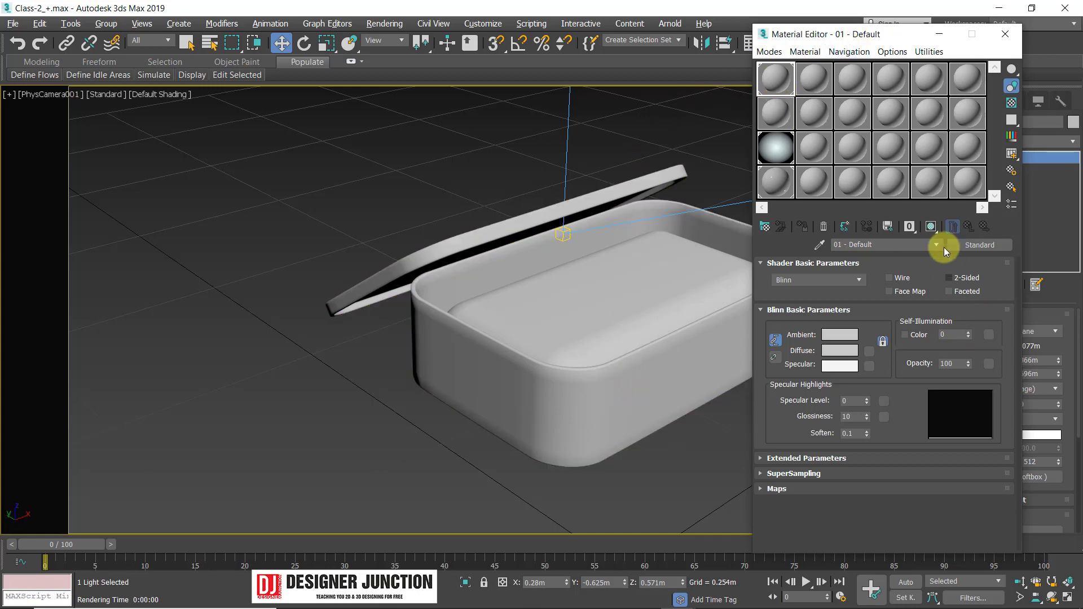
left_click(988, 245)
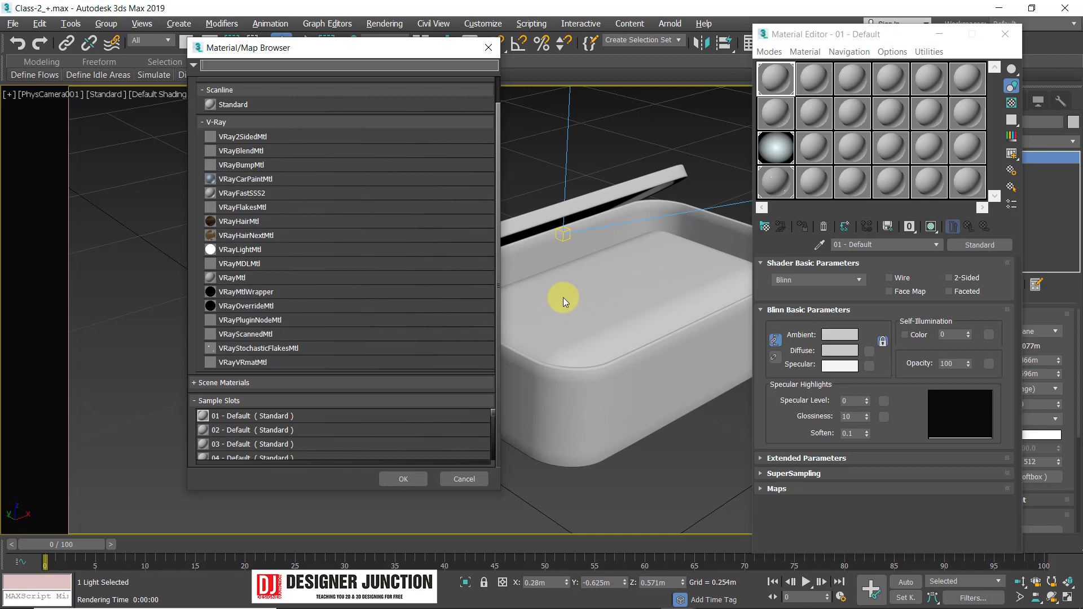
left_click(489, 48)
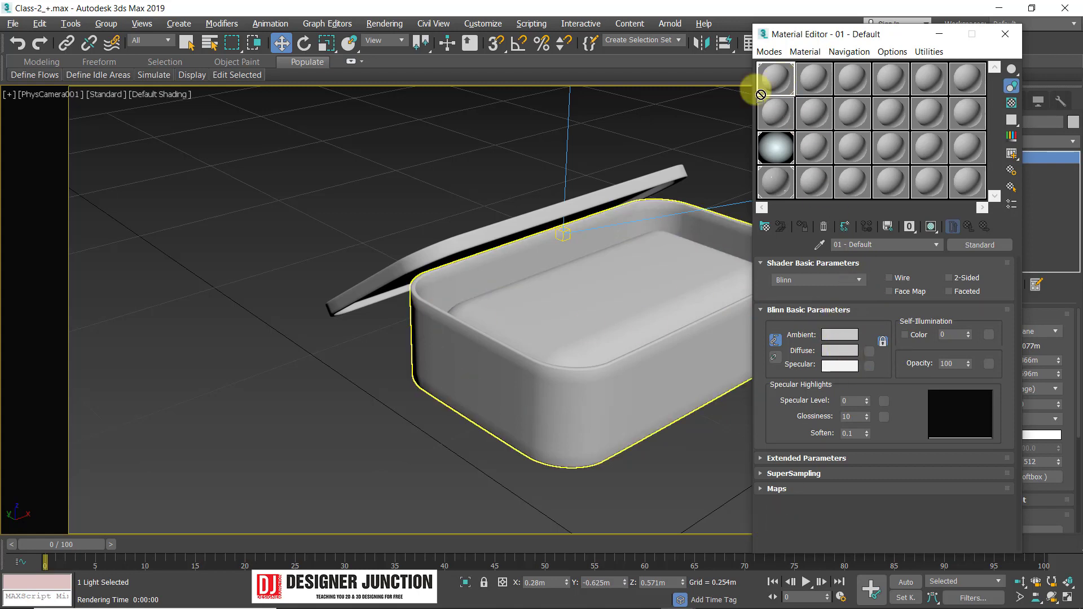
left_click_drag(761, 95, 510, 231)
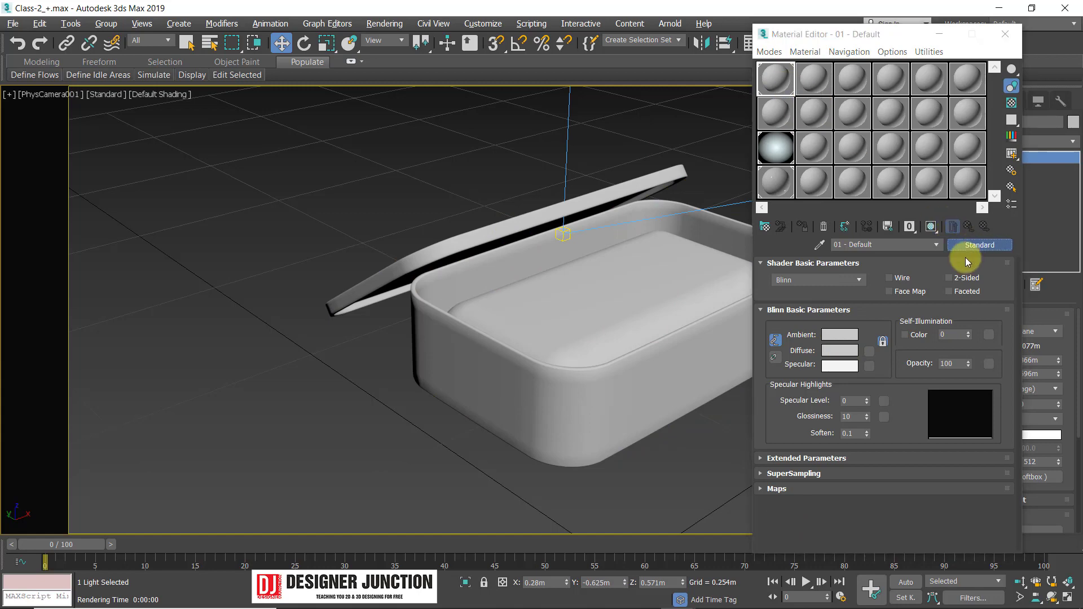
Change the 01 - Default material's type from Standard to VRayMtl.
left_click(966, 249)
left_click(234, 278)
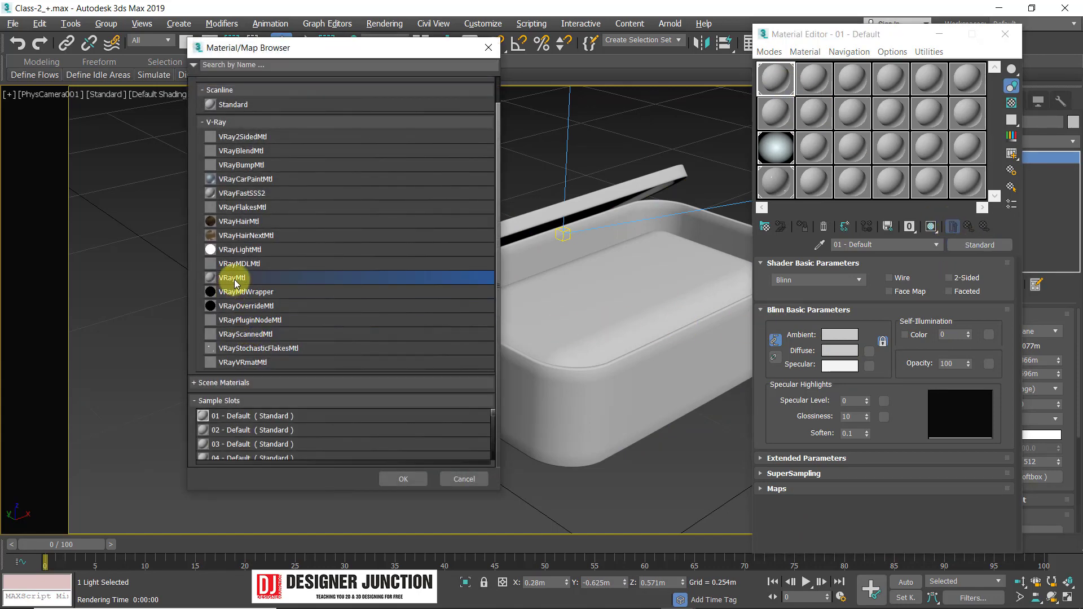
double_click(234, 282)
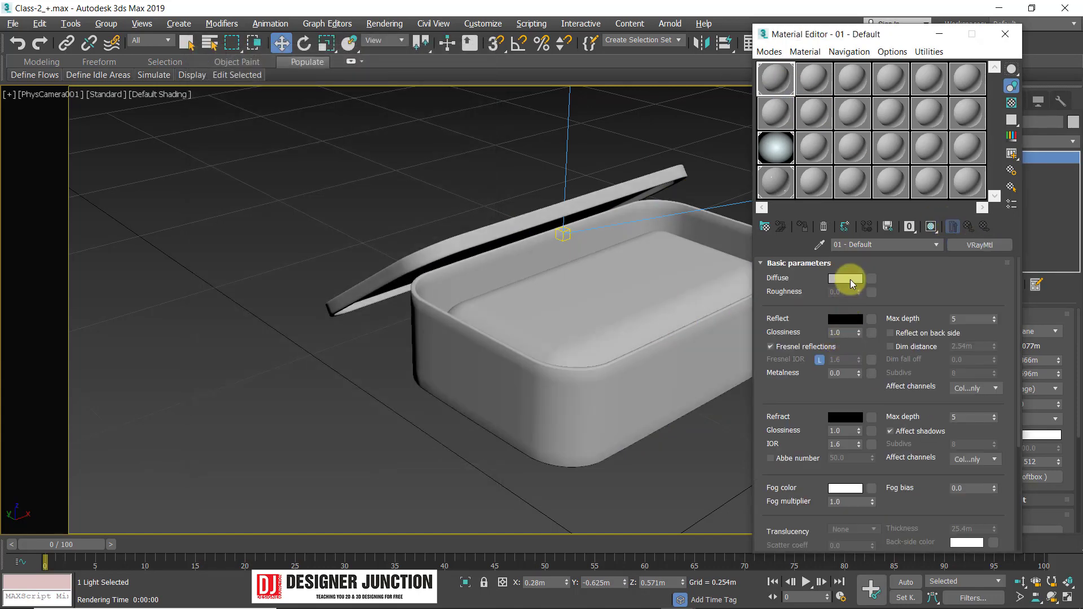
Set the 01 - Default material's diffuse colour to blue, RGB 33, 62, 111.
left_click(846, 278)
left_click(285, 89)
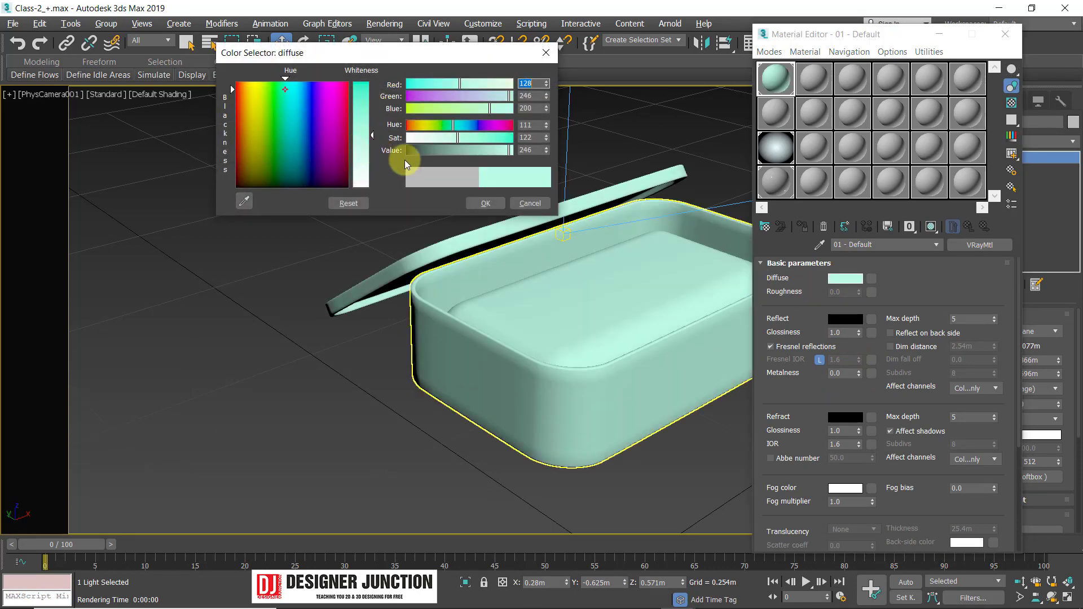
left_click(275, 90)
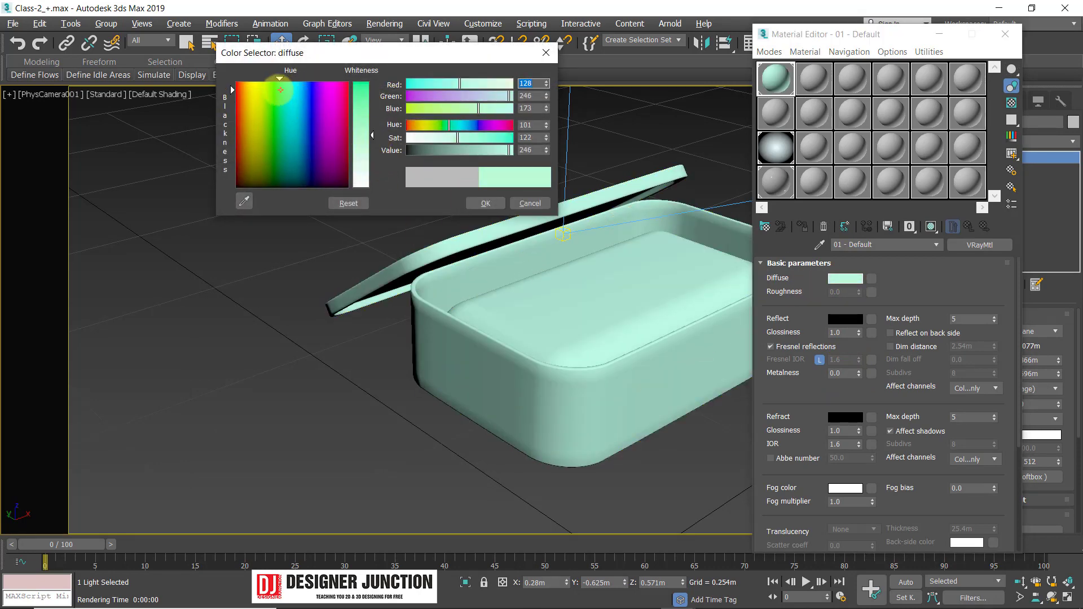
left_click_drag(372, 136, 453, 151)
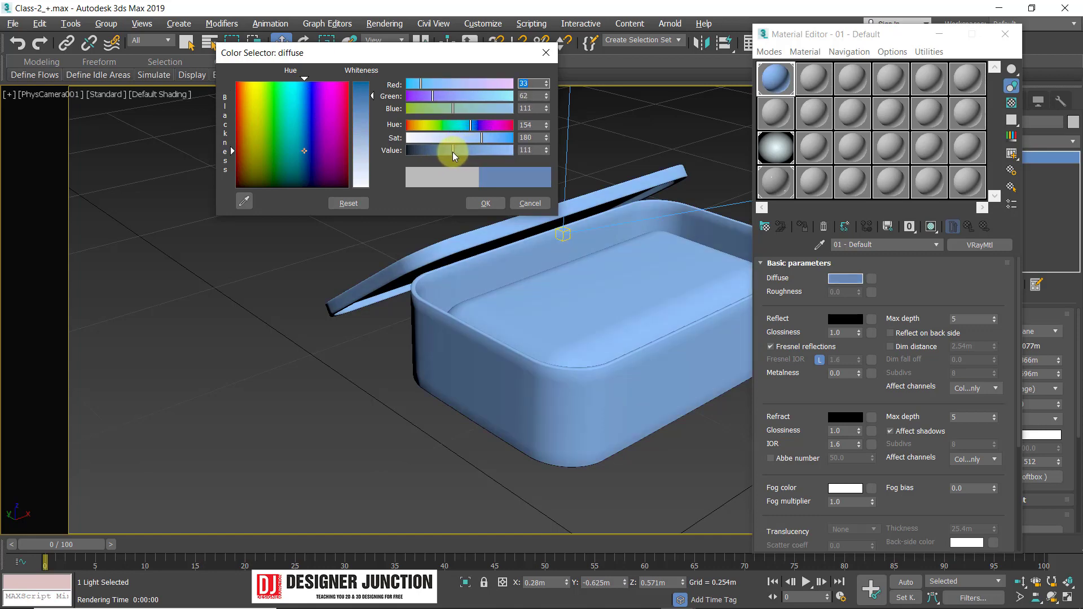
left_click(481, 202)
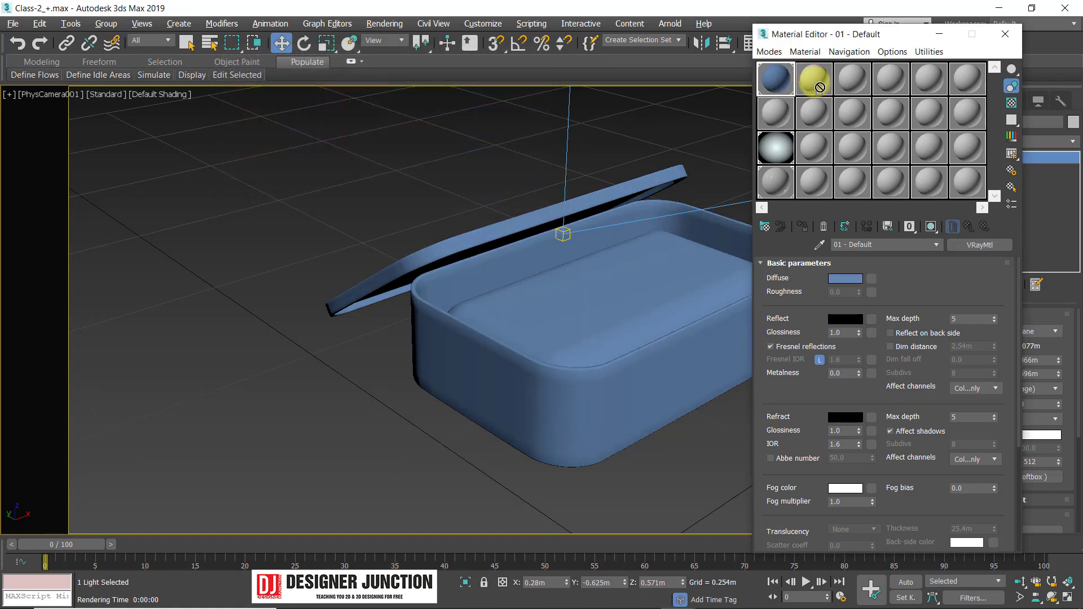
Assign the 02 - Default material to the block inside the container.
left_click_drag(814, 78, 769, 270)
left_click(831, 67)
Give the 01 - Default material a dark grey reflection colour of RGB 30, 30, 30 and a reflection glossiness of 0.8.
left_click(777, 80)
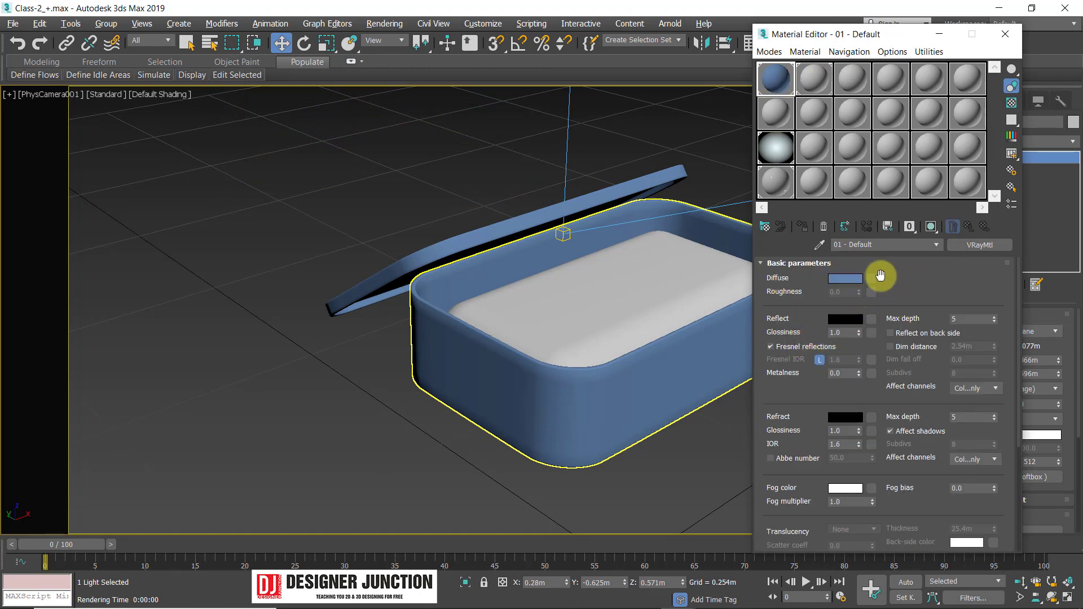
left_click(842, 320)
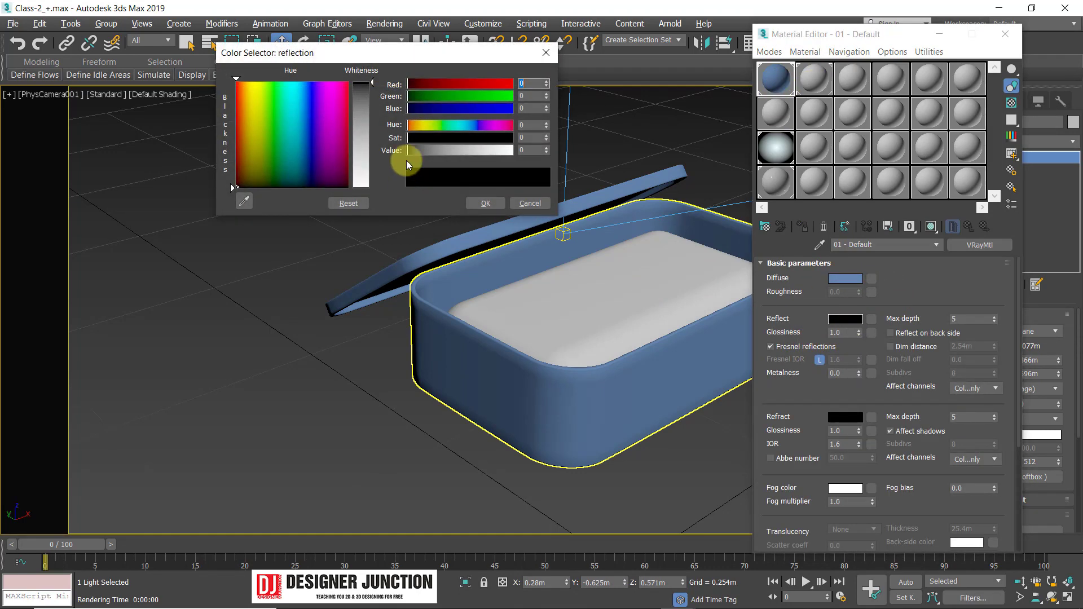
left_click_drag(374, 81, 372, 92)
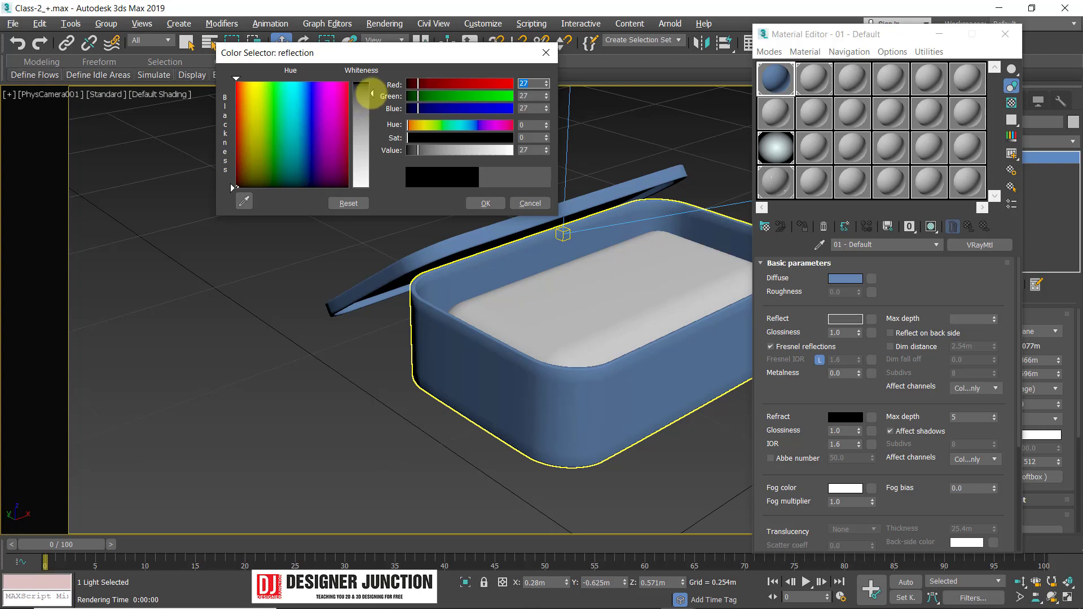
left_click(489, 203)
double_click(847, 333)
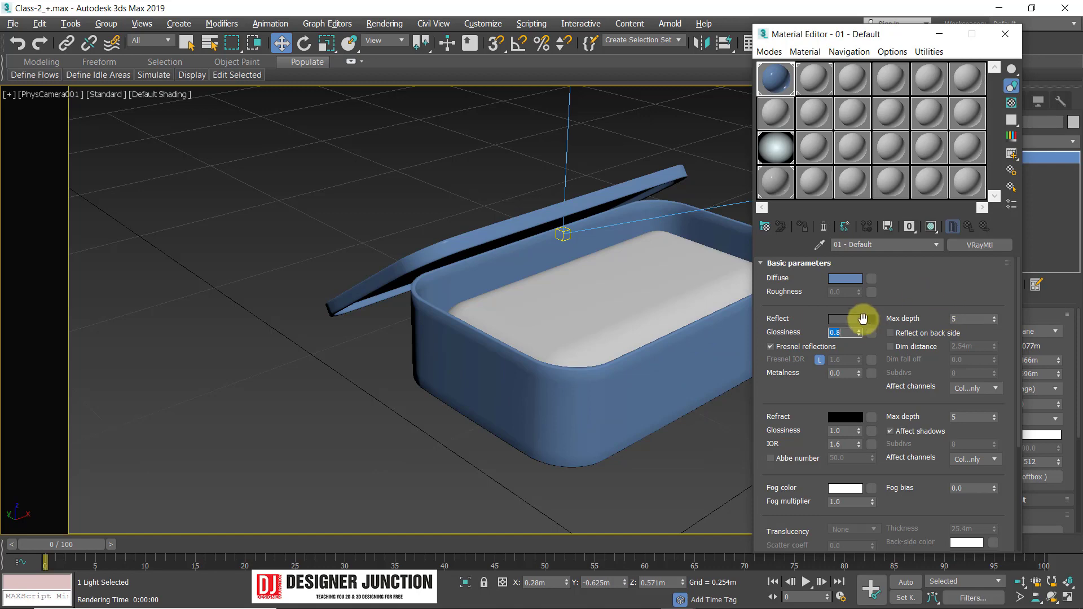
left_click(846, 319)
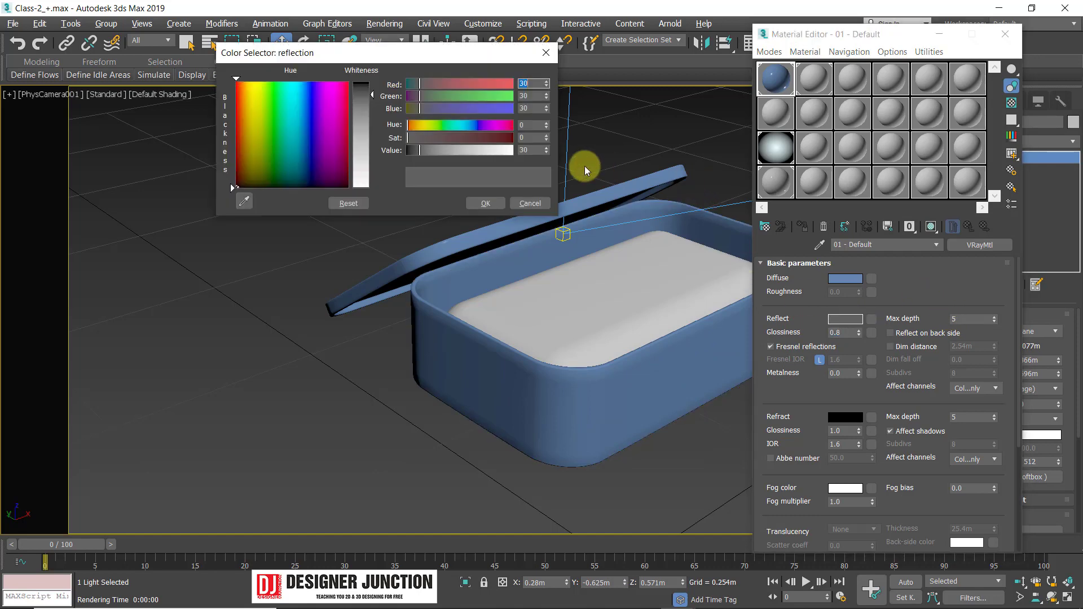
left_click(491, 206)
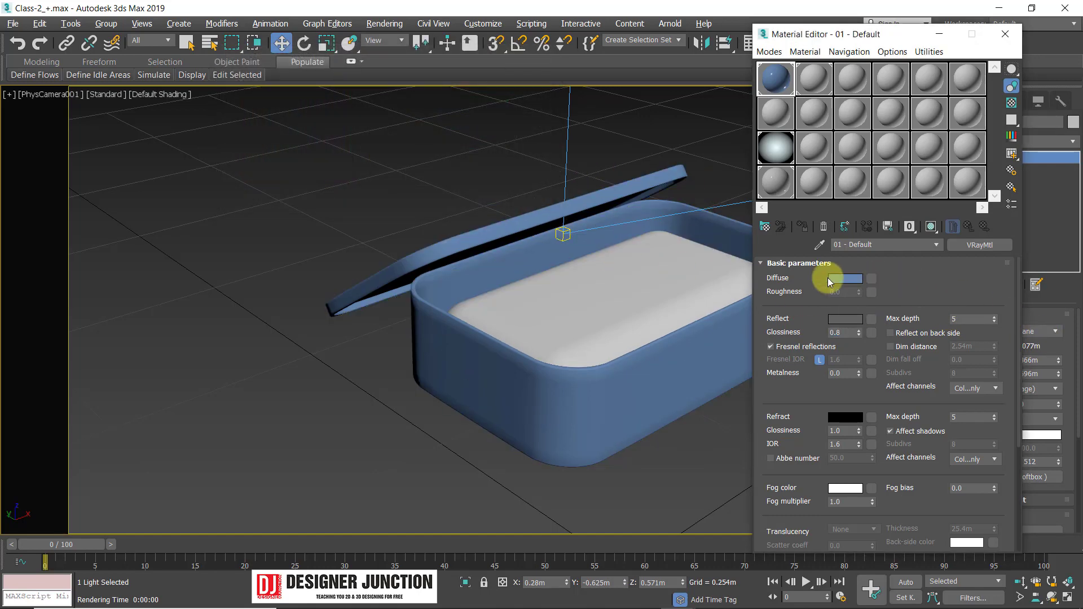
Change the 01 - Default material's diffuse colour to teal by setting its green value to 111.
left_click(846, 279)
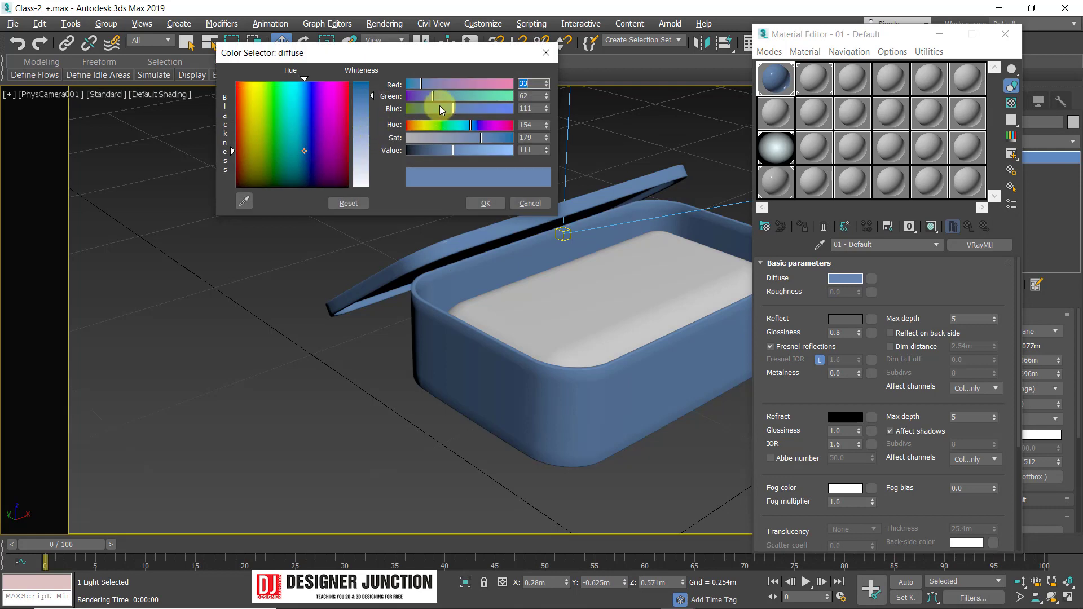
left_click_drag(438, 96, 453, 97)
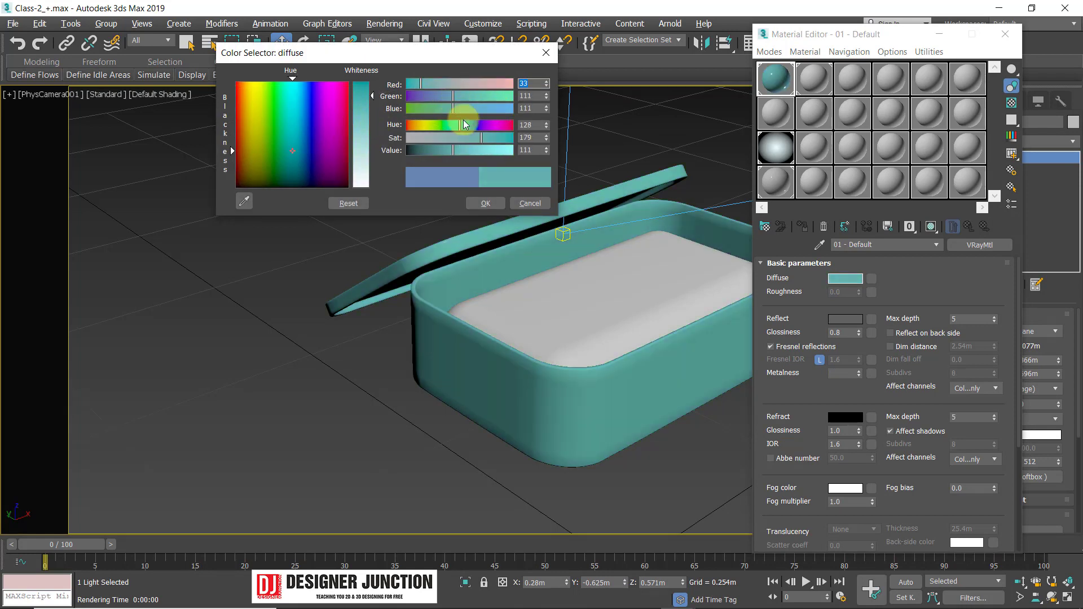
left_click(485, 203)
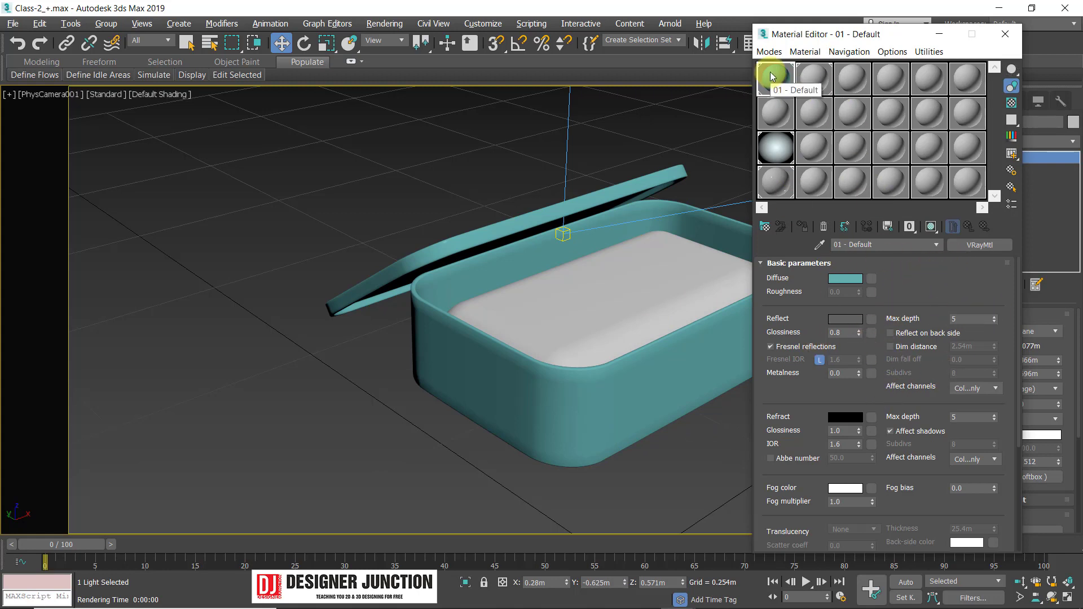
Select the 02 - Default material and change its type from Standard to VRayMtl.
left_click(818, 76)
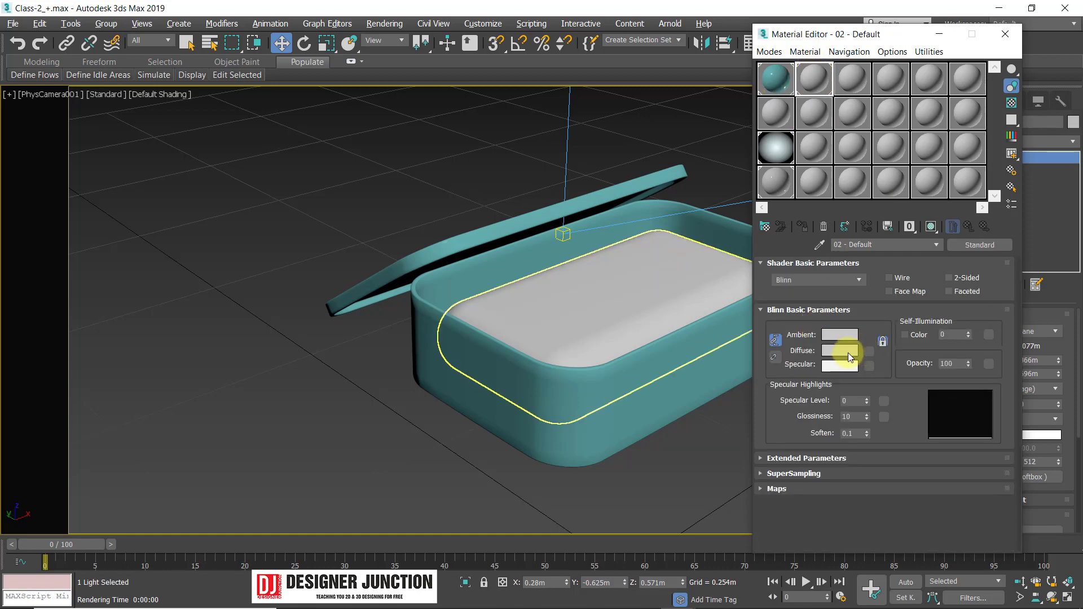
left_click(973, 244)
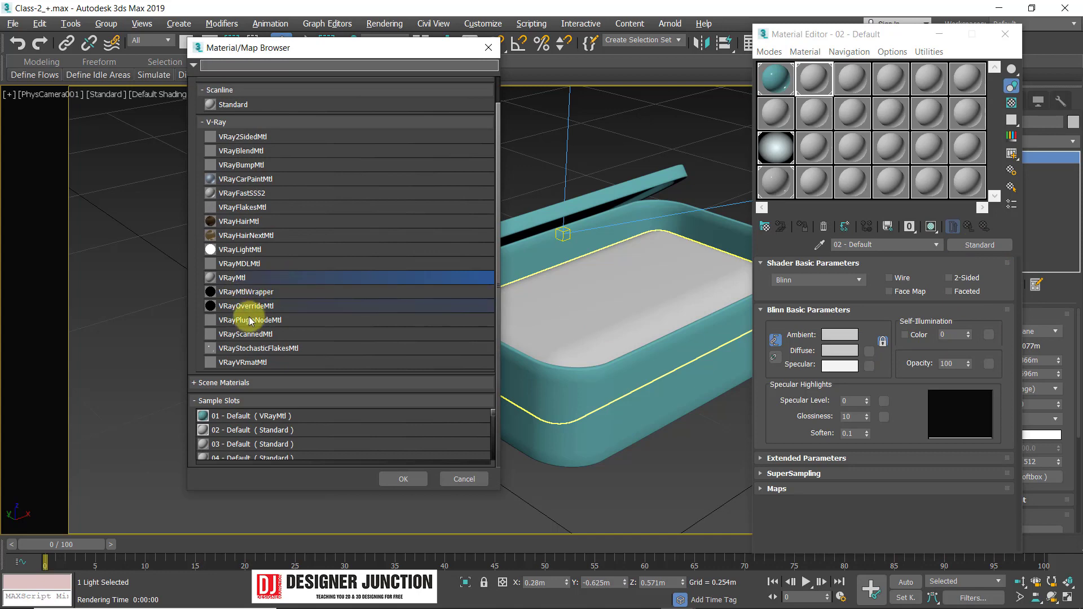
double_click(217, 278)
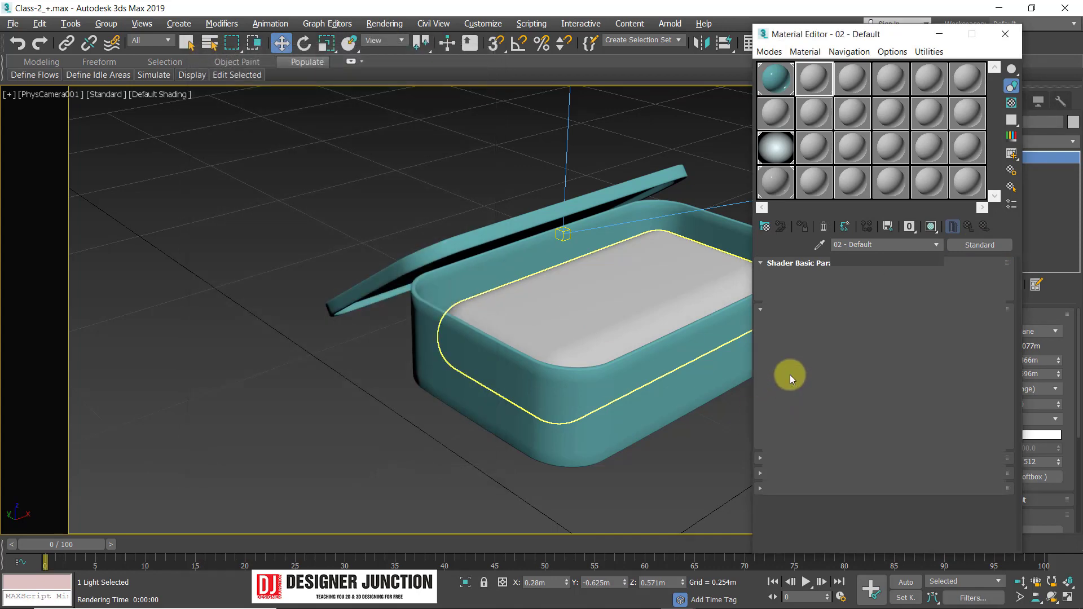
Set the 02 - Default material's diffuse colour to khaki yellow, RGB 128, 128, 45.
left_click(845, 279)
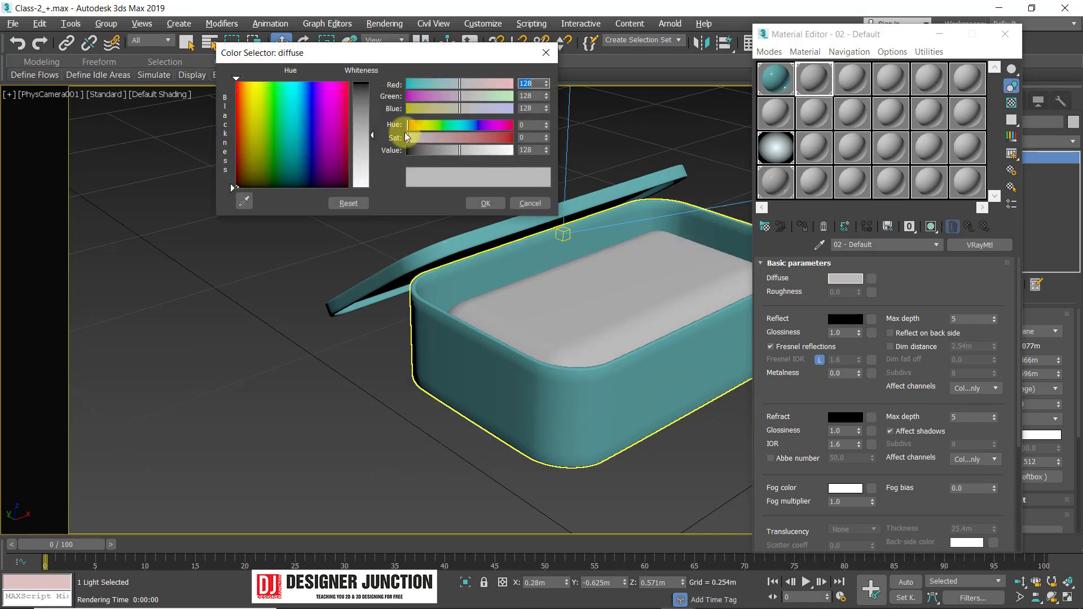
left_click(429, 106)
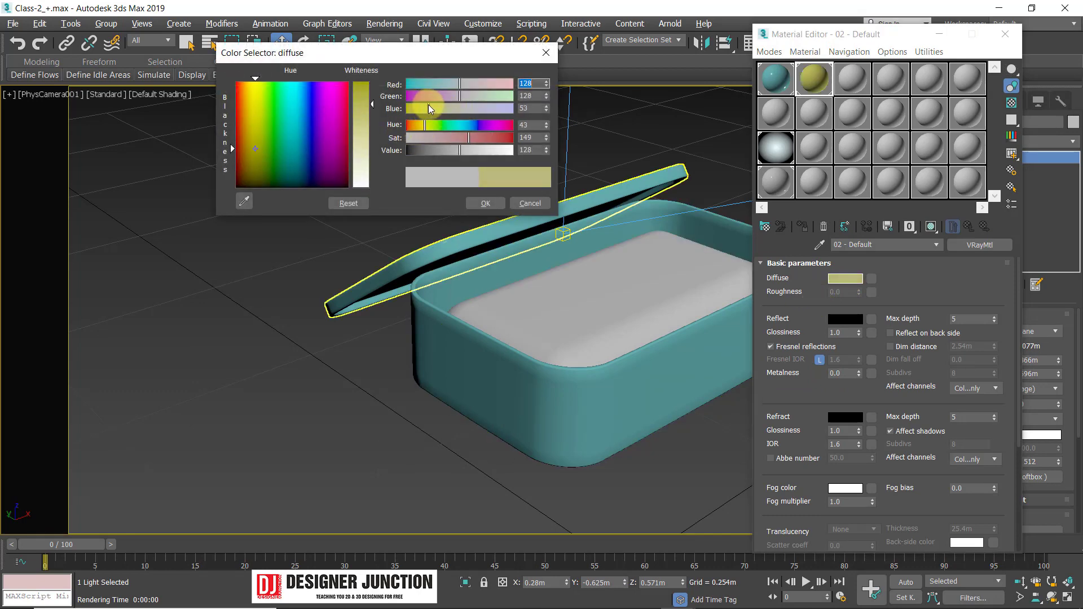
left_click(424, 109)
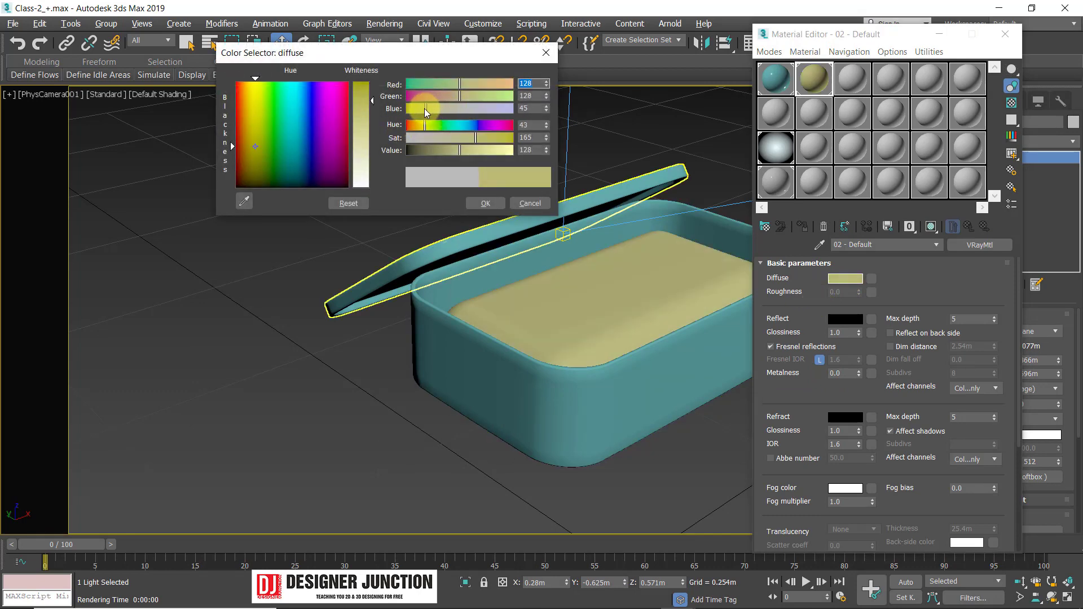
left_click(485, 204)
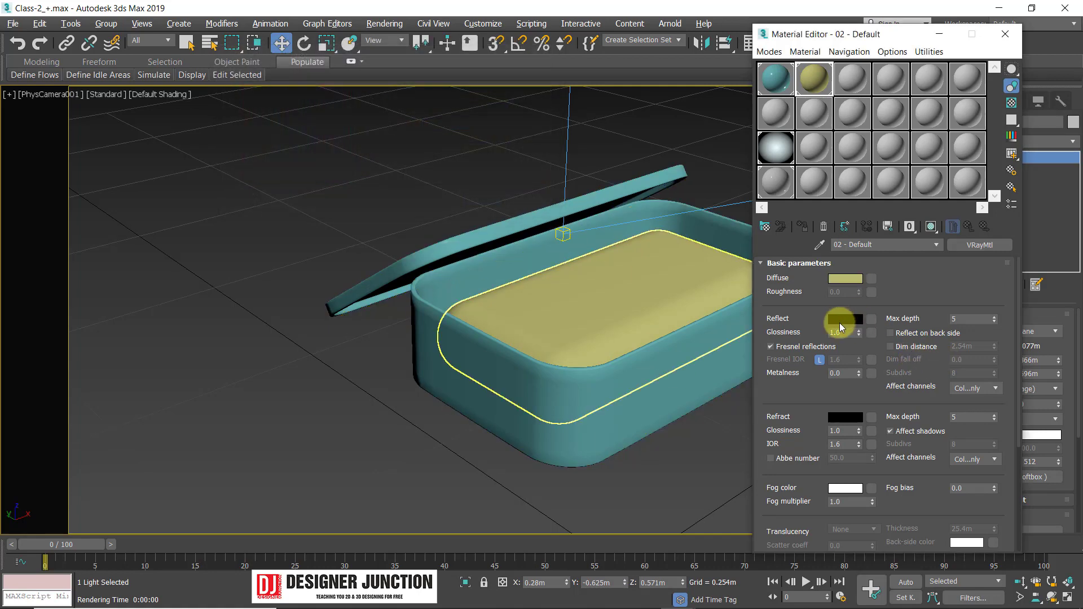
Check the 02 - Default material's reflection colour, then collapse its basic parameters to view the BRDF settings.
left_click(840, 322)
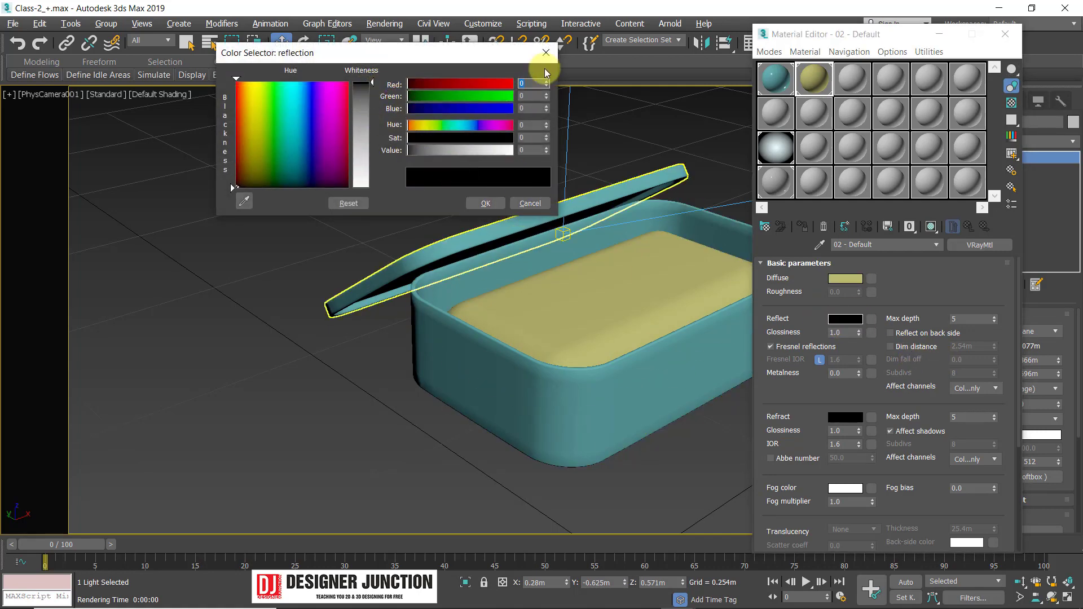
left_click(515, 293)
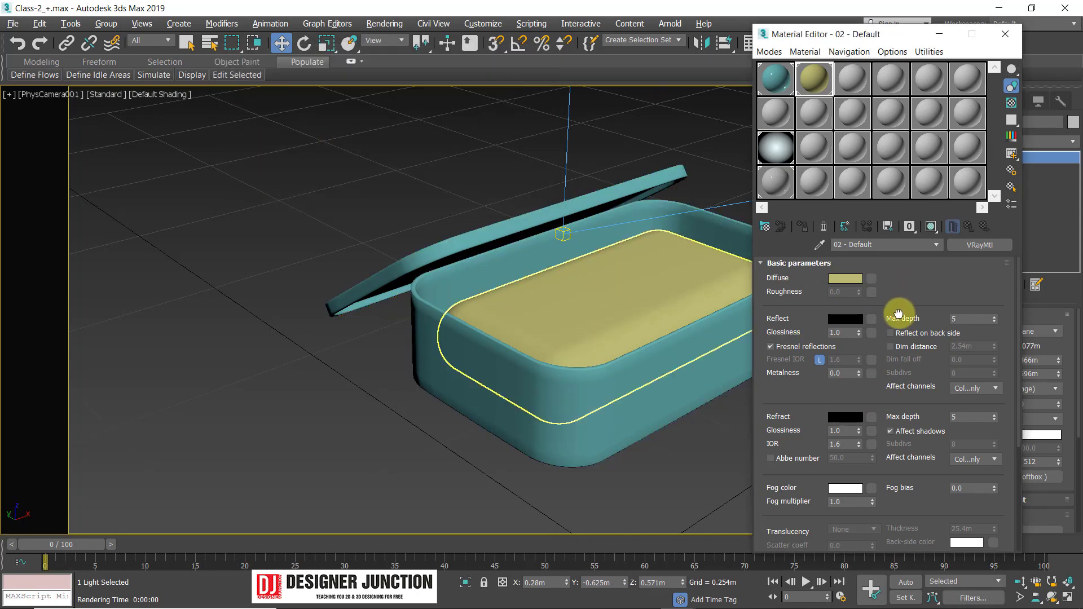
left_click(898, 265)
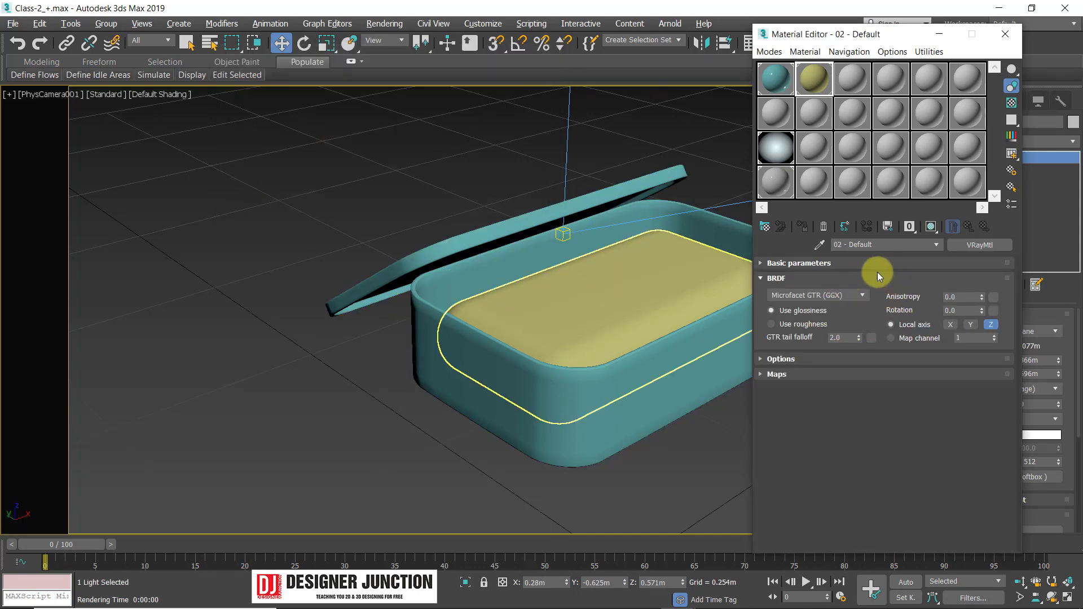
Close the material settings, test-render the camera view and inspect the container and block up close in the frame buffer.
left_click(807, 264)
scroll(917, 271, "up", 1)
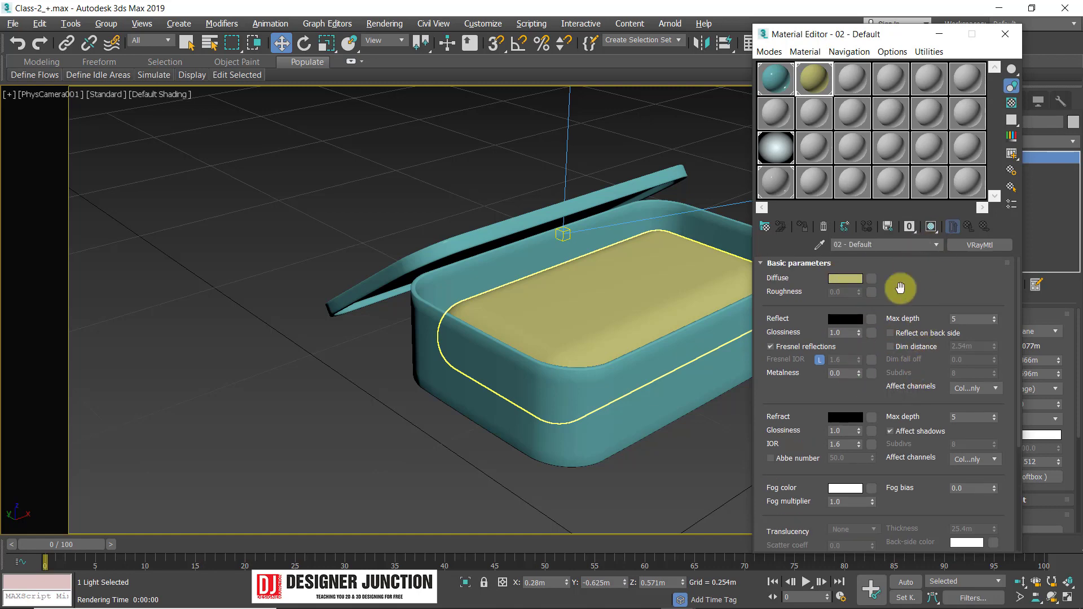
left_click(1005, 34)
left_click(317, 211)
key("shift+q")
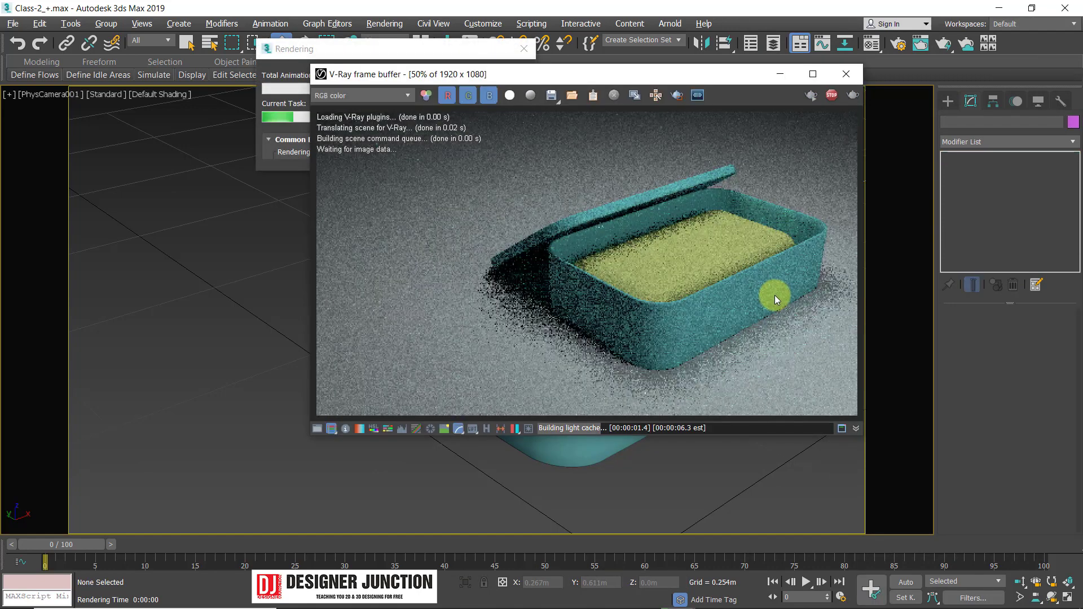
scroll(711, 264, "up", 1)
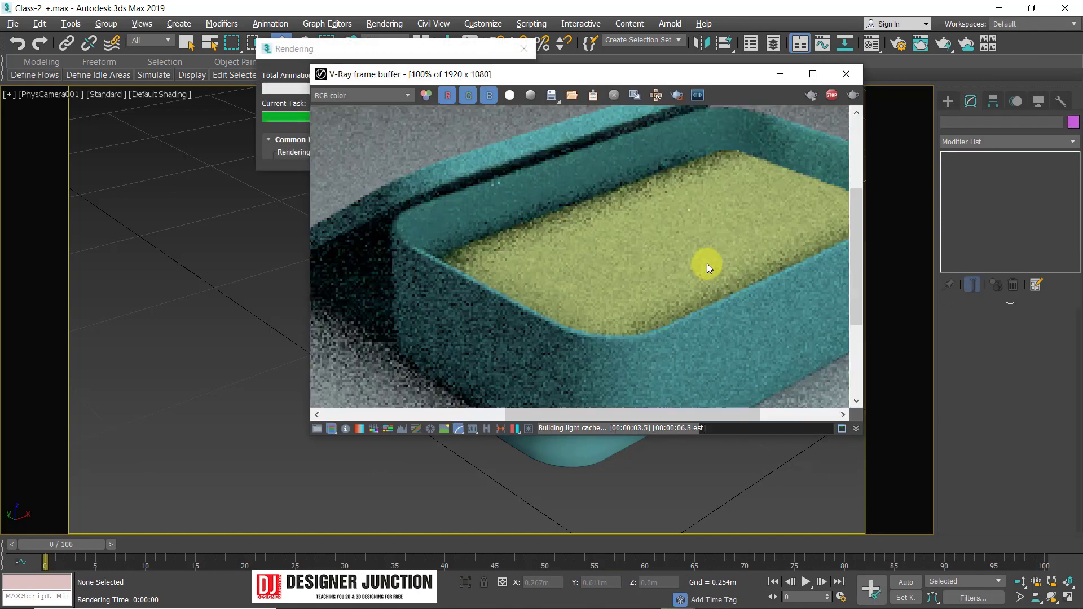
middle_click_drag(707, 263, 621, 290)
scroll(627, 284, "down", 1)
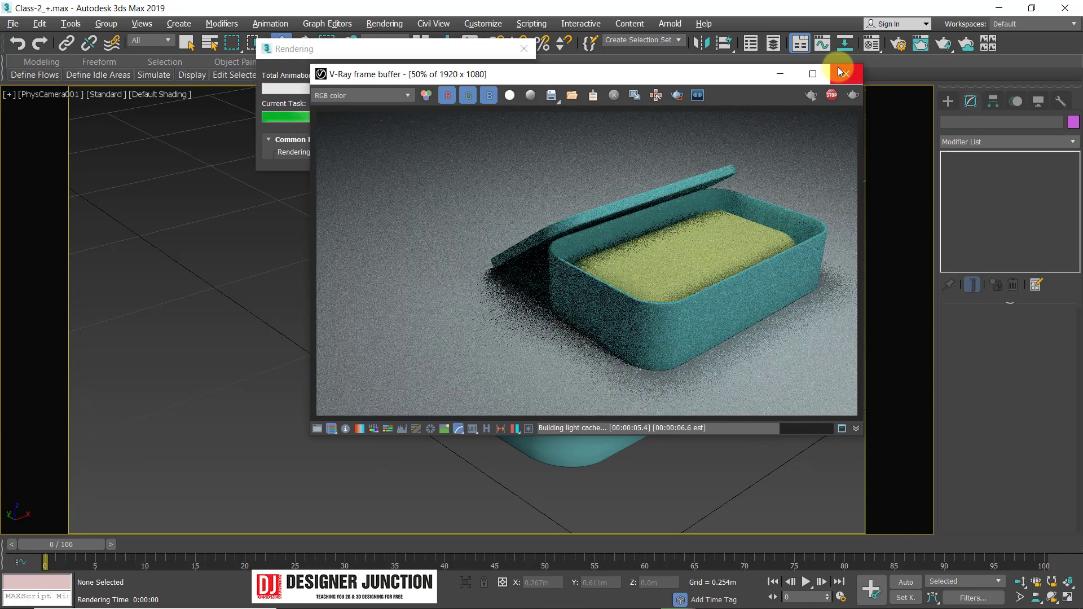
left_click(845, 74)
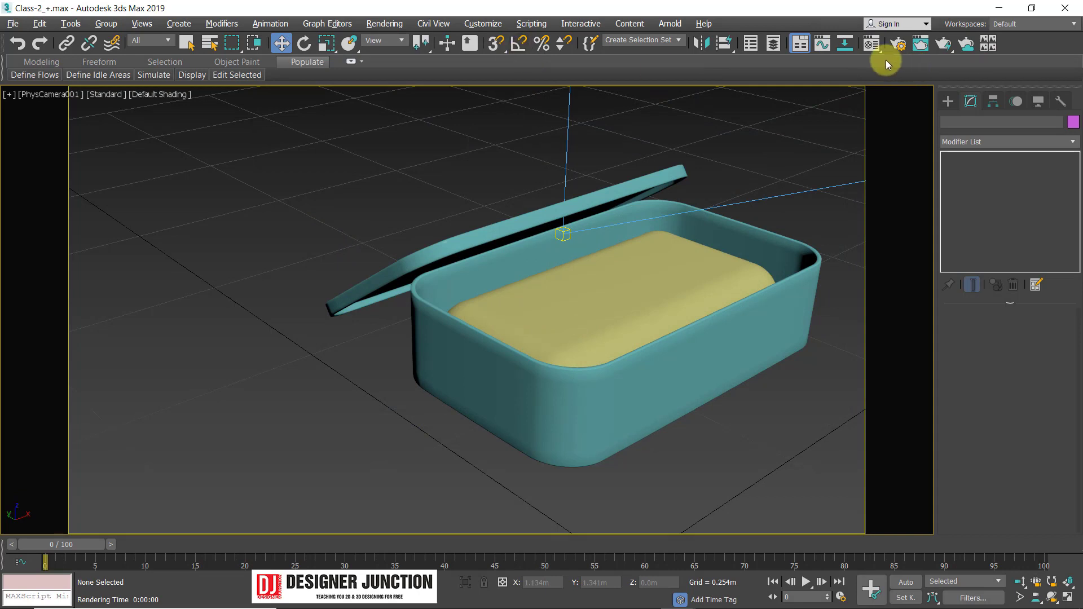
Set the 02 - Default material's reflection colour to value 10 and its reflection glossiness to 0.7.
key("m")
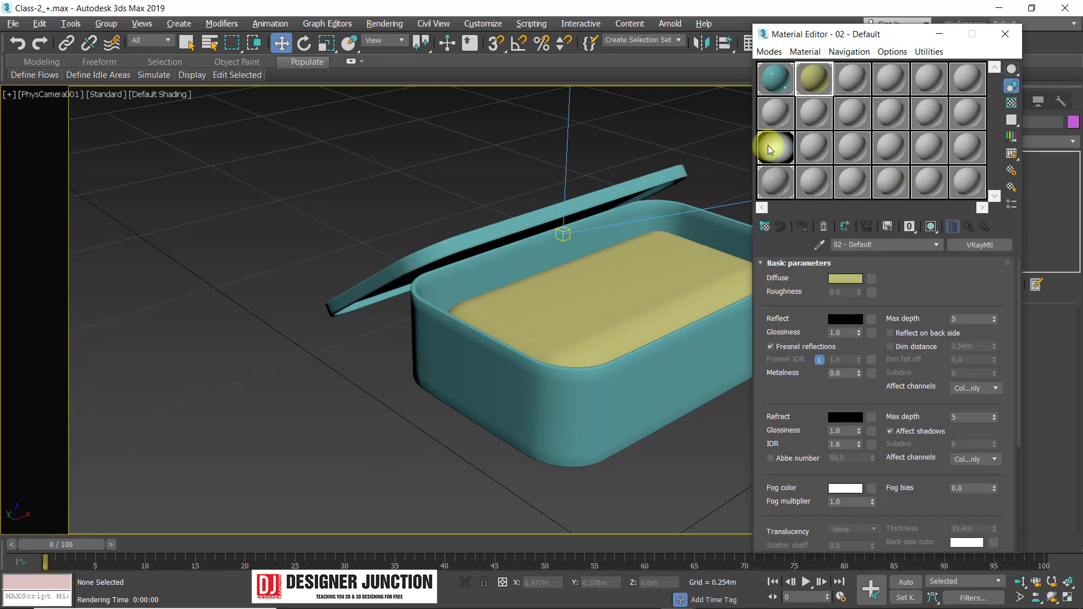
left_click(815, 79)
left_click(845, 319)
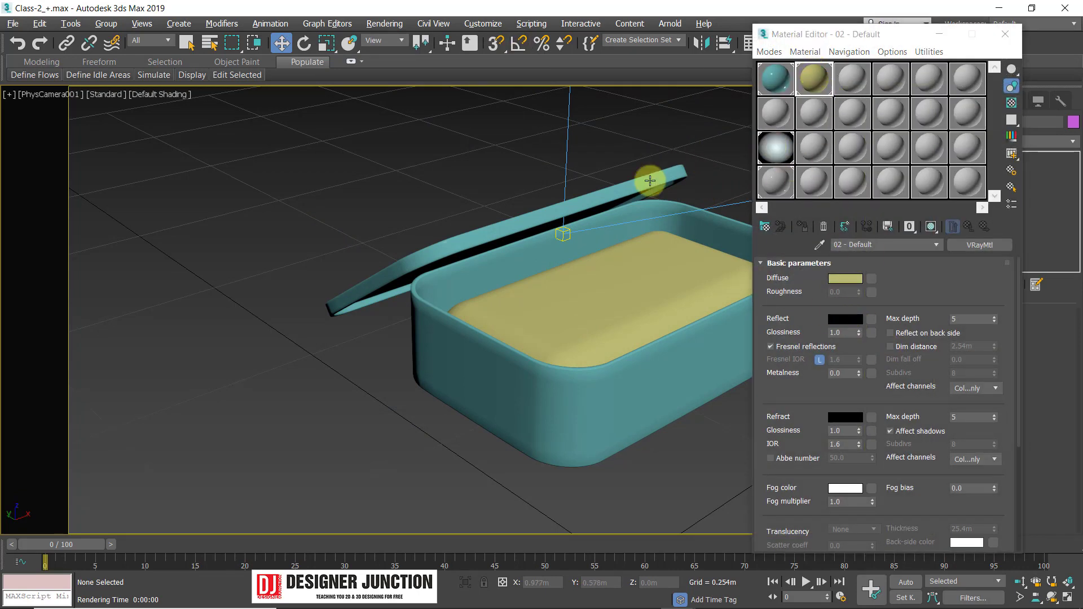
left_click(533, 148)
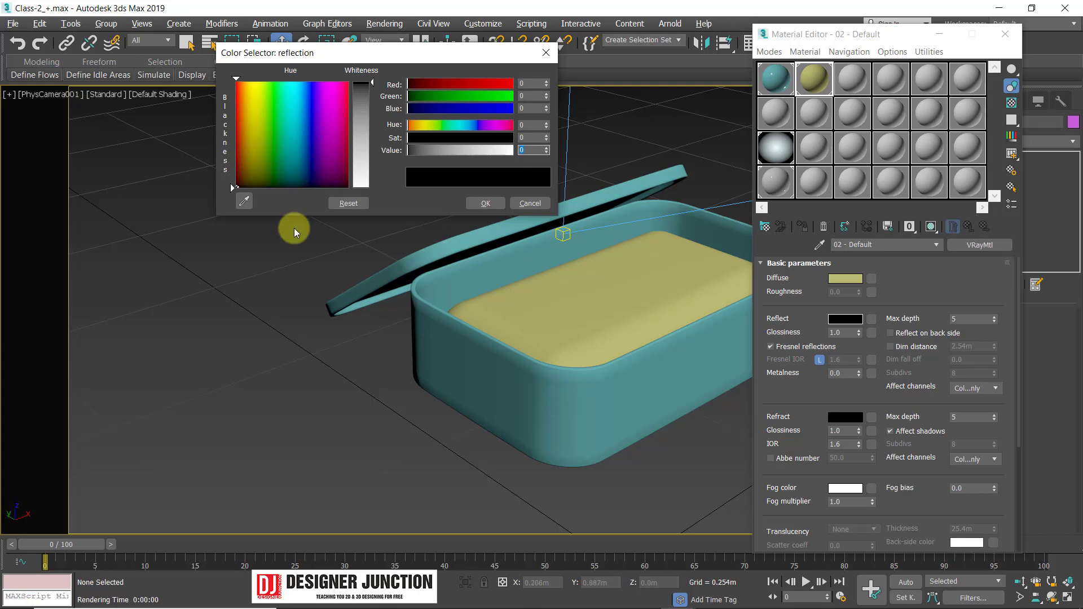
type("10")
key("Return")
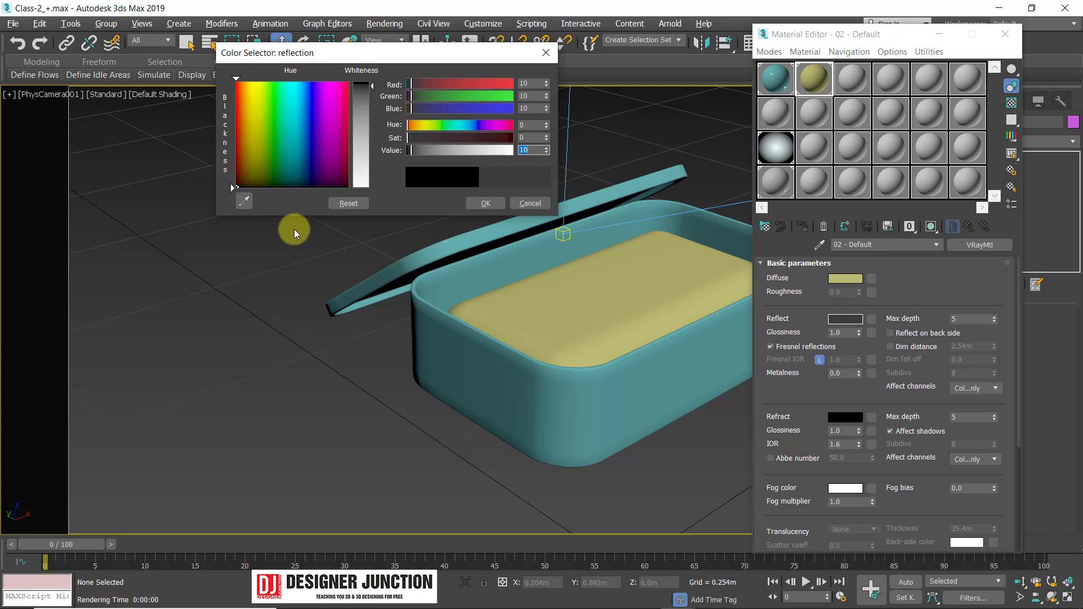
left_click(486, 203)
left_click(850, 332)
left_click(548, 389)
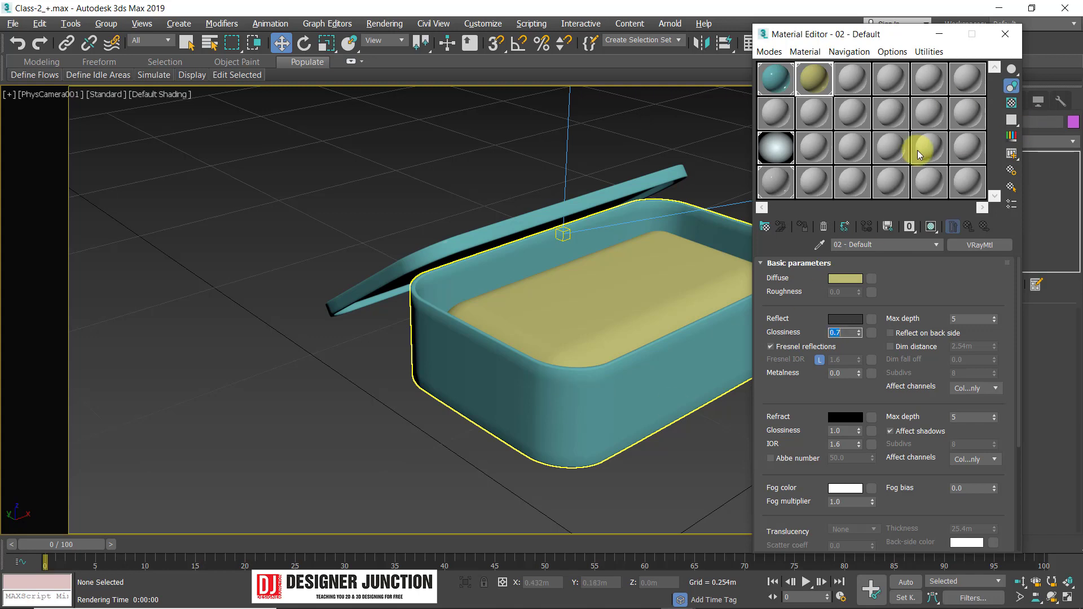
Preview the 02 - Default material on an enlarged sample and check the 01 - Default material's parameters.
double_click(822, 88)
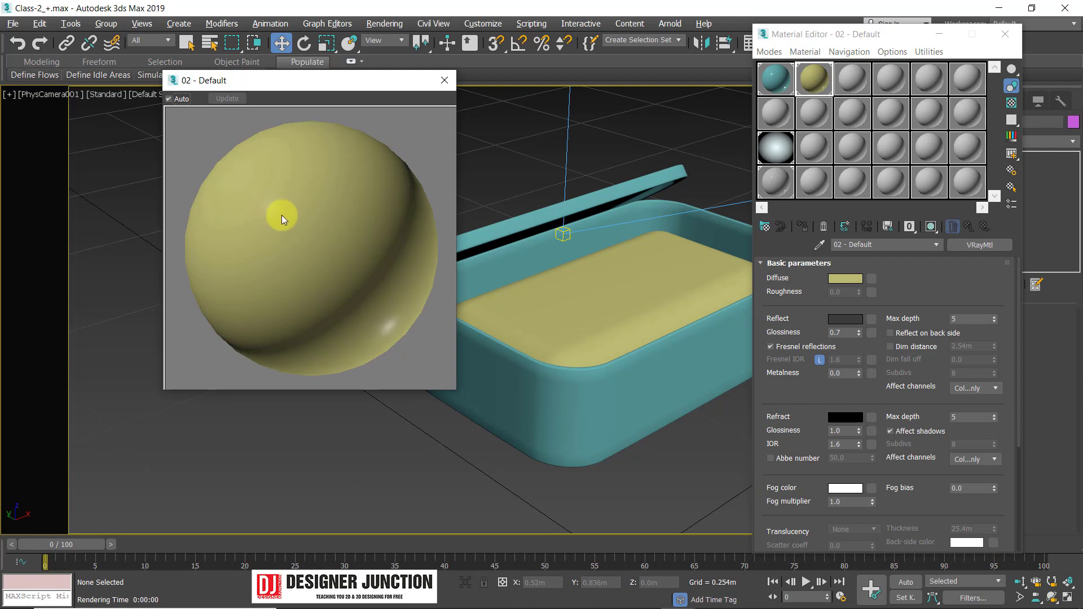
left_click(444, 81)
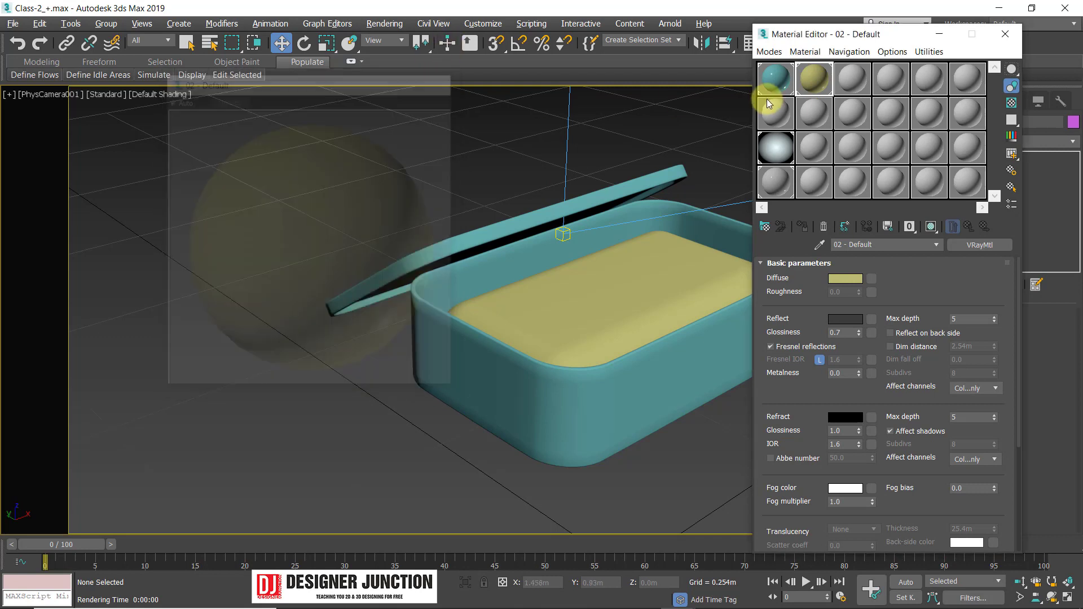
left_click(775, 78)
left_click_drag(812, 79, 778, 115)
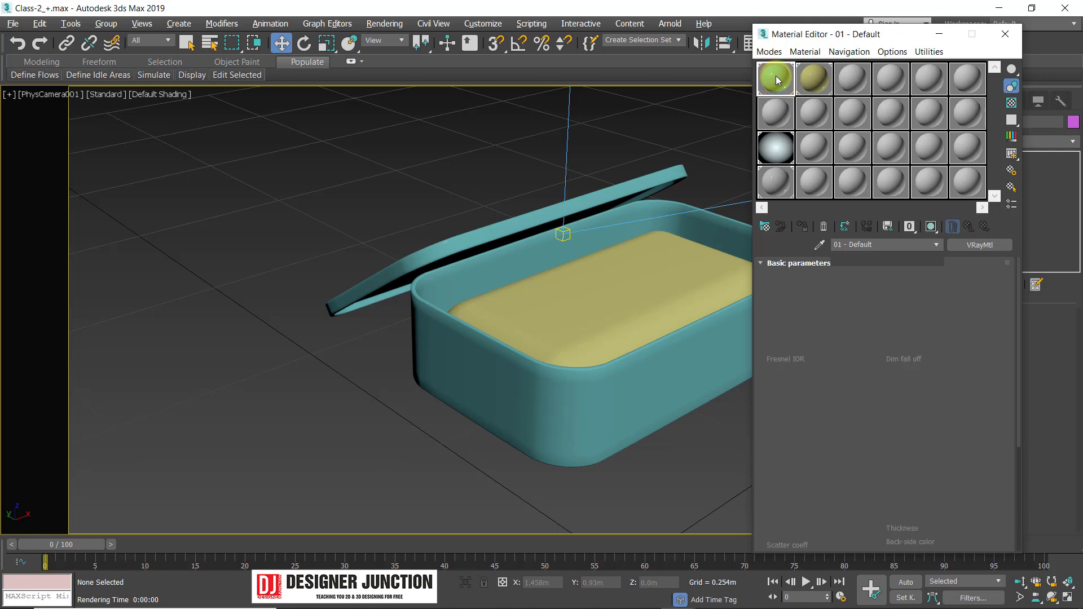
left_click_drag(778, 36, 397, 35)
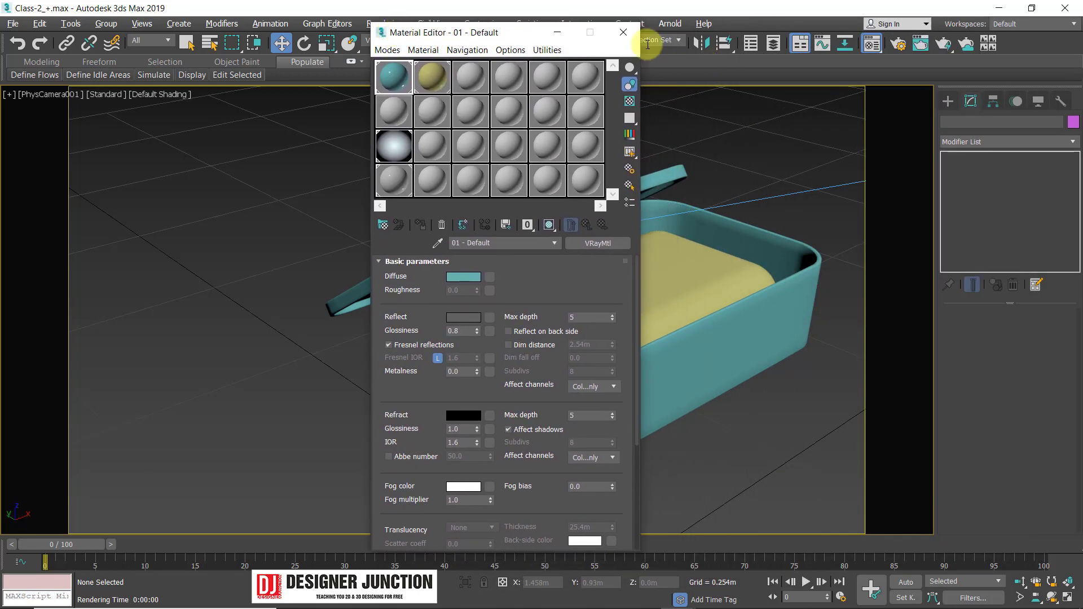
Test-render the camera view with the updated 02 - Default material and examine the inner block up close.
left_click(625, 32)
key("shift+q")
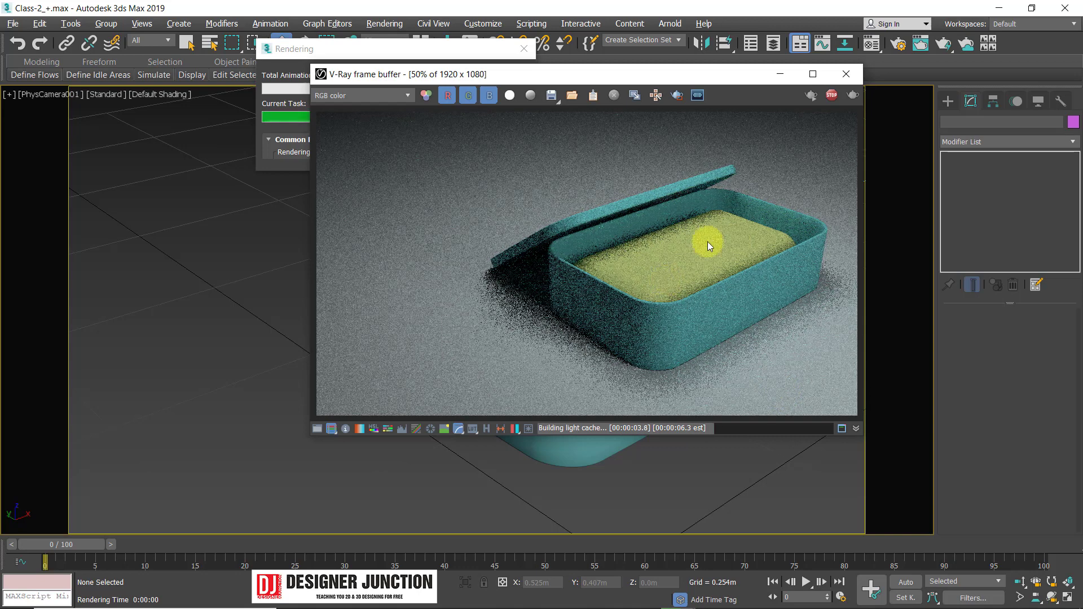
scroll(708, 240, "up", 1)
middle_click_drag(706, 240, 501, 157)
scroll(618, 235, "down", 1)
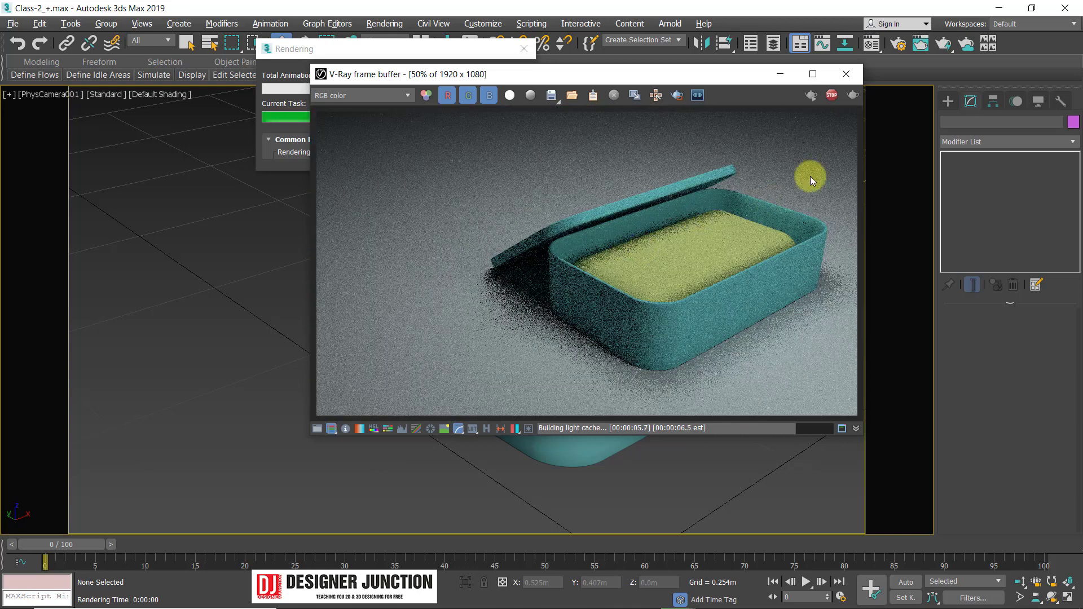
left_click(847, 74)
Select VRayLight002, the plane light in front of the container, and show it in the left view.
key("t")
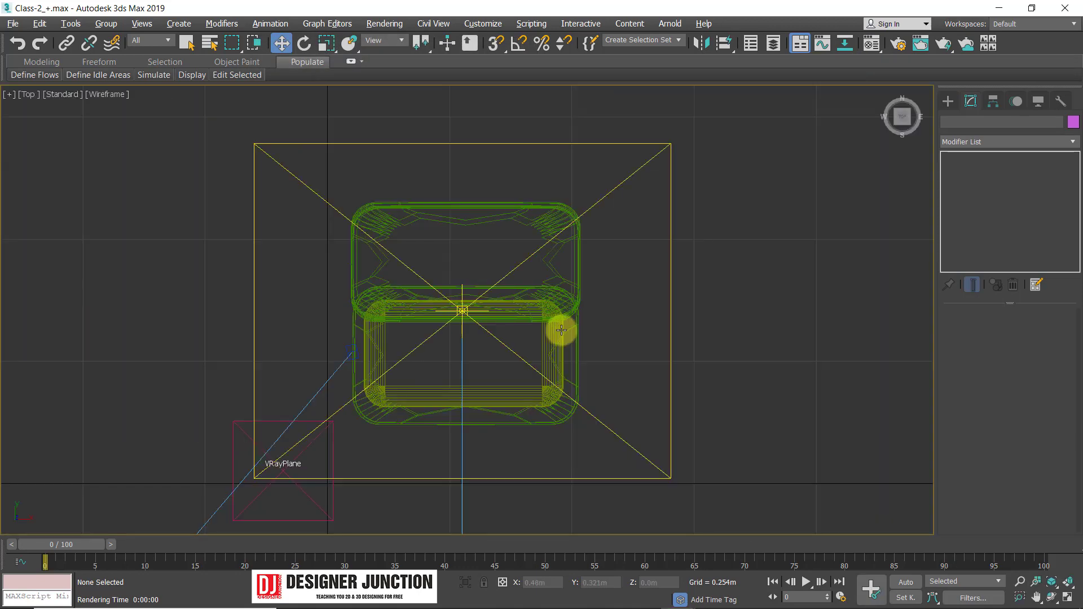
scroll(561, 330, "down", 5)
scroll(415, 345, "up", 3)
left_click(518, 387)
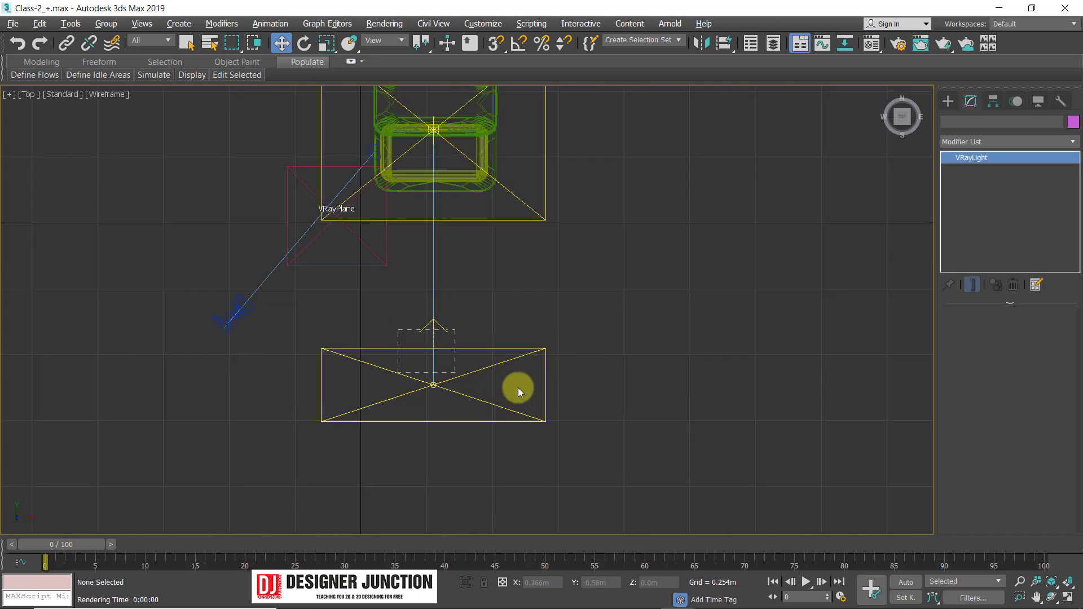
left_click_drag(518, 387, 520, 390)
key("alt+w")
right_click(737, 185)
key("alt+w")
key("alt+w")
right_click(434, 376)
key("alt+w")
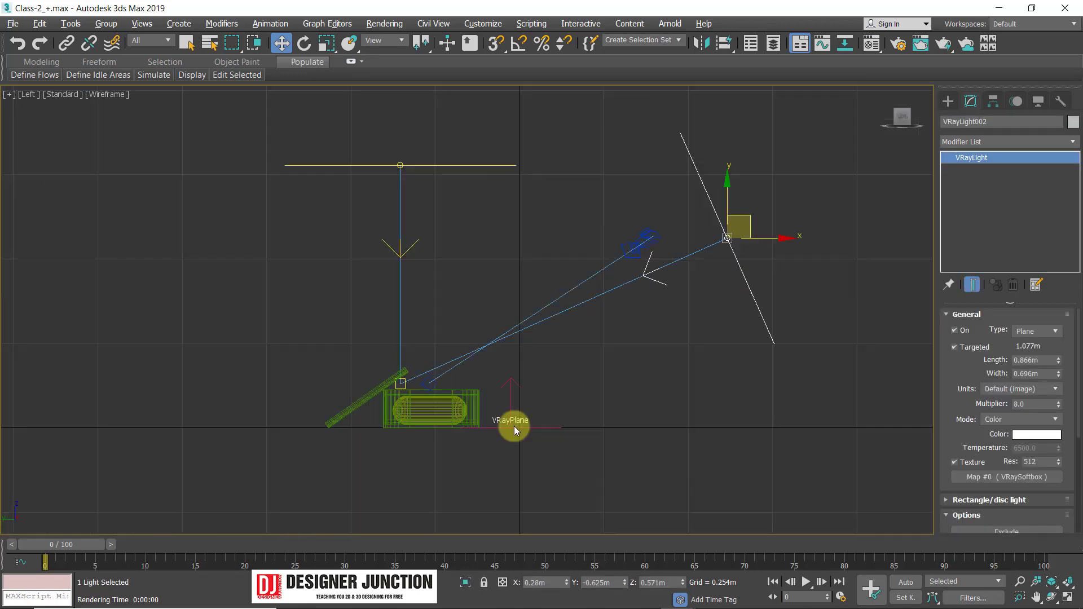
Examine VRayLight002's visibility, shadow, diffuse, specular and sampling settings.
left_click_drag(960, 448, 936, 281)
key("alt+w")
right_click(822, 230)
key("alt+w")
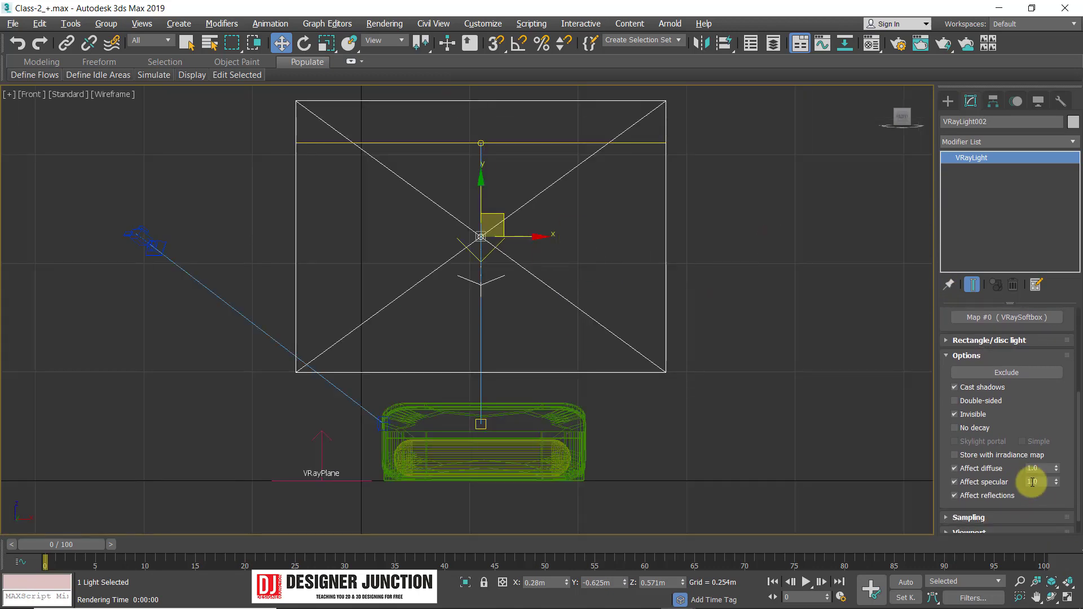
left_click_drag(1031, 412, 995, 268)
left_click(1002, 499)
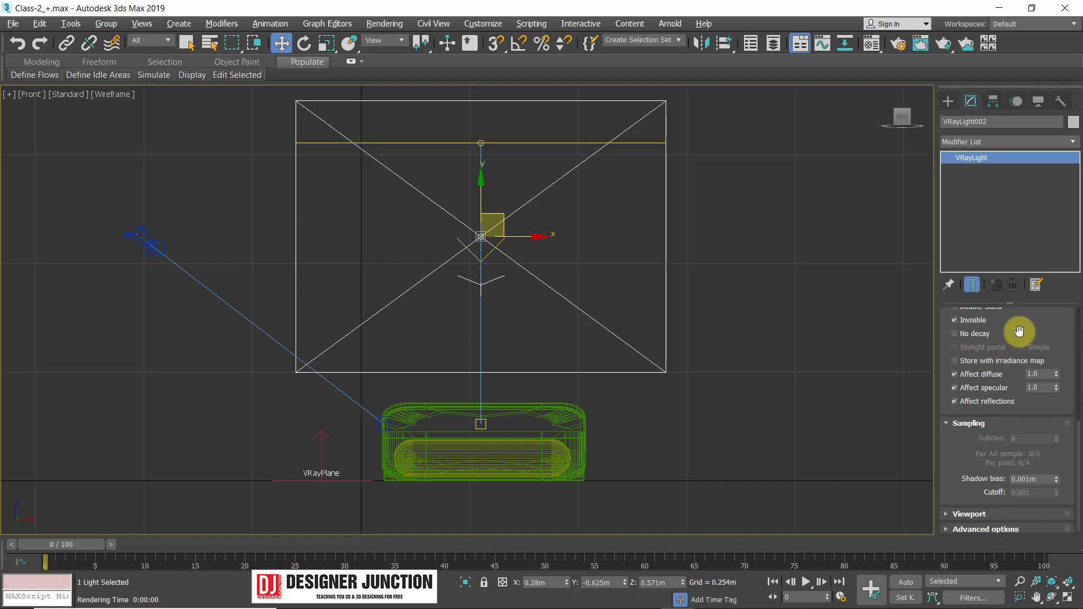
left_click_drag(1027, 325, 1040, 572)
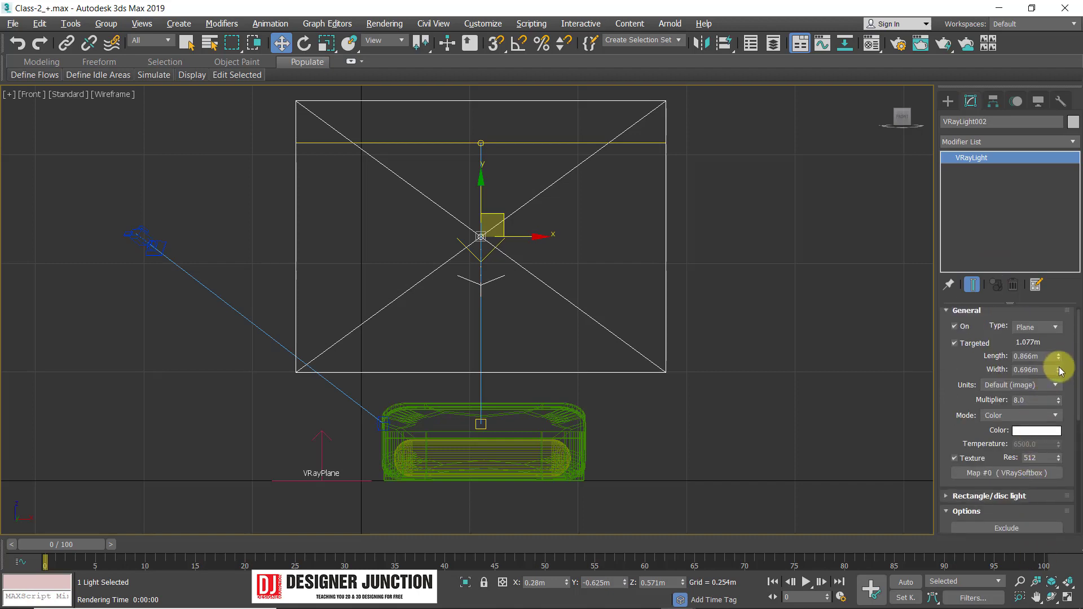
Reduce VRayLight002's width to about 0.508 m and move it slightly lower and closer, about 1.047 m from its target.
left_click_drag(1059, 357, 1059, 384)
key("ctrl+z")
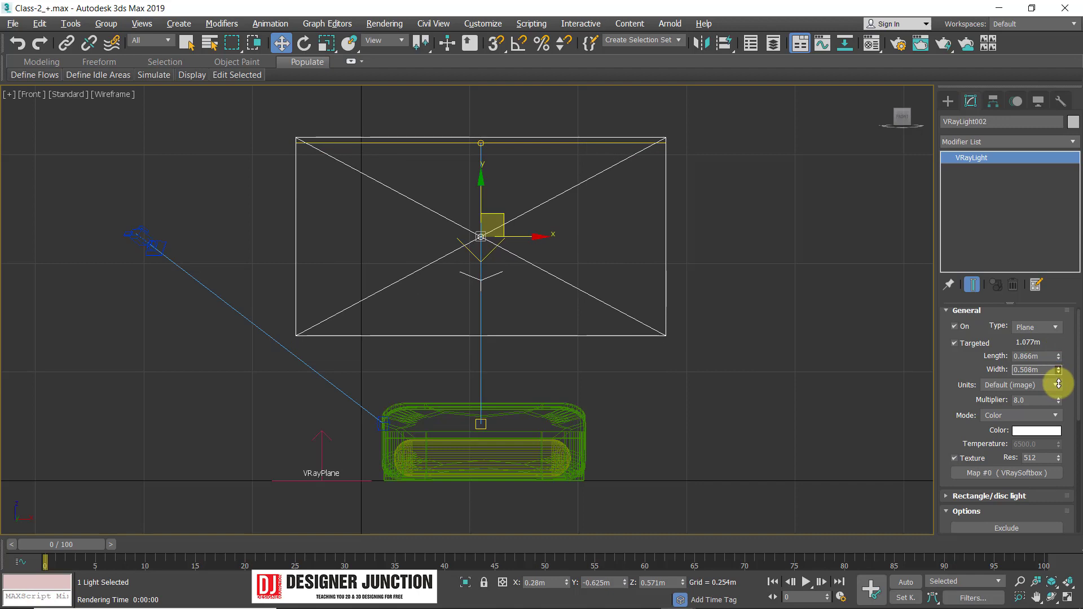
key("l")
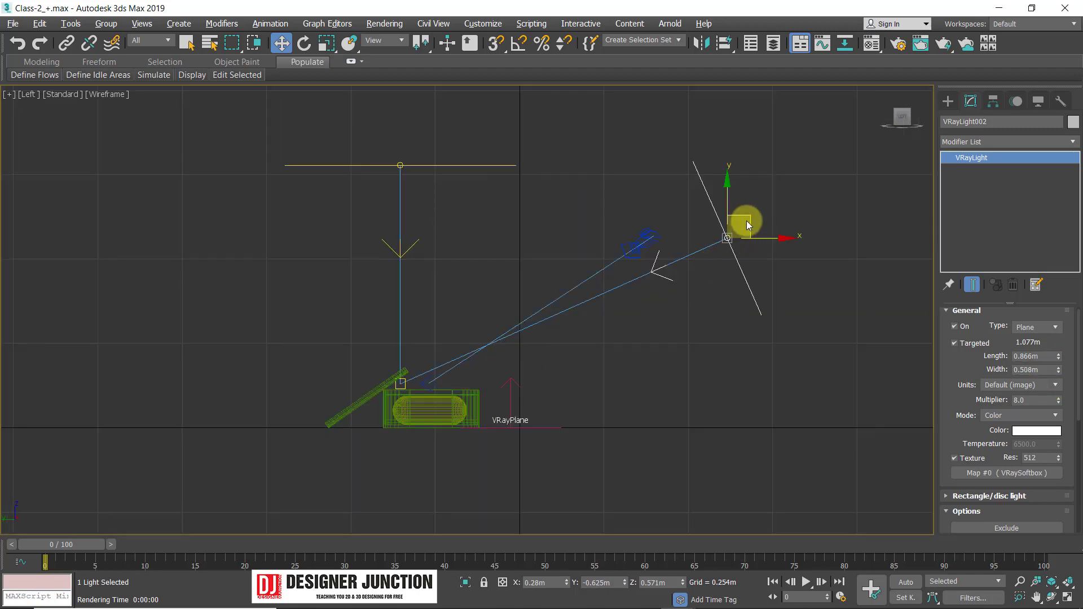
left_click_drag(745, 223, 743, 230)
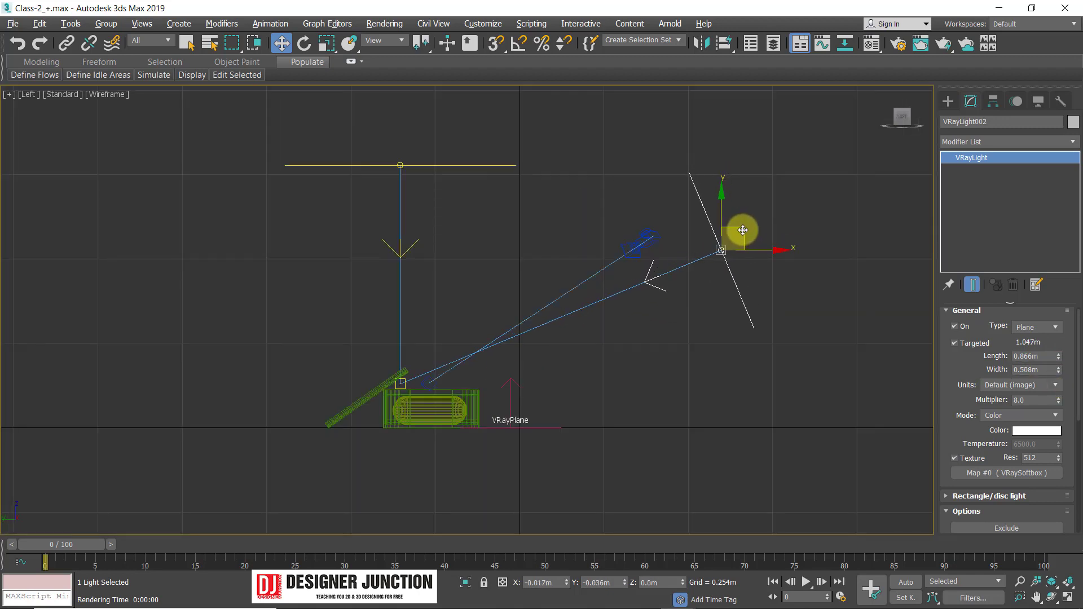
Test-render the camera view with the resized front light, then stop the render and close its output.
key("alt+w")
right_click(653, 411)
key("alt+w")
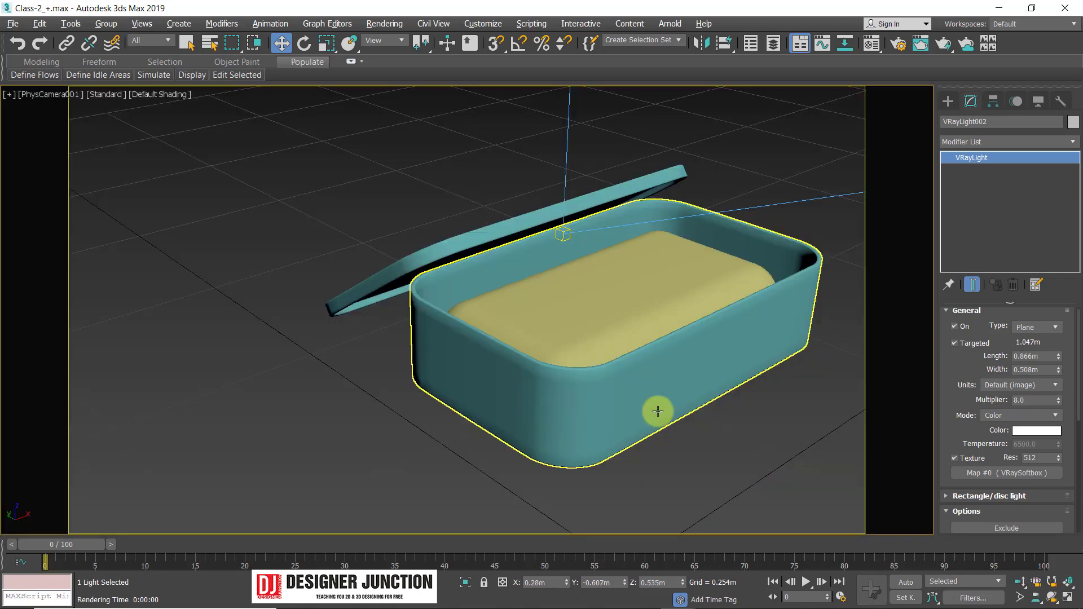
key("shift+q")
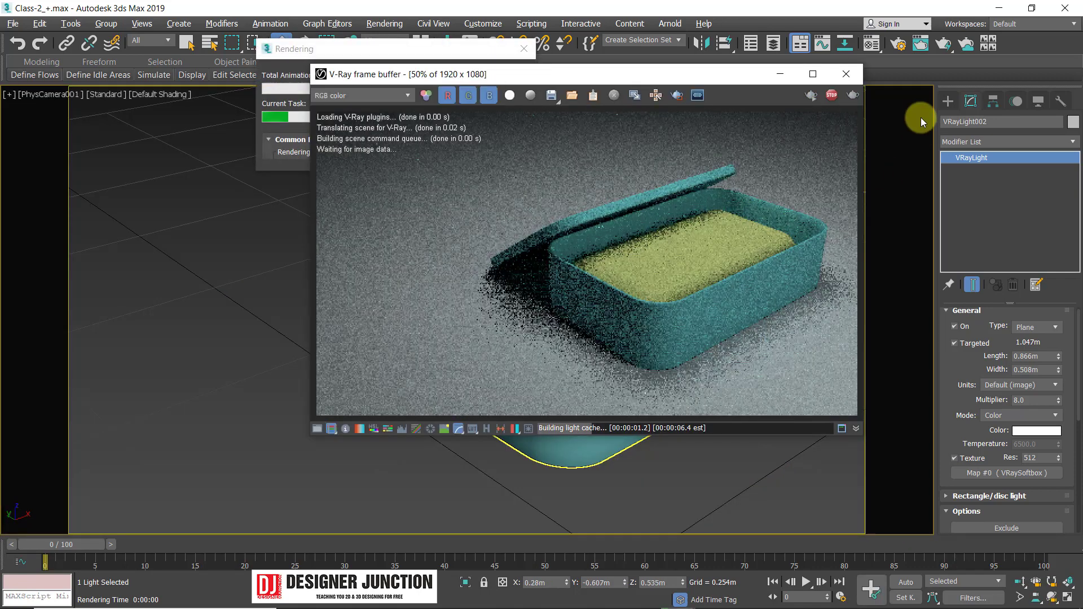
left_click(844, 75)
key("Escape")
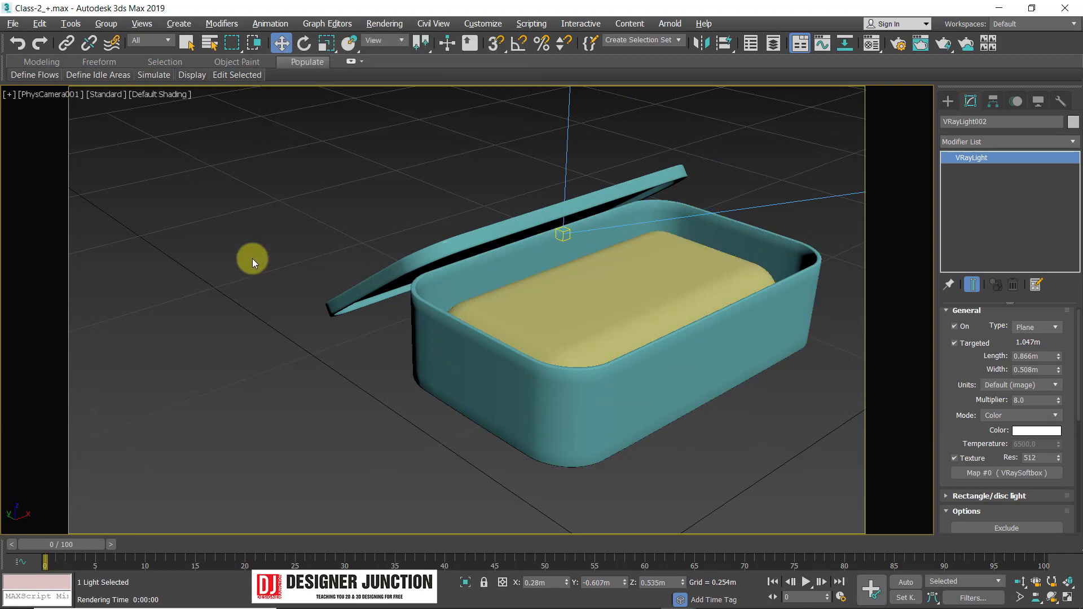
Copy VRayLight002 to the container's right side at about X 1.439 m, Y 0.151 m, as one independent copy.
key("alt+w")
key("alt+w")
middle_click_drag(374, 271, 395, 300)
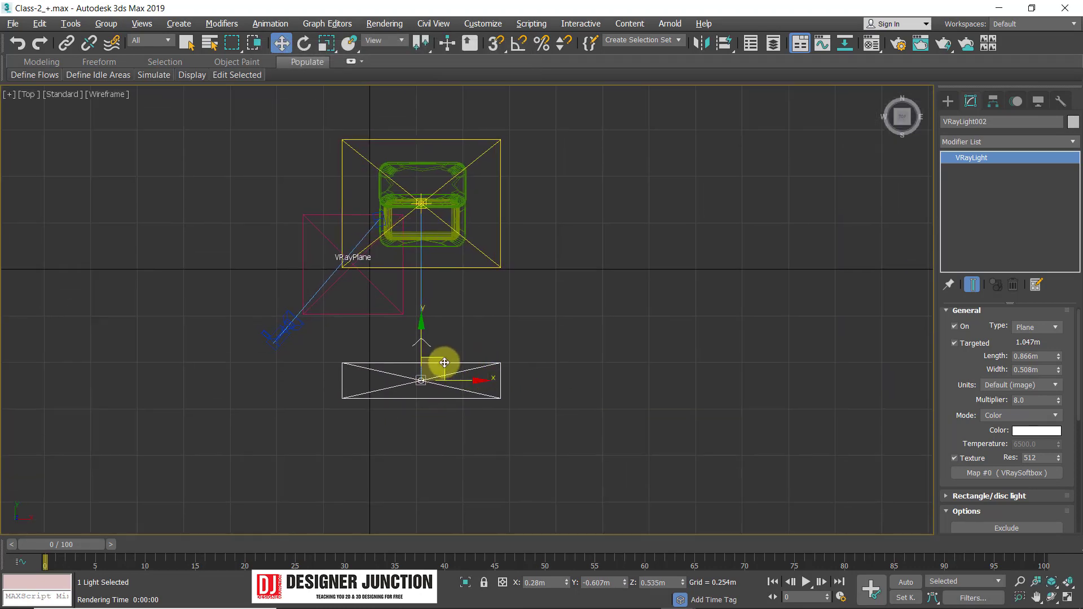
mouse_move(440, 366)
left_mouse_down("shift")
mouse_move(633, 315)
mouse_move(670, 217)
mouse_move(696, 218)
mouse_move(639, 225)
mouse_move(655, 225)
left_mouse_up("shift")
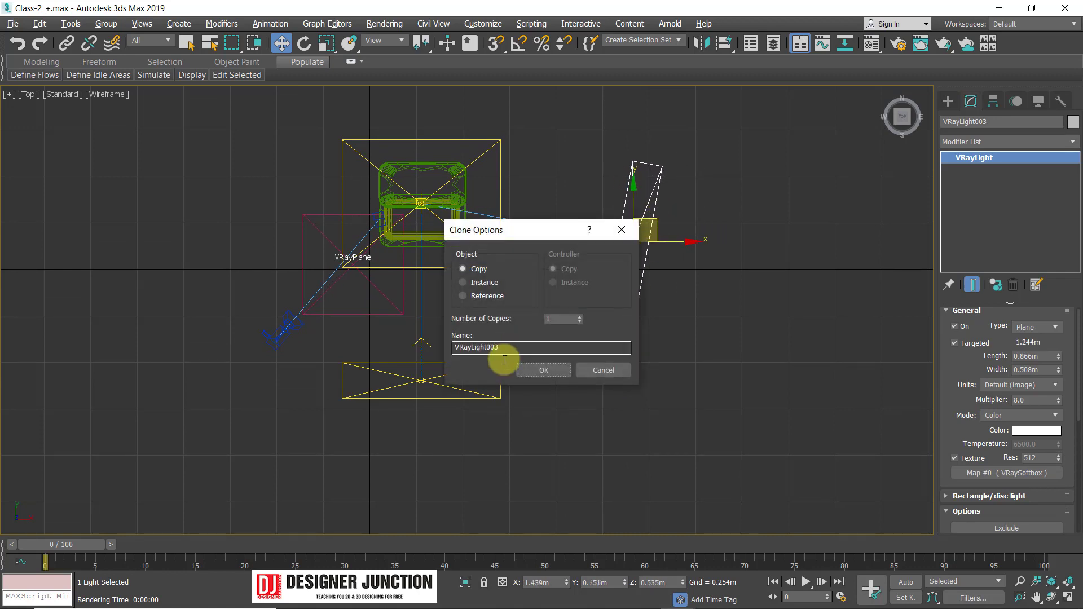
left_click(544, 371)
Copy the right-hand light to the container's left side at about X -0.914 m, as one independent copy, and clear the selection.
scroll(525, 229, "up", 3)
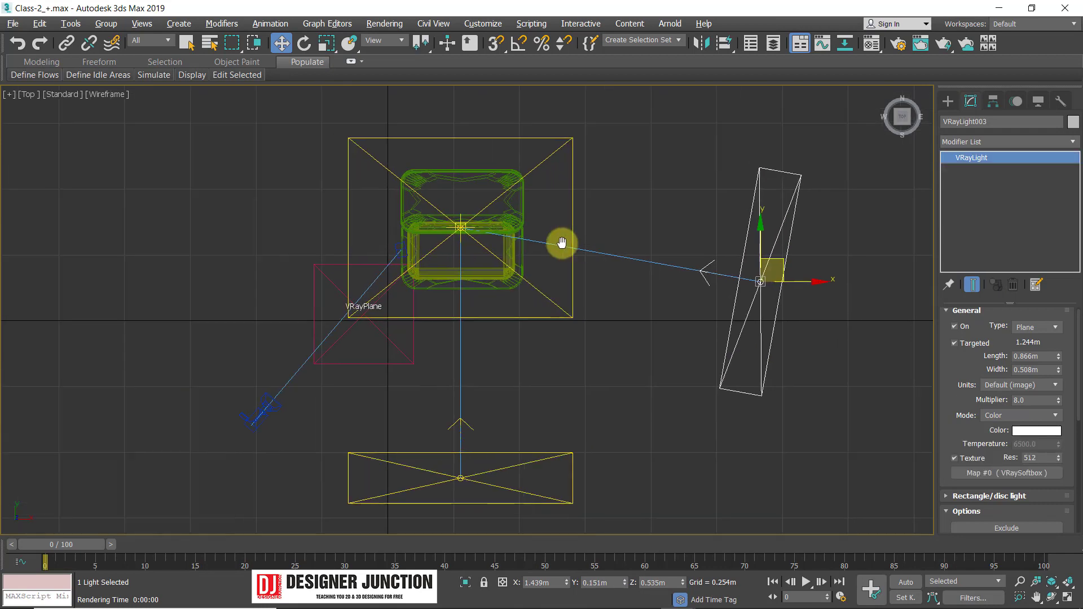
mouse_move(813, 281)
left_mouse_down("shift")
mouse_move(486, 299)
mouse_move(244, 288)
mouse_move(146, 309)
mouse_move(204, 314)
left_mouse_up("shift")
left_click(543, 371)
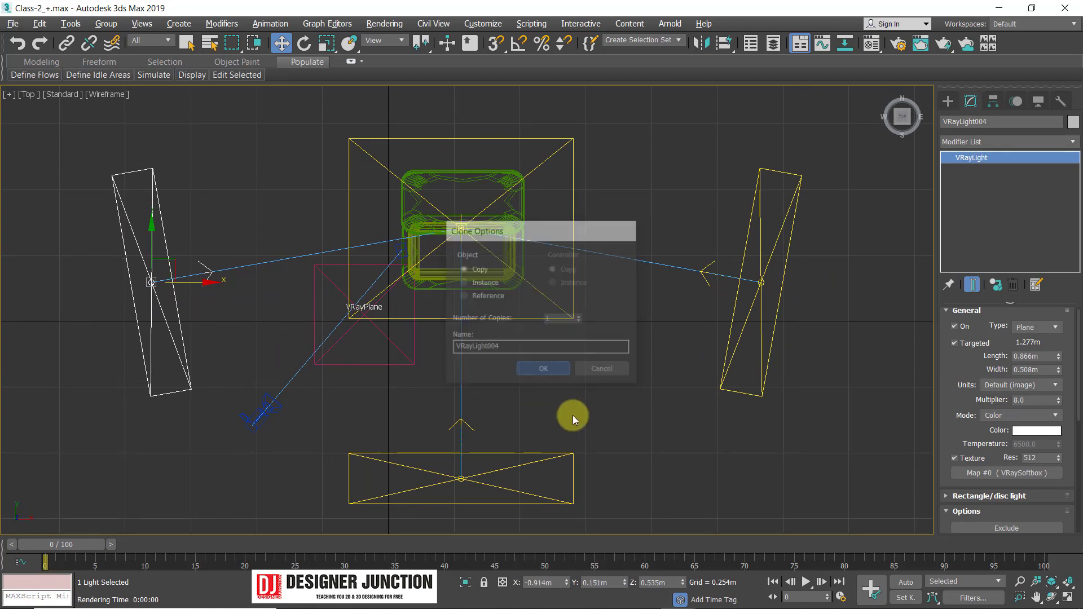
scroll(432, 344, "down", 3)
left_click(760, 292)
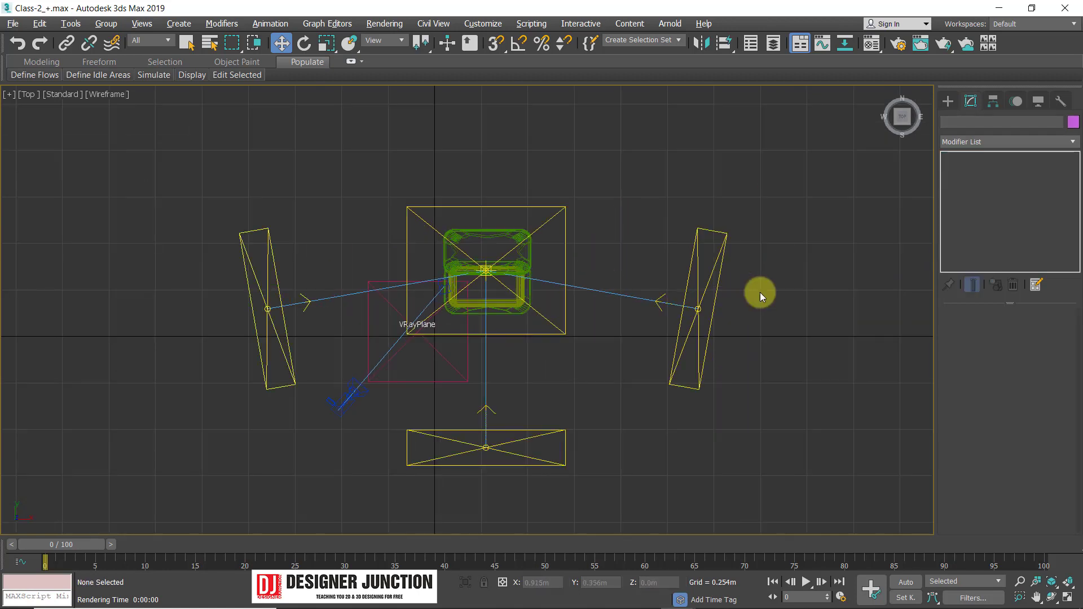
Test-render the camera view with the two side lights in place.
key("alt+w")
key("alt+w")
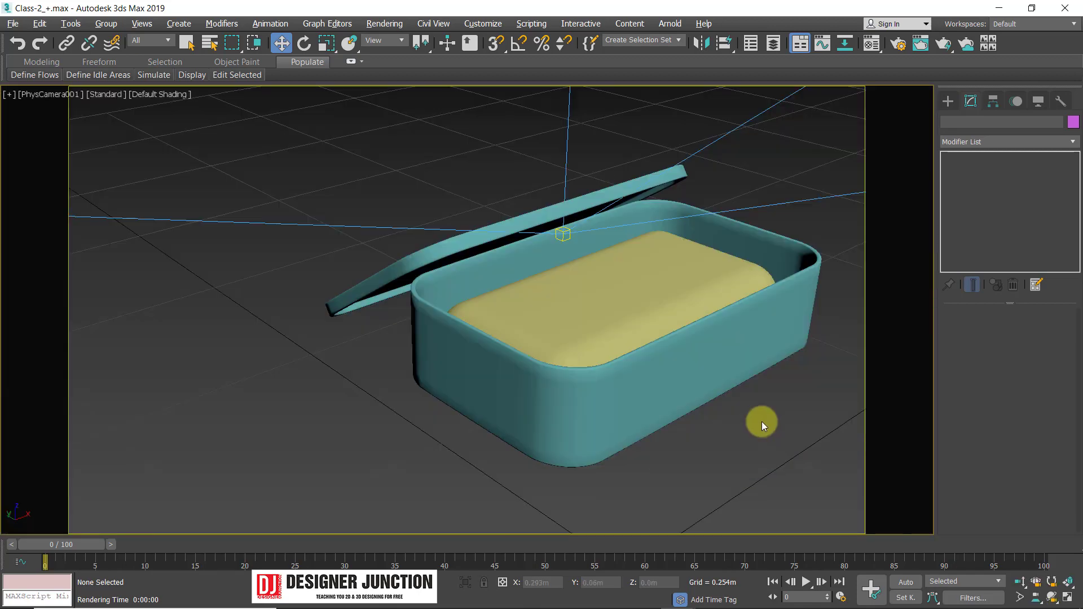
key("shift+q")
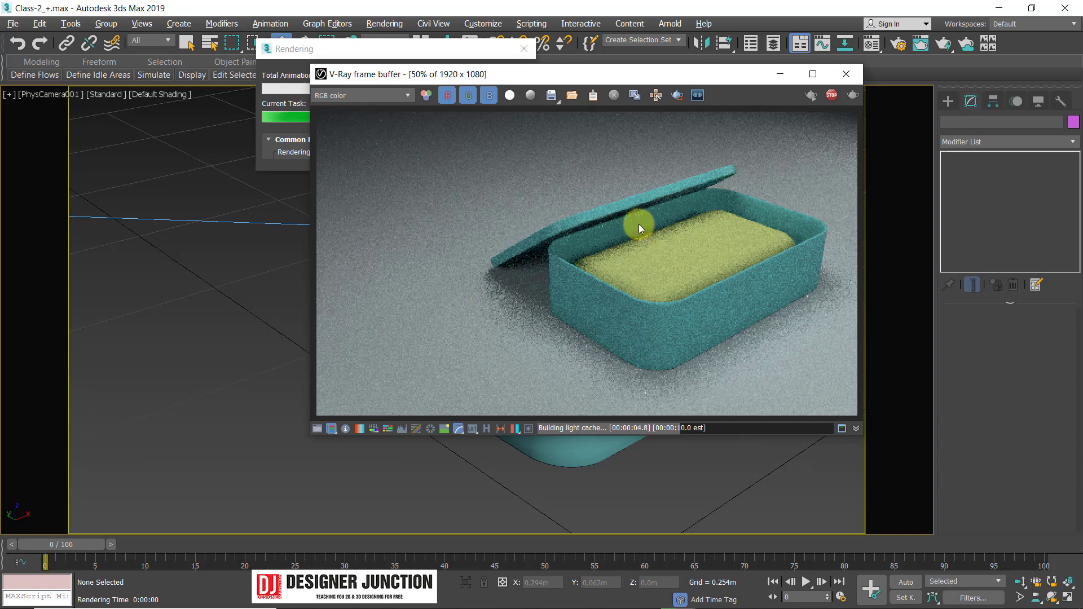
Examine the soap and container surfaces up close in the side-lit test render, then close the render output.
scroll(797, 277, "up", 2)
scroll(704, 277, "up", 1)
scroll(704, 279, "down", 2)
scroll(655, 265, "up", 3)
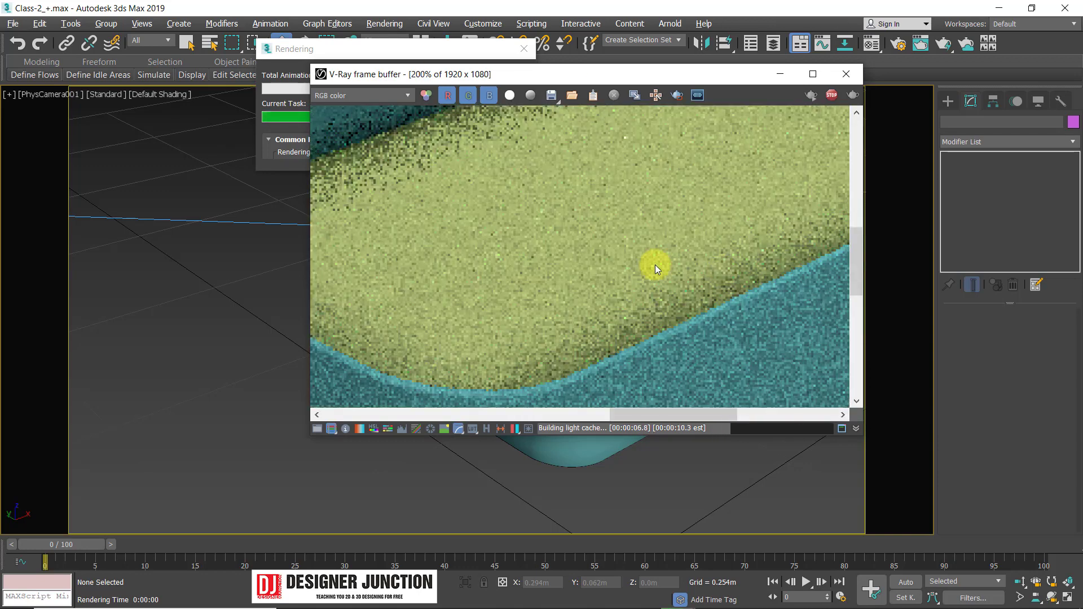
scroll(655, 266, "down", 2)
scroll(740, 265, "up", 1)
scroll(701, 274, "down", 1)
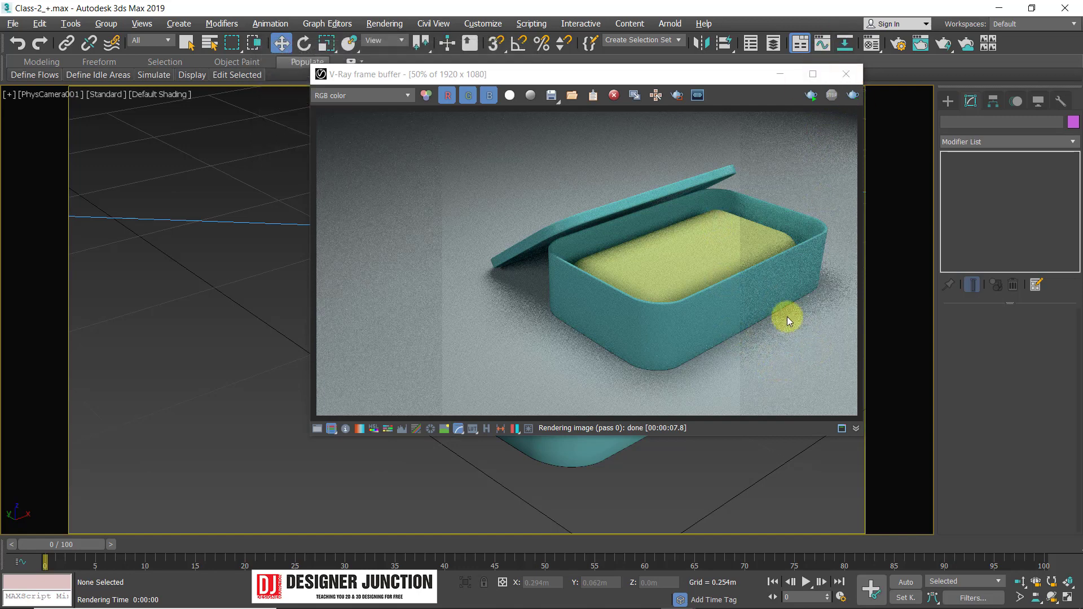
left_click(847, 73)
Set the multiplier of the VRay light on the container's right side to 12.0 from the full Top view.
key("alt+w")
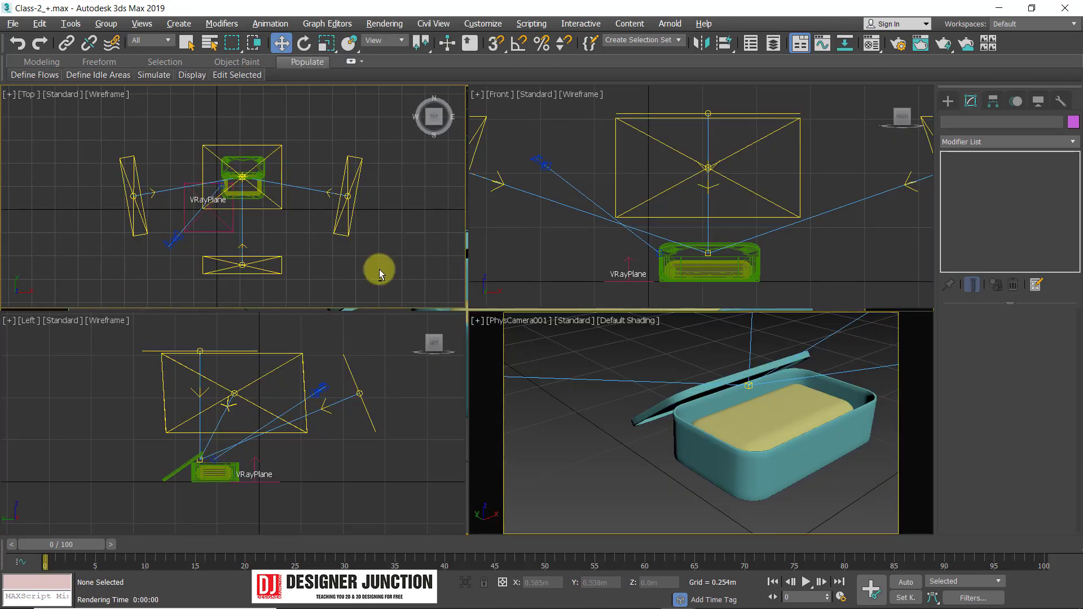
left_click(380, 265)
key("alt+w")
left_click_drag(445, 463, 446, 464)
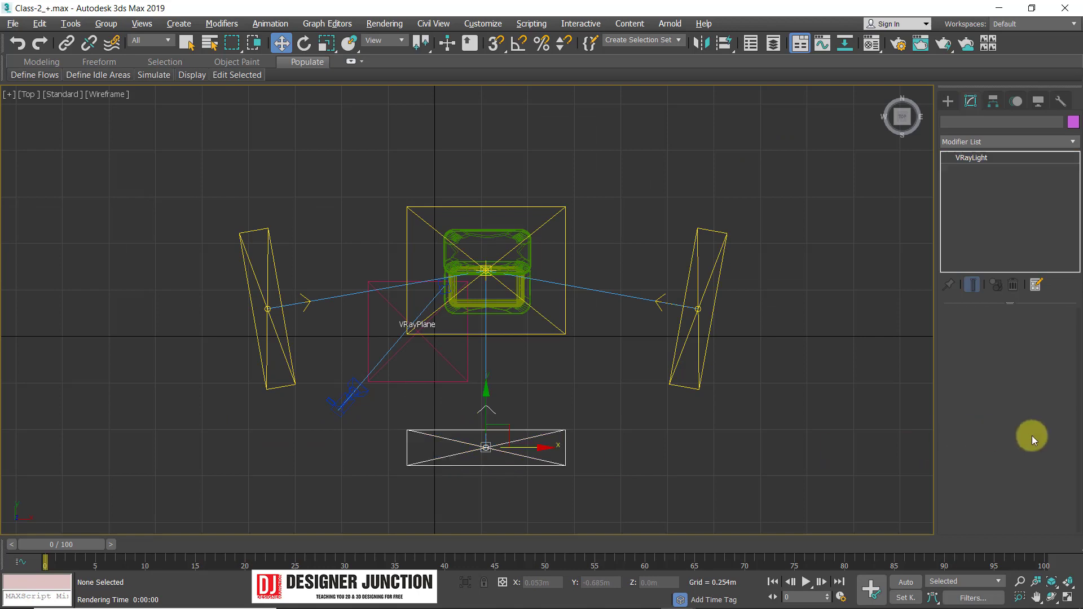
double_click(1027, 404)
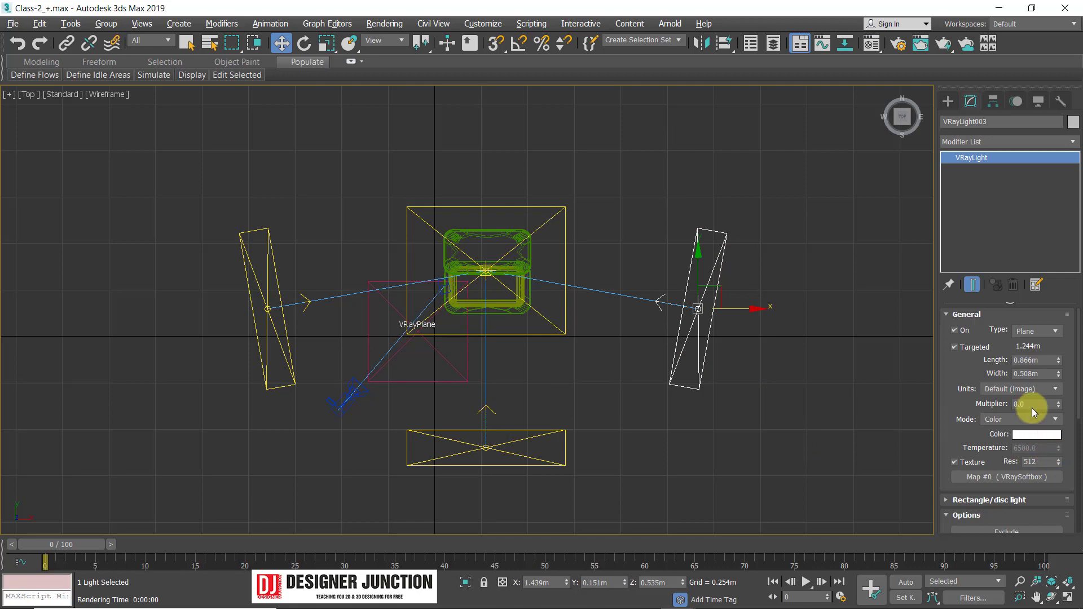
double_click(1032, 405)
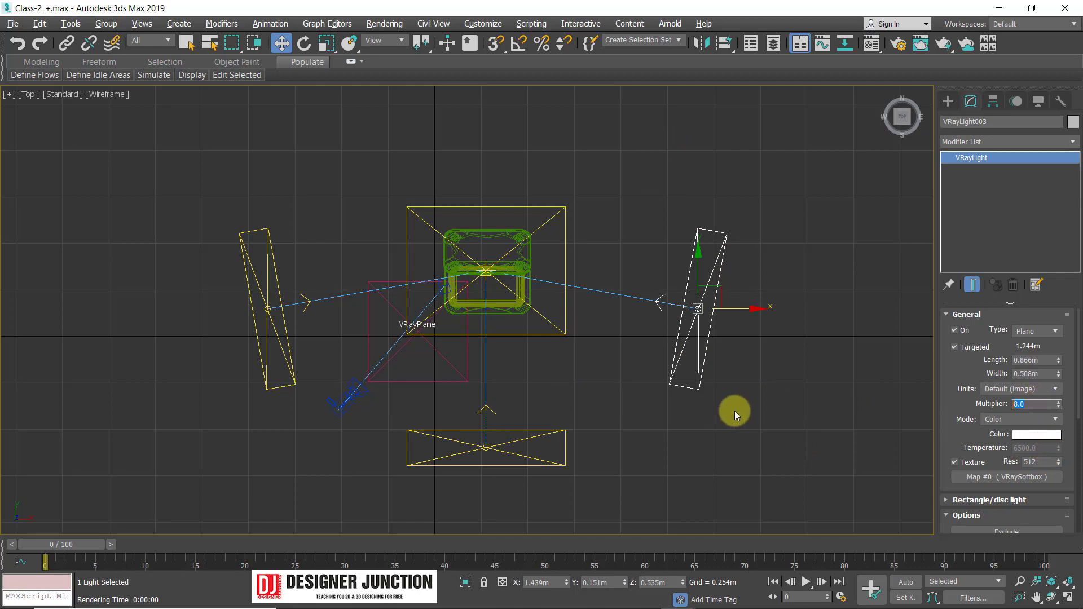
key("Return")
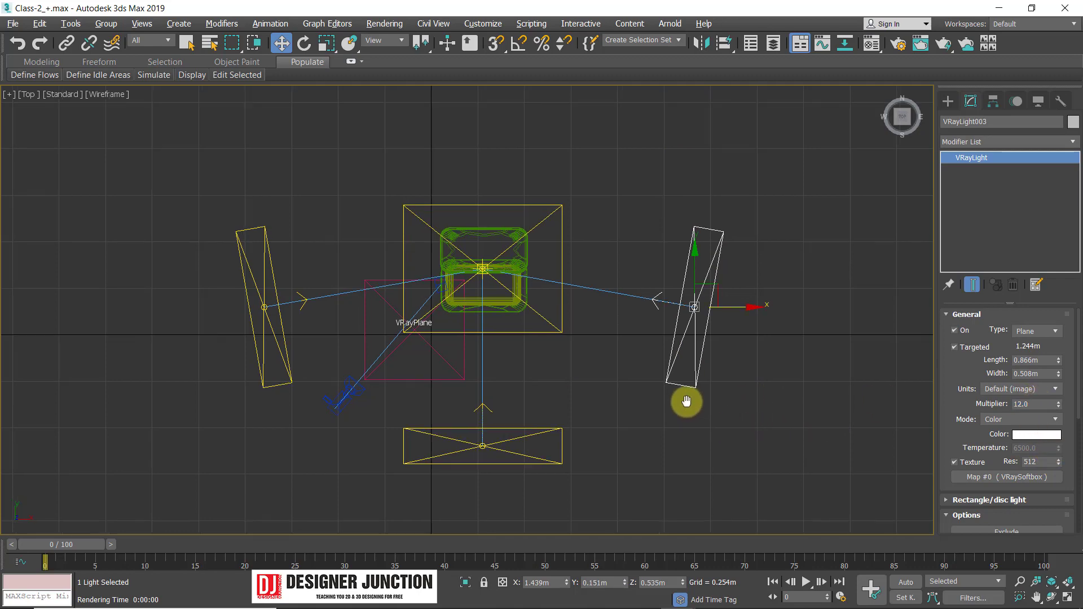
Test-render the camera view with the brightened right-hand light and maximize the render output.
key("c")
key("shift+q")
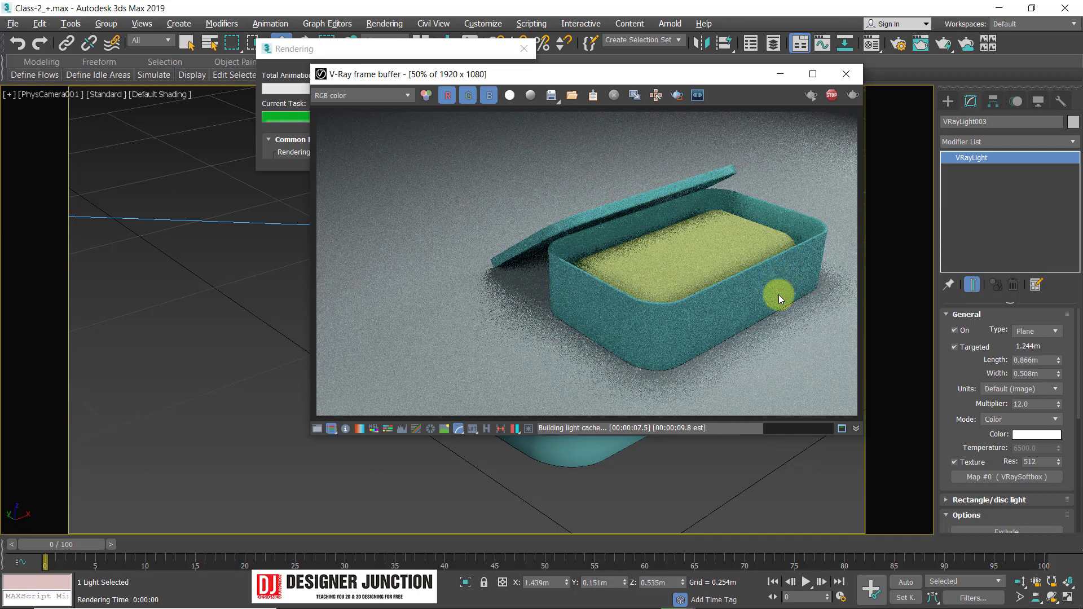
left_click(813, 74)
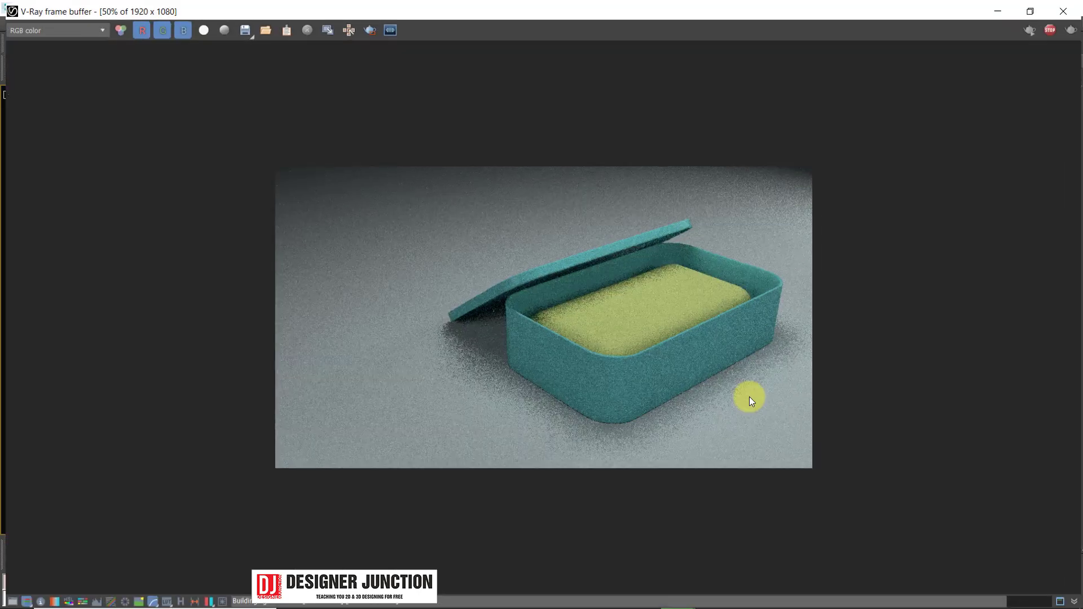
scroll(711, 423, "up", 1)
scroll(798, 350, "down", 1)
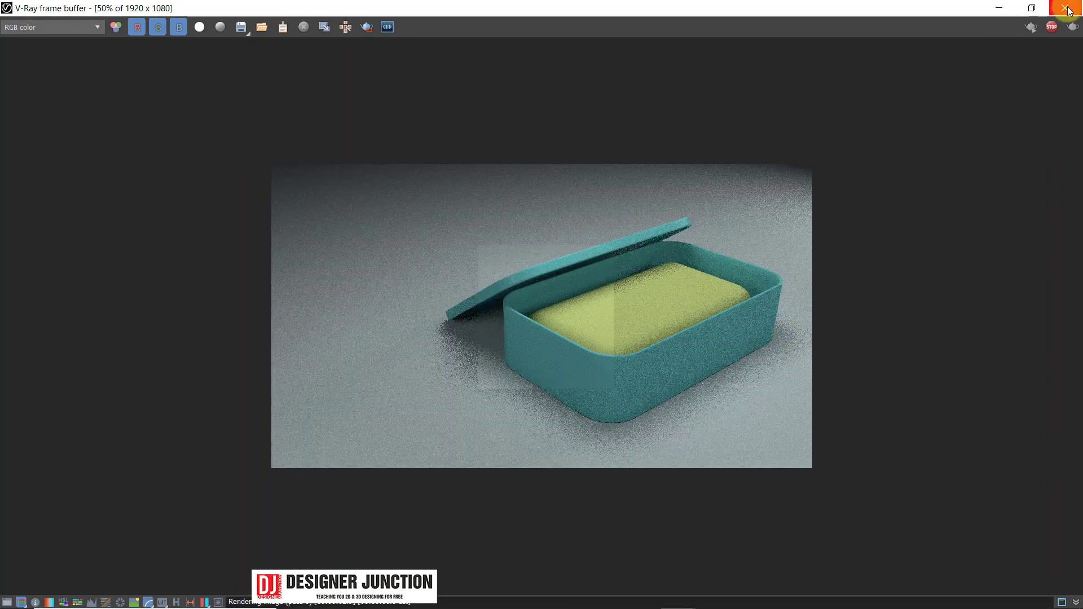
Examine the container's walls, the soap and the floor shadows closely in the maximized render.
scroll(722, 389, "up", 1)
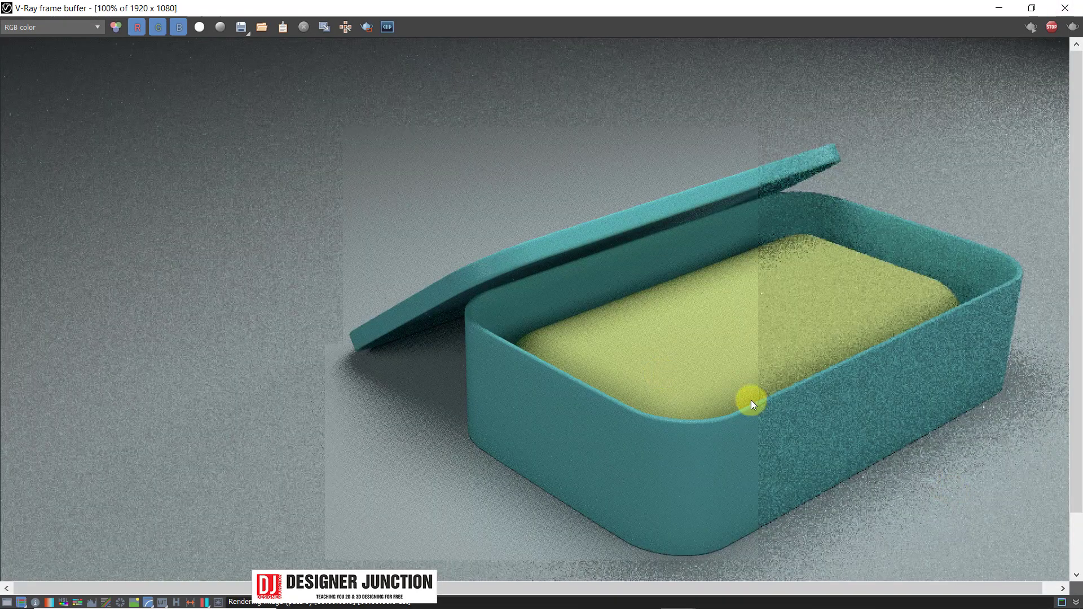
scroll(515, 451, "up", 1)
scroll(477, 292, "up", 1)
scroll(424, 317, "up", 1)
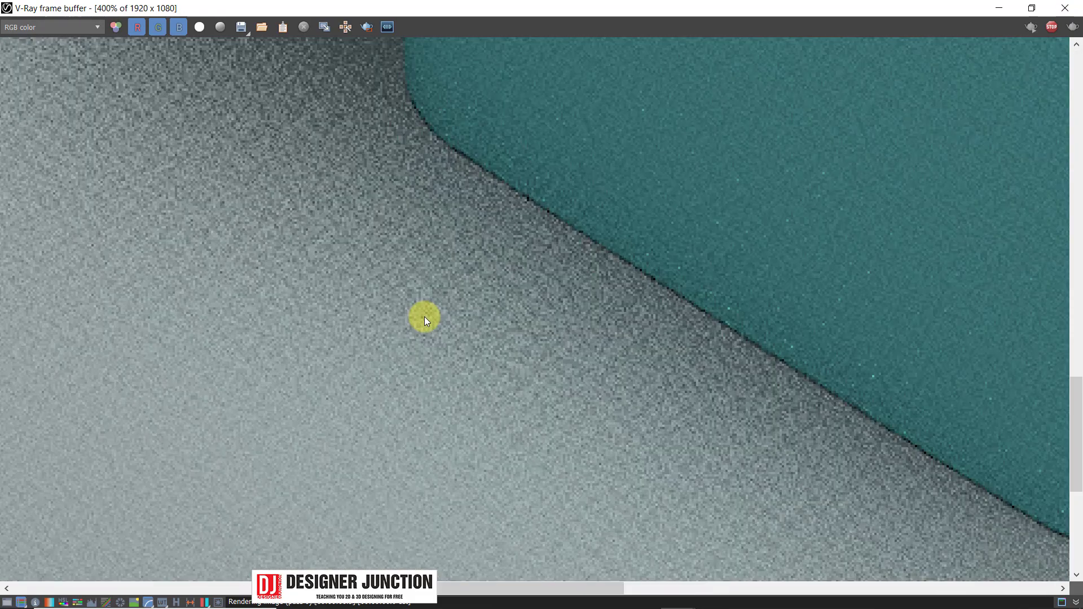
scroll(767, 426, "down", 4)
scroll(768, 423, "up", 1)
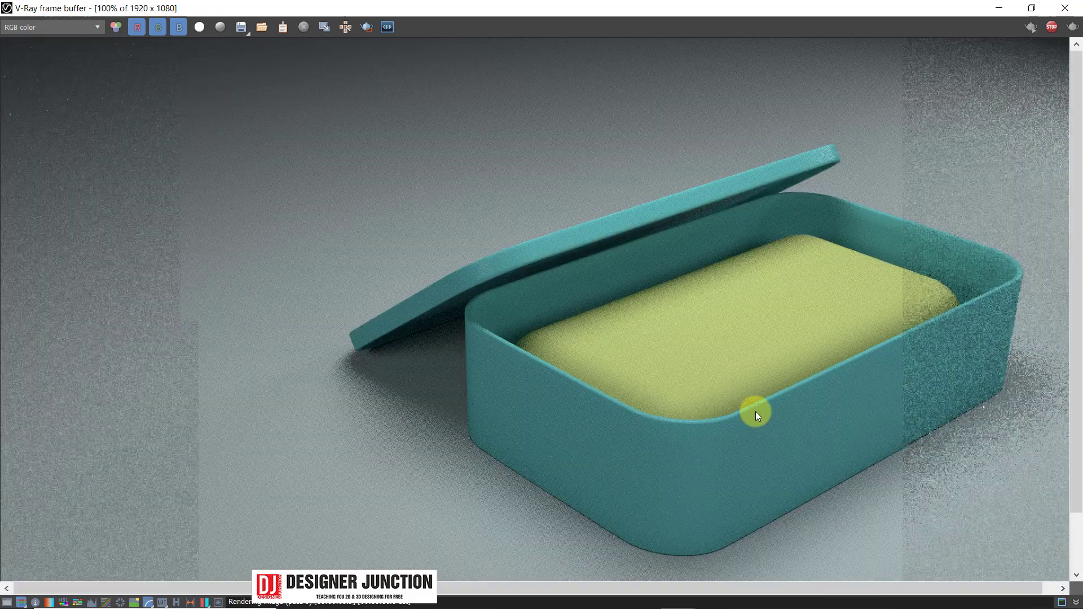
scroll(757, 411, "down", 1)
scroll(716, 240, "up", 1)
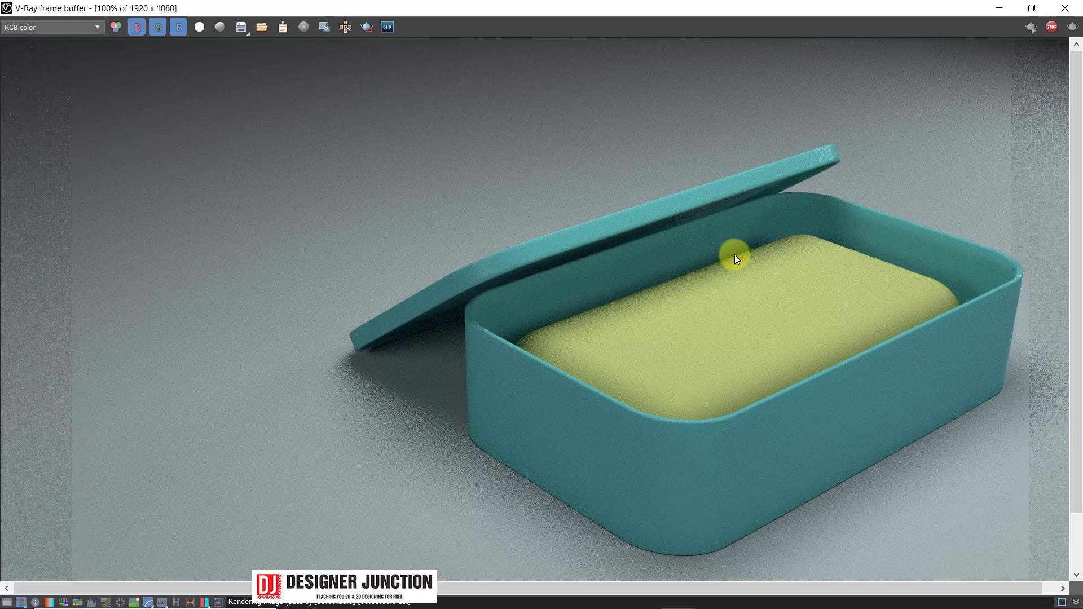
Check the render as it refines, both windowed and maximized, then stop it and close its output.
left_click(1032, 8)
scroll(706, 303, "down", 2)
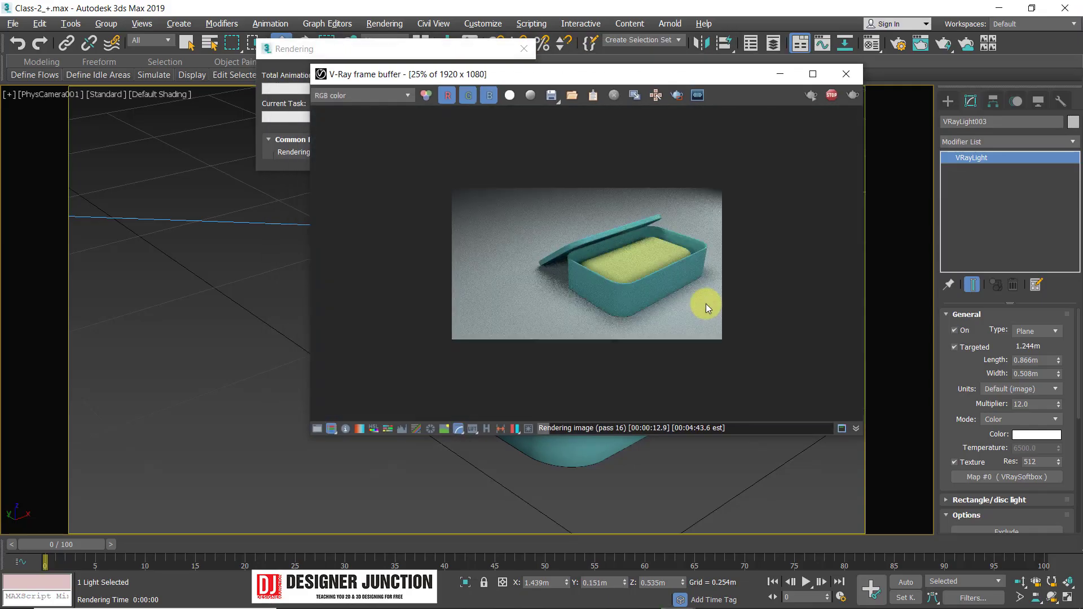
scroll(706, 303, "up", 1)
scroll(778, 326, "up", 1)
scroll(778, 326, "down", 1)
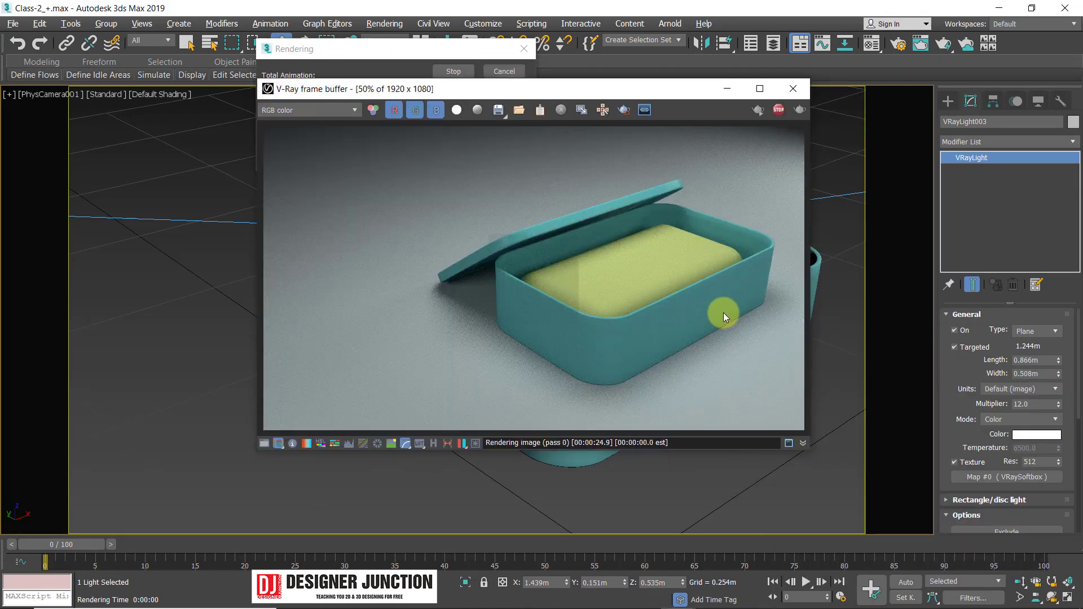
left_click_drag(266, 89, 356, 72)
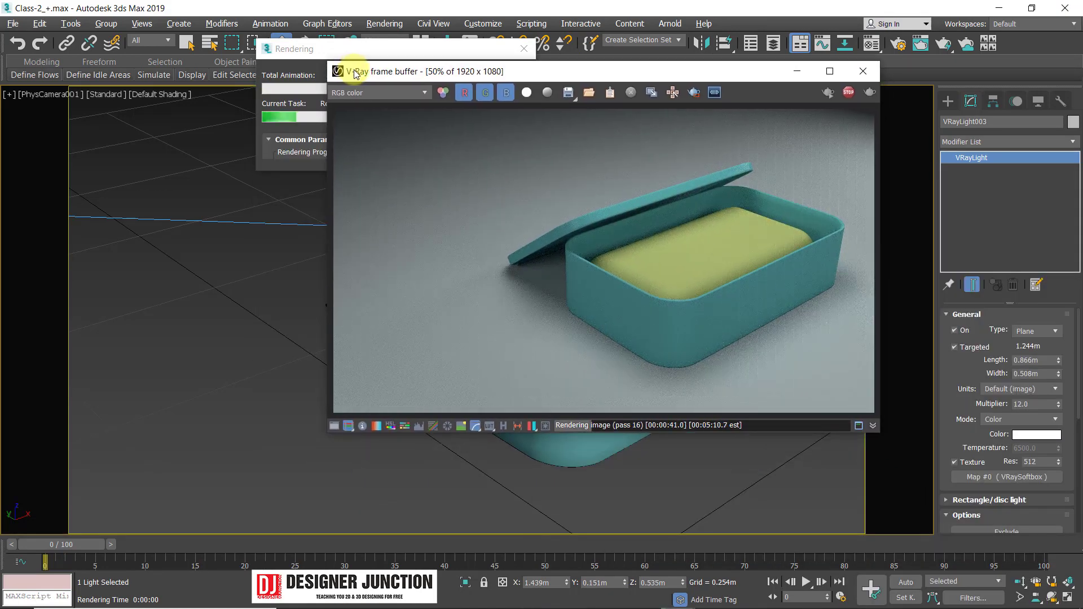
double_click(358, 71)
scroll(697, 334, "up", 2)
scroll(581, 397, "down", 1)
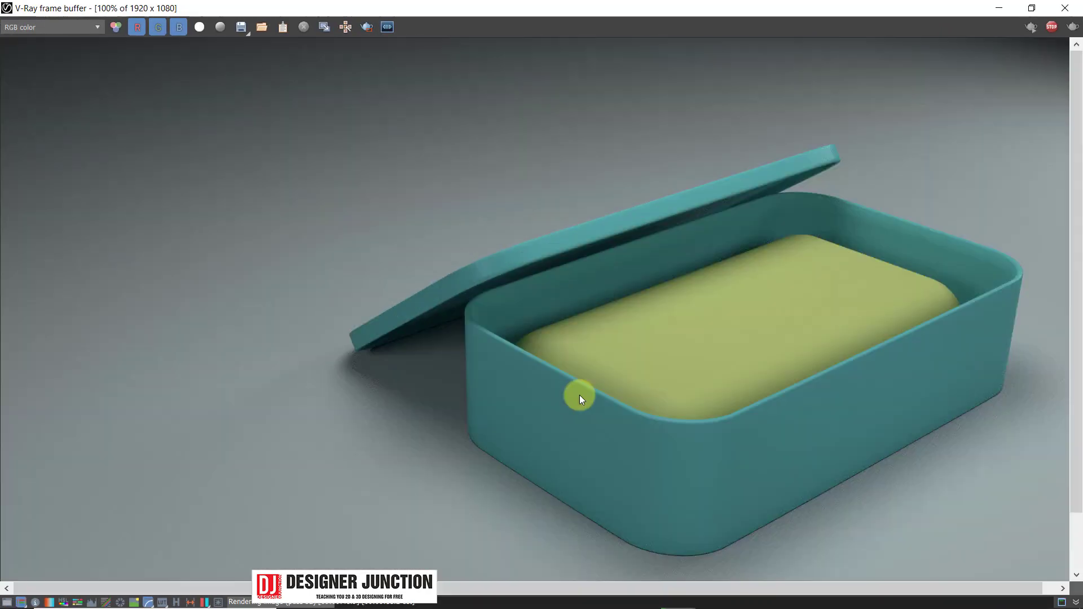
double_click(733, 8)
scroll(767, 258, "down", 1)
scroll(733, 272, "up", 1)
scroll(700, 286, "down", 1)
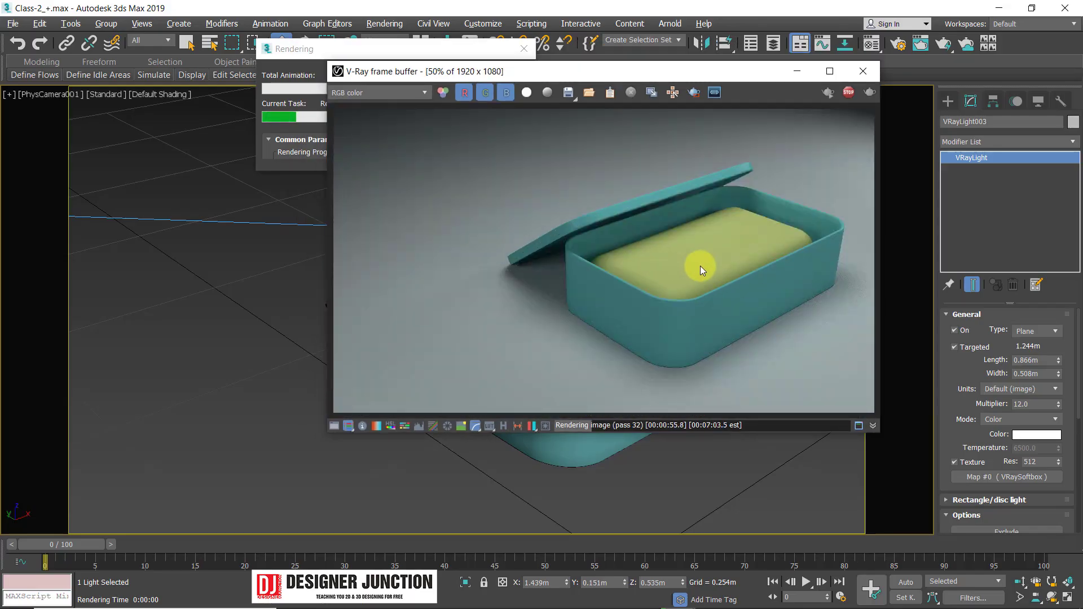
left_click(864, 70)
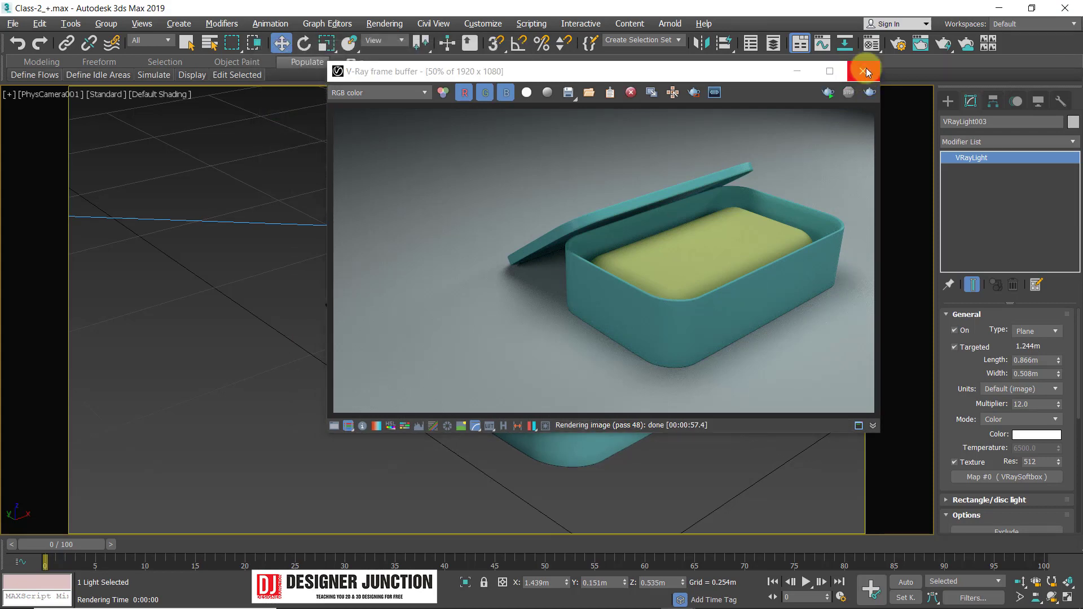
Select the right-hand light in the Top view and load its VRaySoftbox map as a separate copy into an empty material slot.
key("t")
left_click(636, 286)
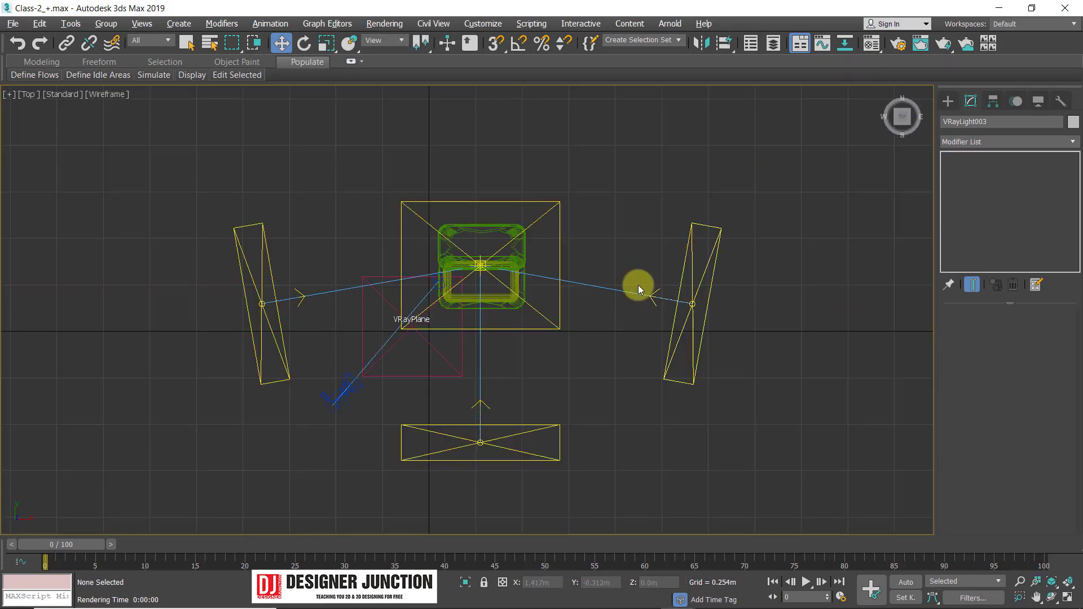
left_click_drag(616, 169, 866, 428)
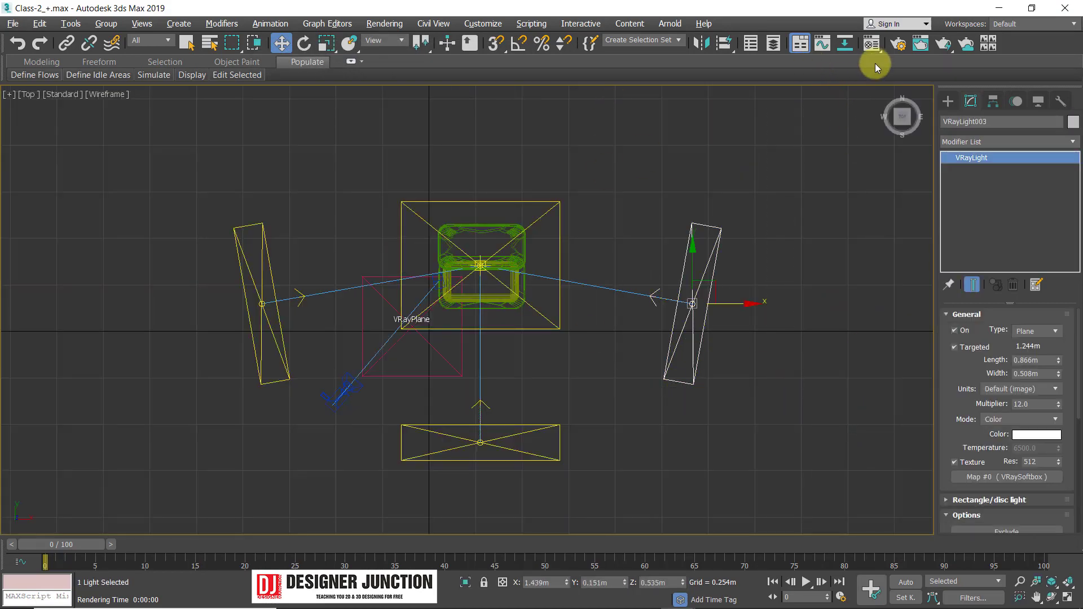
key("m")
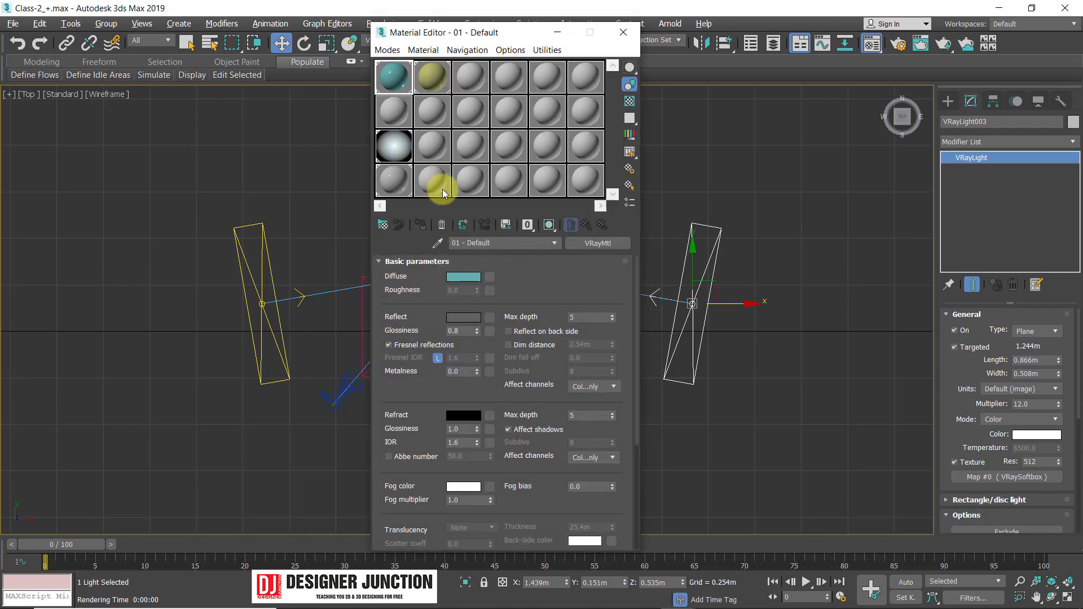
left_click(434, 152)
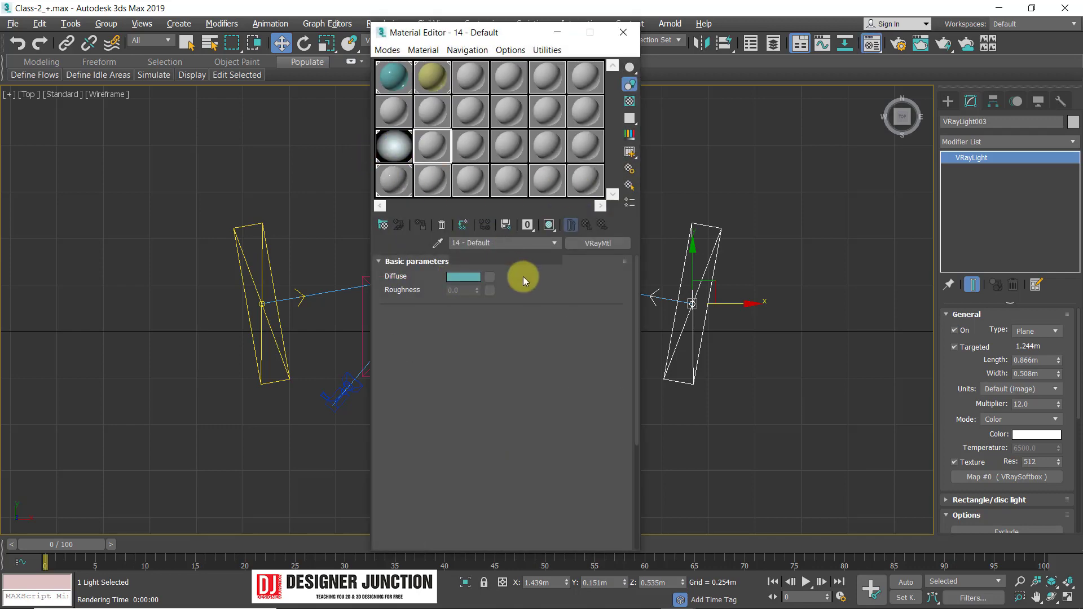
left_click(523, 276)
Set the copied softbox map's base color to a pale yellow of red 237, green 255, blue 188.
left_click(457, 283)
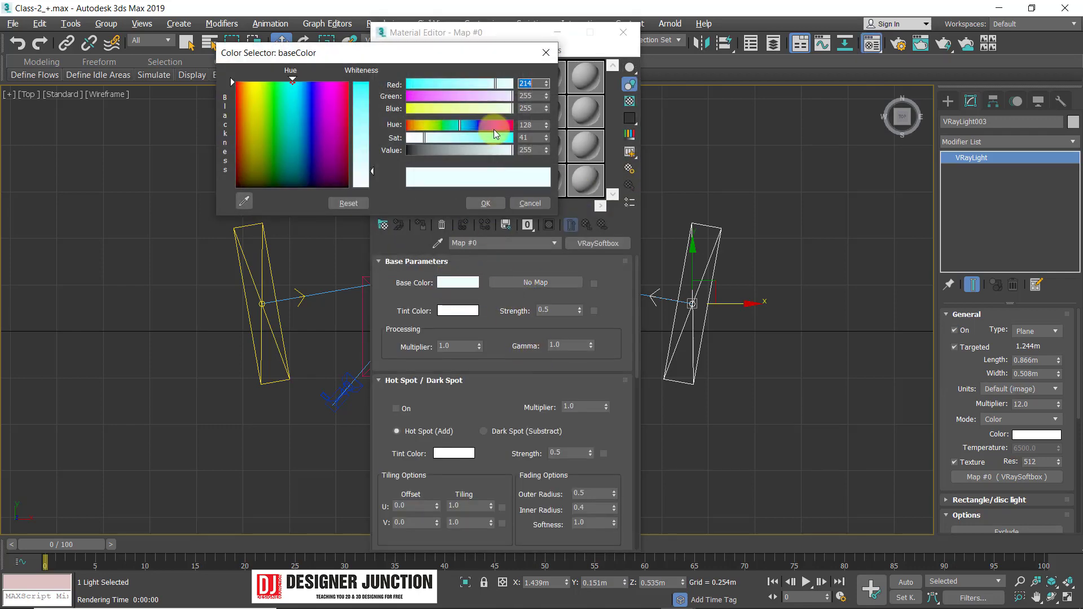
left_click_drag(292, 81, 263, 79)
left_click_drag(486, 106, 484, 106)
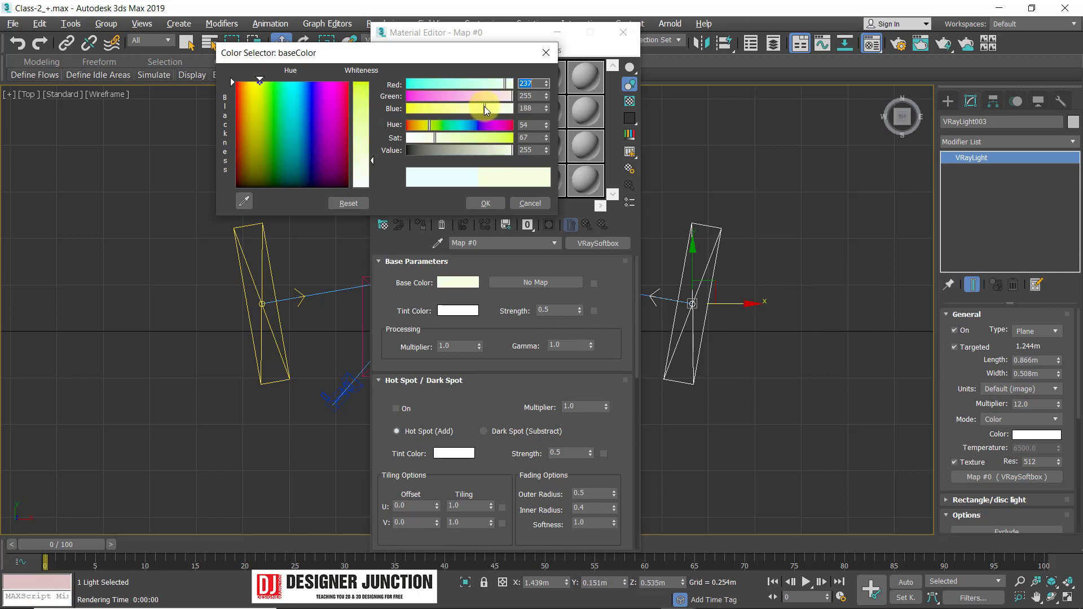
left_click(486, 203)
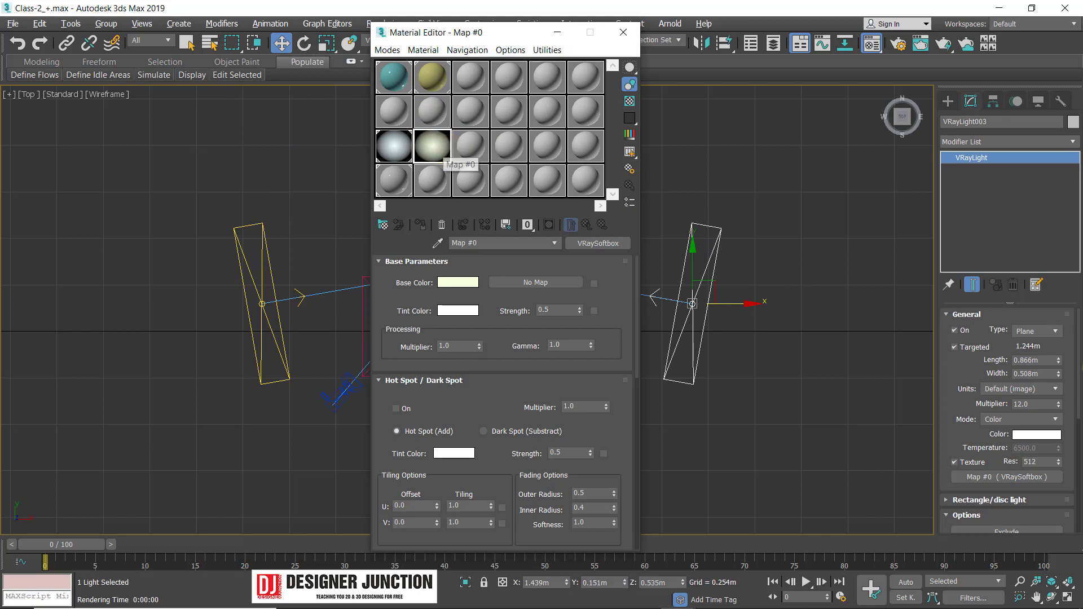
Clear the right-hand light's texture map and assign the pale yellow softbox map to it as an instance.
right_click(1004, 477)
left_click(1033, 511)
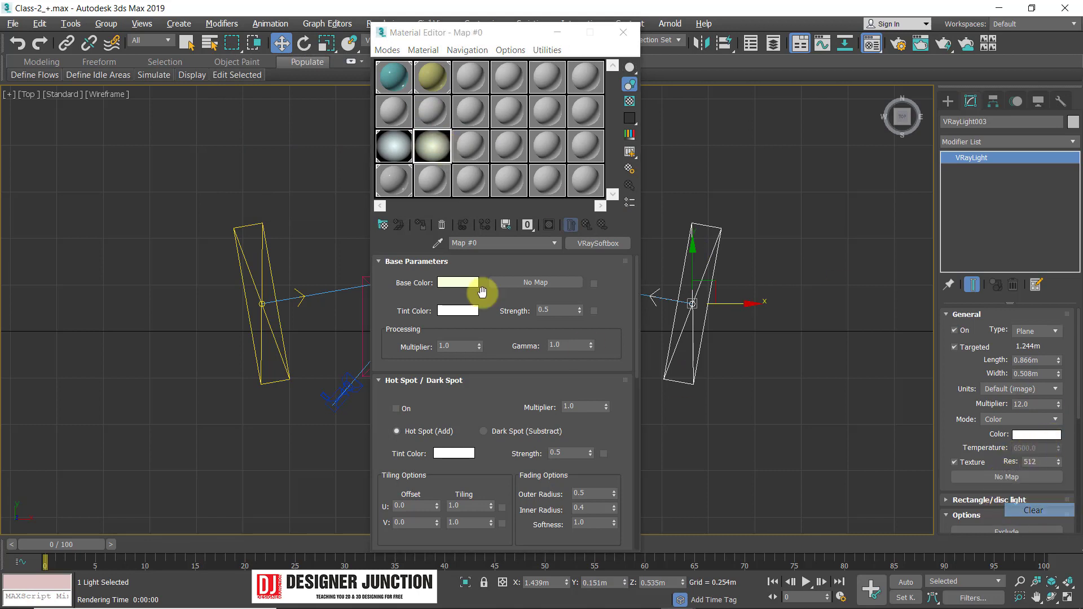
left_click_drag(425, 148, 1006, 477)
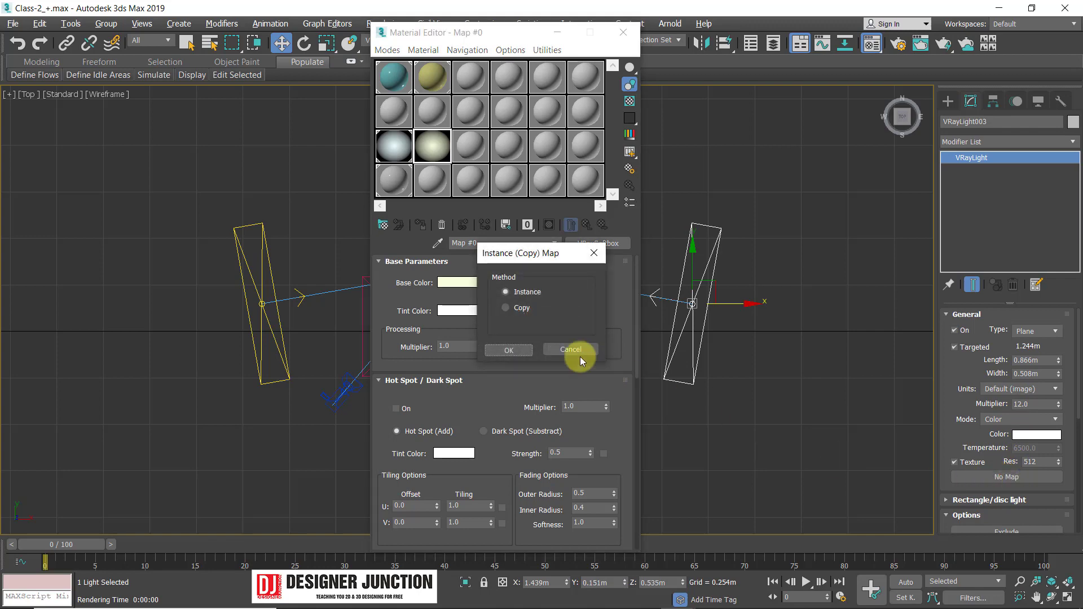
left_click(513, 355)
Test-render the camera view with the pale yellow right-hand light and inspect the maximized output.
key("alt+w")
right_click(796, 368)
key("alt+w")
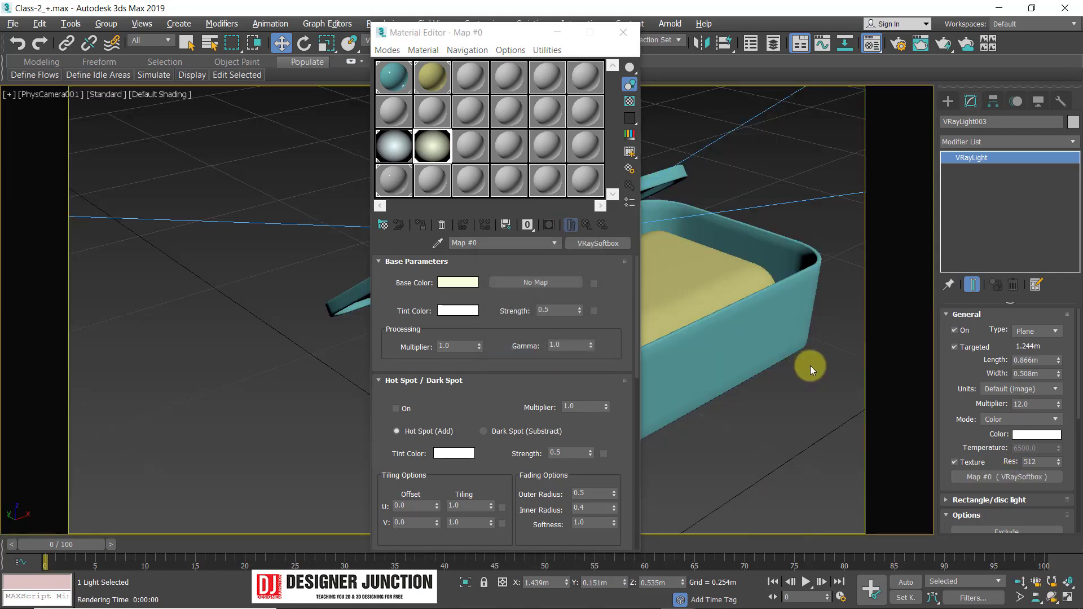
key("shift+q")
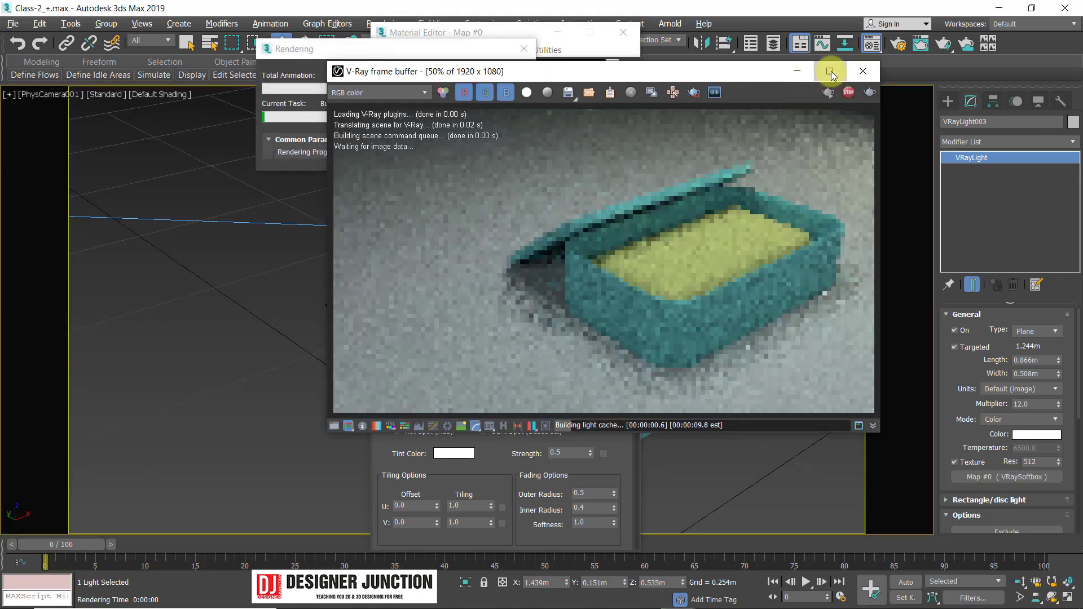
left_click(831, 71)
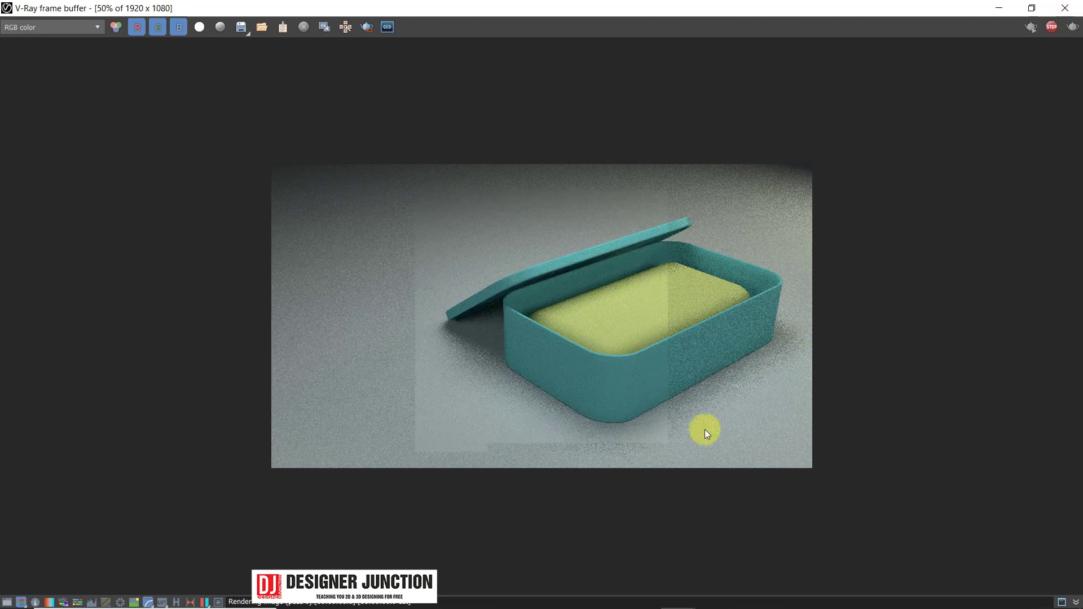
scroll(612, 422, "up", 2)
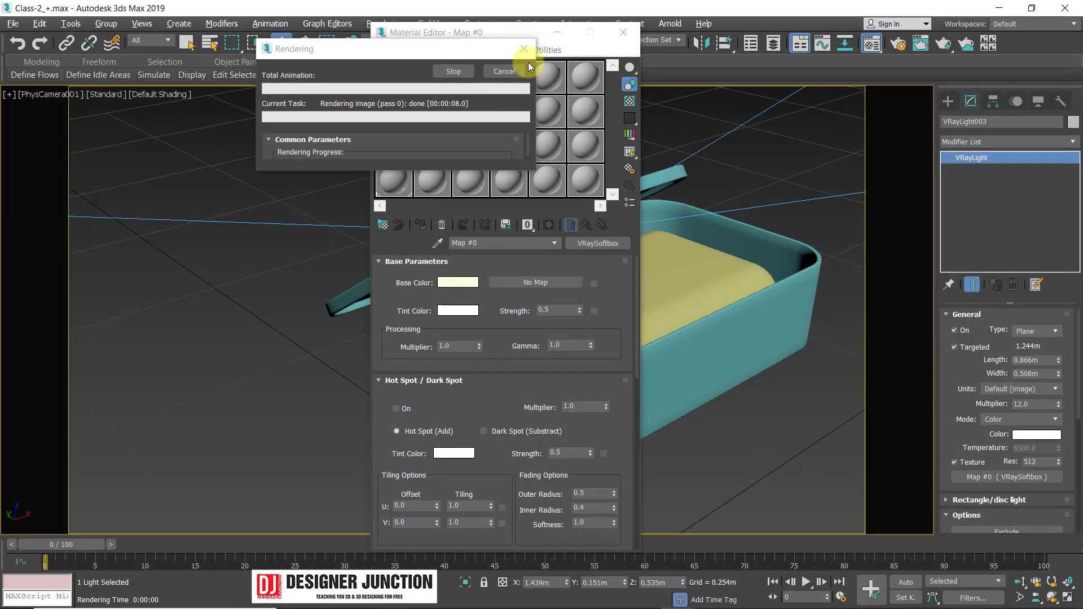
Close the rendering progress and material editor windows, then clear the light selection in the full Top view.
left_click(526, 50)
left_click(625, 33)
key("alt+w")
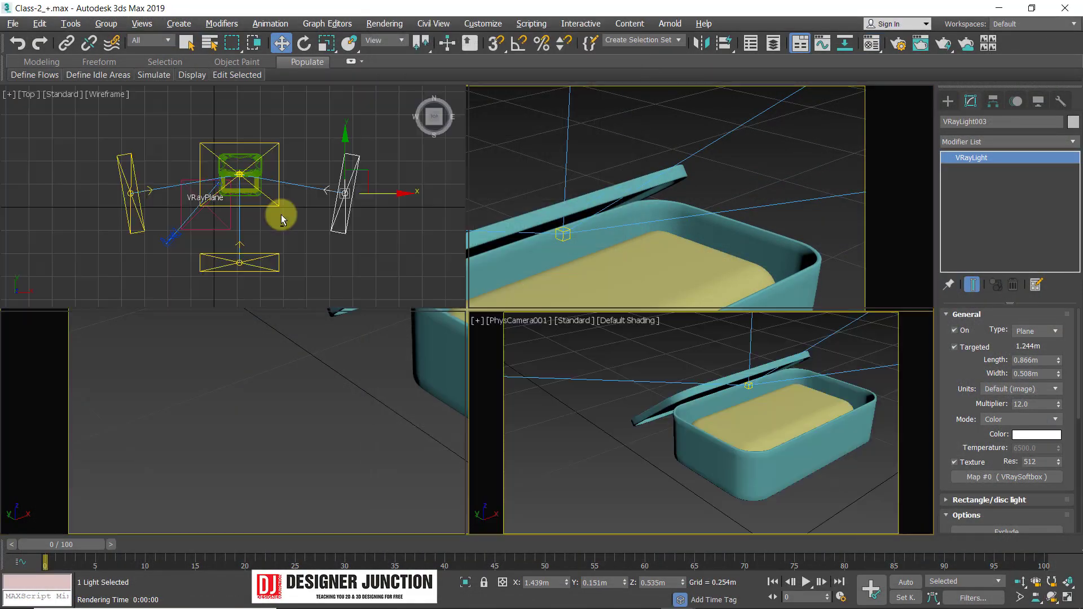
middle_click(281, 215)
key("alt+w")
left_click(586, 330)
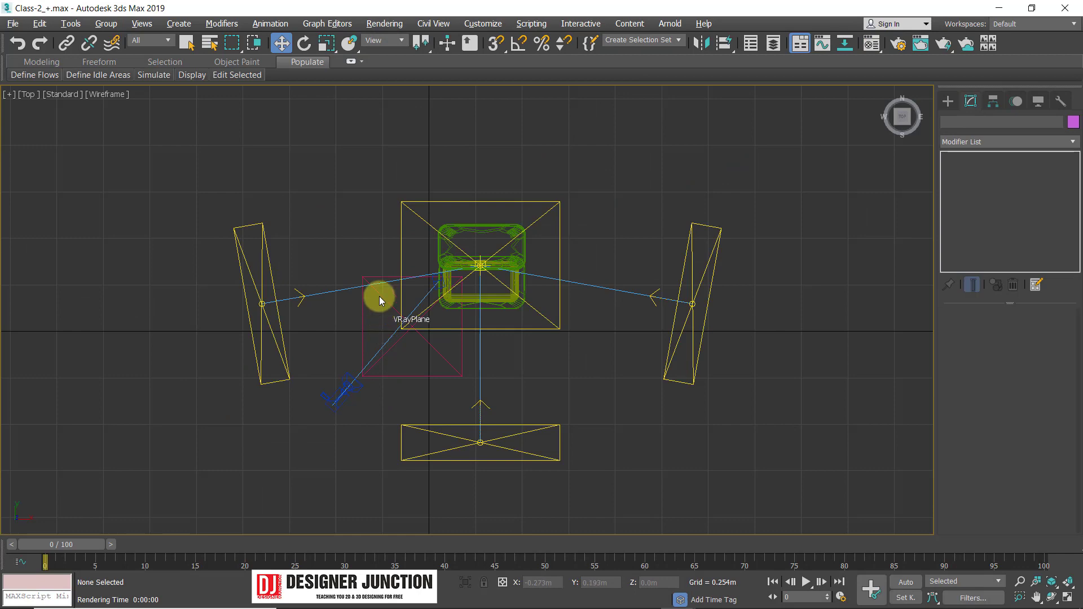
Try moving the VRay plane beneath the container in the Front view to check its floor level, and undo the move.
key("alt+w")
middle_click(718, 234)
key("alt+w")
scroll(421, 459, "up", 5)
middle_click_drag(452, 426, 481, 297)
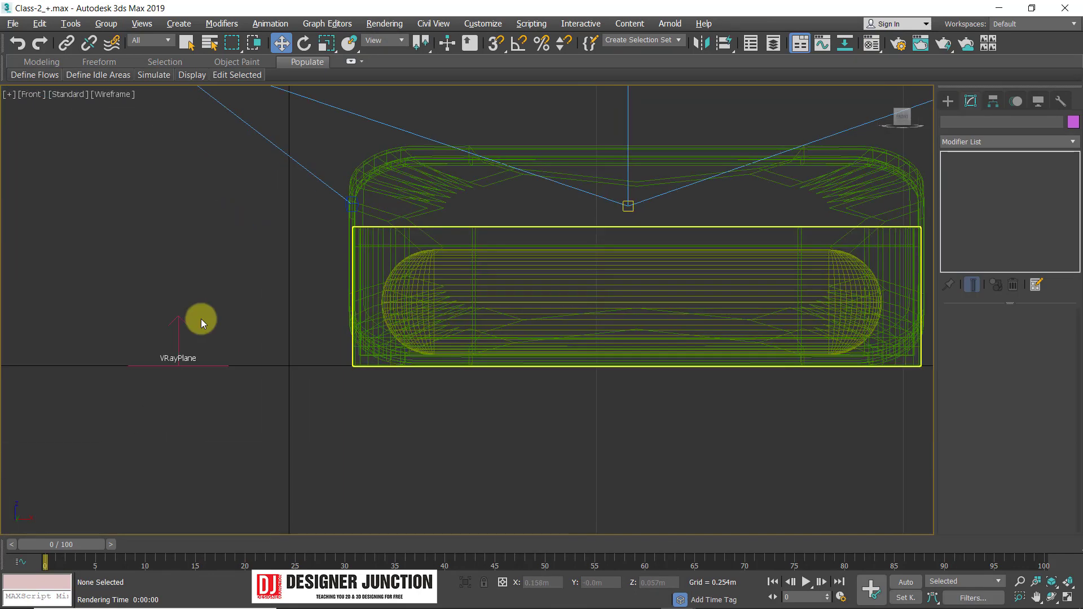
left_click_drag(140, 251, 446, 389)
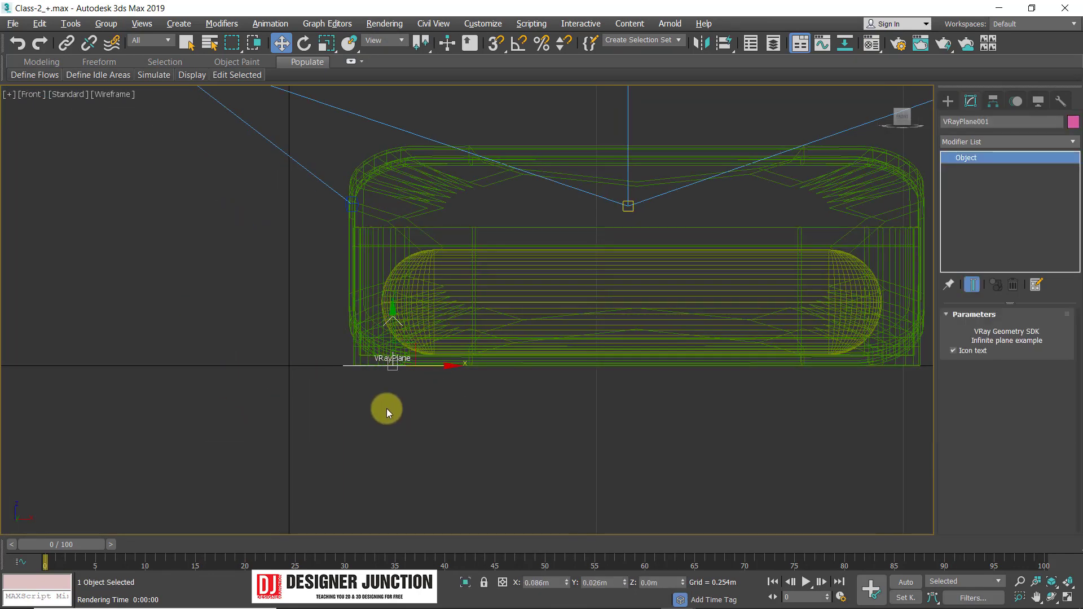
scroll(402, 386, "up", 3)
scroll(375, 344, "up", 10)
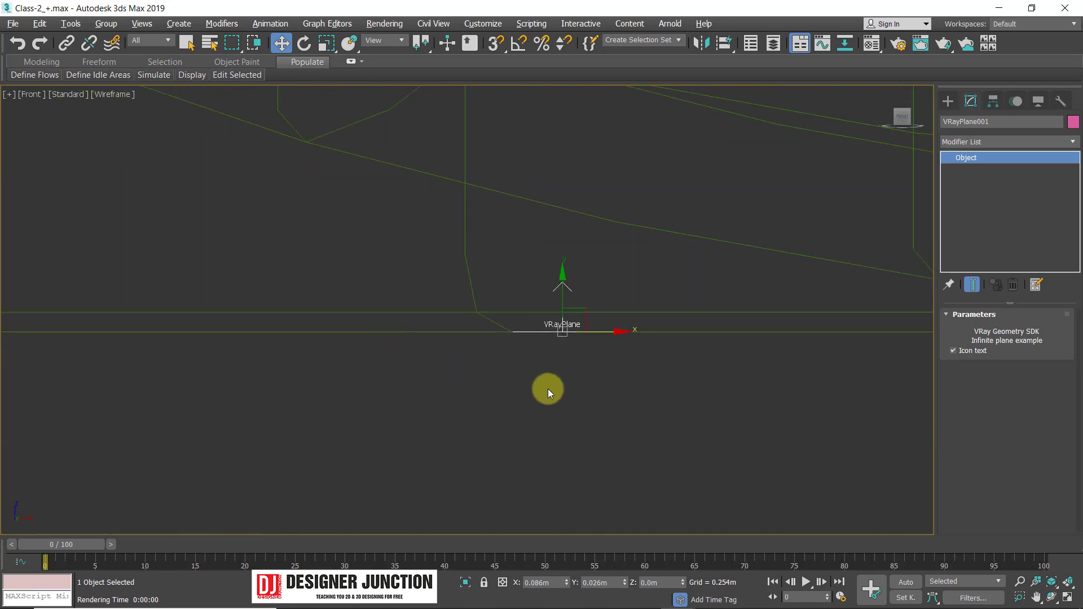
key("ctrl+z")
Clear the VRay plane selection, check its placement in the Top view and return to the full camera view.
key("z")
key("alt+w")
middle_click(649, 442)
key("alt+w")
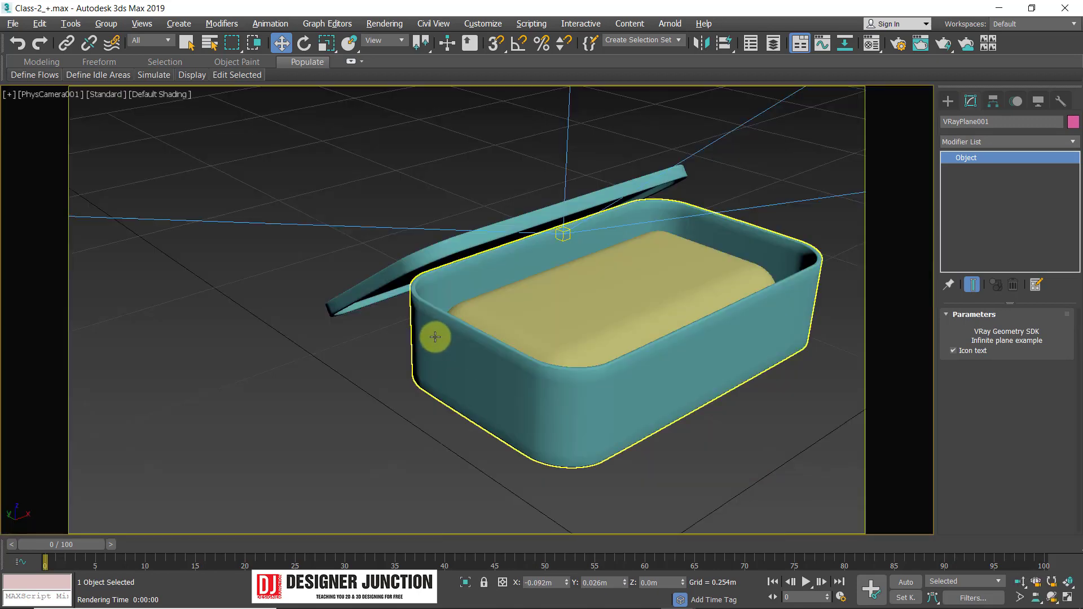
left_click(365, 188)
key("alt+w")
middle_click(244, 206)
key("alt+w")
scroll(404, 320, "up", 4)
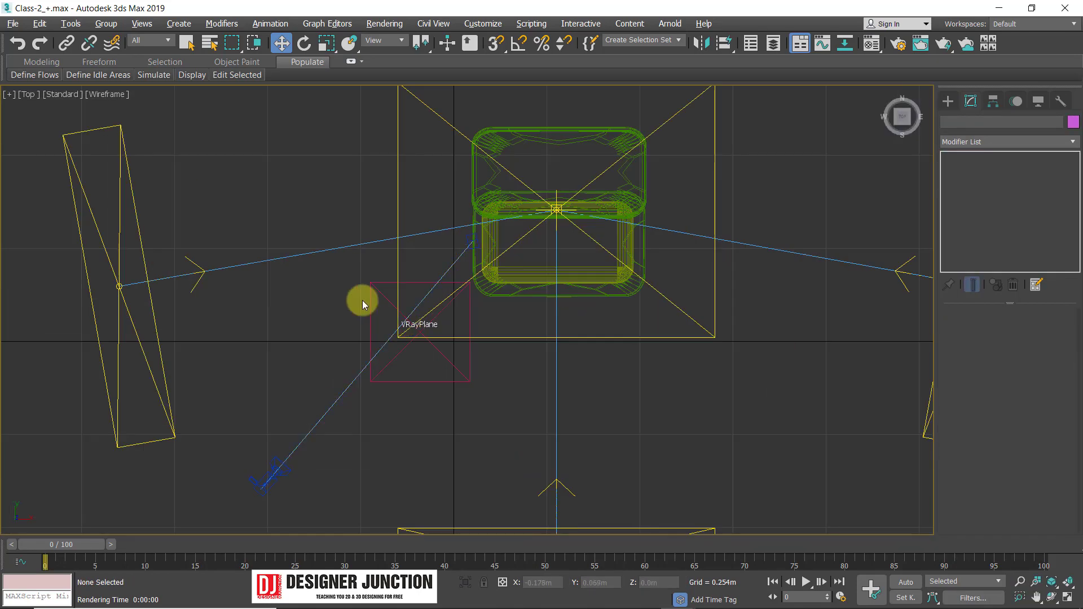
key("alt+w")
middle_click(628, 407)
key("alt+w")
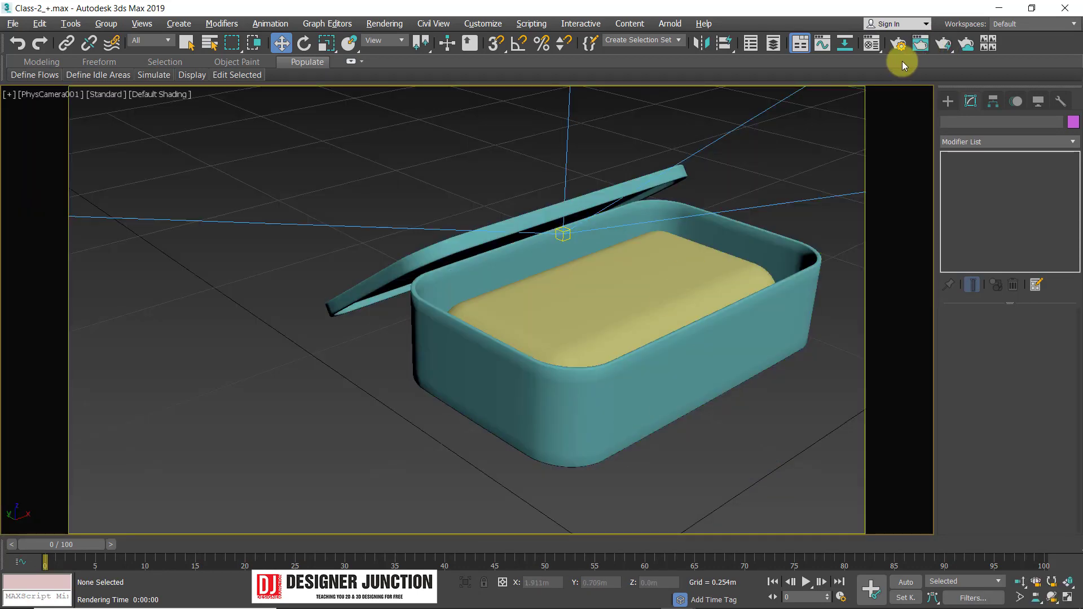
Open the 19 - Default VRayMtl floor material in the material editor and place the editor beside the container.
key("m")
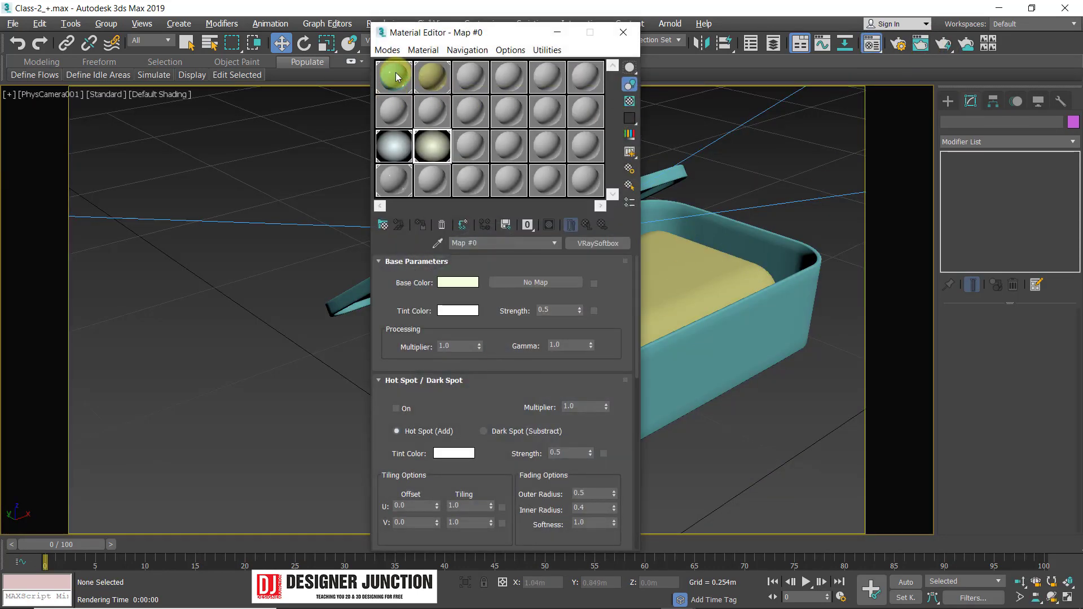
left_click(393, 74)
left_click_drag(396, 34, 715, 32)
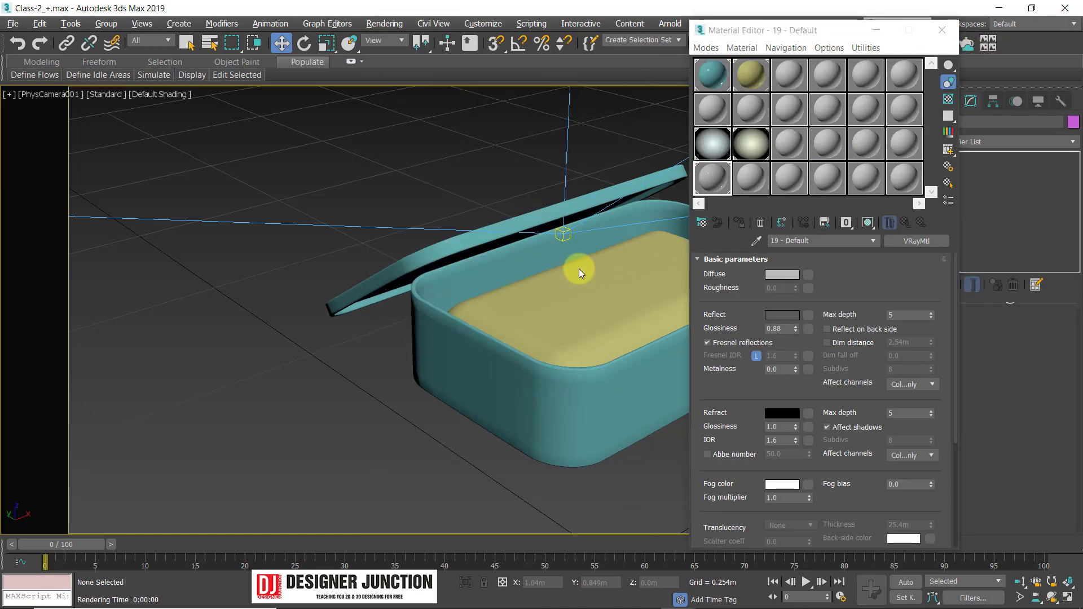
Test-render the camera view with the plain gray floor, inspect the maximized output and close it.
key("shift+q")
scroll(539, 443, "down", 1)
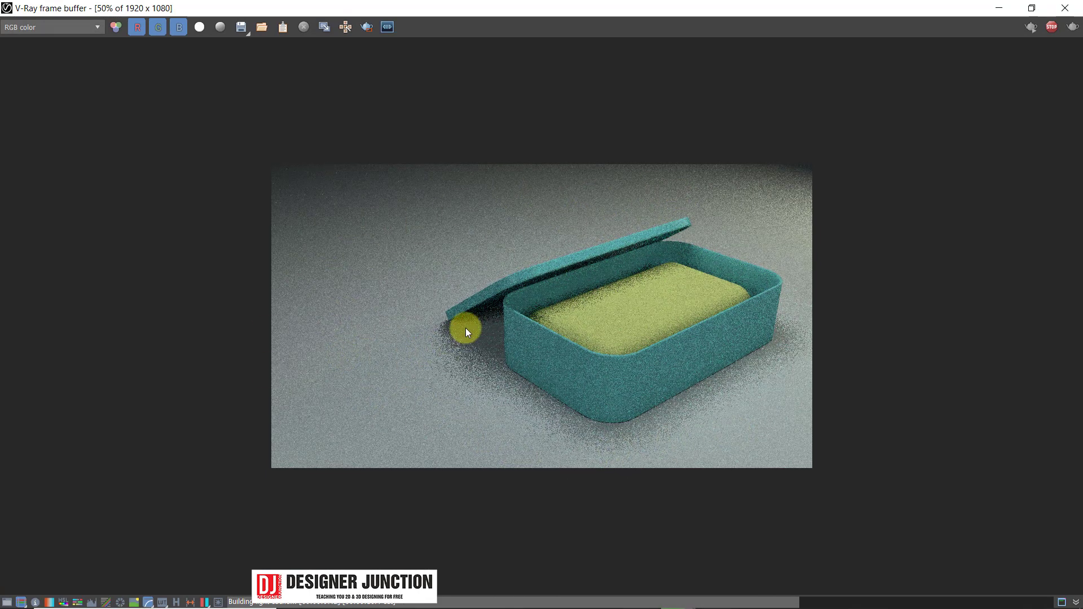
left_click(1032, 8)
left_click(863, 72)
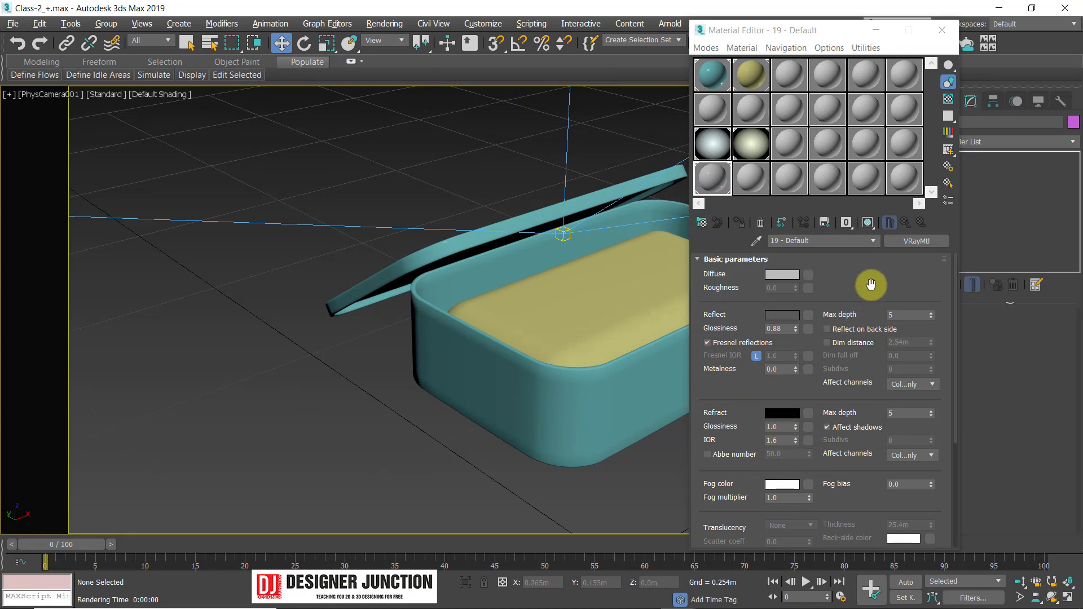
Load 080524_BombayTulipwood_swatch.jpg from the Pergo Wooden Flooring folder as the floor material's diffuse bitmap.
left_click(872, 286)
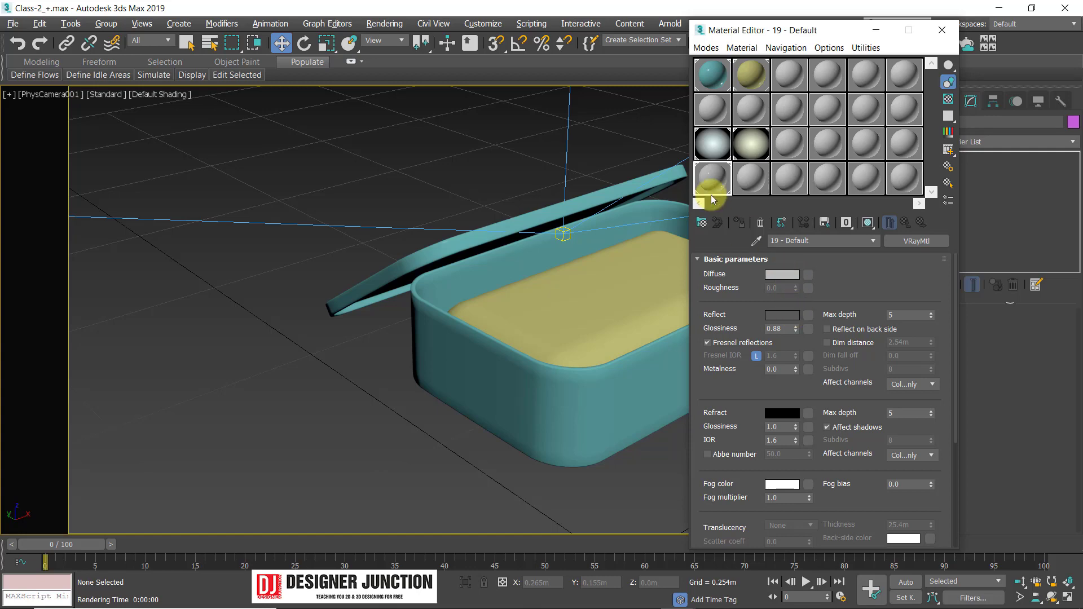
left_click(808, 274)
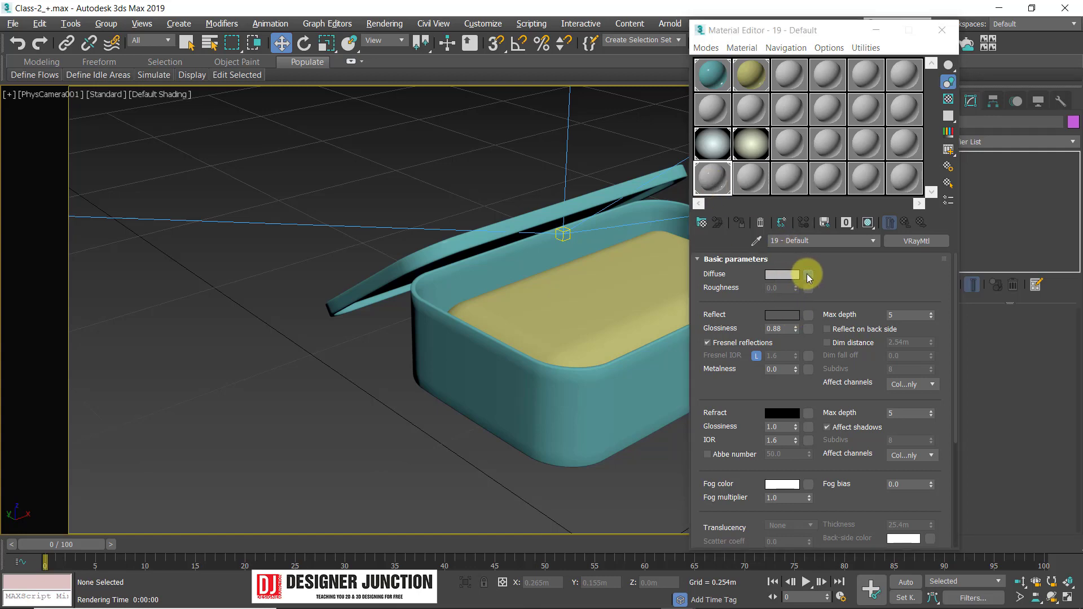
double_click(243, 100)
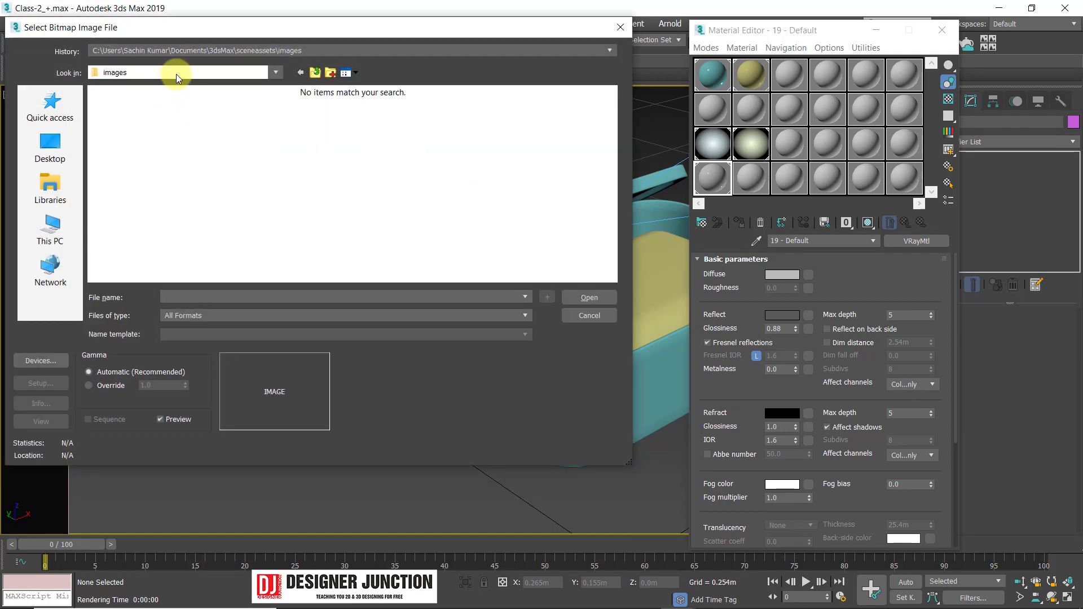
left_click(175, 74)
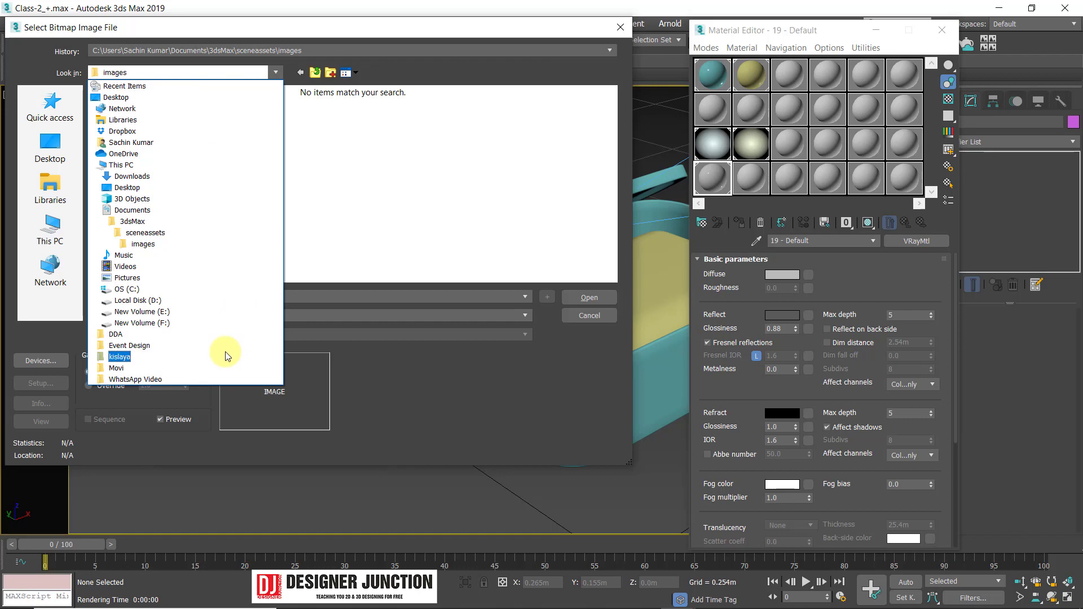
left_click(198, 346)
double_click(506, 232)
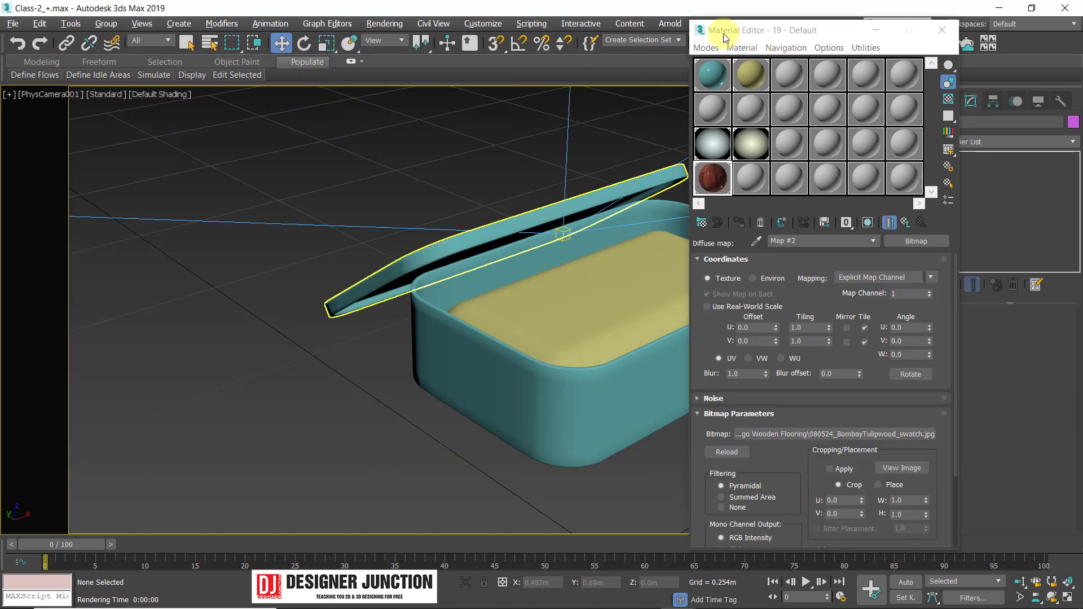
left_click_drag(790, 30, 738, 65)
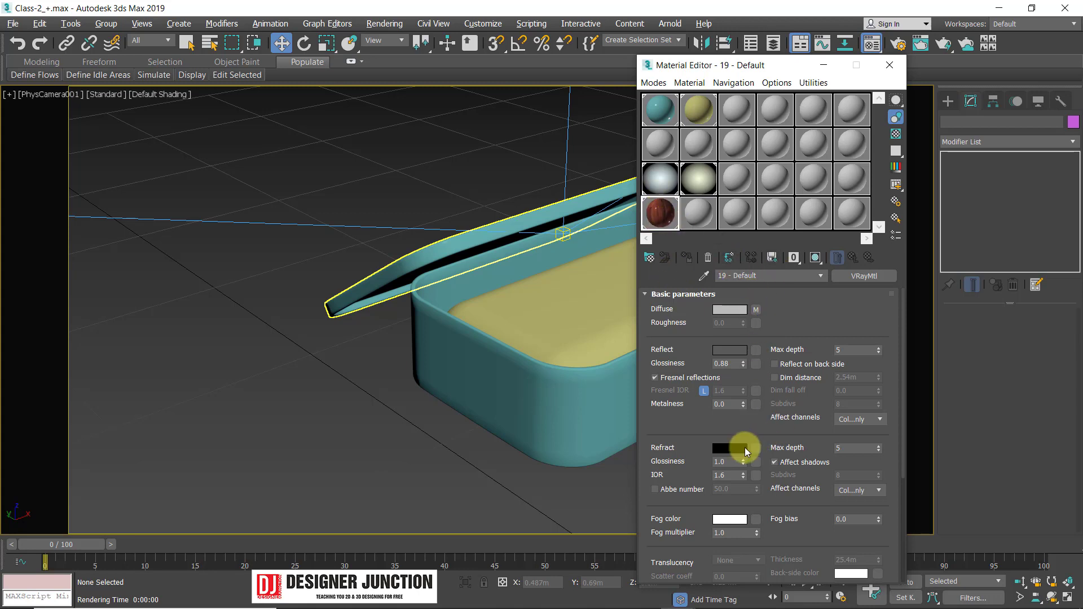
Set the wood floor material's reflection color to a gray with value 50.
left_click(730, 351)
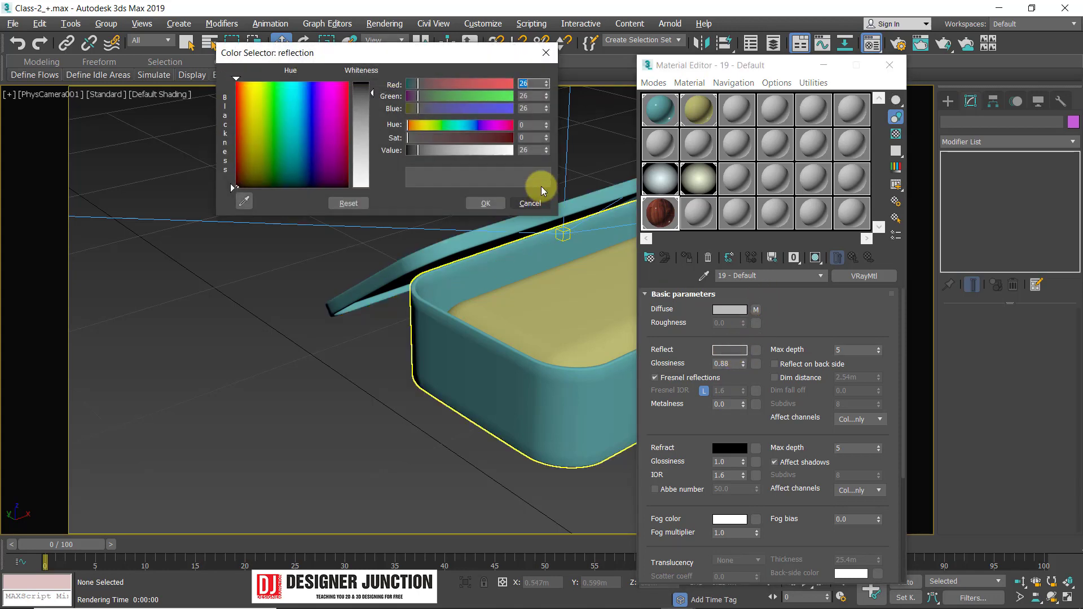
left_click(536, 150)
type("50")
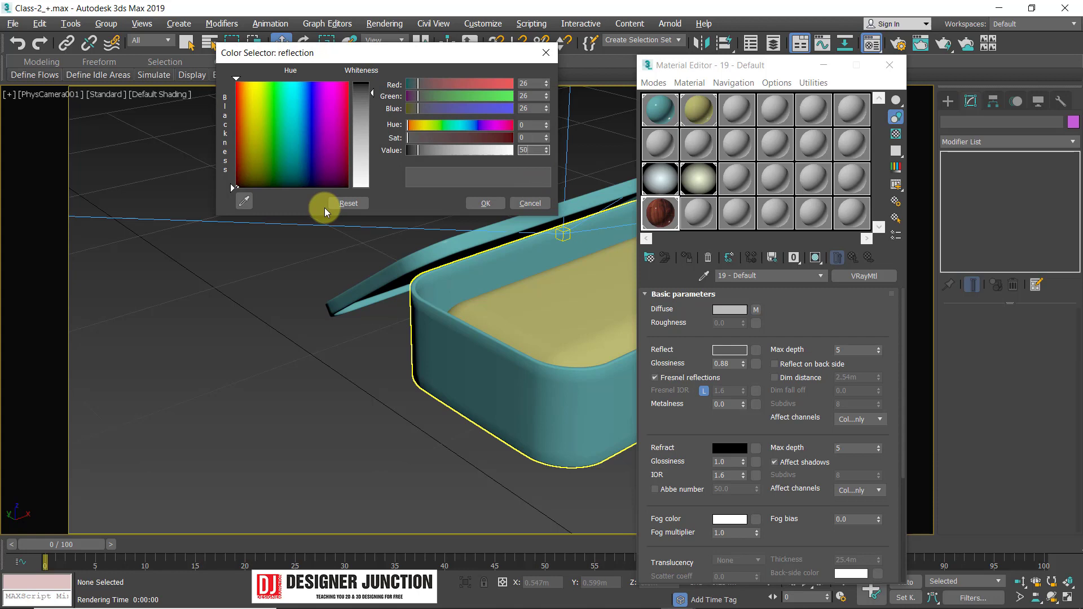
key("Return")
left_click(485, 204)
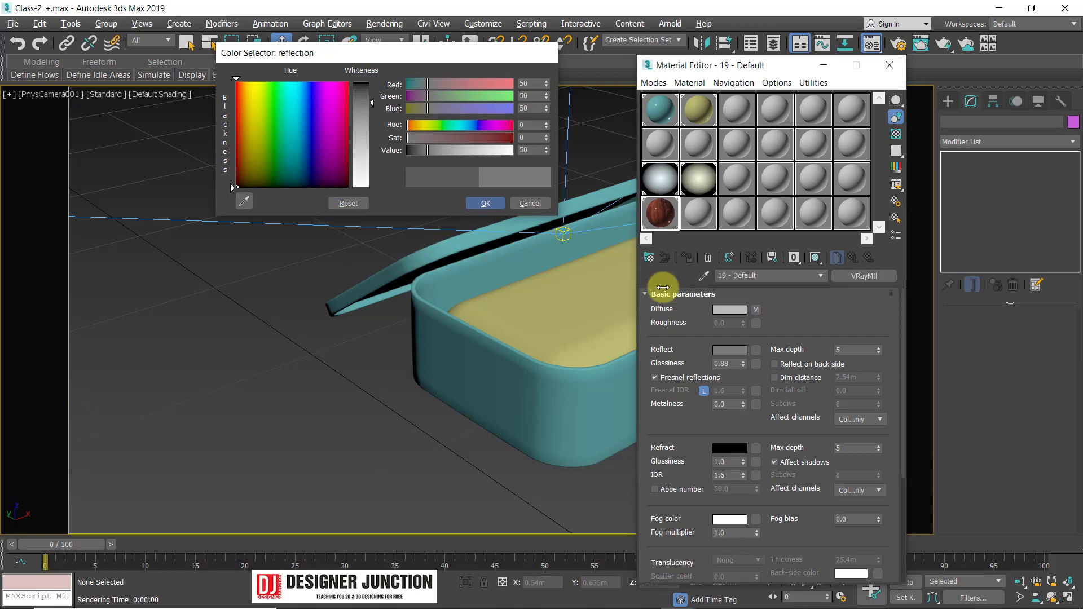
Check the settings of the teal container and yellow block materials and return to 19 - Default.
left_click(661, 109)
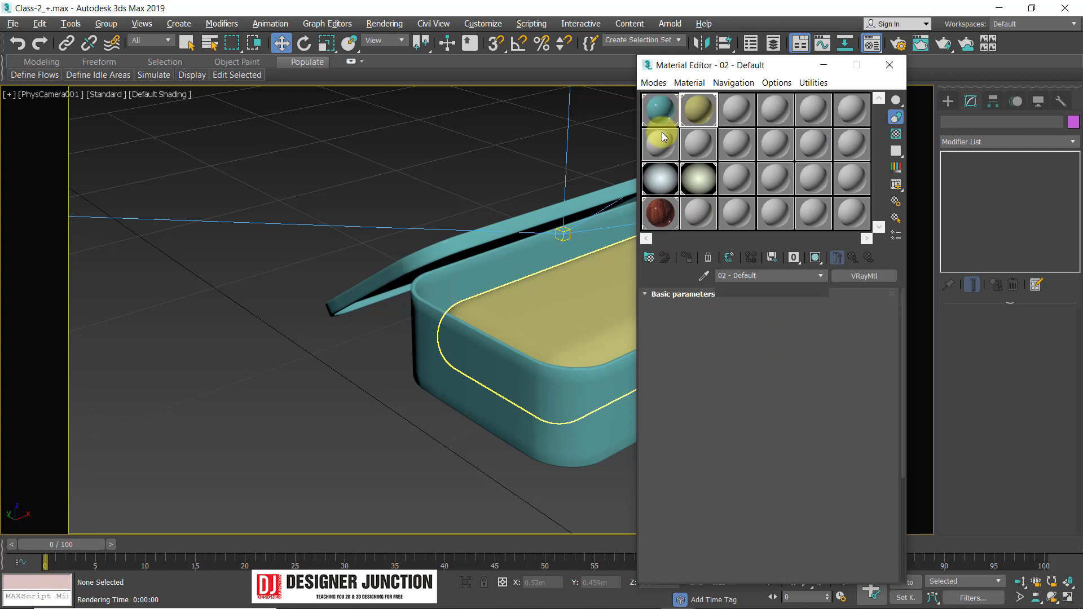
left_click(661, 144)
left_click(661, 107)
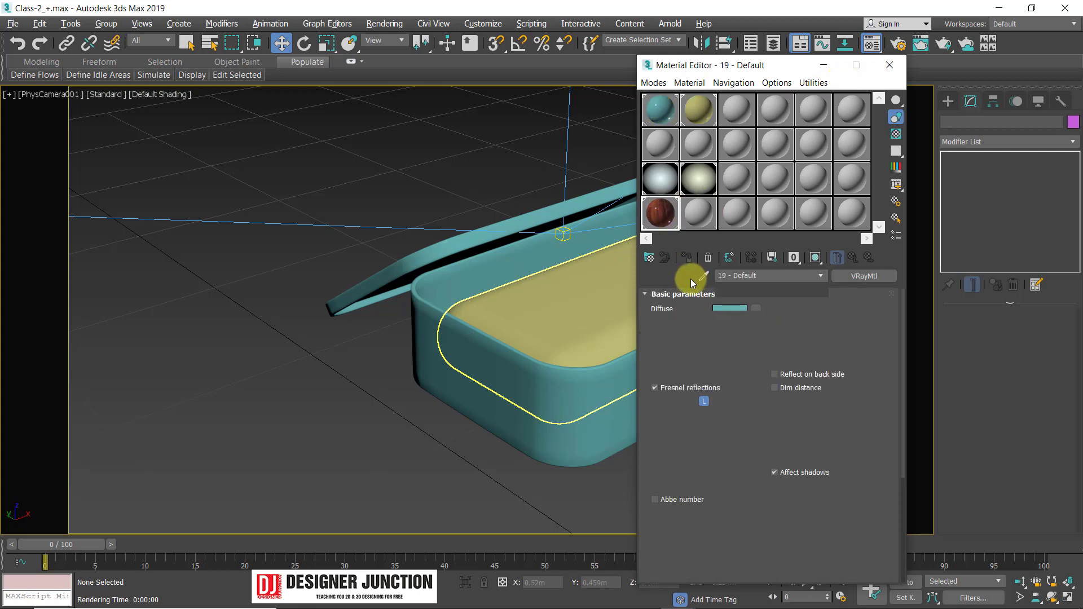
Test-render the camera view with the tulipwood floor, inspect the maximized output and place the restored frame buffer beside the material editor.
key("shift+q")
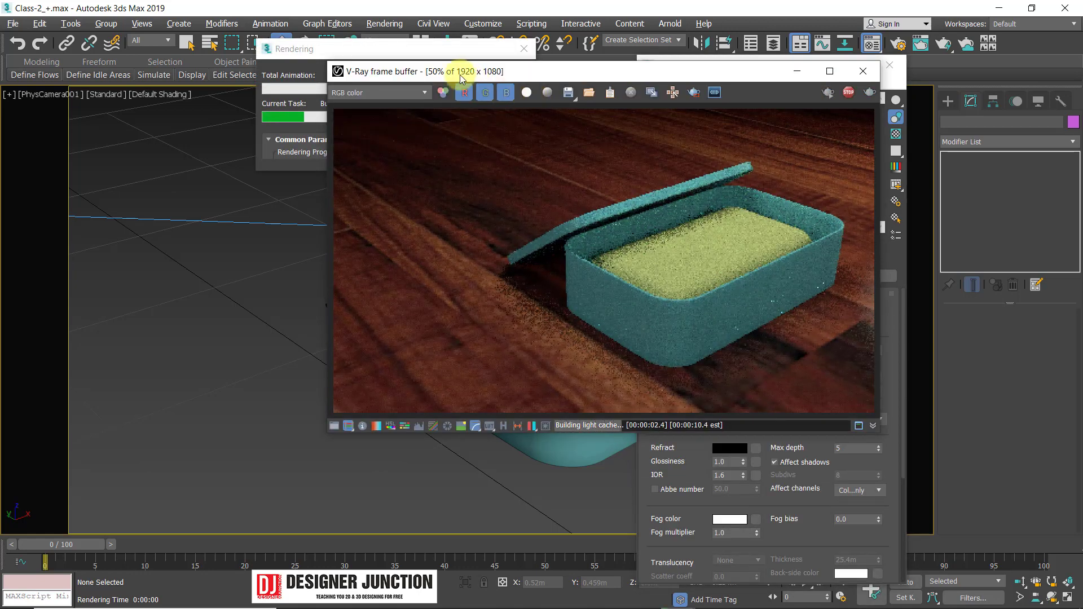
left_click_drag(460, 75, 376, 68)
left_click(747, 64)
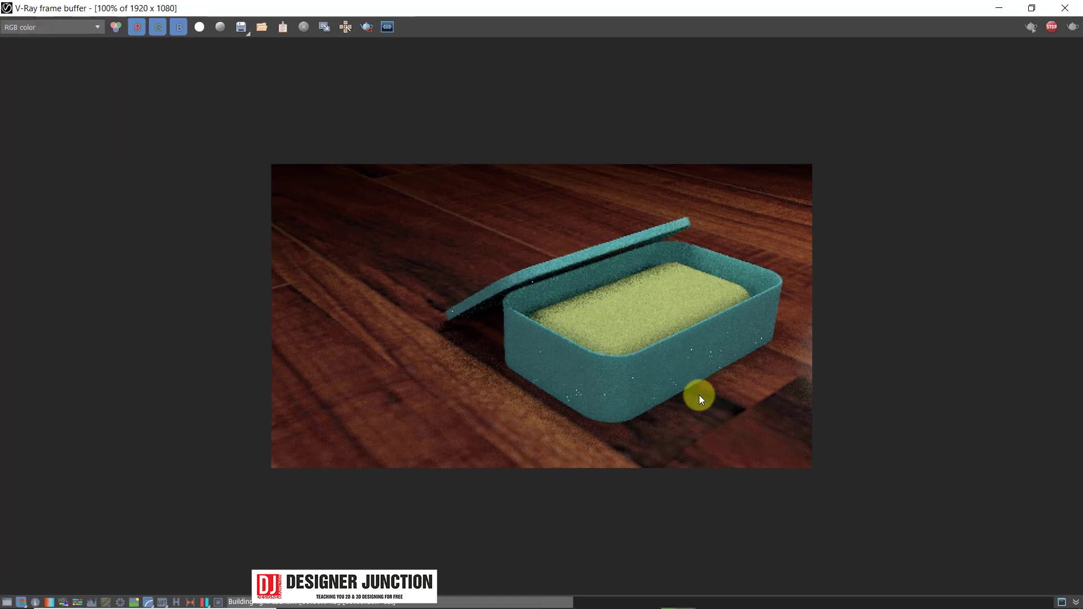
scroll(699, 393, "up", 1)
scroll(700, 394, "down", 1)
scroll(699, 392, "down", 1)
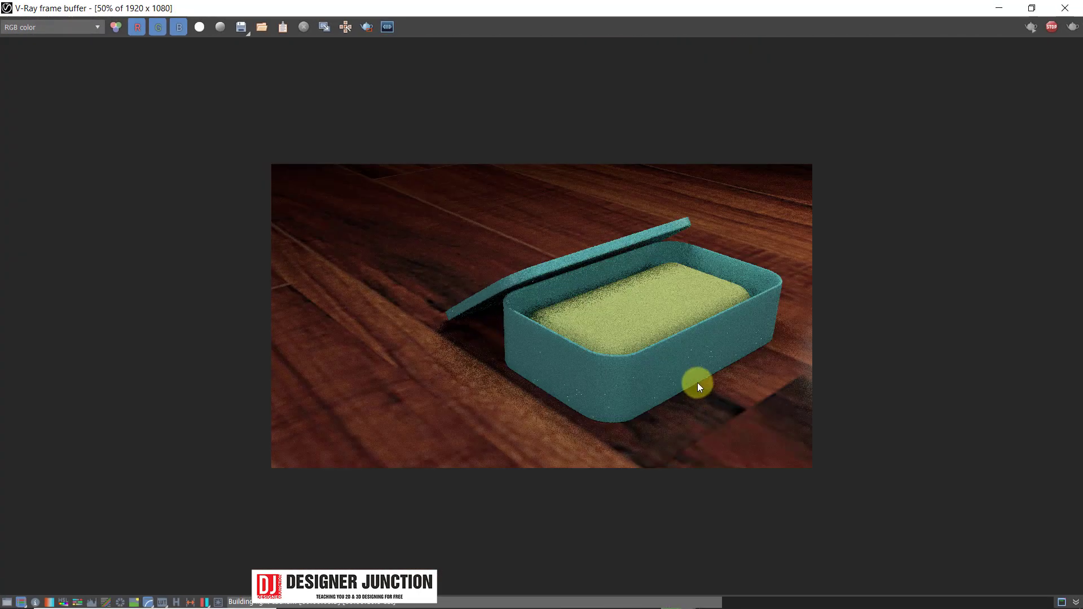
scroll(707, 441, "up", 1)
scroll(713, 496, "down", 1)
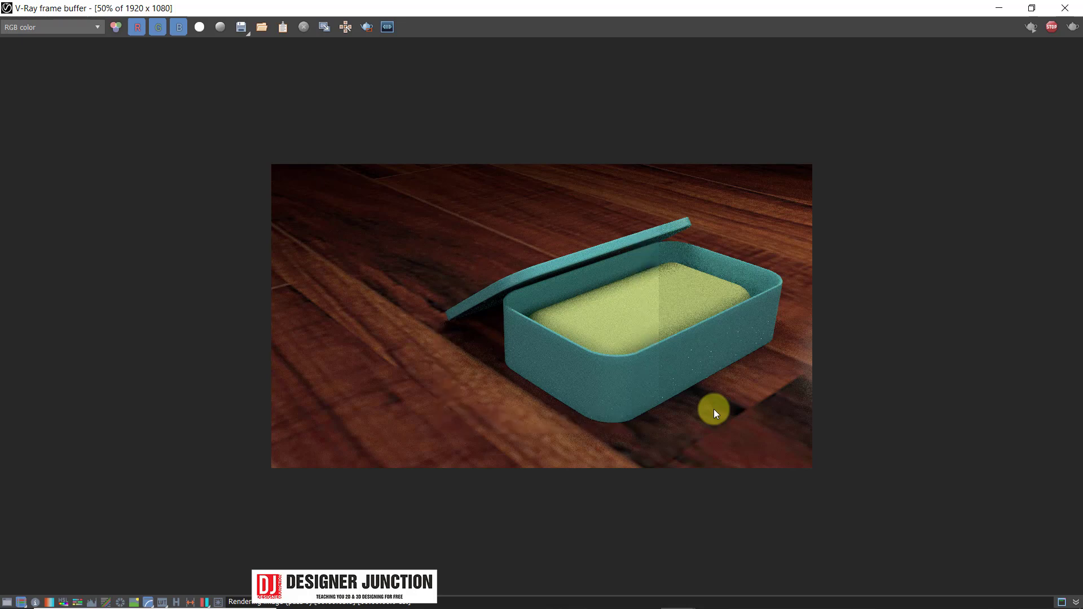
scroll(721, 337, "up", 3)
scroll(737, 344, "down", 3)
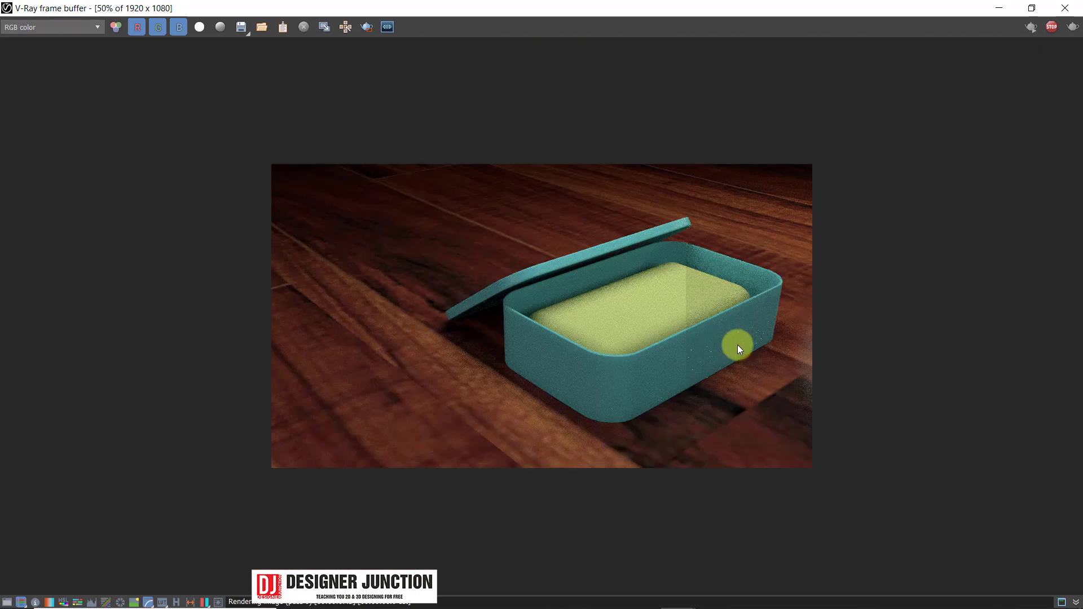
left_click(1032, 9)
left_click_drag(620, 66, 442, 52)
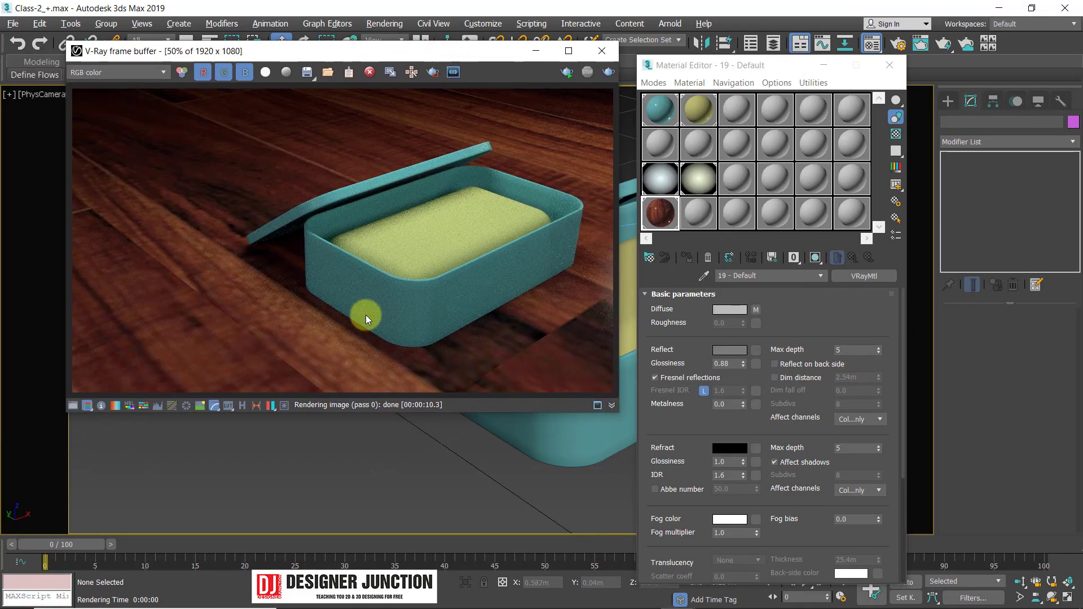
Replace the floor's diffuse bitmap with 080098_RegencyOak_swatch.jpg and test-render the camera view.
left_click(755, 310)
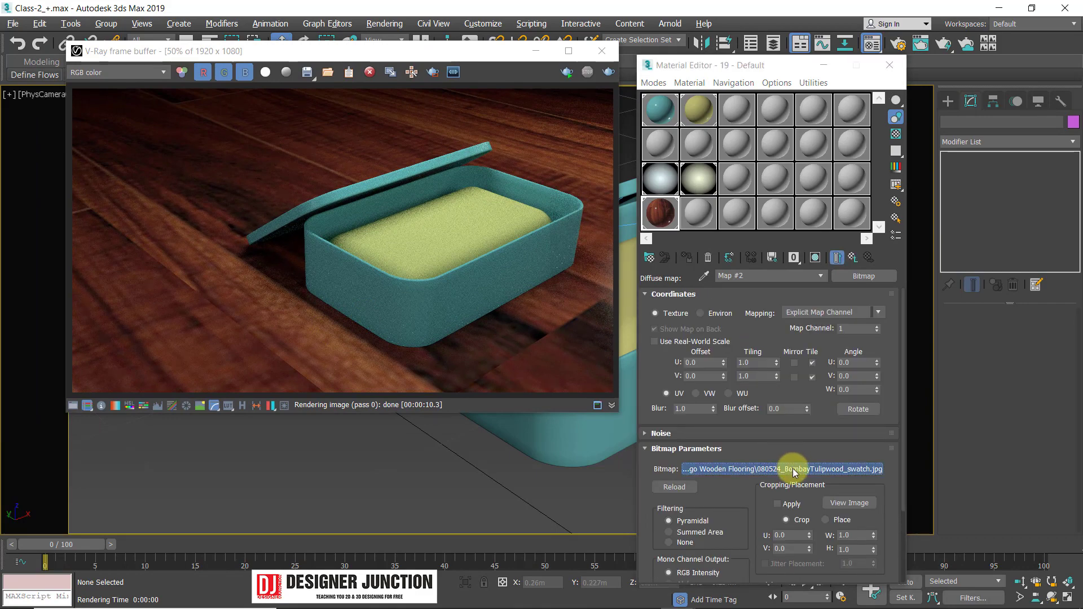
left_click(790, 469)
left_click_drag(848, 101, 385, 150)
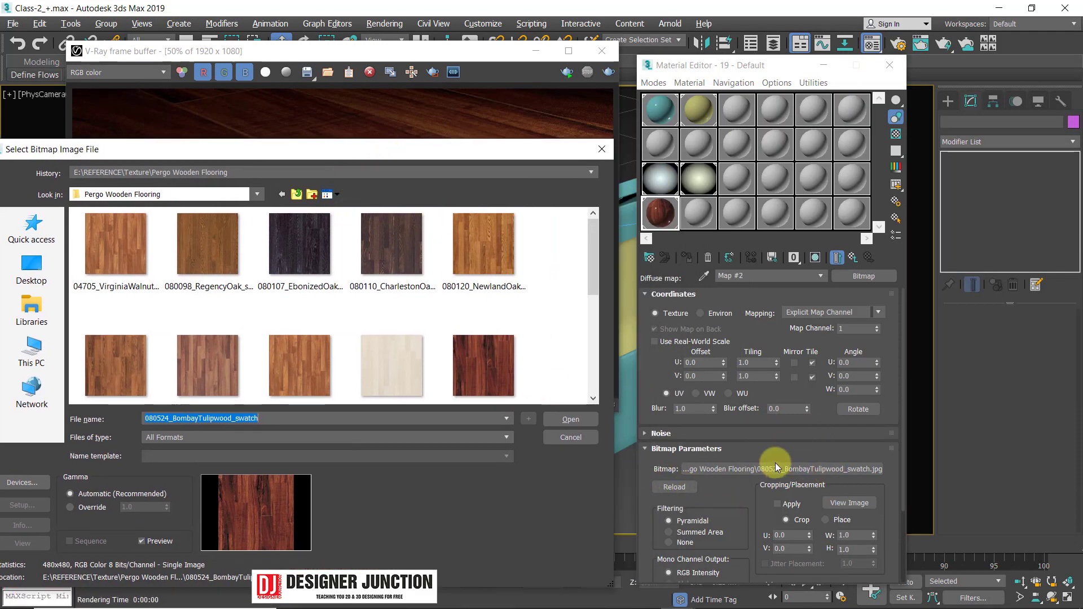
left_click_drag(290, 163, 632, 79)
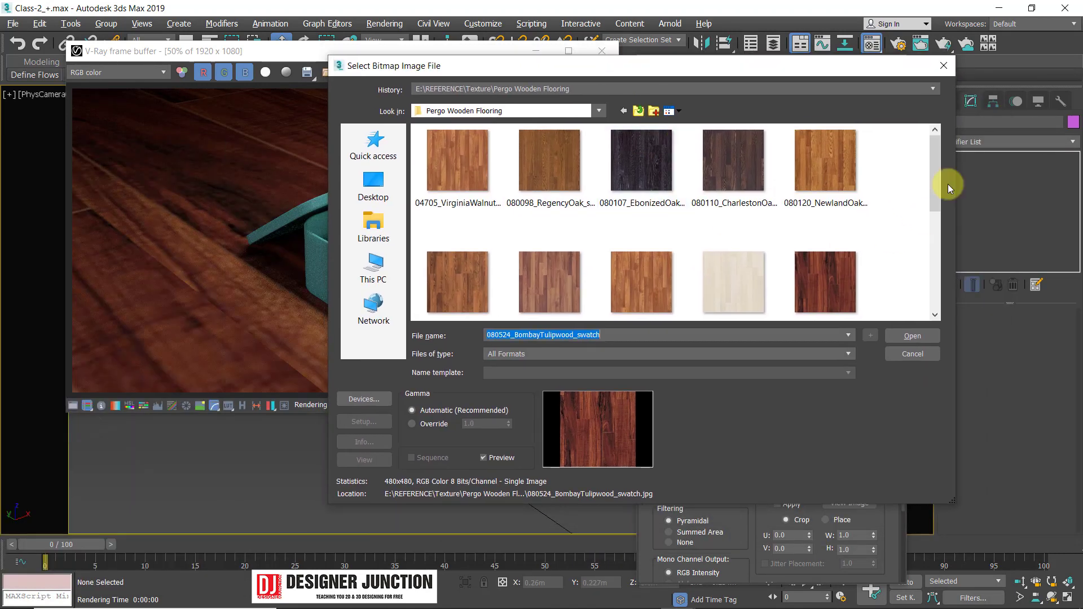
double_click(559, 162)
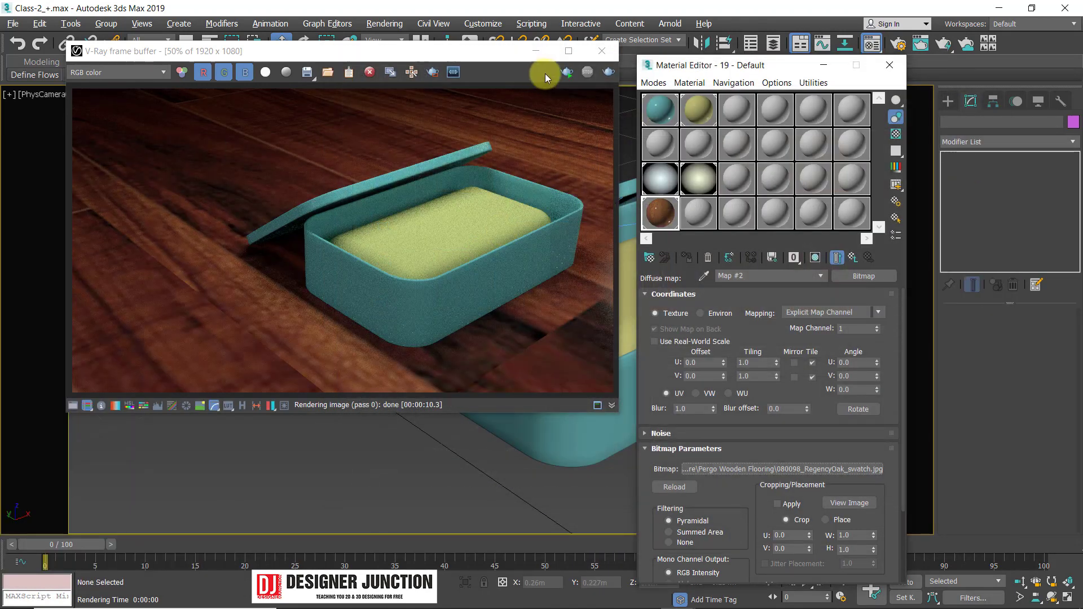
left_click(608, 72)
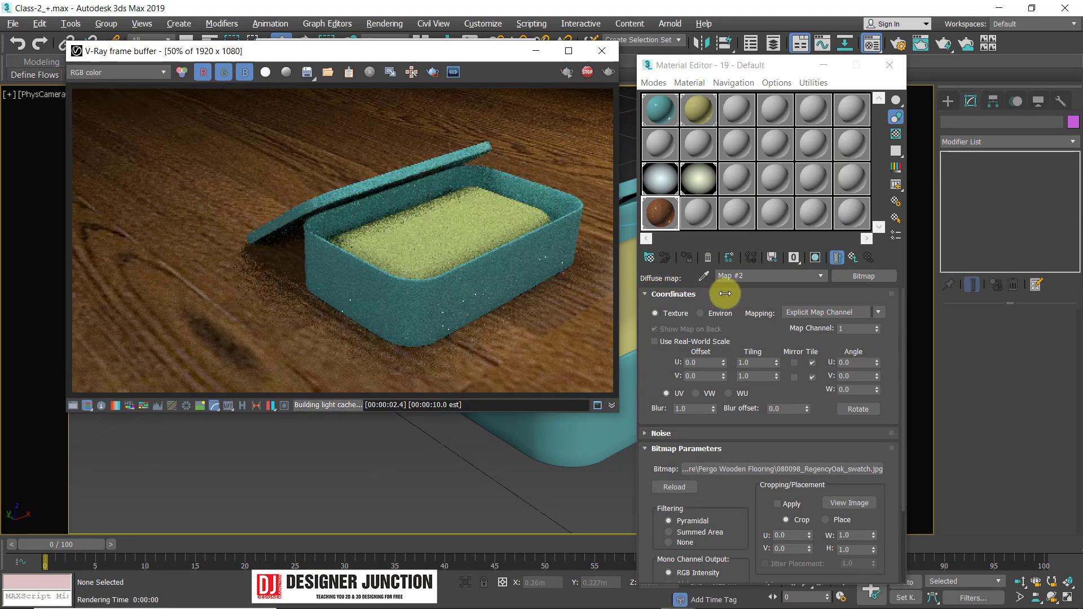
Replace the floor's diffuse bitmap with 080138_WhitewashedBeech_swatch.jpg and render the camera view again.
left_click(783, 468)
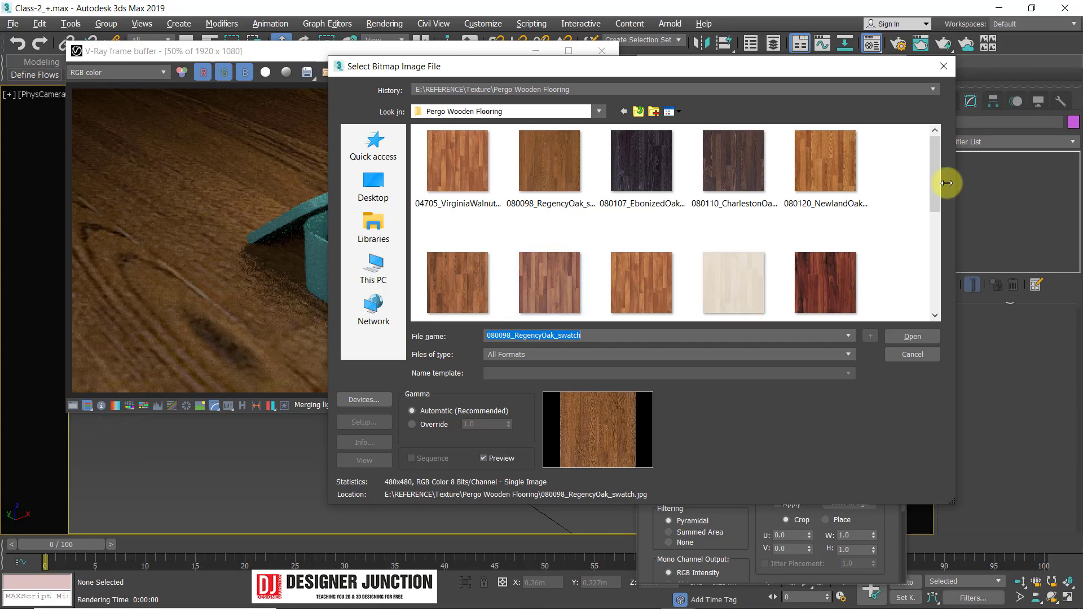
left_click_drag(935, 184, 929, 228)
double_click(749, 190)
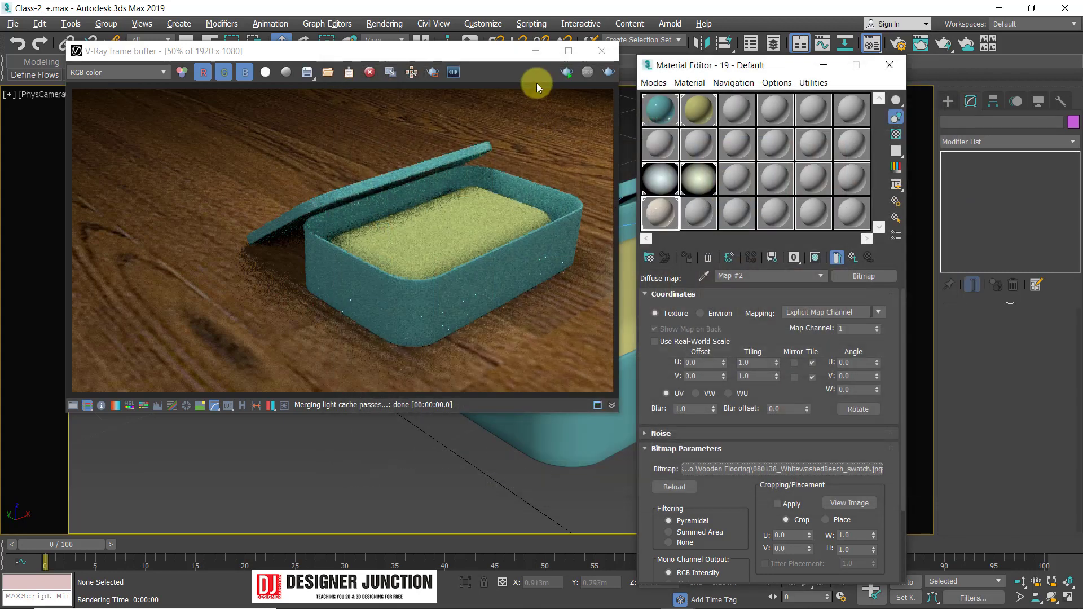
left_click(609, 72)
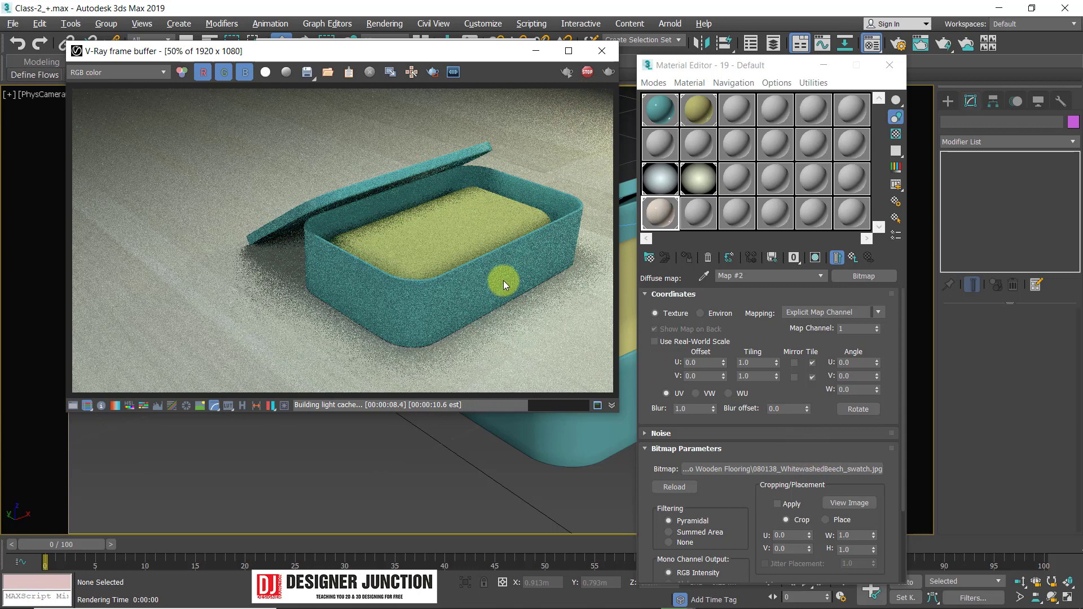
Replace the floor's diffuse bitmap with 20090930_779838_98231673.jpg from the wood texture folder and test-render the camera view.
left_click(786, 469)
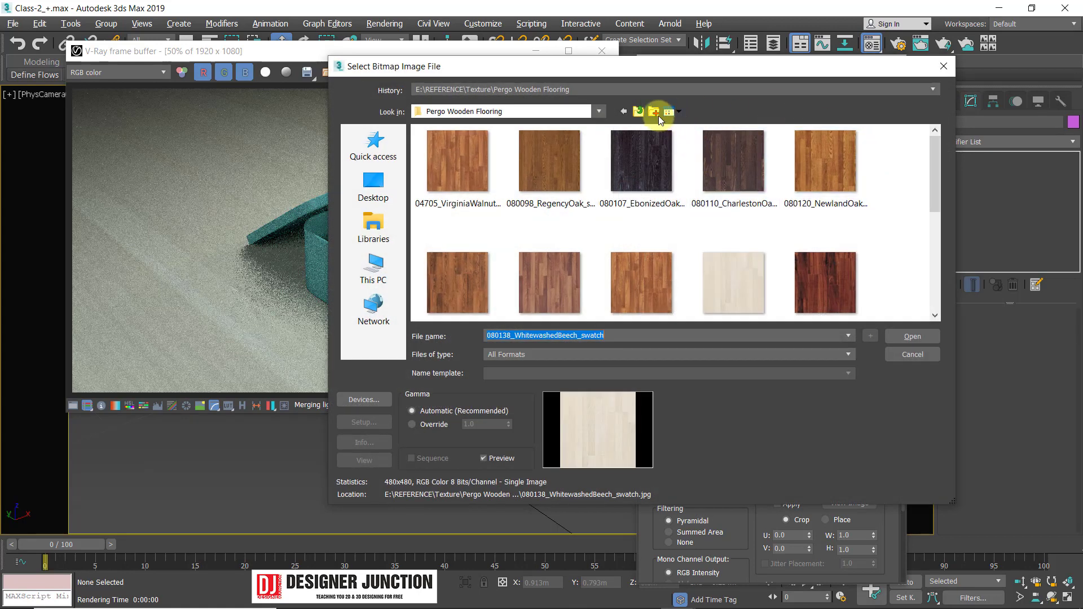
left_click_drag(939, 170, 926, 134)
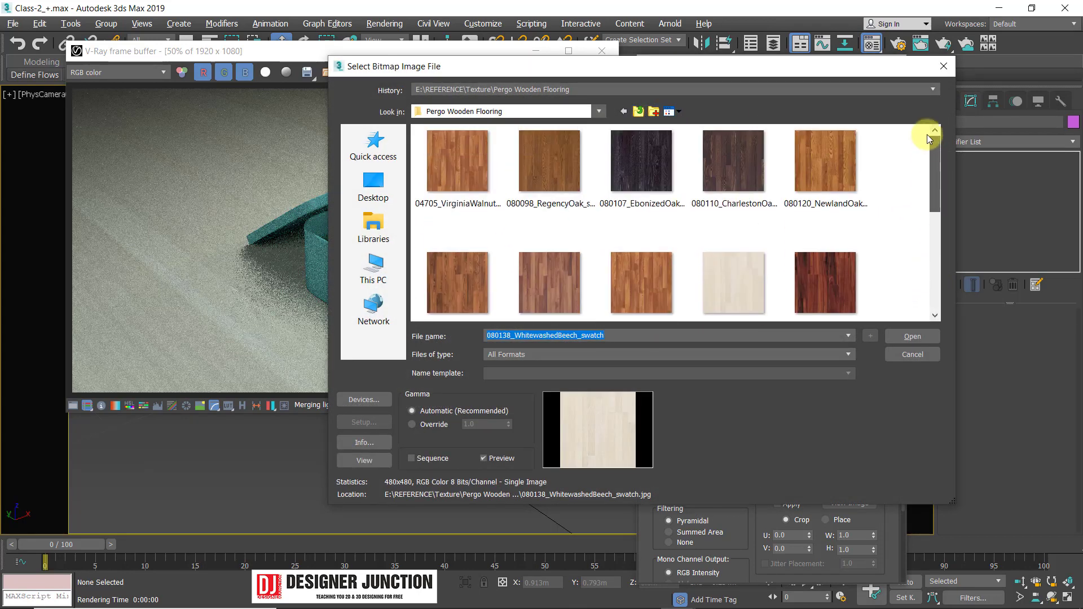
left_click(637, 111)
left_click_drag(932, 161, 937, 173)
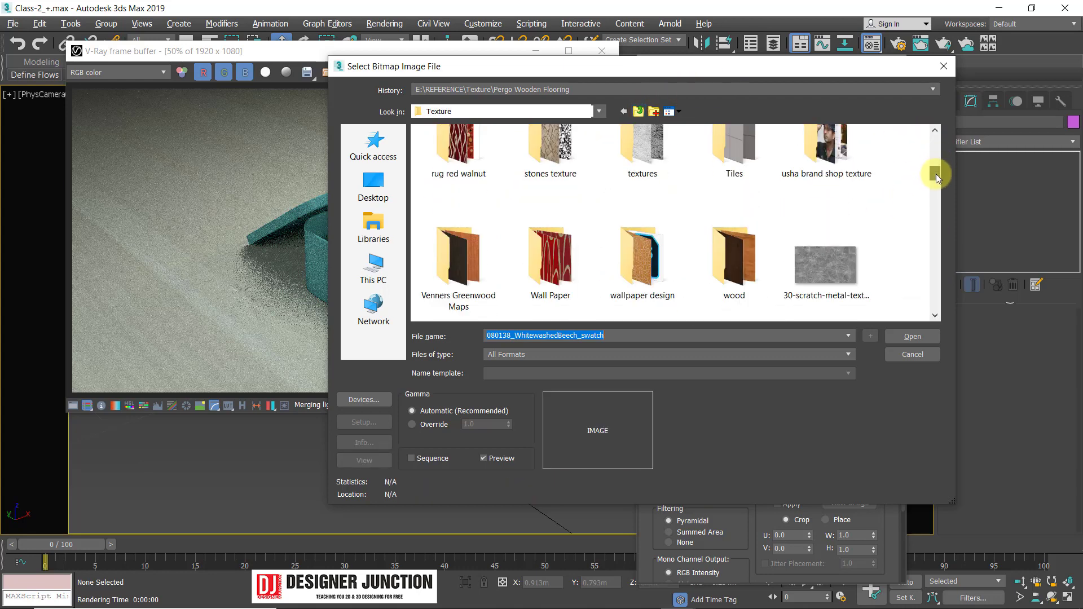
double_click(735, 256)
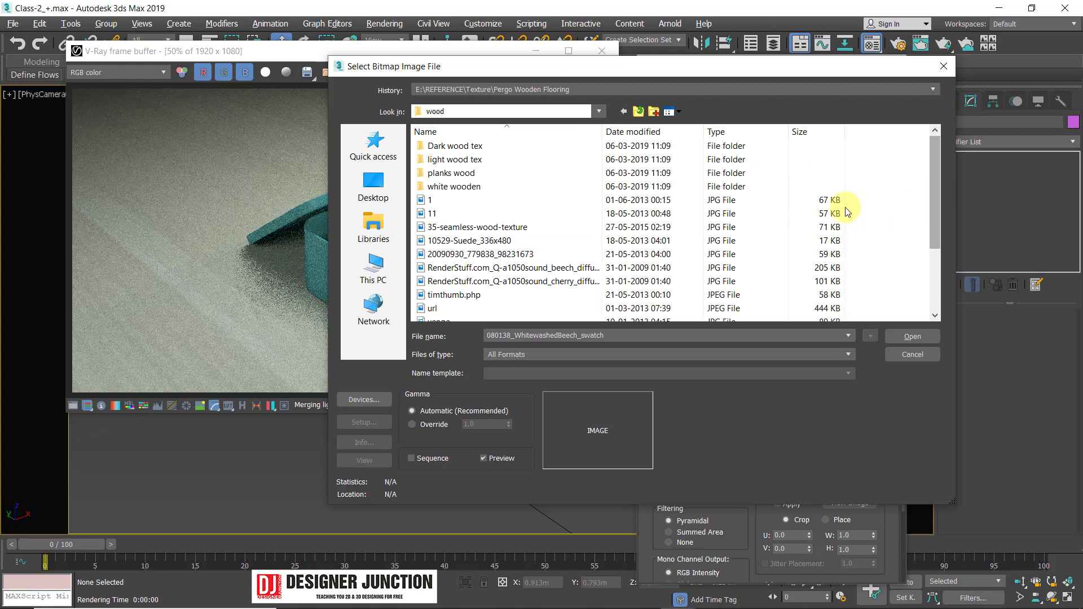
left_click(669, 111)
left_click(728, 145)
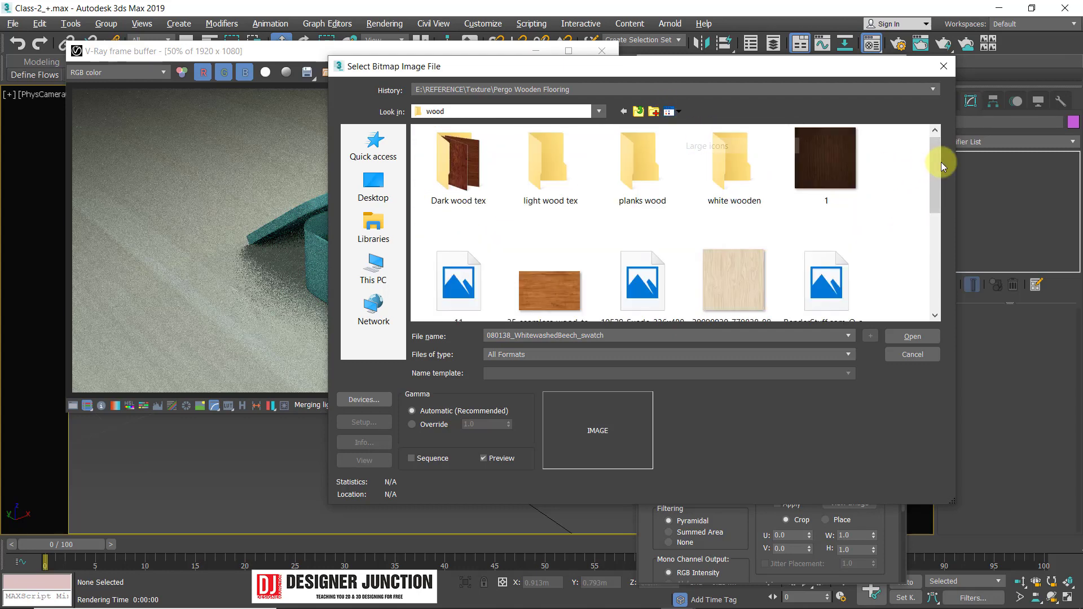
left_click_drag(940, 161, 986, 148)
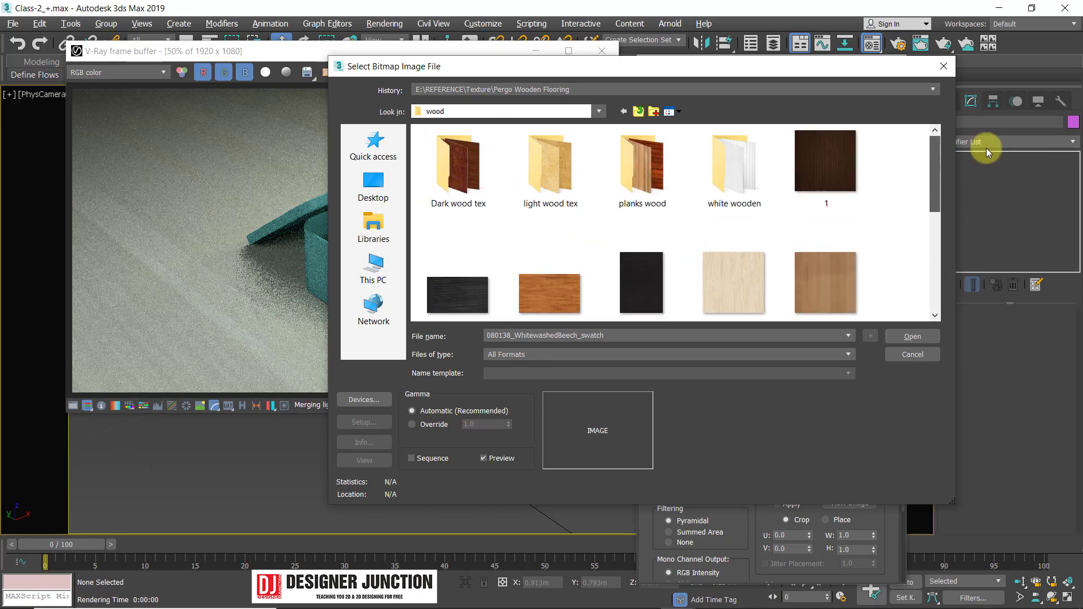
double_click(546, 304)
key("shift+q")
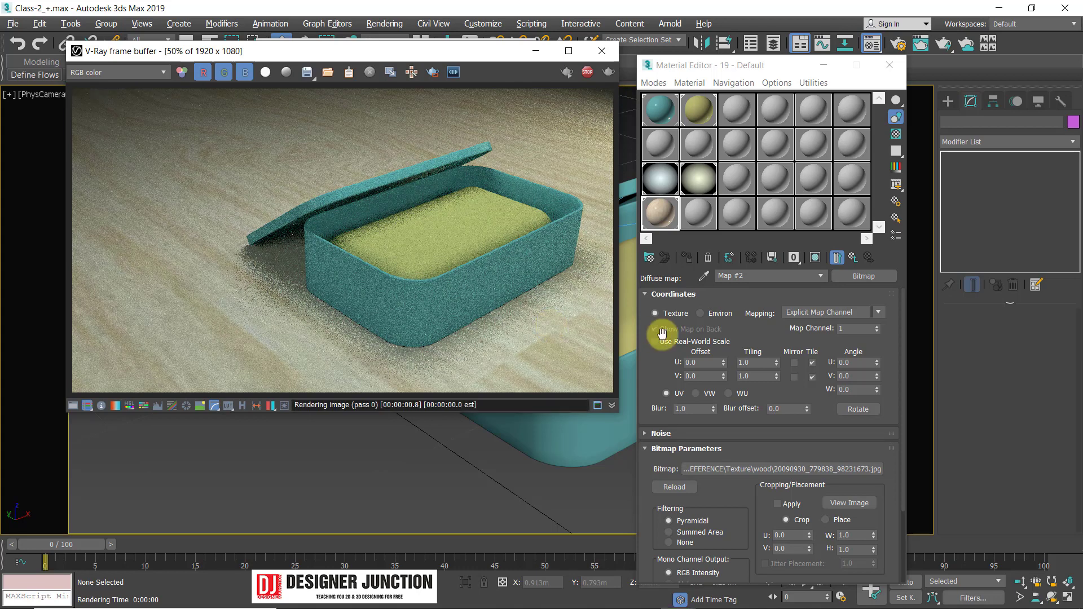
Examine the container, block and wooden floor up close in the render, and place the frame buffer beside the material editor.
scroll(466, 271, "up", 1)
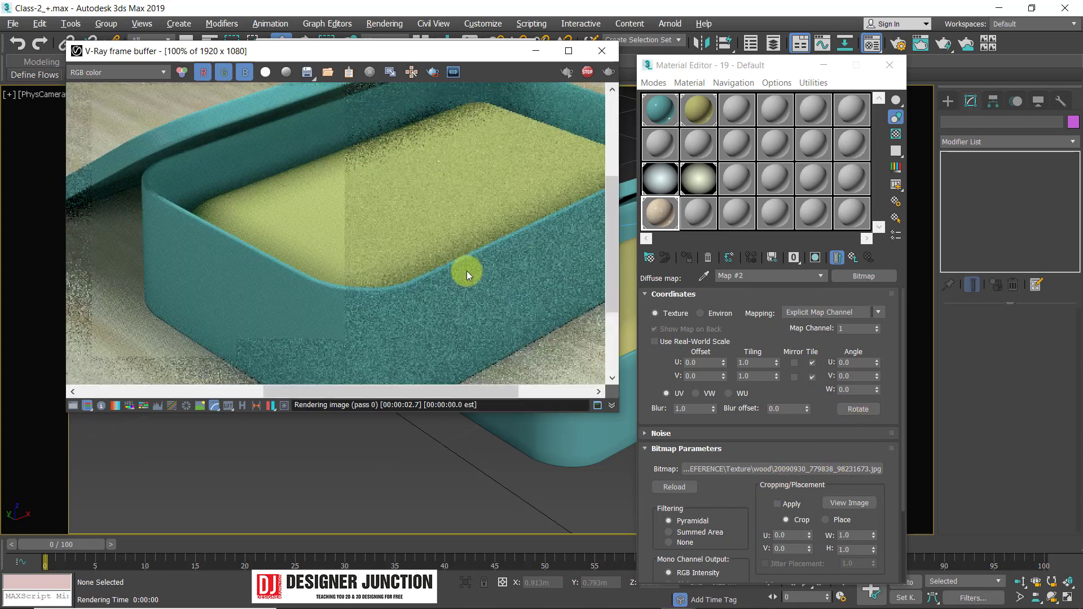
middle_click_drag(467, 270, 405, 282)
scroll(404, 282, "down", 1)
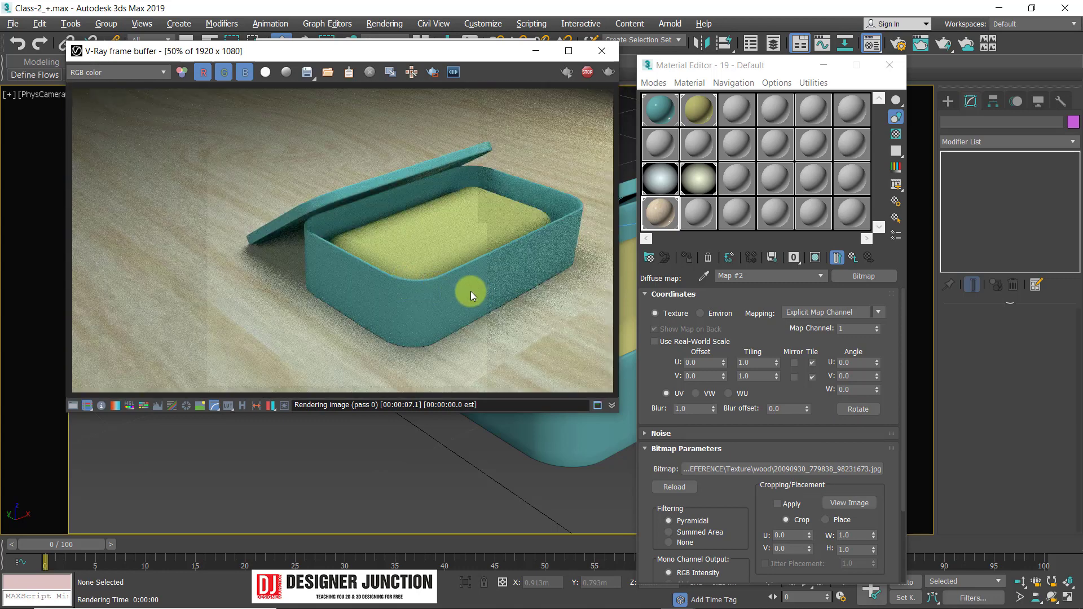
scroll(381, 320, "up", 1)
scroll(385, 316, "down", 1)
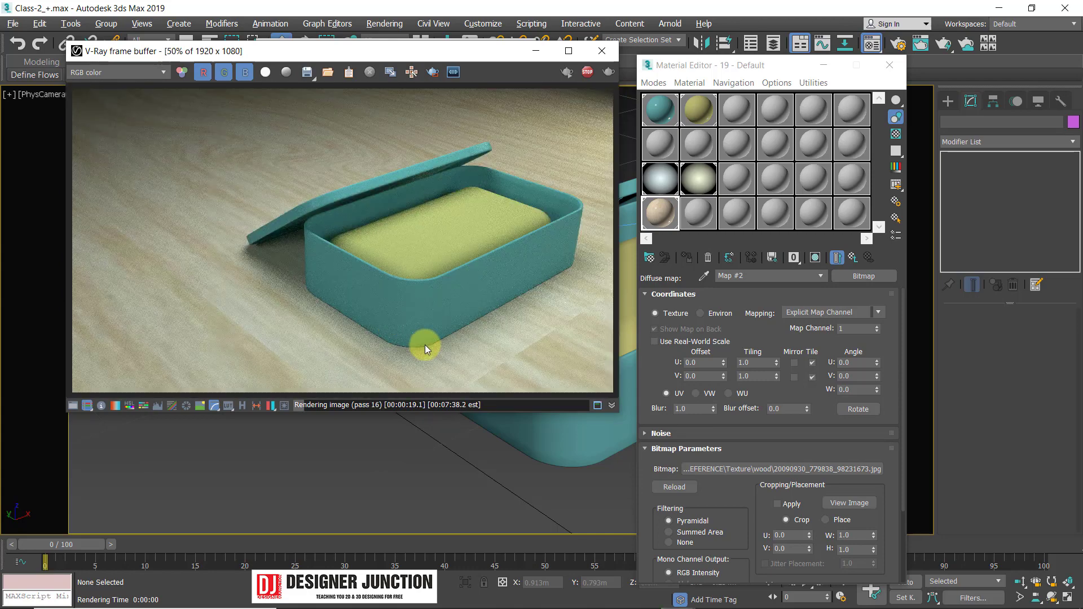
scroll(438, 330, "up", 1)
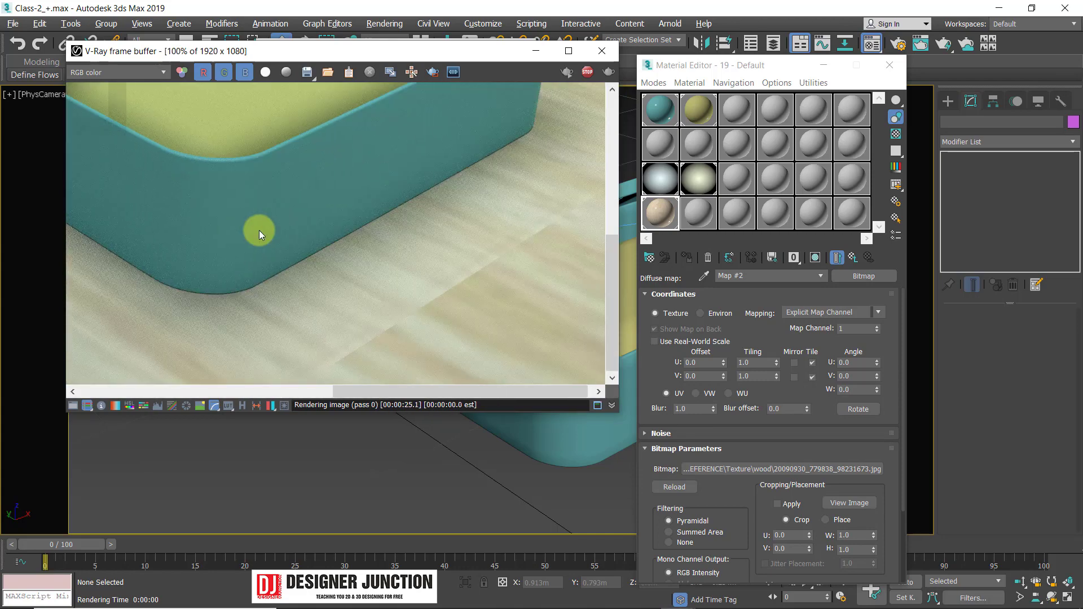
scroll(329, 244, "down", 1)
left_click_drag(76, 50, 343, 73)
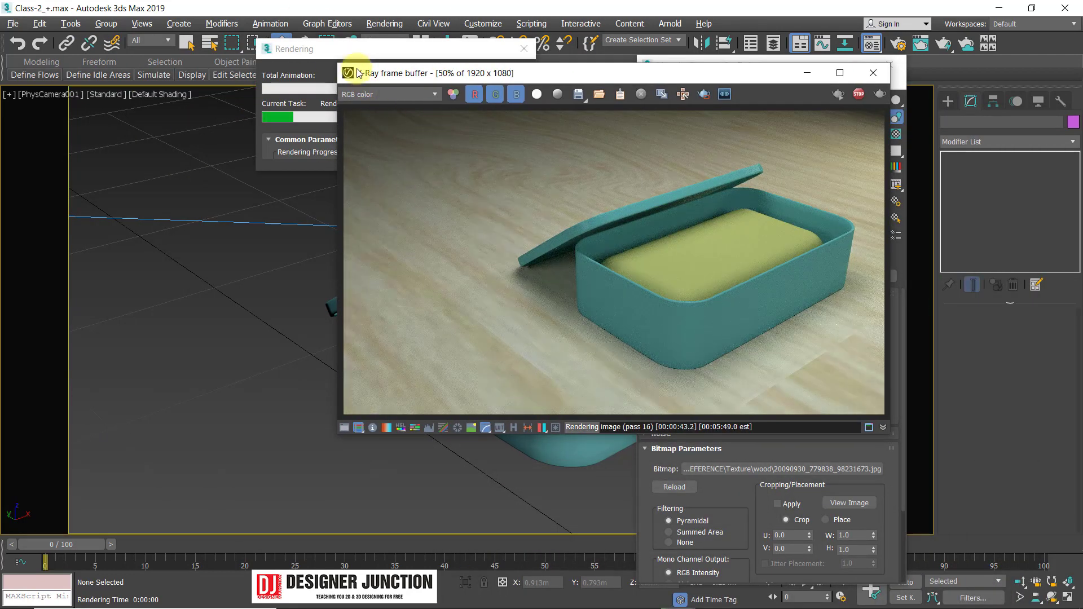
scroll(721, 232, "up", 1)
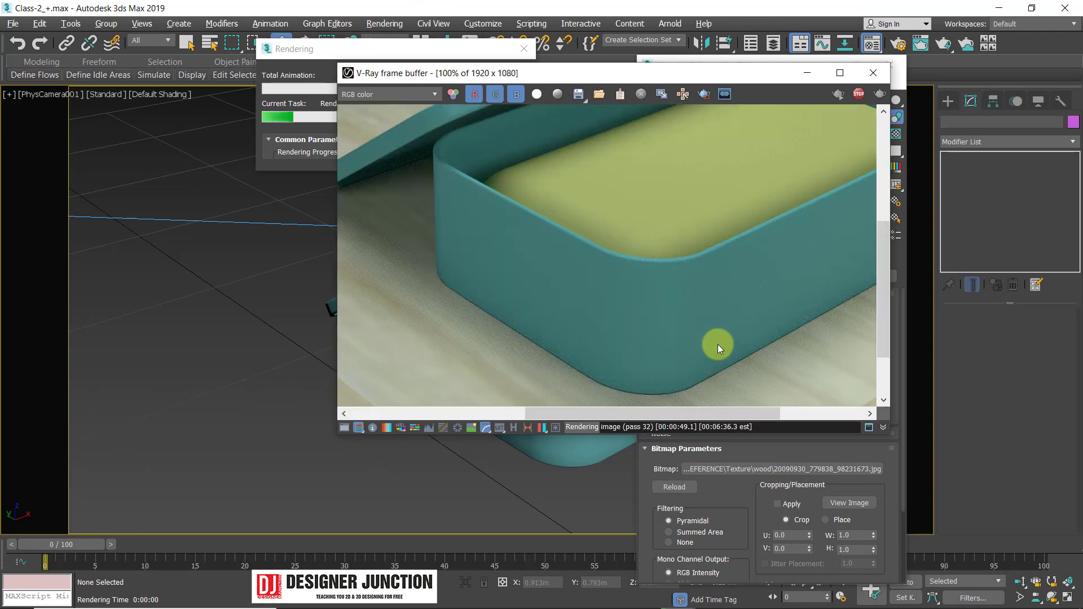
scroll(700, 305, "down", 1)
scroll(790, 296, "up", 1)
scroll(709, 284, "down", 1)
middle_click_drag(804, 296, 585, 277)
scroll(709, 284, "up", 1)
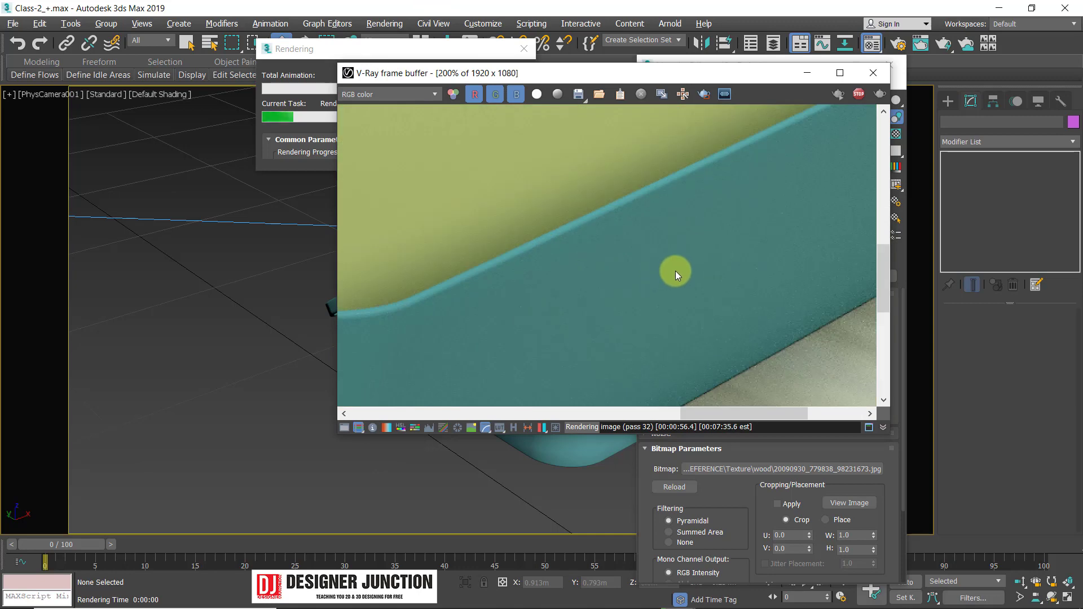
scroll(676, 271, "down", 1)
left_click_drag(635, 79, 378, 50)
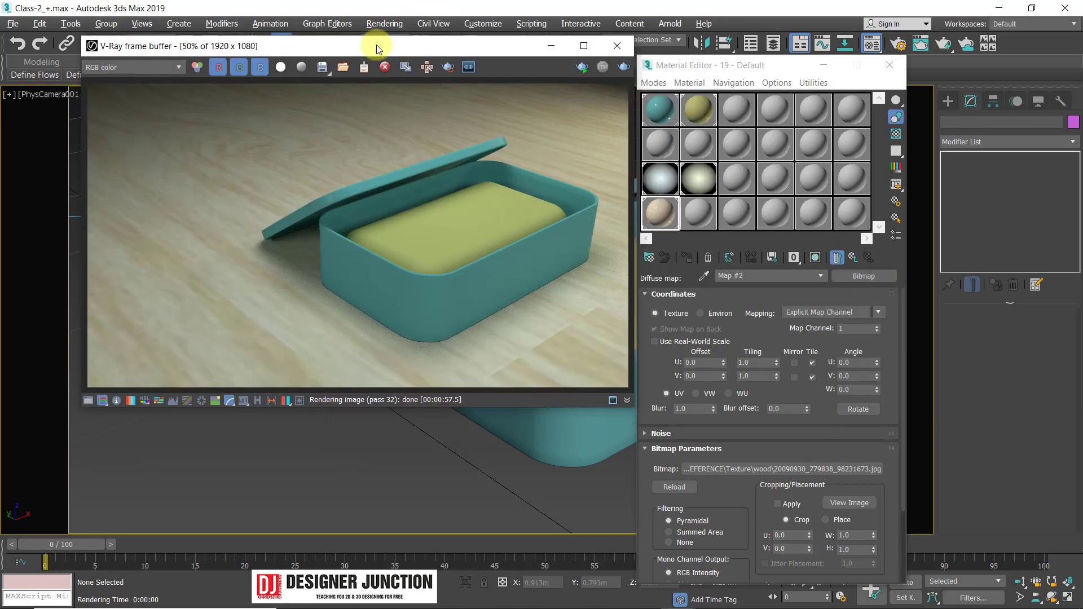
Set the reflection color value of the teal 01 - Default material to 50, and close the material editor and frame buffer.
left_click(660, 107)
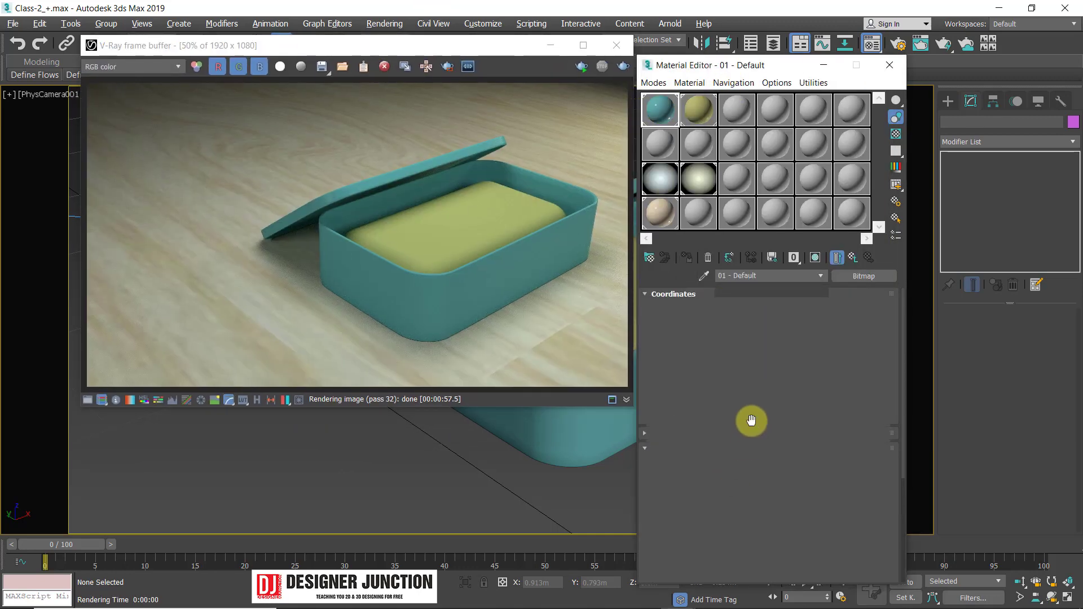
left_click(727, 351)
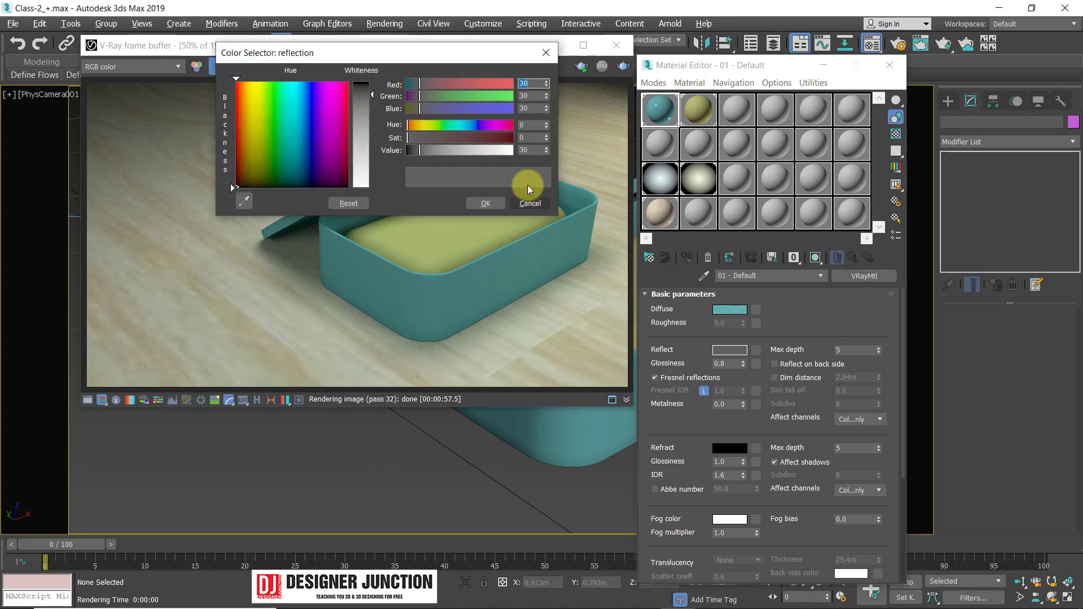
left_click(531, 151)
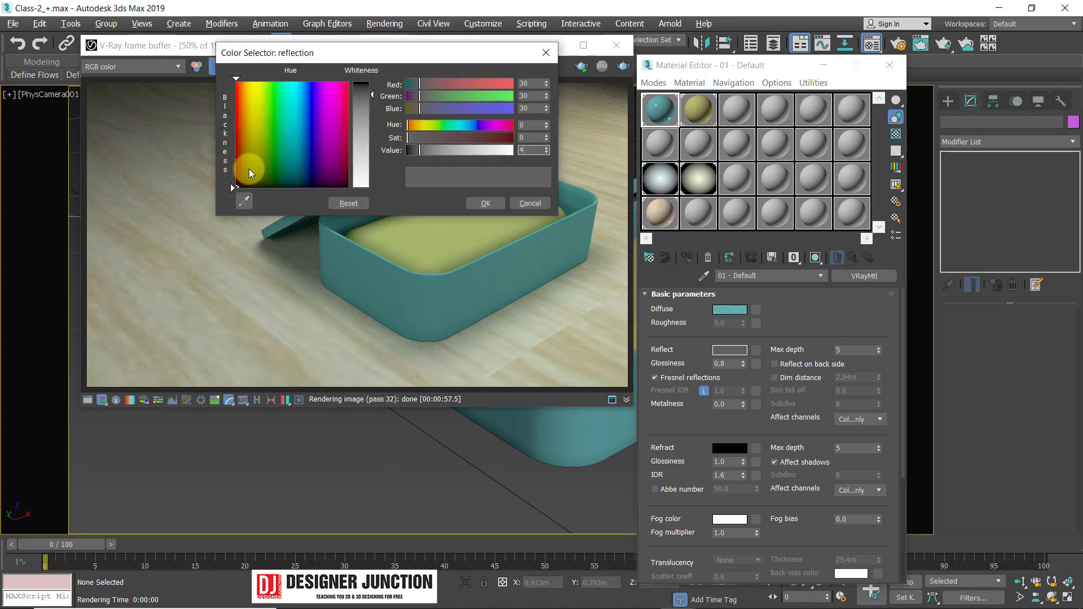
key("Return")
type("50")
key("Return")
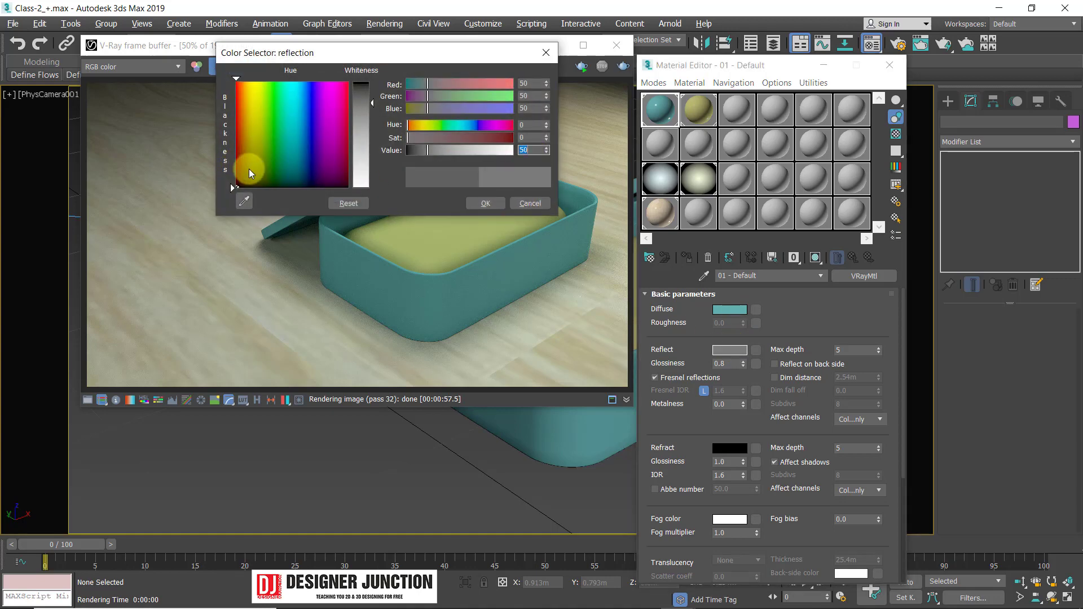
left_click(486, 204)
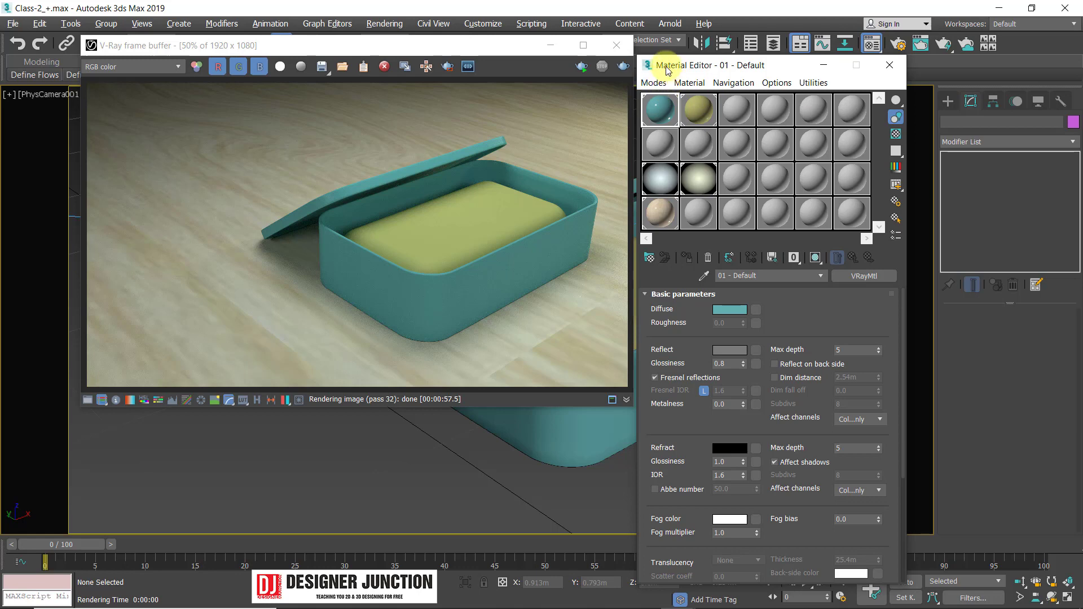
left_click_drag(694, 65, 720, 56)
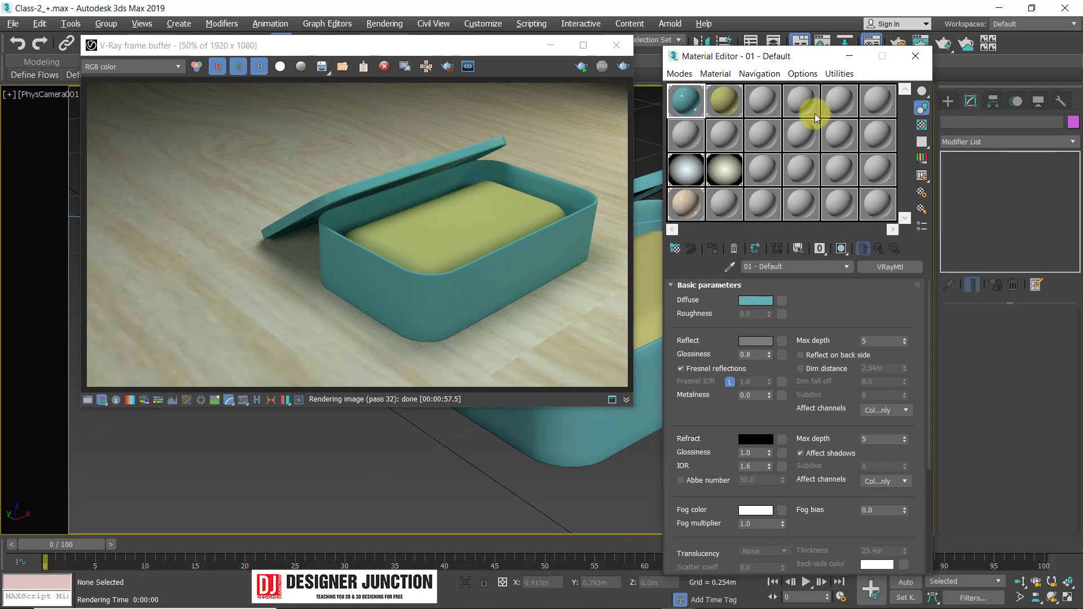
left_click(438, 198)
left_click(923, 66)
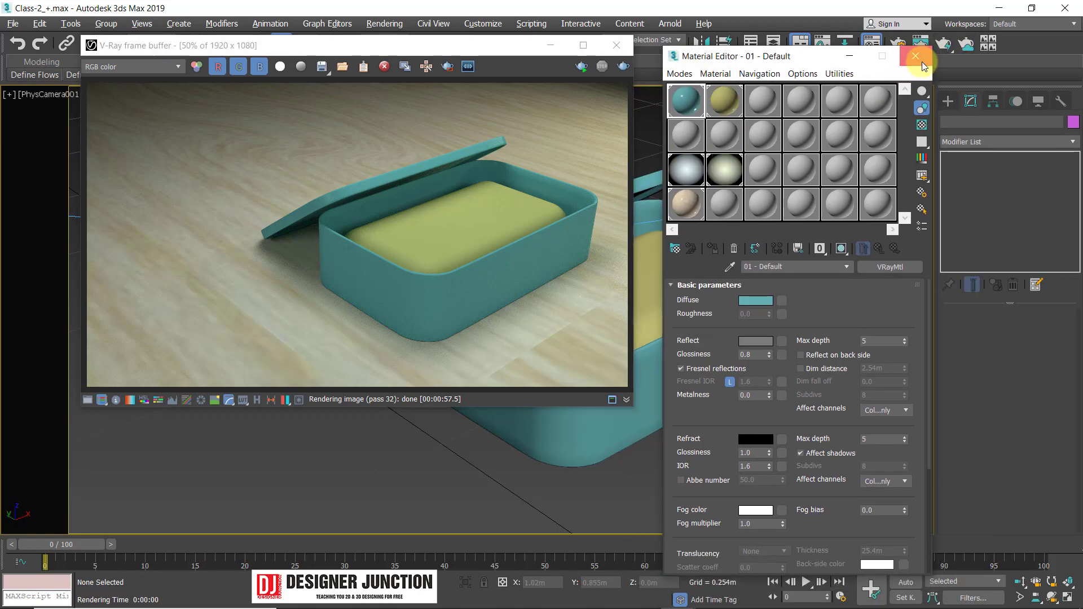
left_click(617, 45)
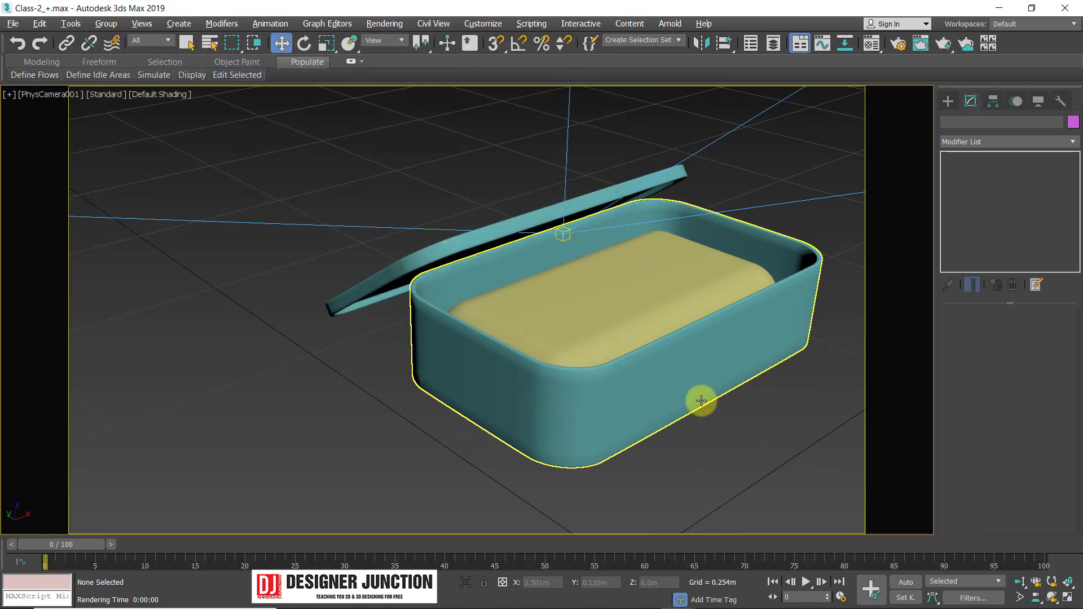
Review the light setup and container in the maximized top, left and camera views in turn.
key("alt+w")
middle_click(331, 208)
key("alt+w")
key("alt+w")
middle_click(284, 418)
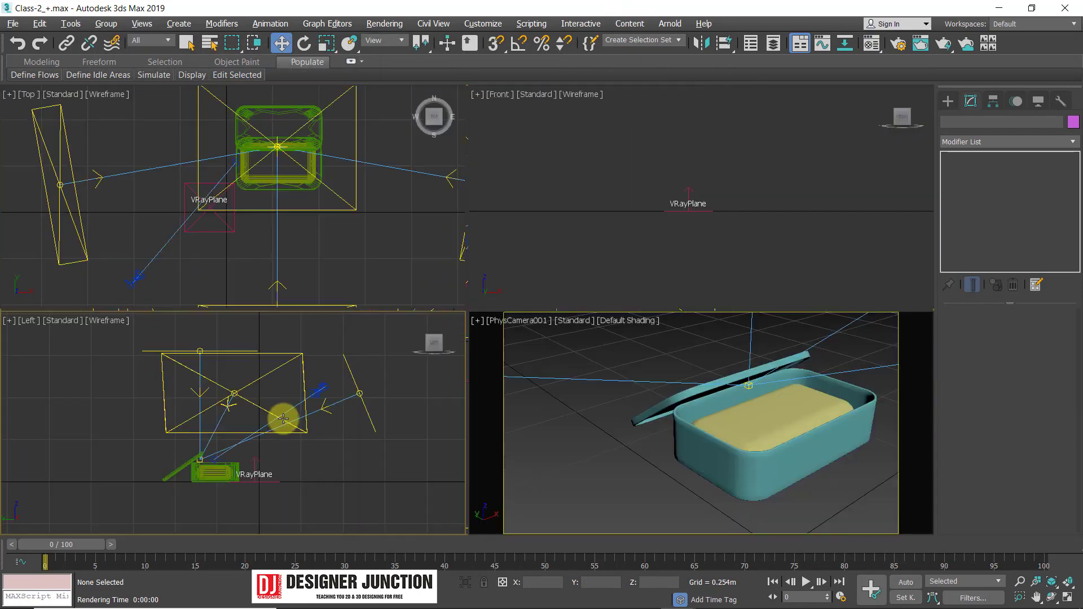
key("alt+w")
key("alt+w")
middle_click(670, 463)
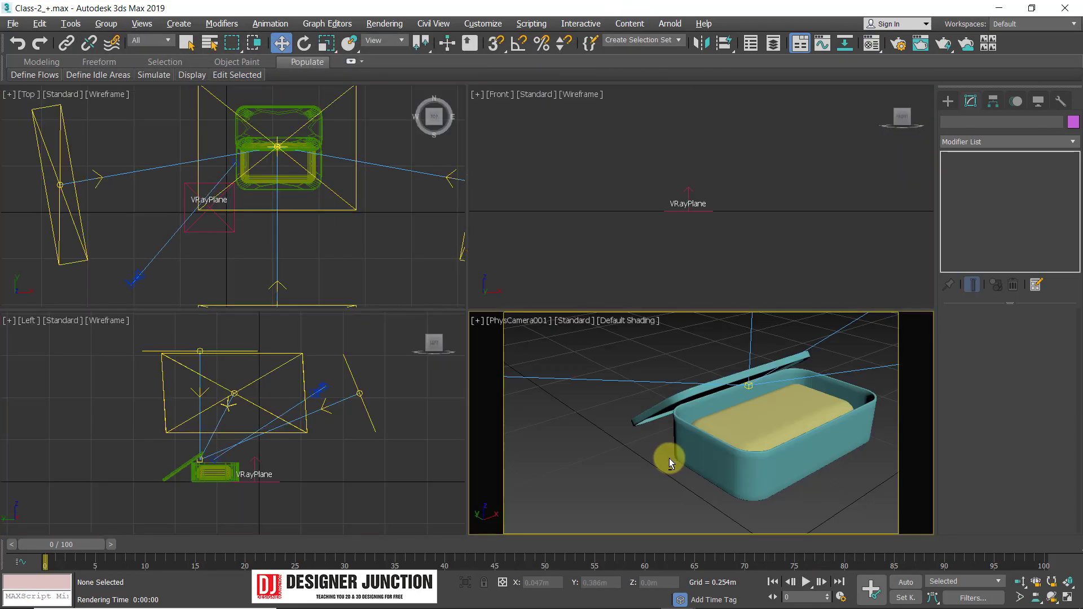
key("alt+w")
Check the settings of the overhead, side and front VRay lights in the maximized top view, and clear the selection.
key("alt+w")
middle_click(372, 188)
key("alt+w")
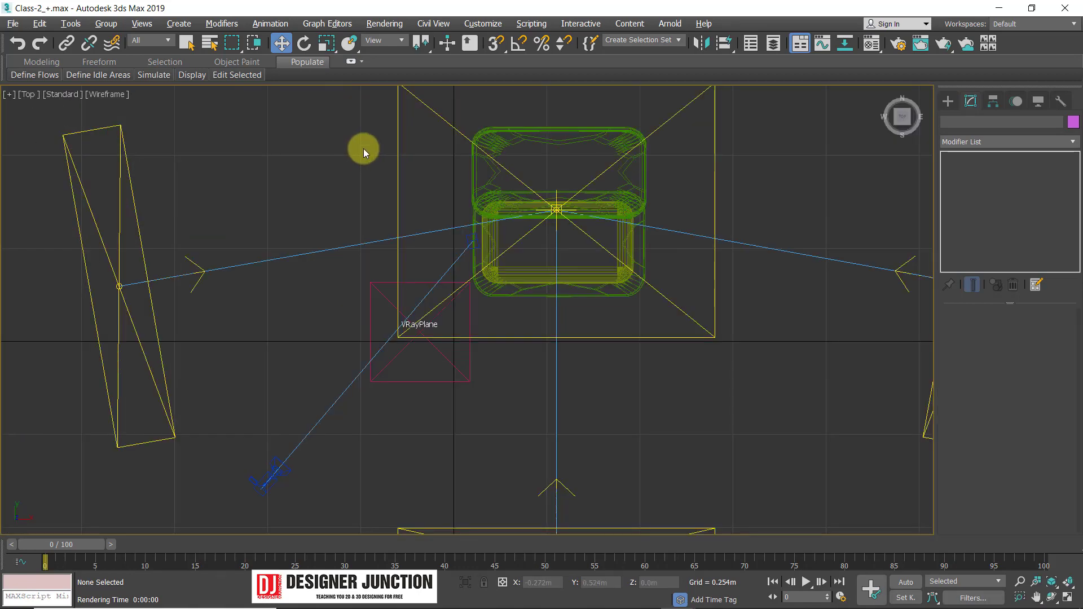
left_click_drag(356, 148, 435, 191)
middle_click_drag(522, 217, 469, 261)
scroll(474, 264, "down", 3)
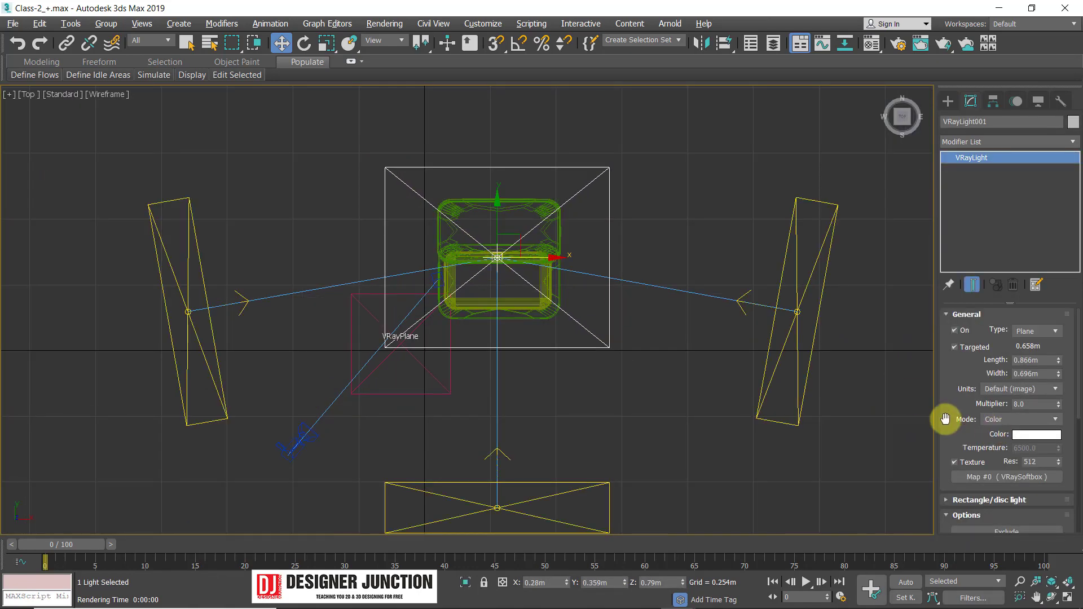
left_click_drag(921, 179, 758, 260)
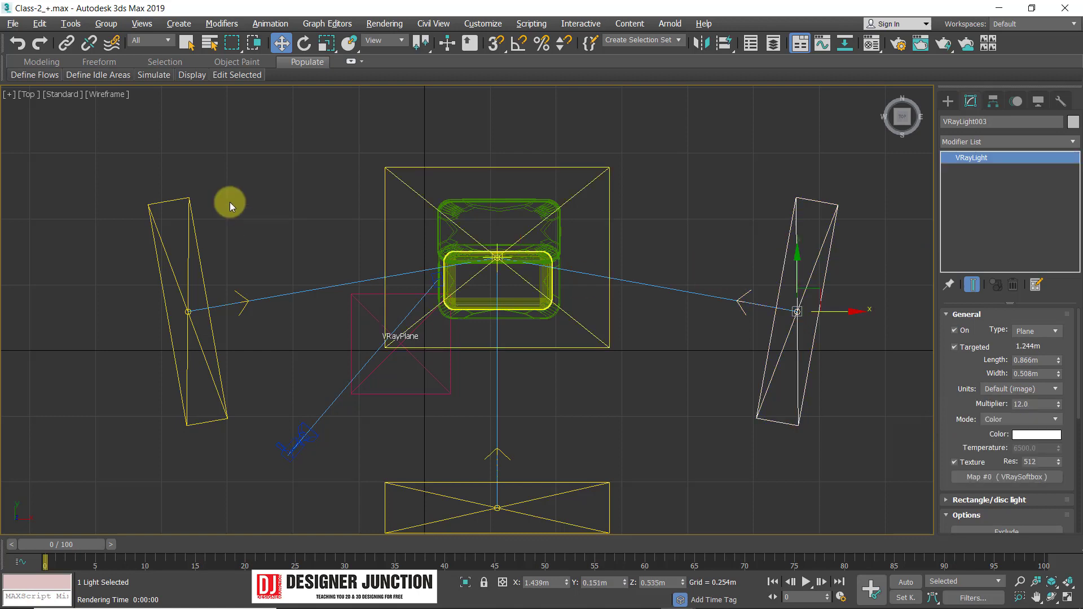
left_click_drag(126, 133, 304, 371)
middle_click_drag(599, 360, 580, 282)
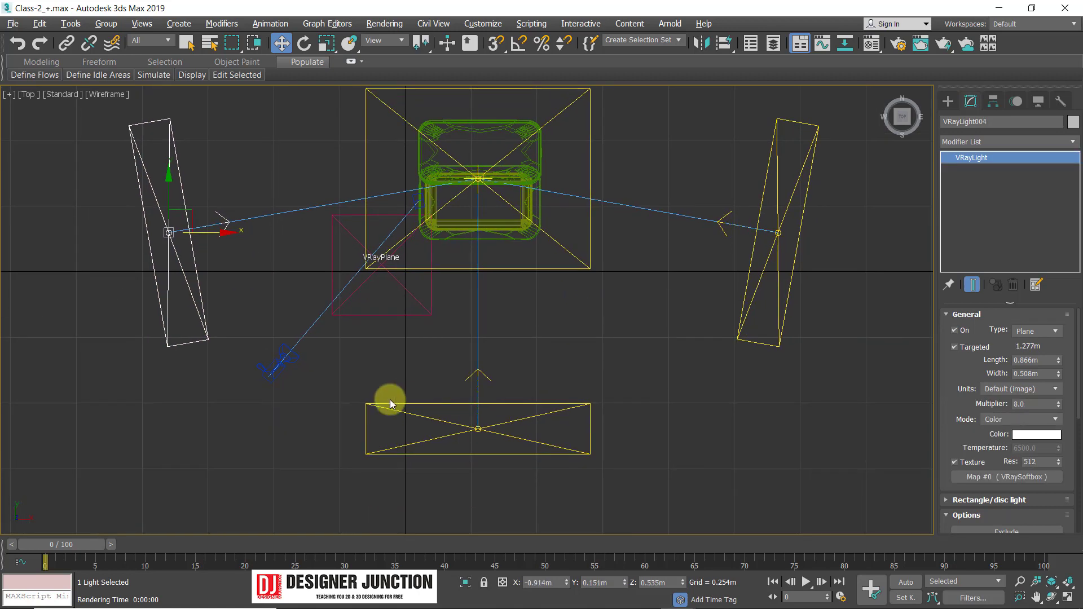
left_click_drag(351, 385, 438, 441)
mouse_move(410, 290)
middle_mouse_down()
mouse_move(416, 344)
mouse_move(405, 292)
middle_mouse_up()
left_click(676, 398)
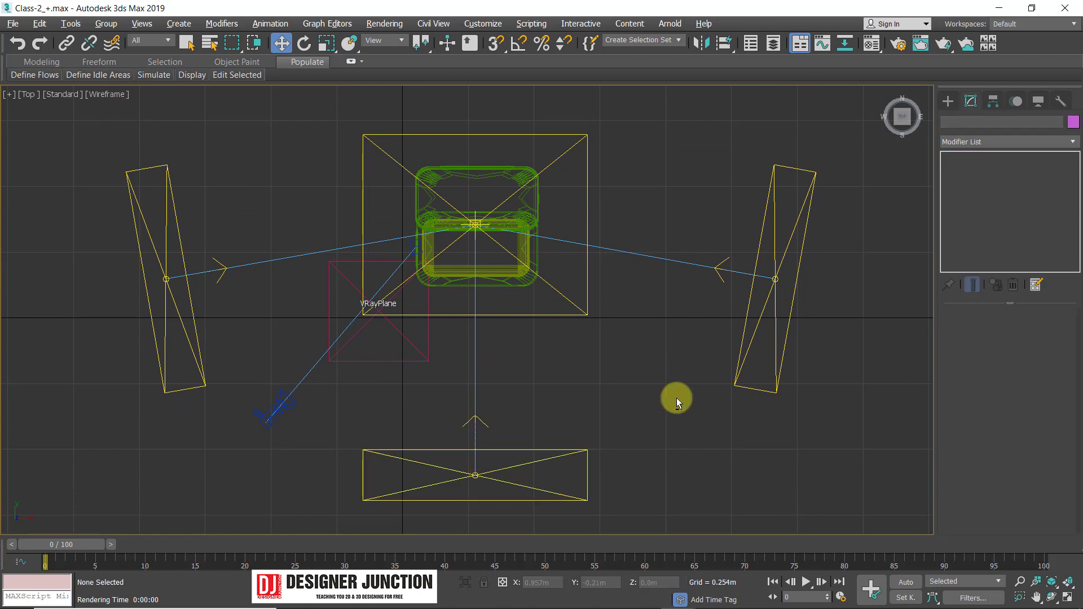
Return to the maximized camera view and test-render it with the more reflective container material.
key("alt+w")
middle_click(712, 411)
key("alt+w")
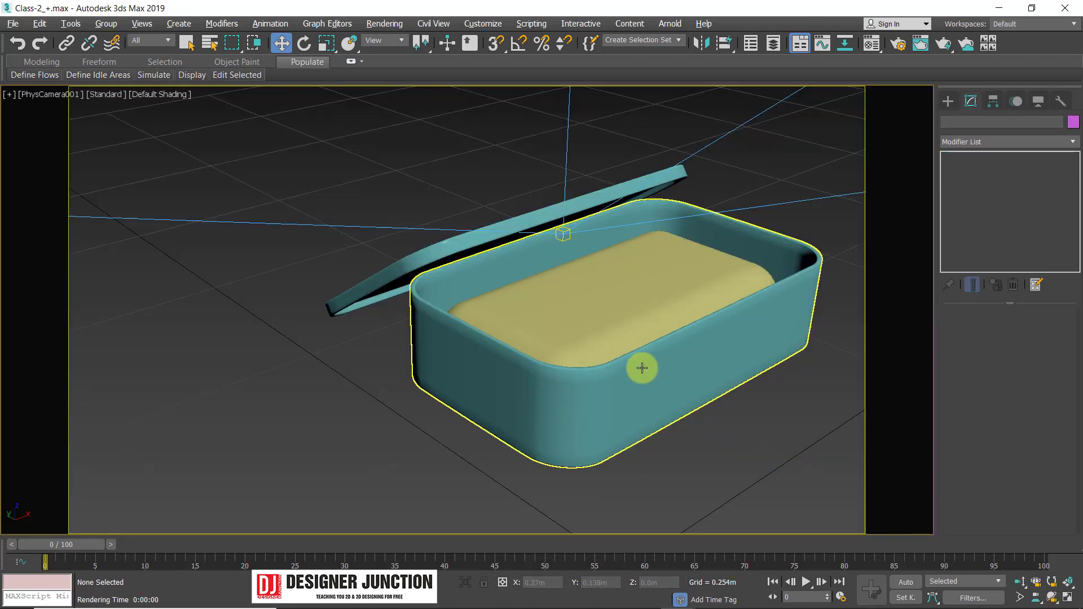
key("shift+q")
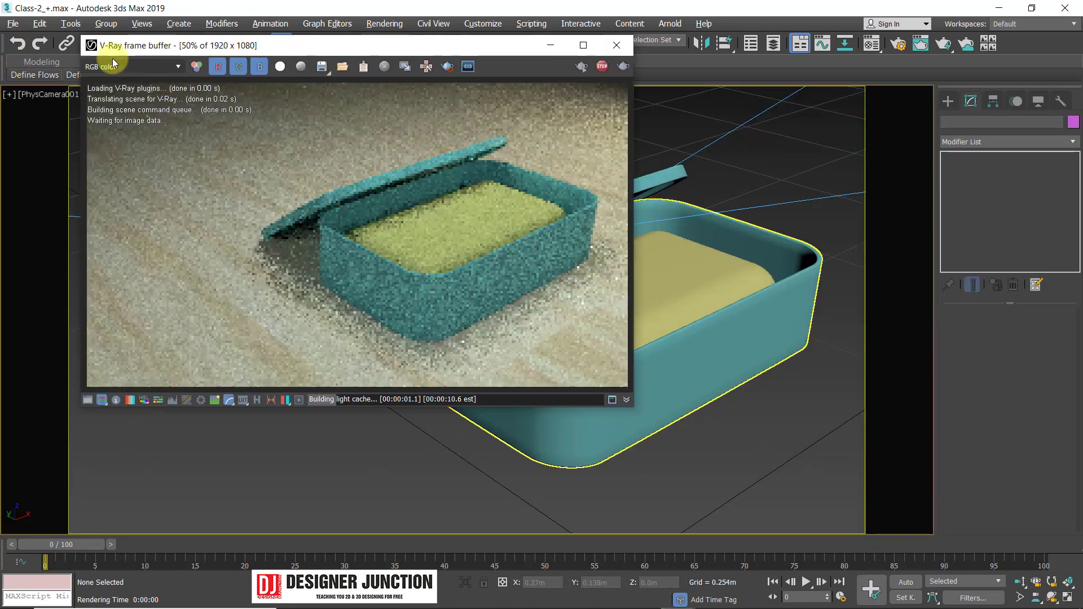
left_click_drag(102, 47, 291, 100)
Check the teal container material's settings, close the material editor and render the camera view again.
left_click(872, 45)
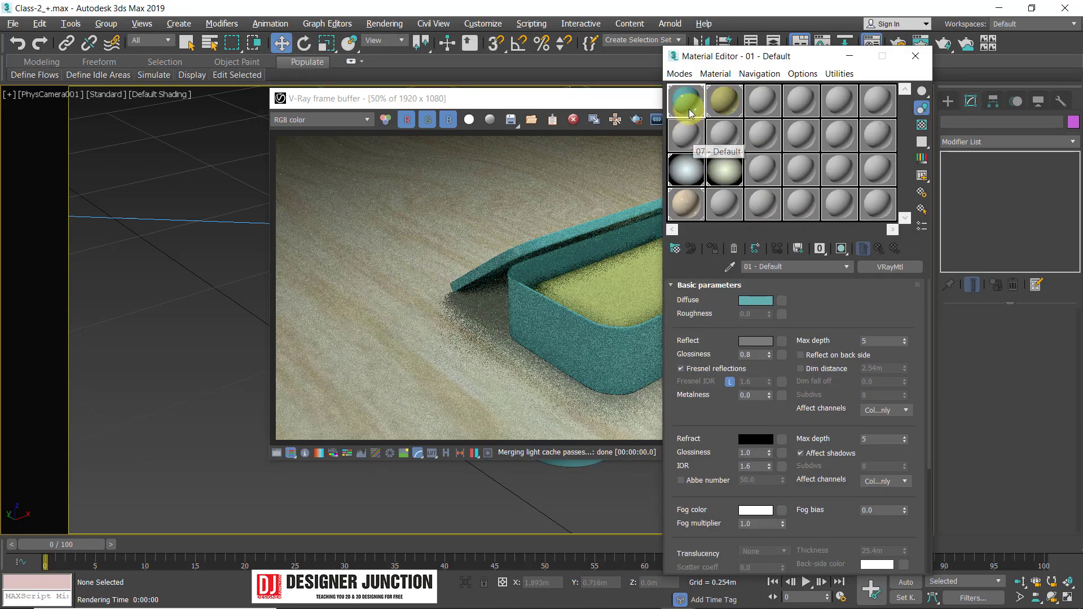
left_click(916, 56)
left_click(812, 120)
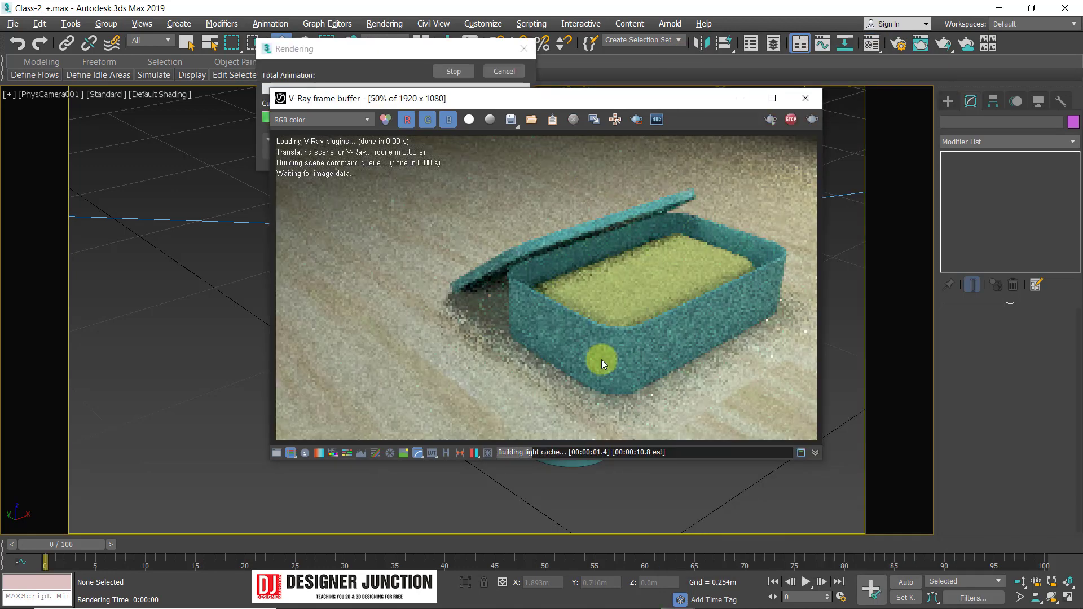
left_click_drag(291, 97, 351, 73)
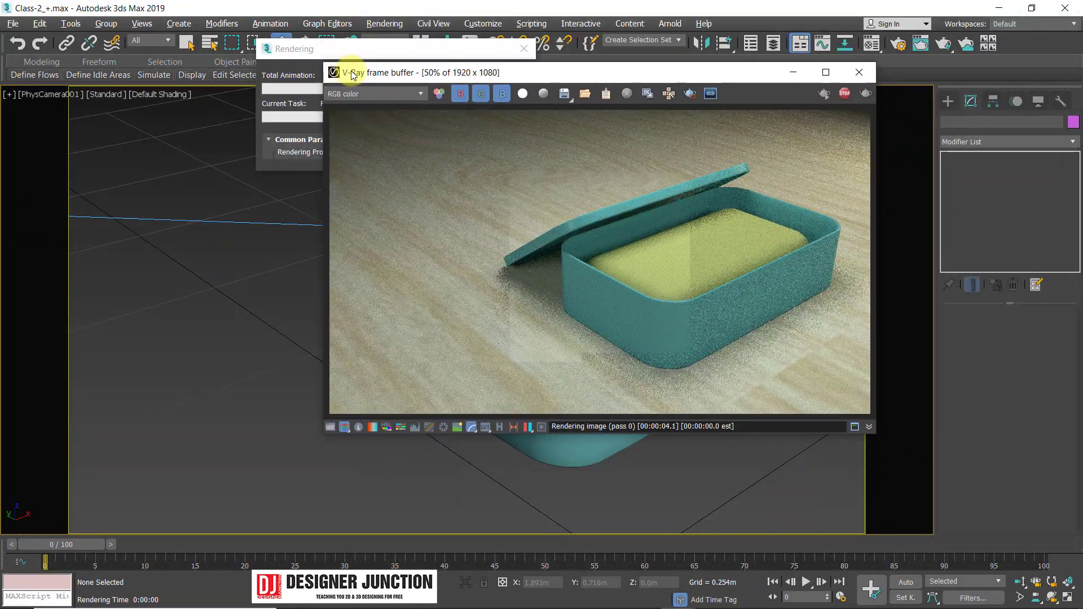
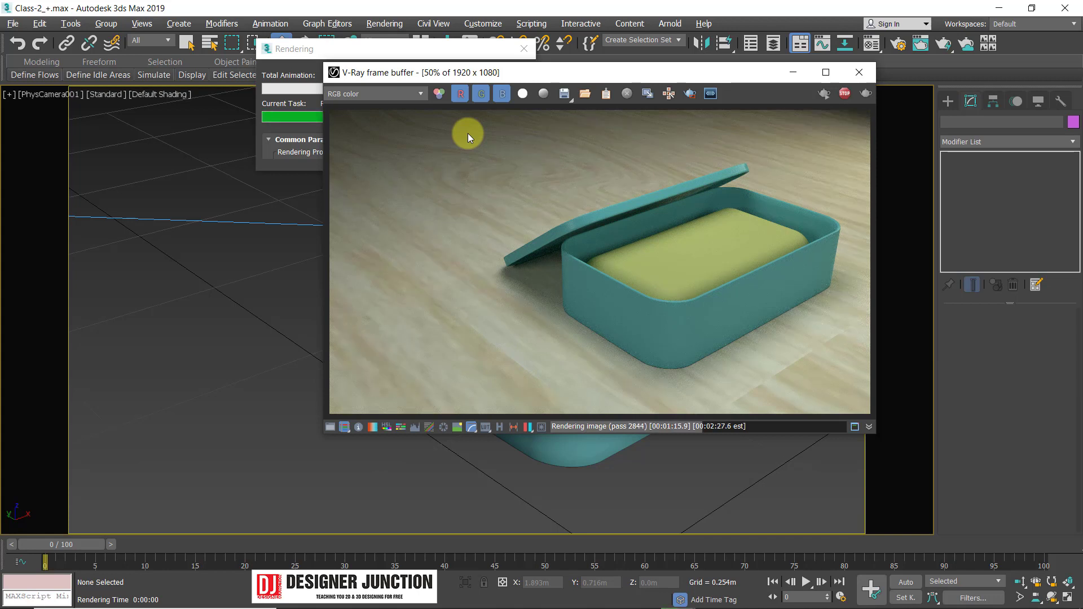
Enlarge the running render to full screen and examine the container lid's edge and corner up close.
mouse_move(347, 74)
left_mouse_down()
mouse_move(454, 232)
mouse_move(381, 74)
mouse_move(375, 119)
mouse_move(573, 120)
mouse_move(338, 73)
left_mouse_up()
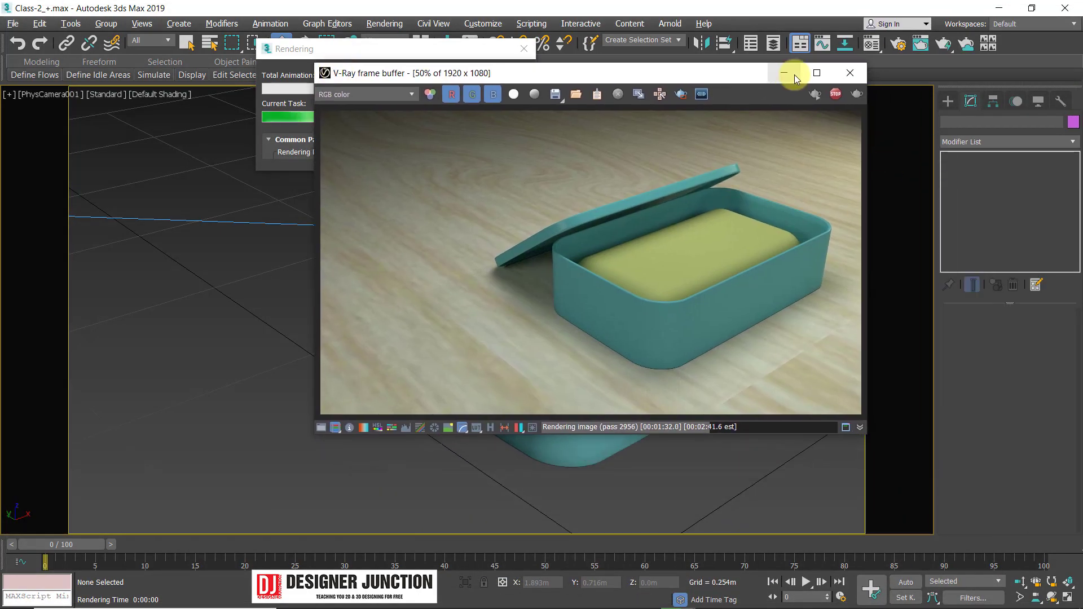
left_click(807, 73)
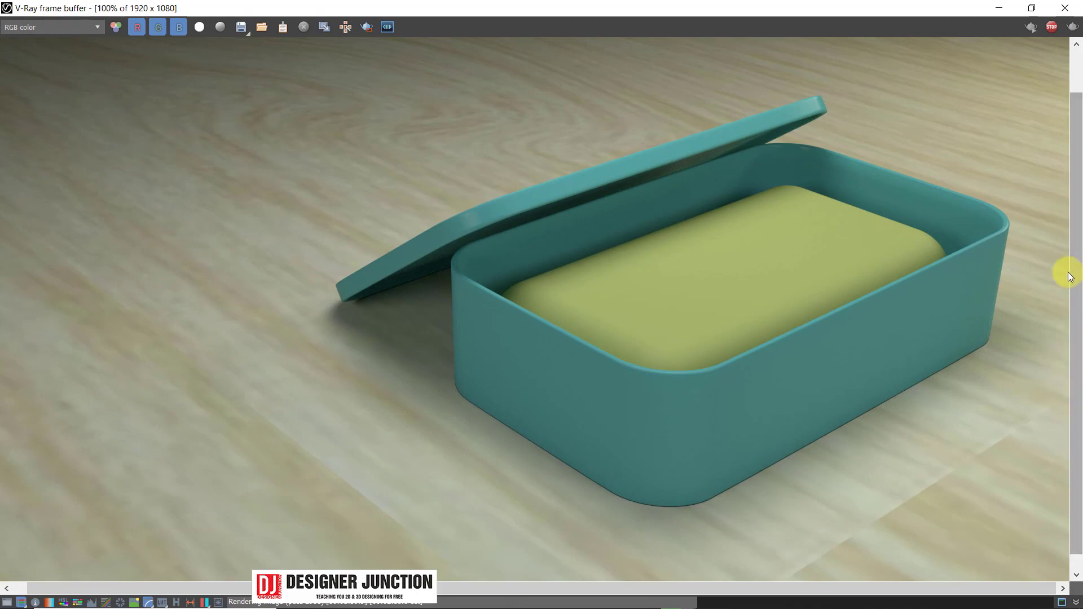
left_click(1032, 8)
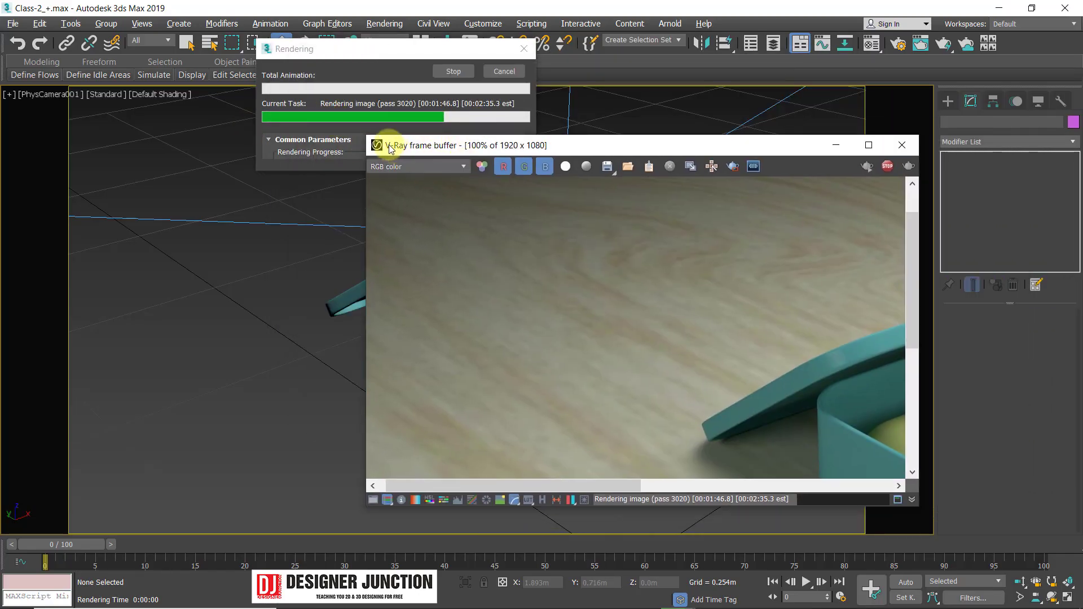
left_click_drag(387, 144, 338, 77)
double_click(337, 73)
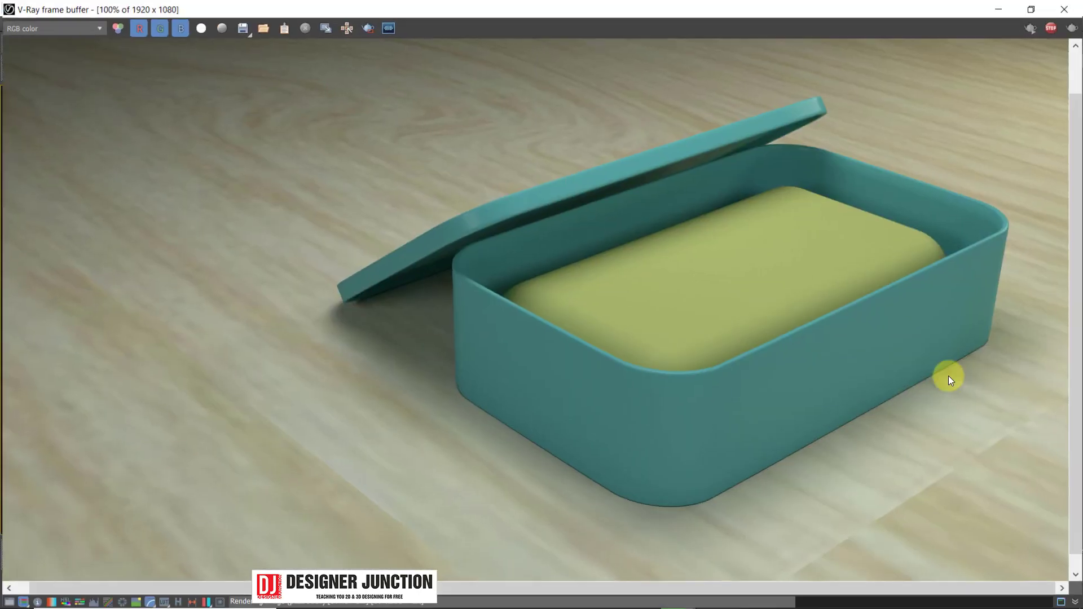
scroll(749, 95, "up", 1)
scroll(723, 76, "up", 3)
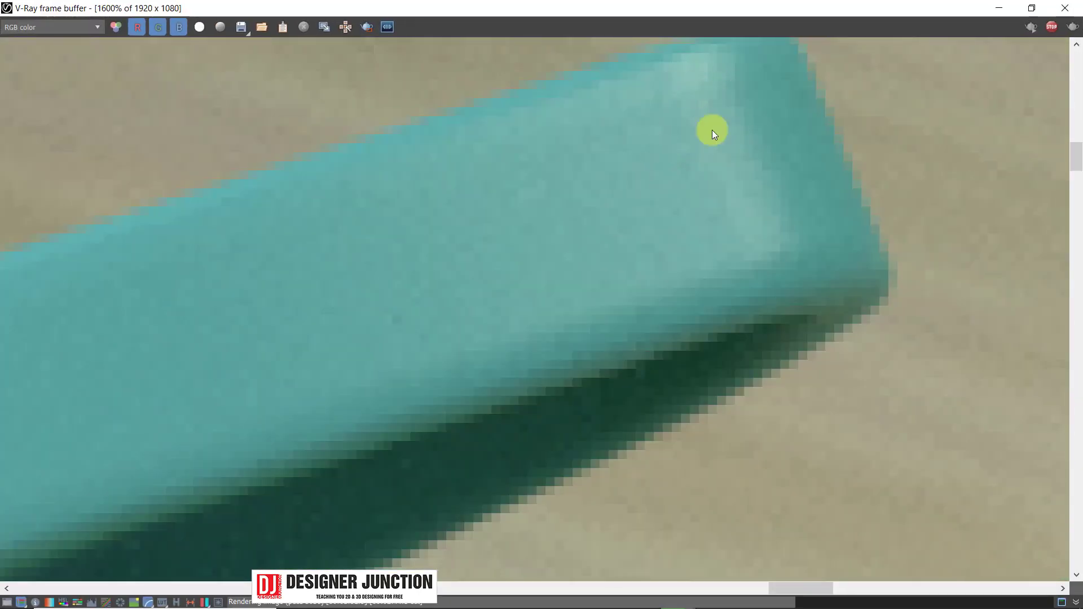
scroll(688, 178, "down", 2)
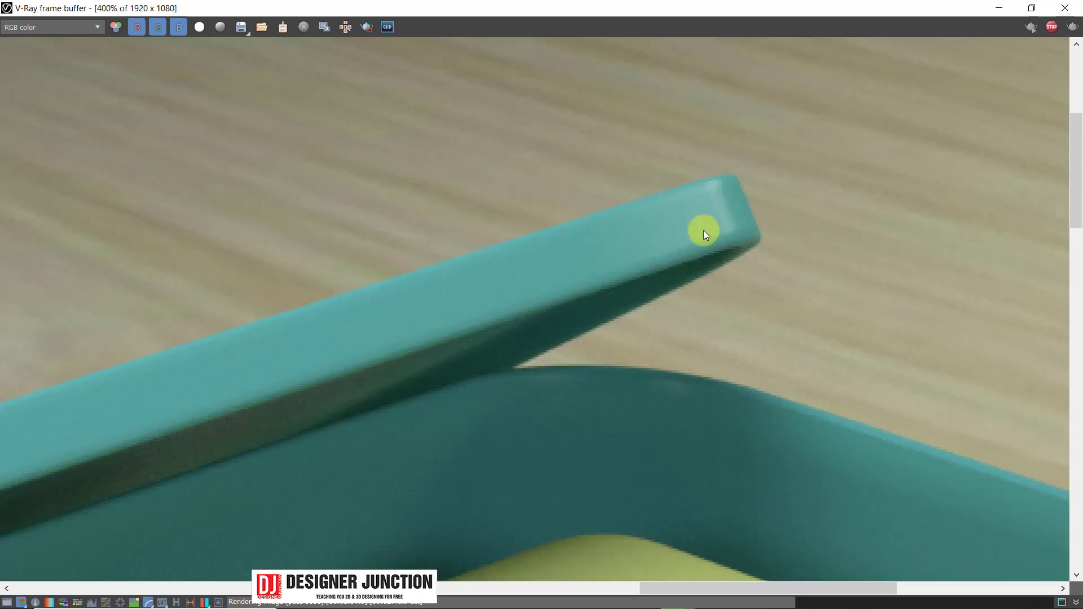
middle_click_drag(703, 230, 726, 71)
scroll(735, 115, "down", 1)
scroll(830, 302, "up", 1)
Examine the container's rim, its rounded corners and the edges of the yellow block in the enlarged render.
middle_click_drag(827, 294, 248, 45)
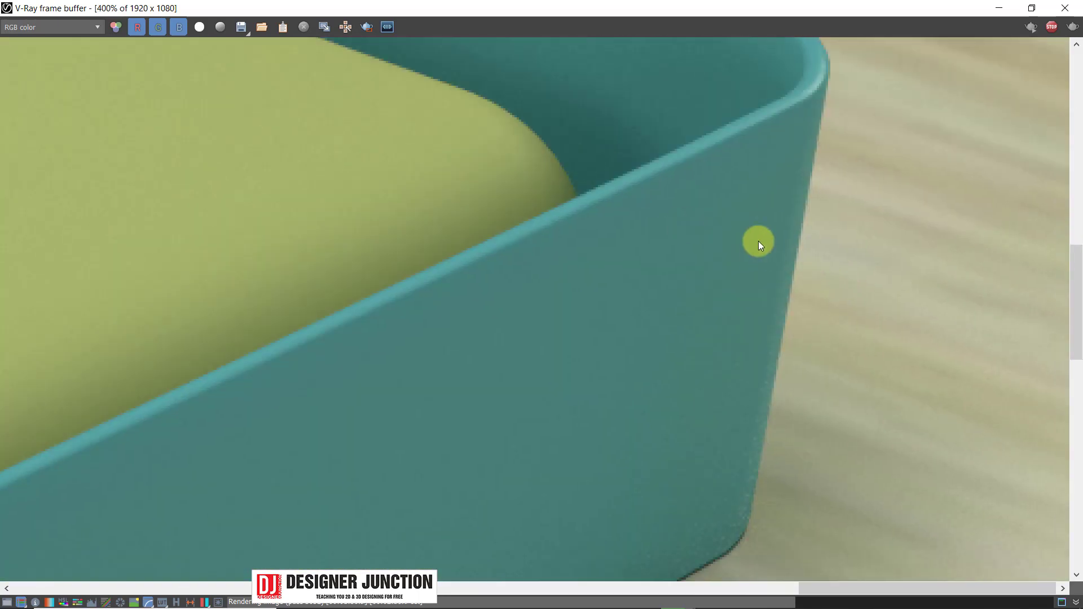
scroll(828, 146, "up", 1)
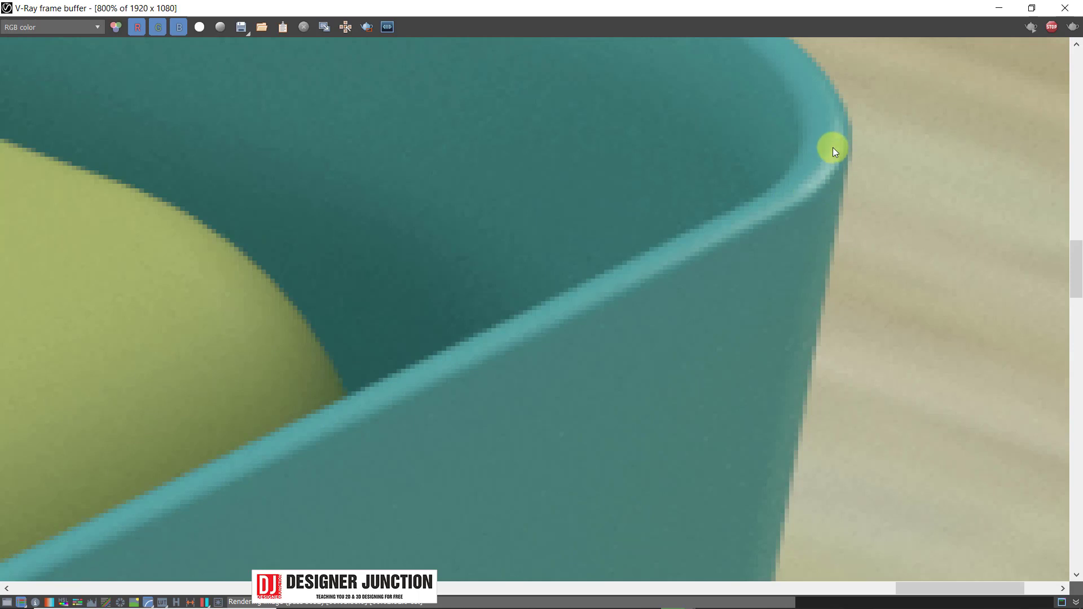
scroll(723, 226, "down", 3)
scroll(652, 307, "up", 1)
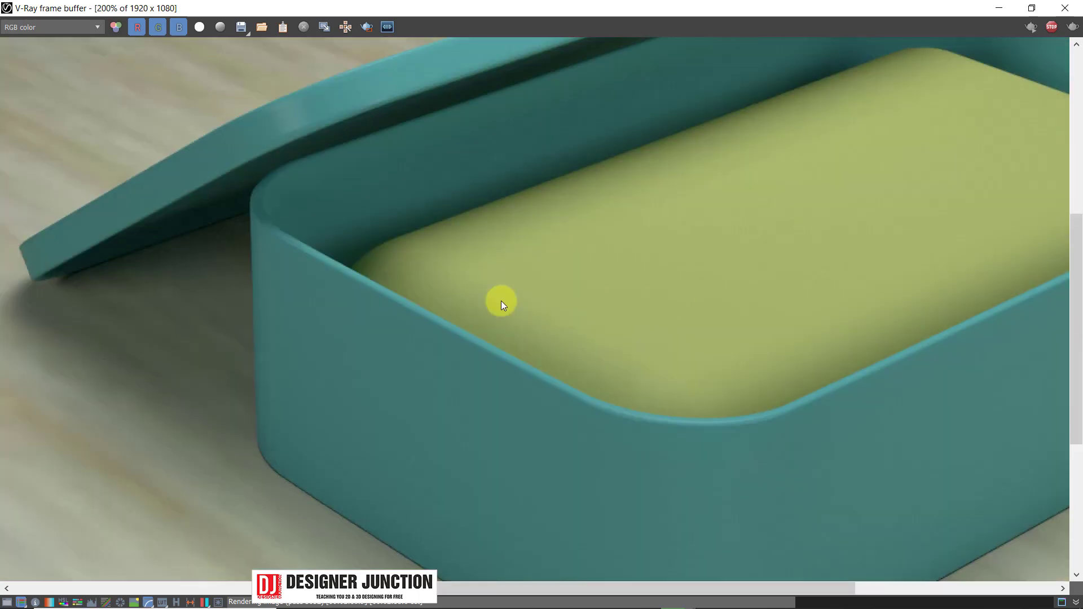
middle_click_drag(501, 301, 418, 323)
scroll(418, 323, "down", 1)
scroll(790, 364, "up", 3)
middle_click_drag(786, 362, 523, 272)
scroll(445, 238, "down", 1)
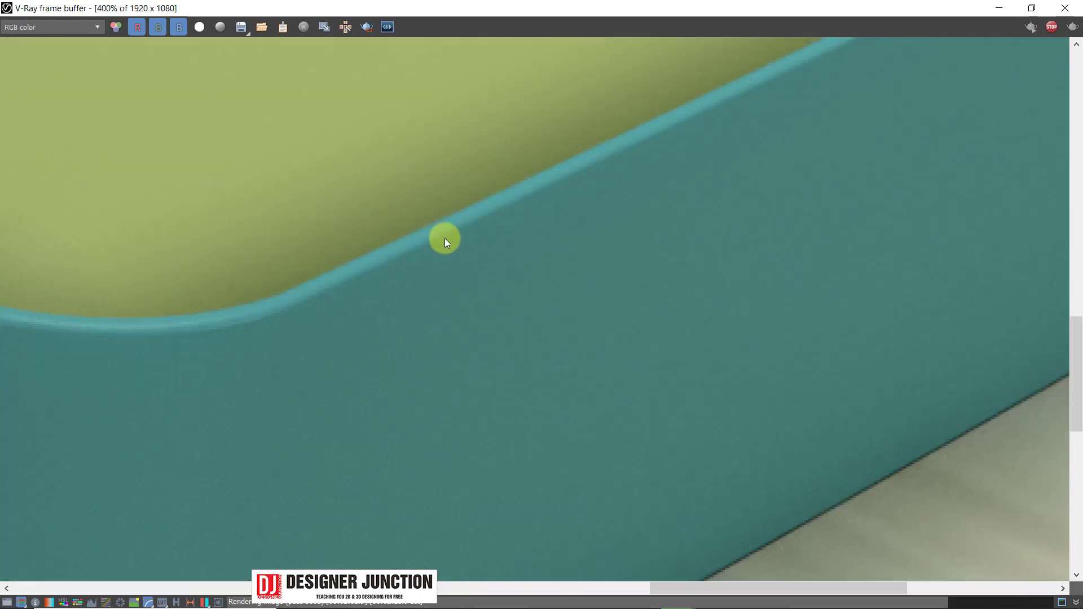
middle_click_drag(444, 238, 536, 286)
scroll(536, 287, "down", 2)
scroll(572, 418, "up", 1)
middle_click_drag(581, 372, 344, 303)
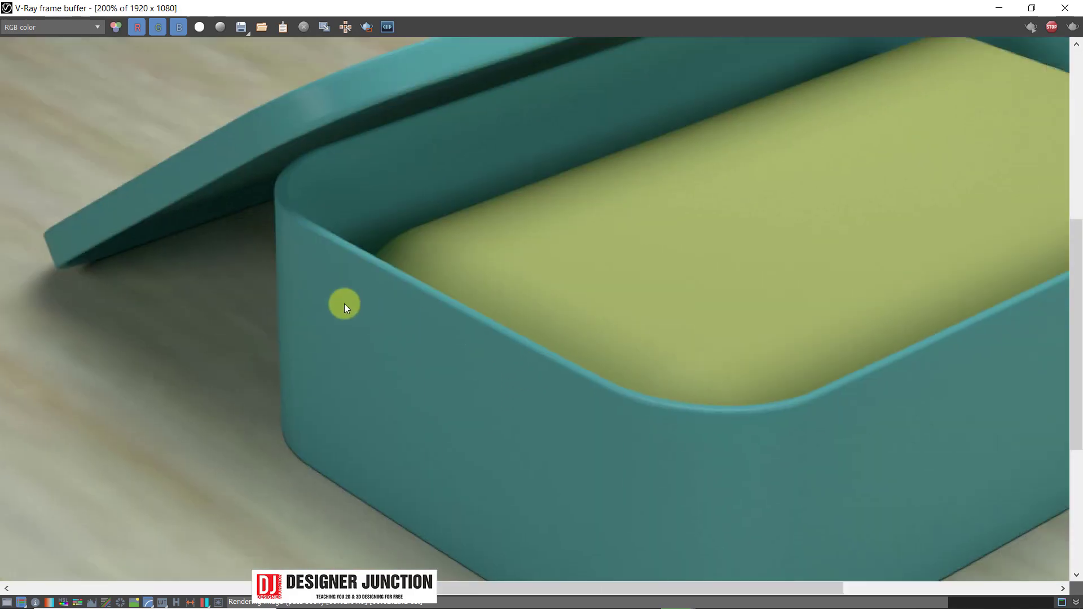
middle_click_drag(566, 338, 516, 249)
scroll(553, 341, "up", 1)
scroll(553, 341, "down", 2)
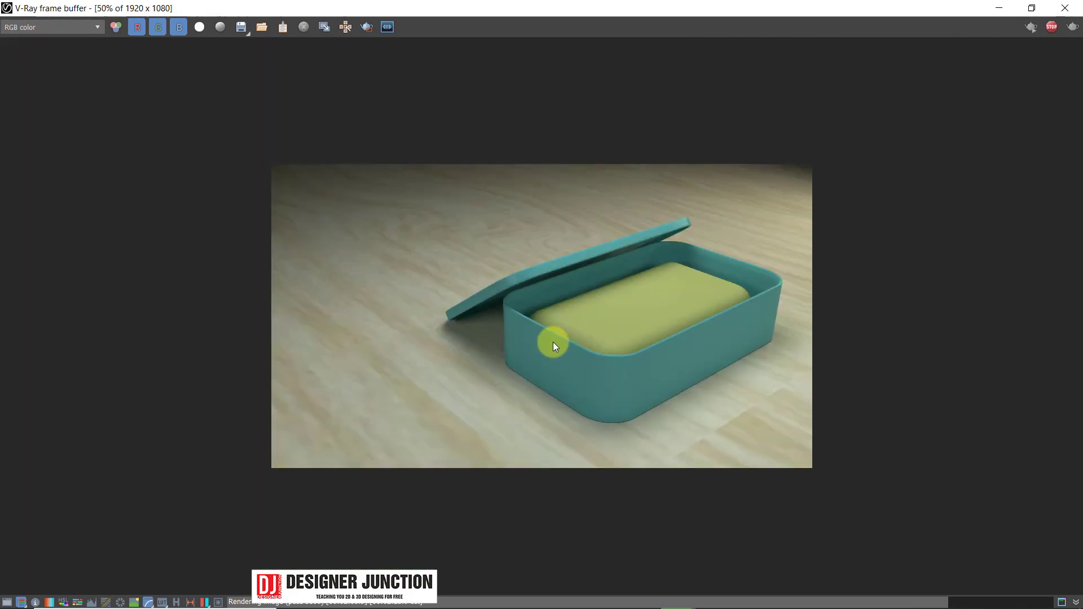
Examine the container's front corner, outer walls and base edge for surface noise and reflections in the render.
scroll(553, 342, "up", 1)
middle_click_drag(553, 342, 760, 421)
scroll(459, 220, "up", 1)
scroll(452, 209, "up", 1)
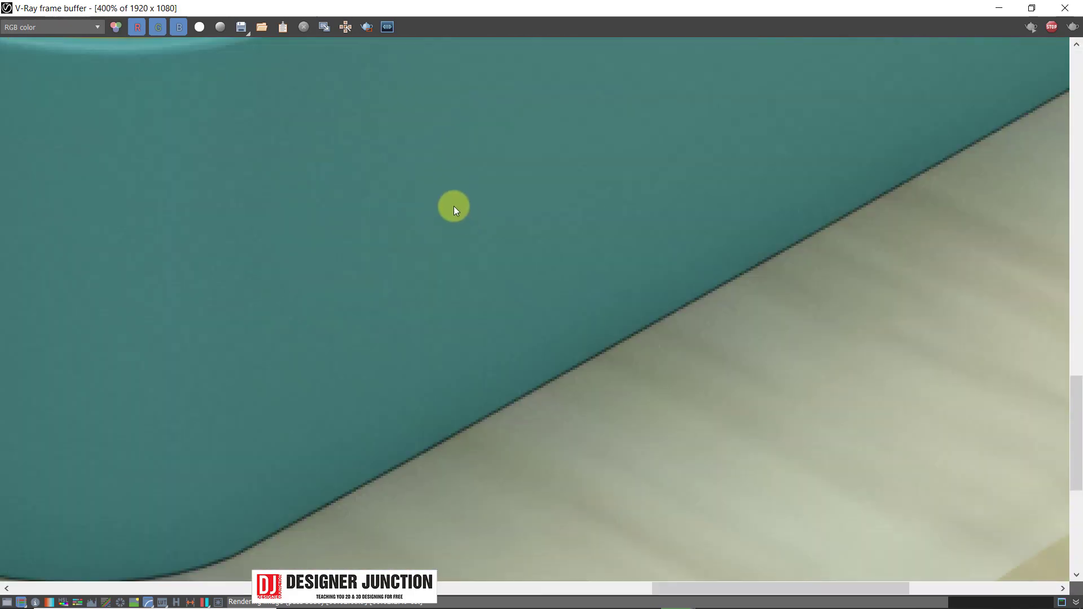
scroll(618, 309, "down", 3)
scroll(856, 451, "up", 1)
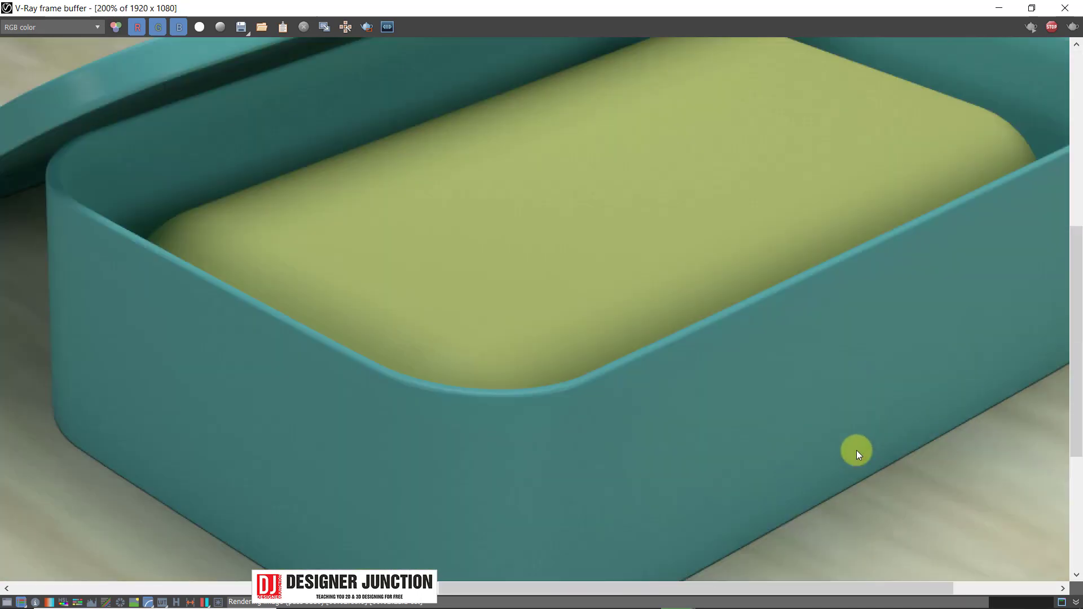
middle_click_drag(857, 450, 740, 388)
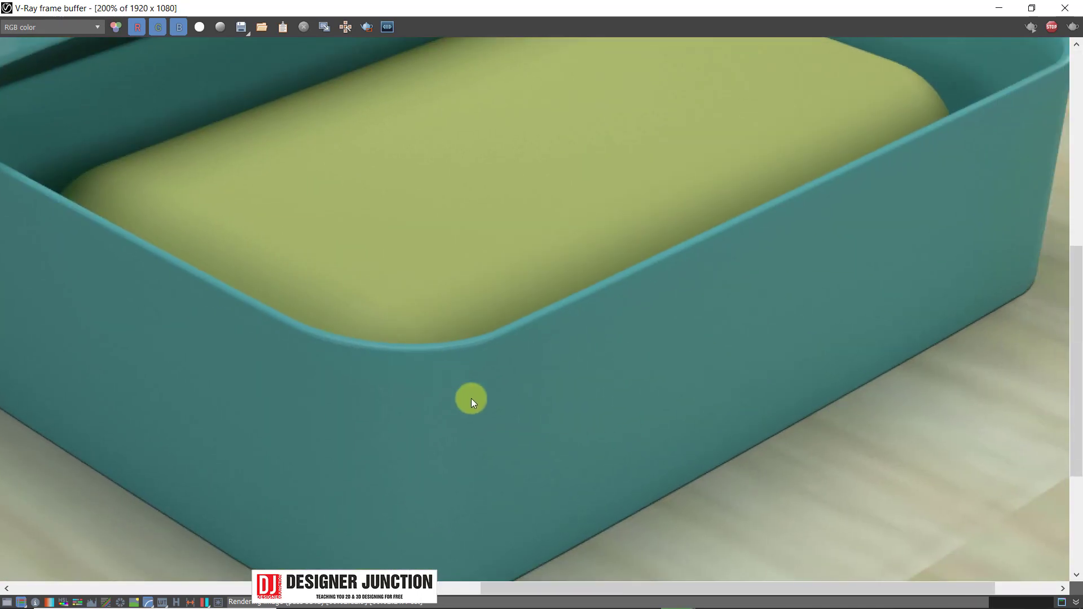
scroll(544, 431, "up", 1)
scroll(642, 452, "up", 1)
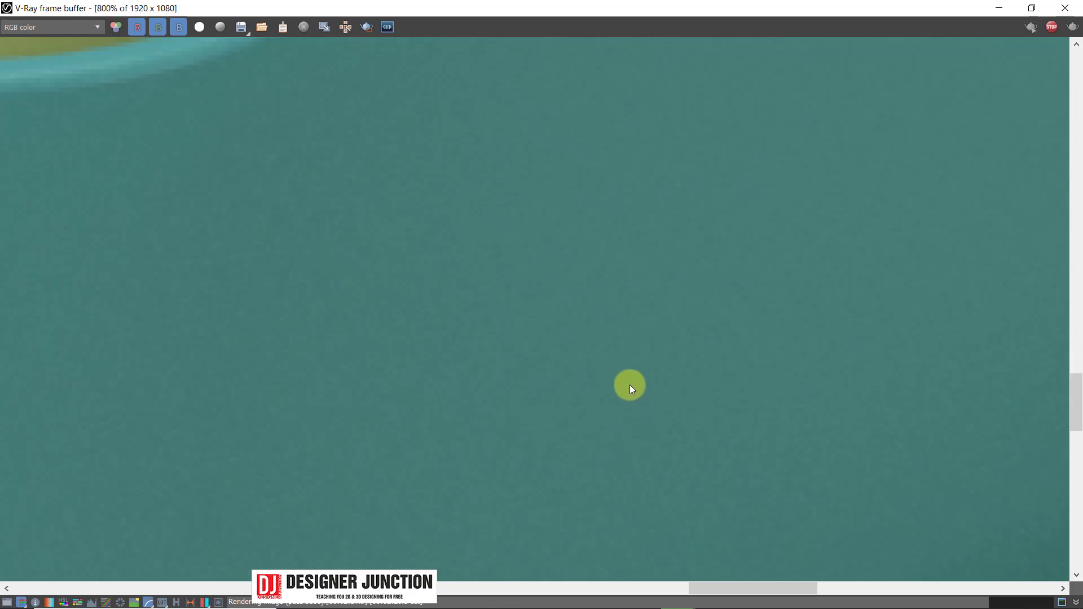
scroll(594, 381, "up", 1)
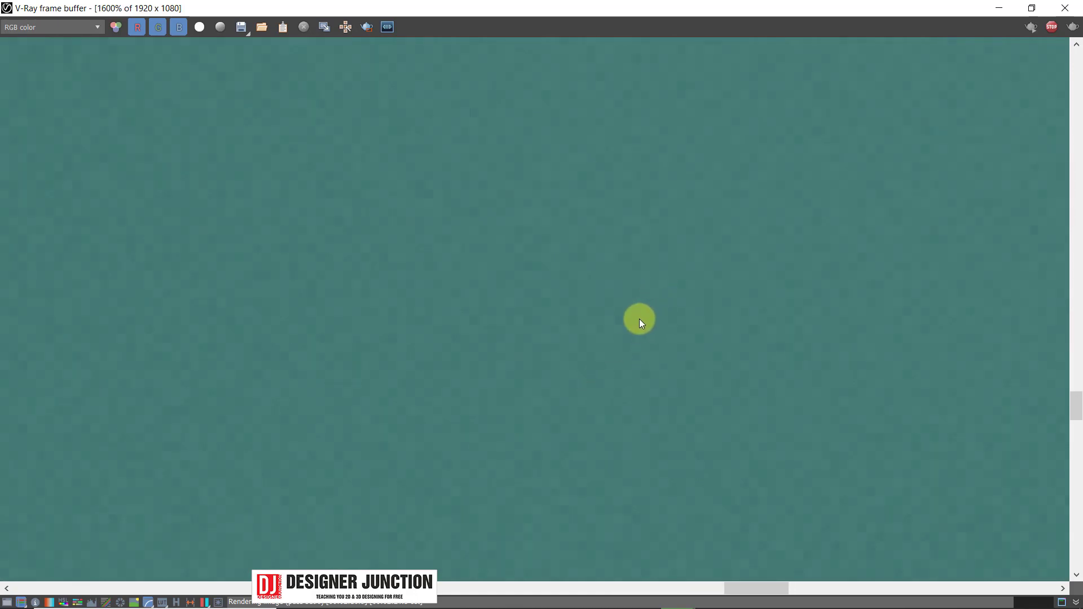
scroll(608, 328, "down", 4)
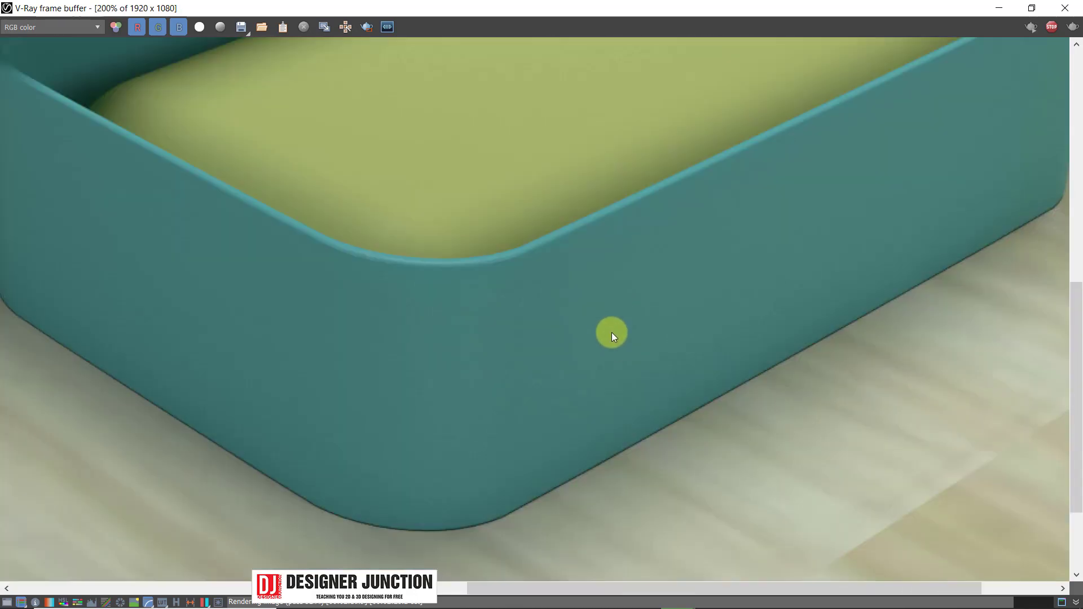
scroll(832, 493, "up", 2)
scroll(689, 378, "up", 1)
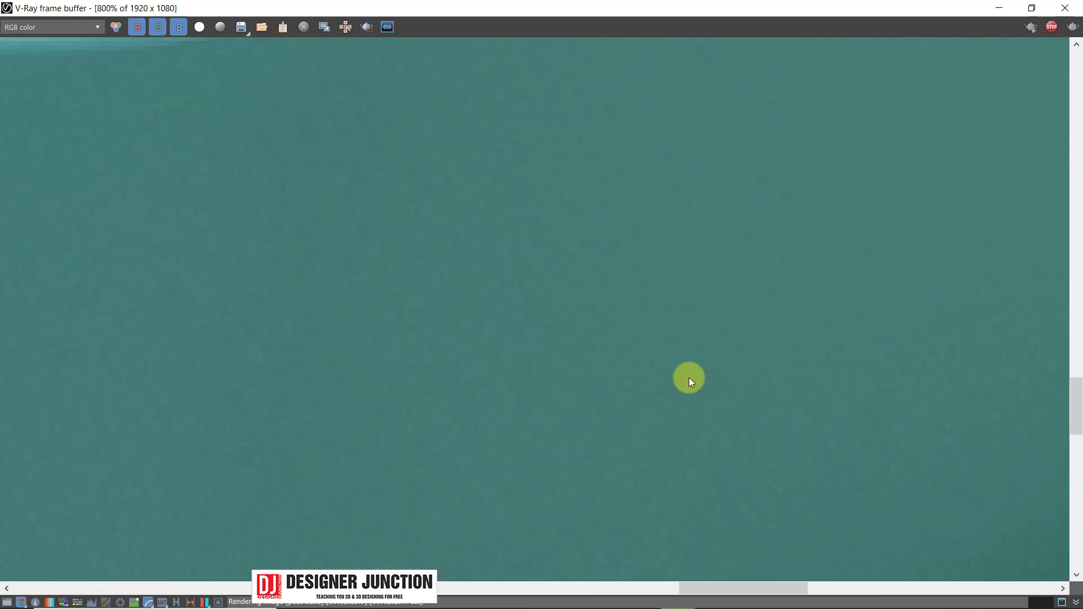
scroll(689, 378, "down", 3)
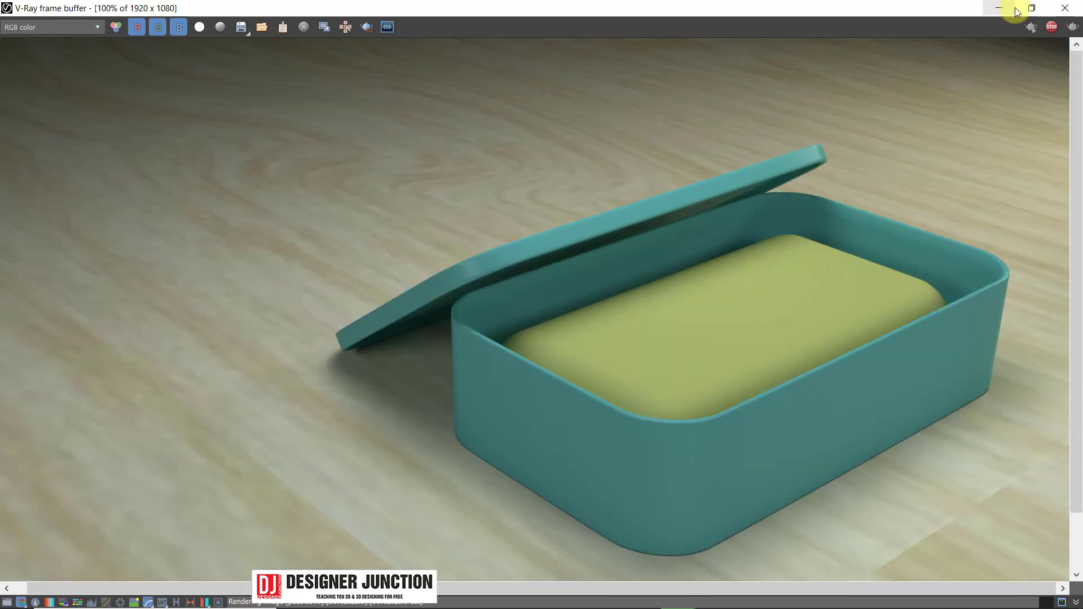
Review the whole container render at full size as it finishes, and return the frame buffer to a floating window.
left_click(1032, 8)
scroll(668, 357, "down", 1)
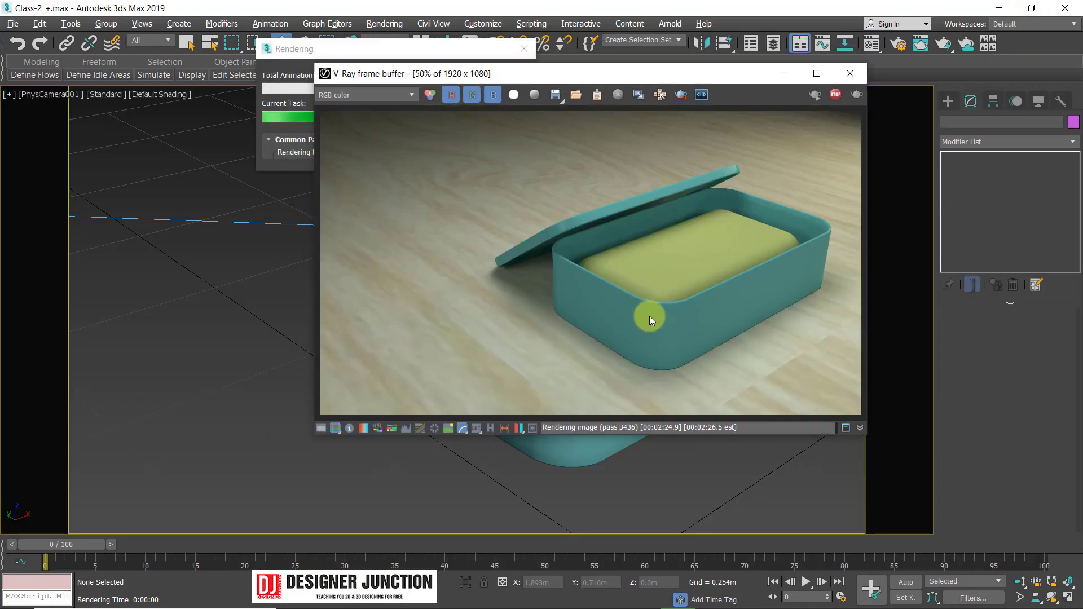
left_click(816, 74)
scroll(685, 360, "up", 1)
middle_click_drag(686, 360, 669, 289)
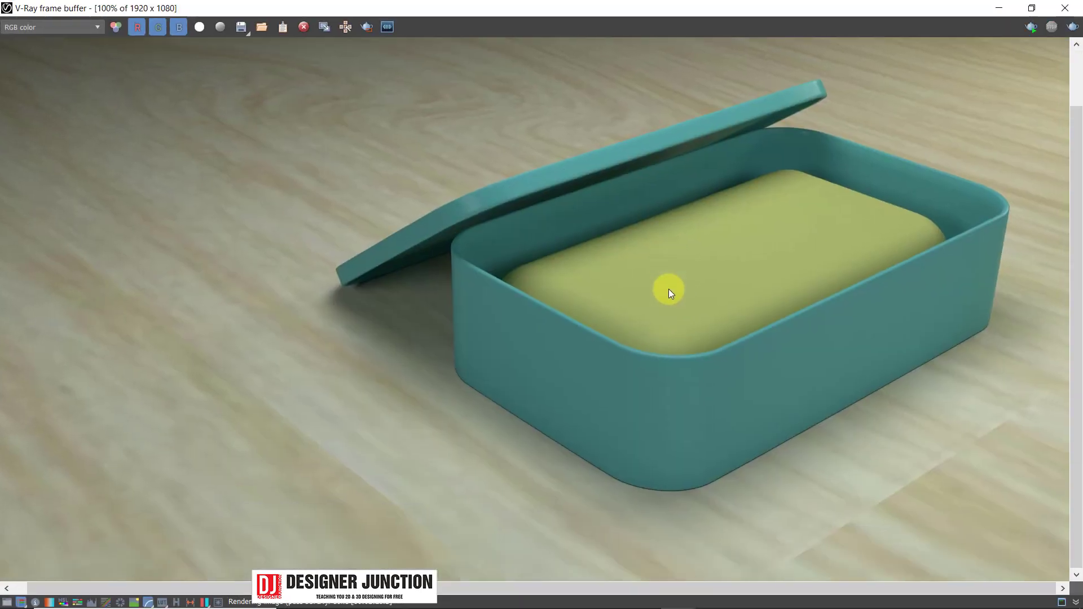
scroll(669, 289, "down", 1)
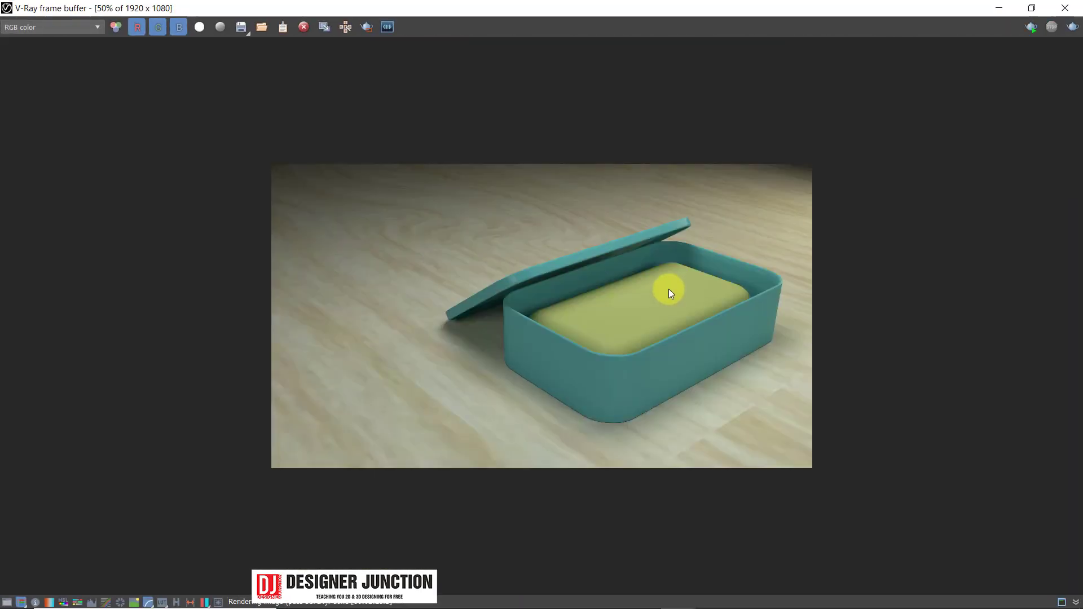
left_click(1032, 7)
scroll(649, 259, "down", 1)
scroll(649, 260, "up", 1)
left_click(250, 74)
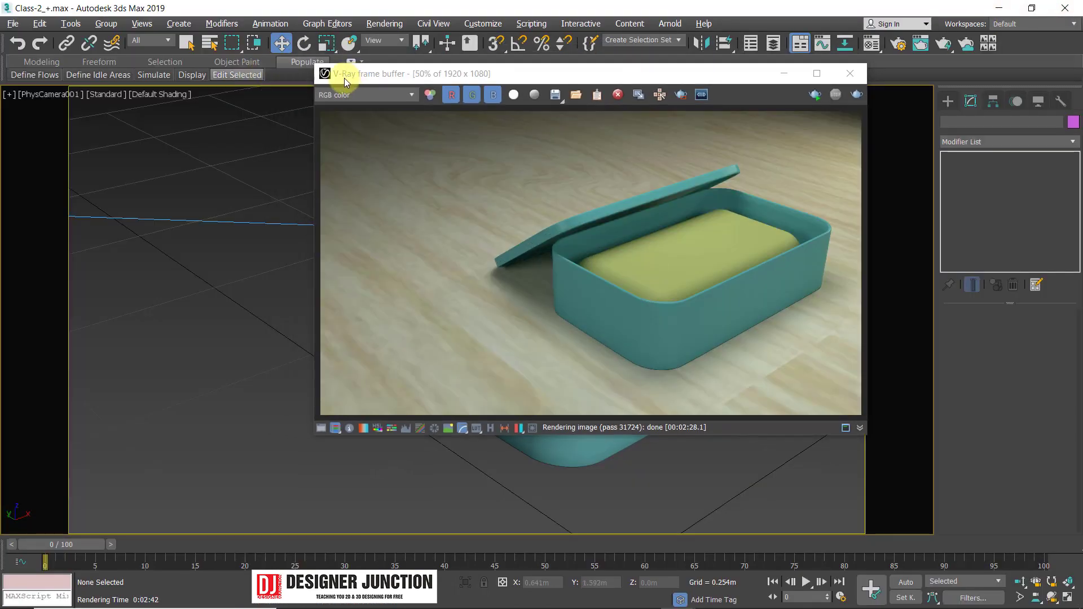
left_click_drag(344, 74, 378, 147)
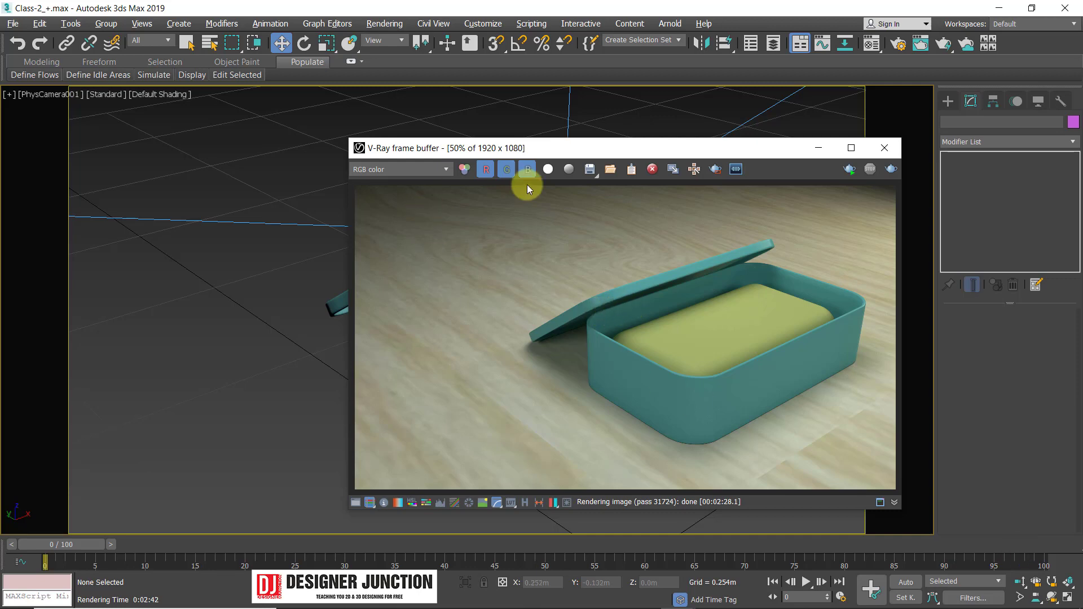
Save the finished render as the TIF image Render in the Class-2 folder, and close its preview in the photo viewer.
left_click(587, 173)
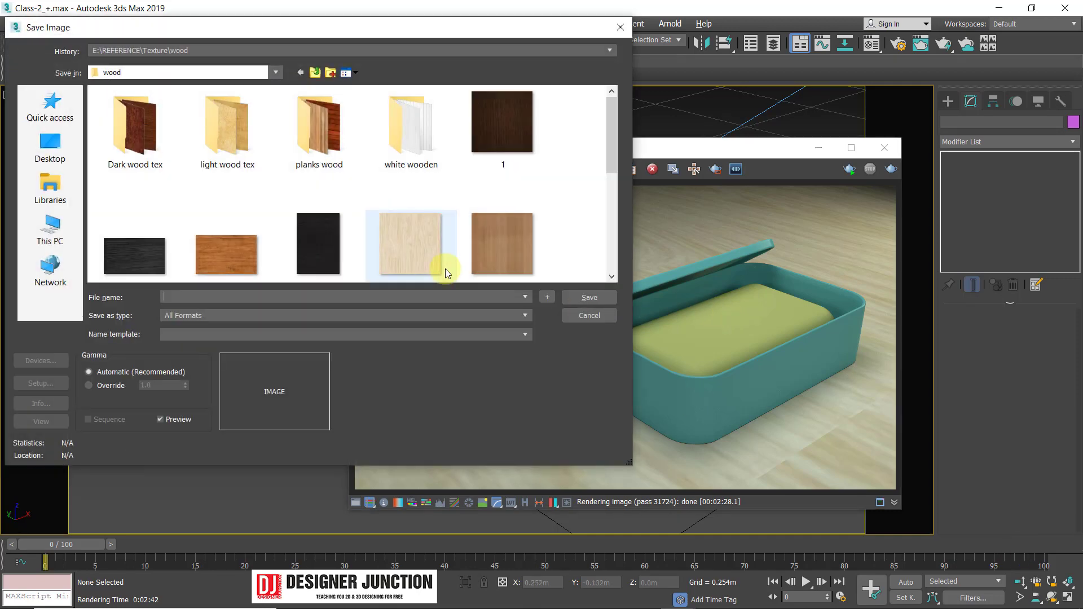
key("ctrl+v")
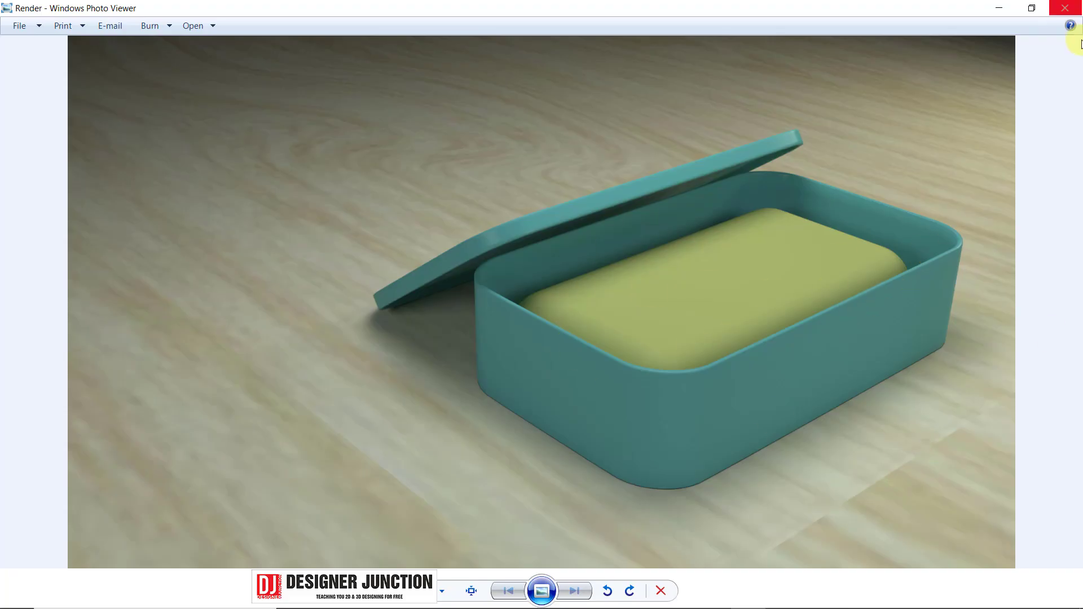
left_click(1061, 13)
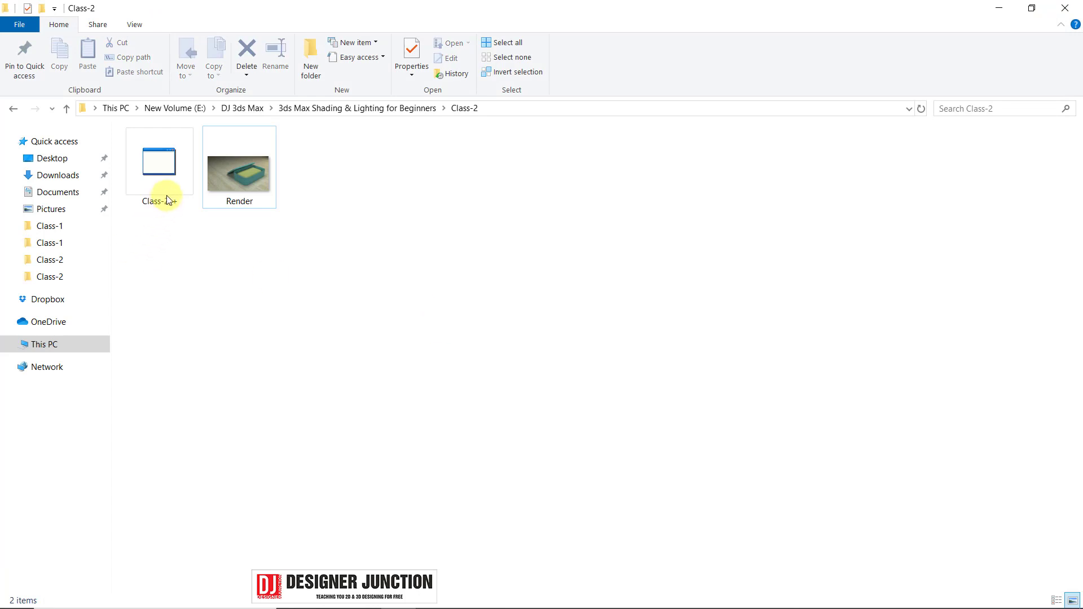
Switch to Photoshop and open the Render image from the Class-2 folder there.
left_click(162, 195)
left_click(443, 264)
left_click(642, 596)
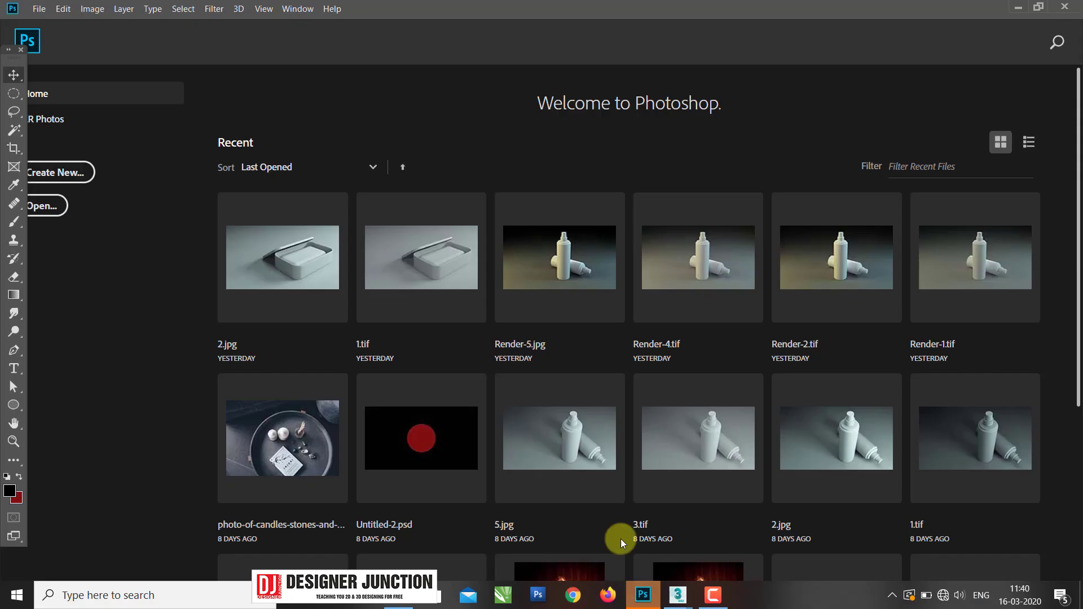
left_click(1019, 9)
left_click_drag(222, 172, 477, 38)
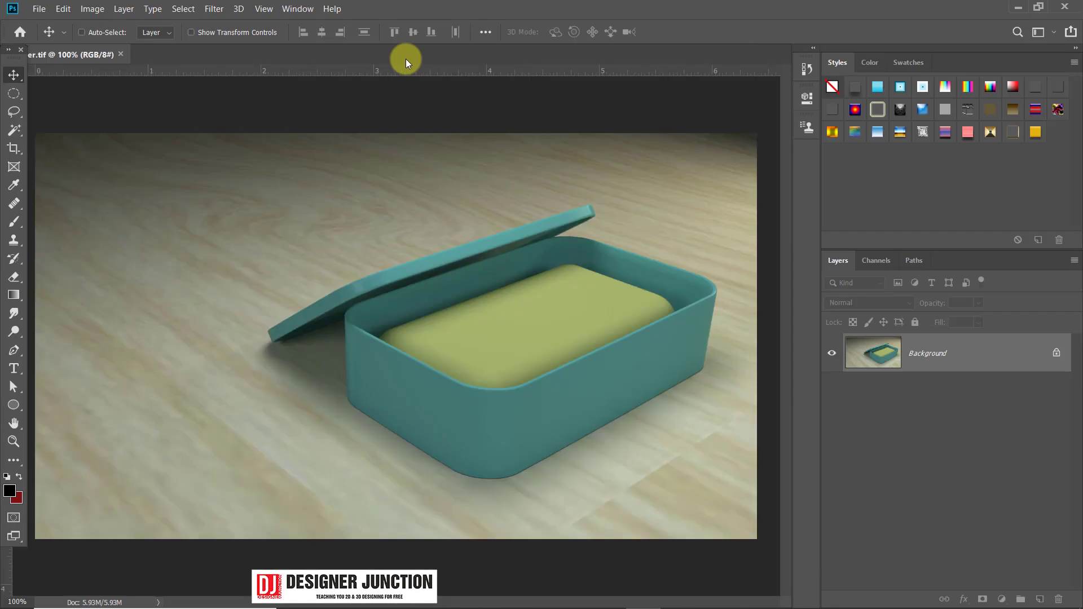
Examine the opened container image in Photoshop both up close and as a whole.
scroll(587, 356, "down", 5, "alt")
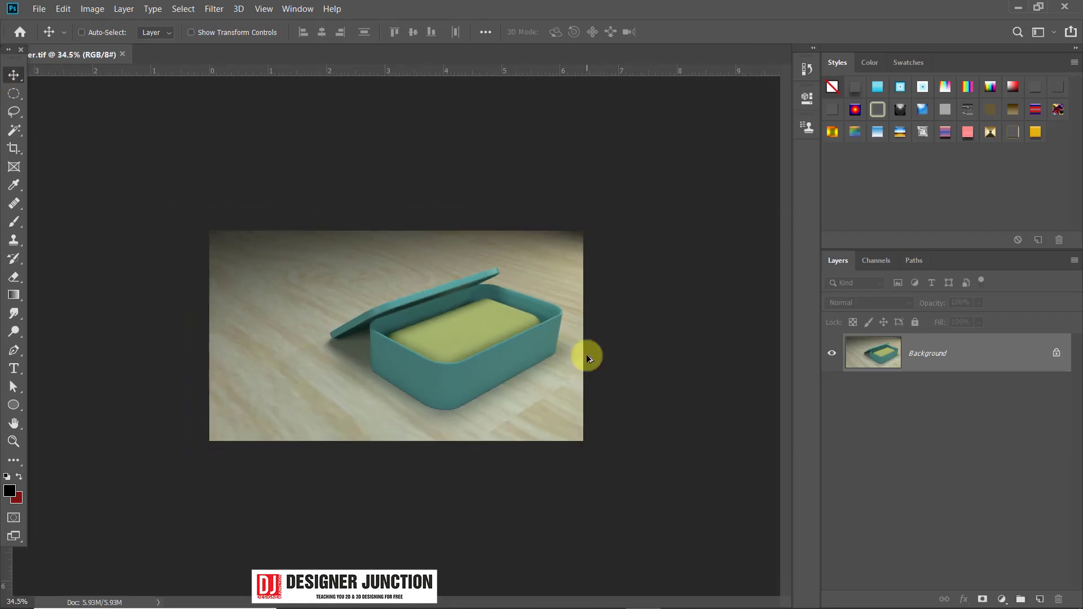
scroll(512, 371, "up", 6, "alt")
scroll(513, 371, "up", 3, "alt")
scroll(512, 370, "down", 6, "alt")
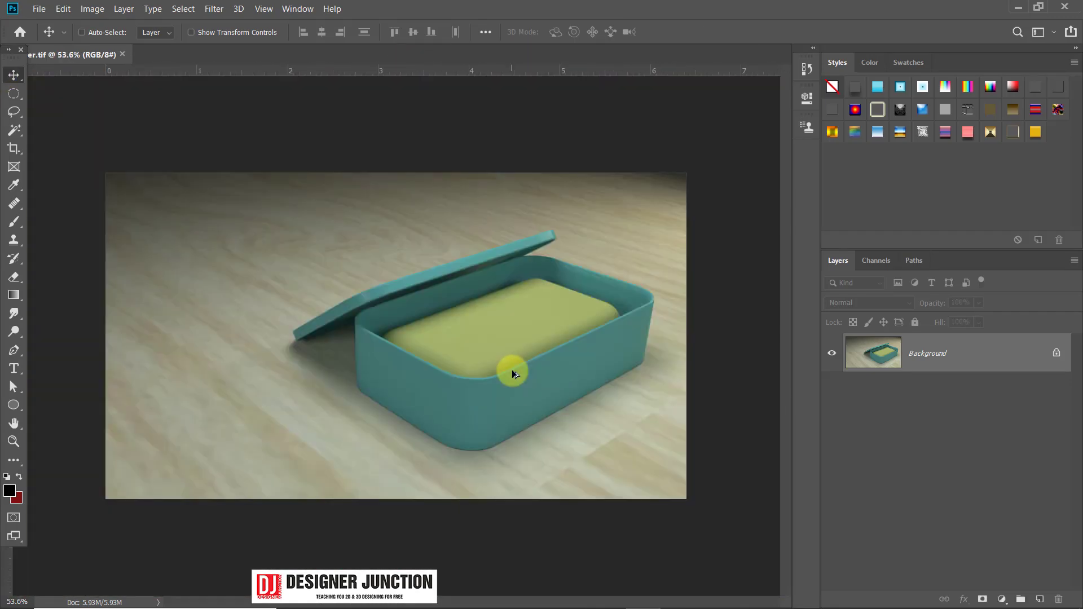
scroll(513, 371, "up", 2, "alt")
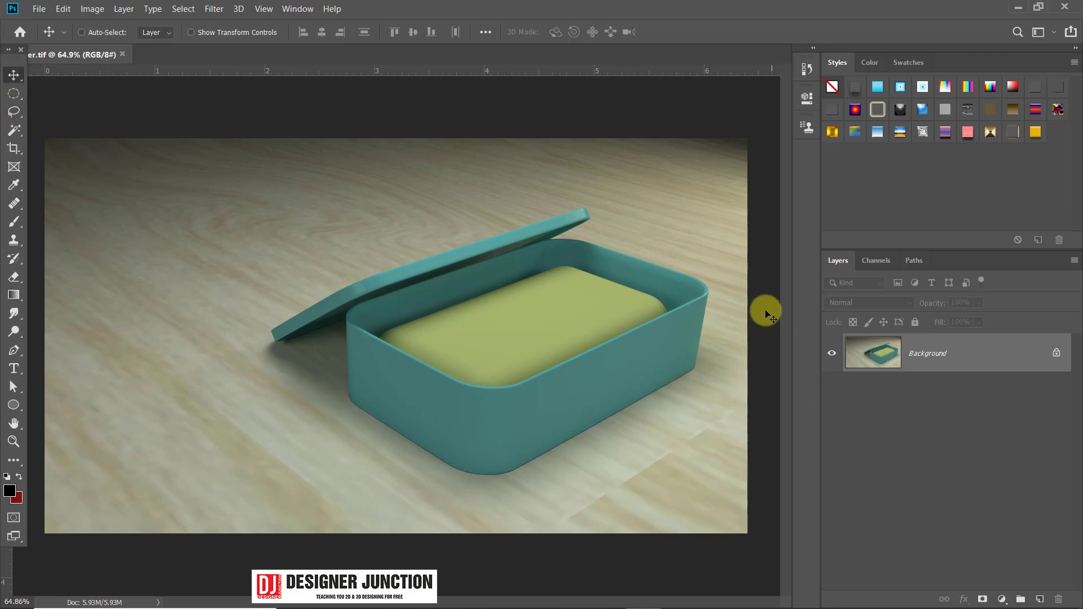
key("ctrl+minus")
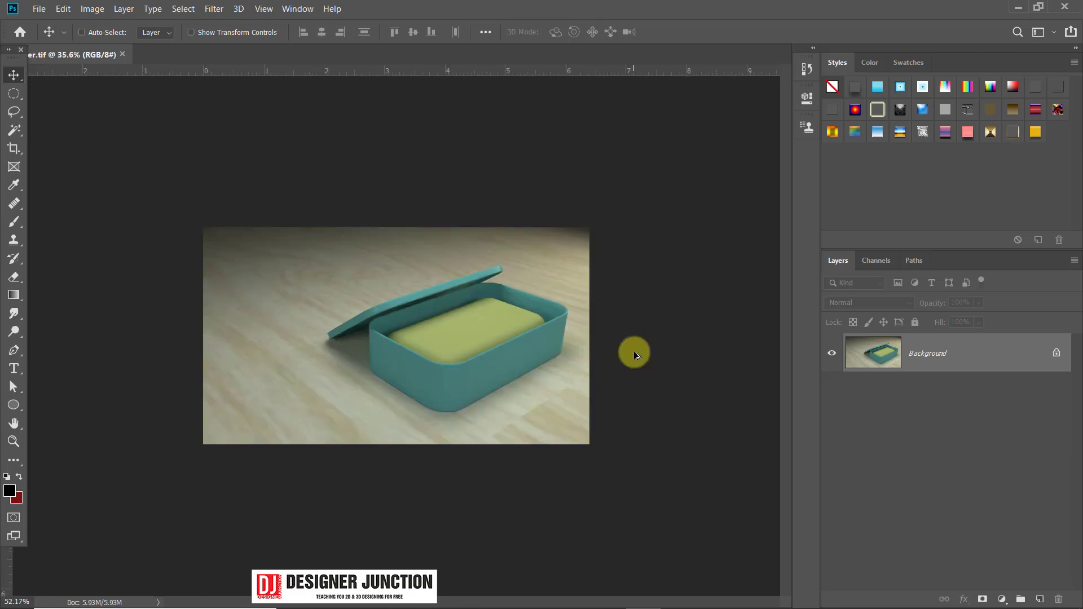
key("ctrl+plus")
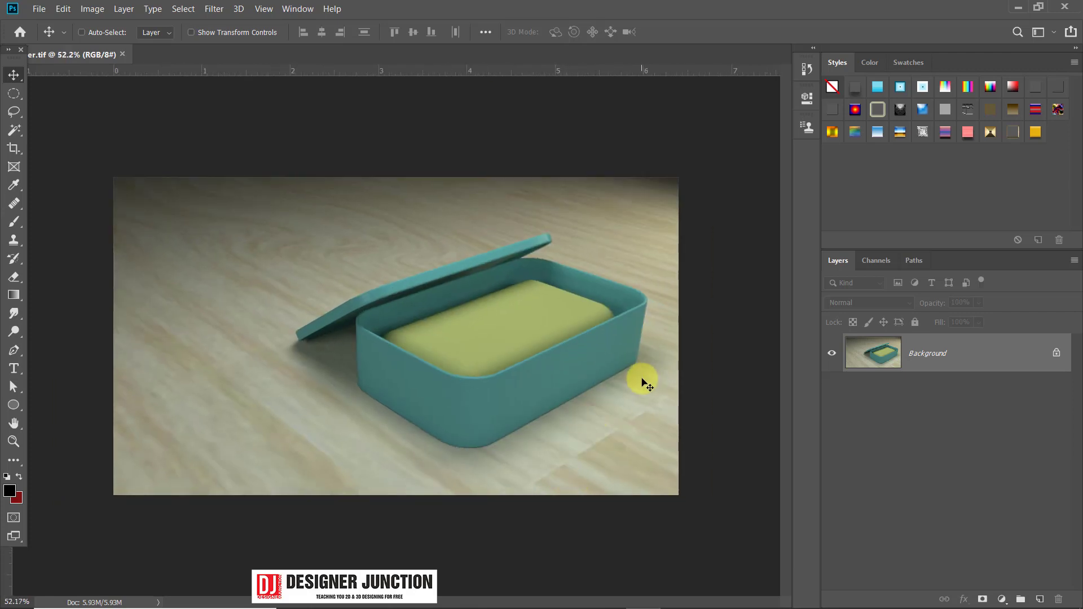
key("ctrl+plus")
key("ctrl+l")
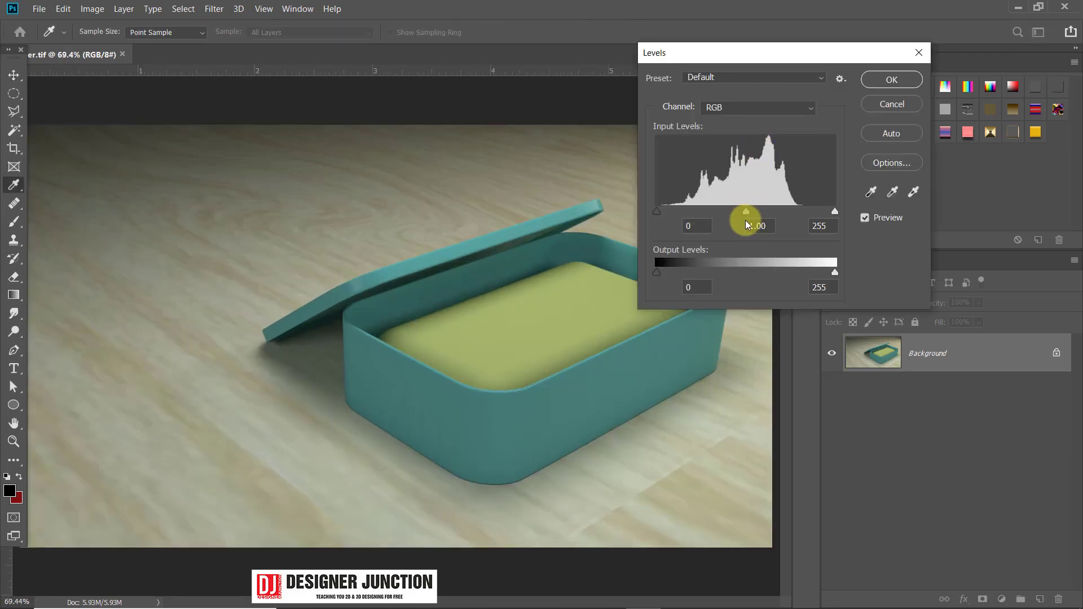
mouse_move(746, 215)
left_mouse_down()
mouse_move(721, 217)
mouse_move(781, 218)
mouse_move(694, 219)
mouse_move(757, 223)
left_mouse_up()
left_click(918, 52)
key("l")
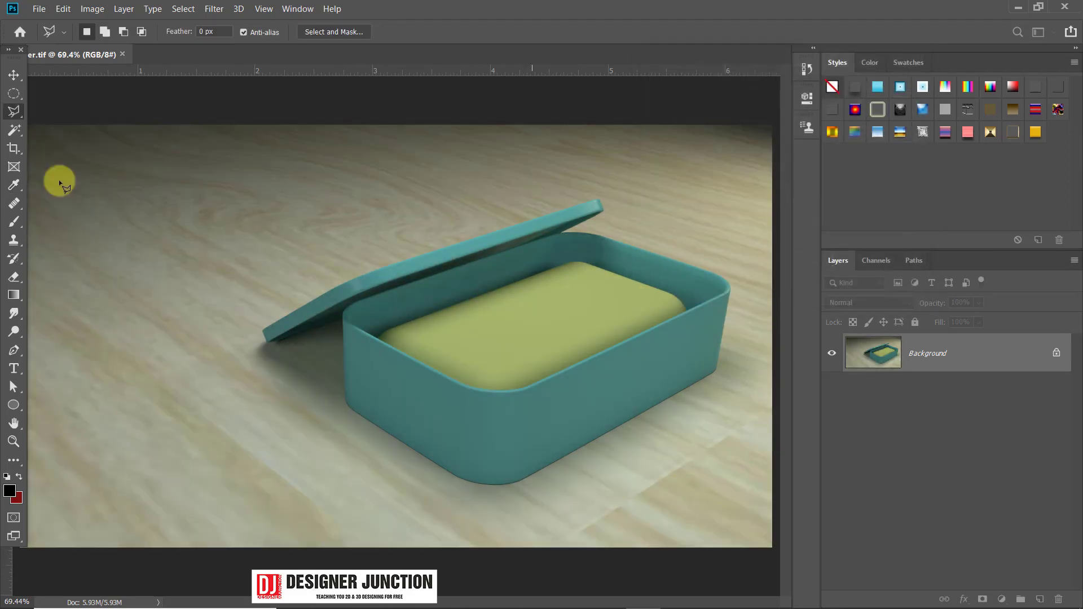
left_click(14, 75)
Raise the saturation of the whole container image to +6 with a Hue/Saturation adjustment.
scroll(661, 305, "down", 3, "alt")
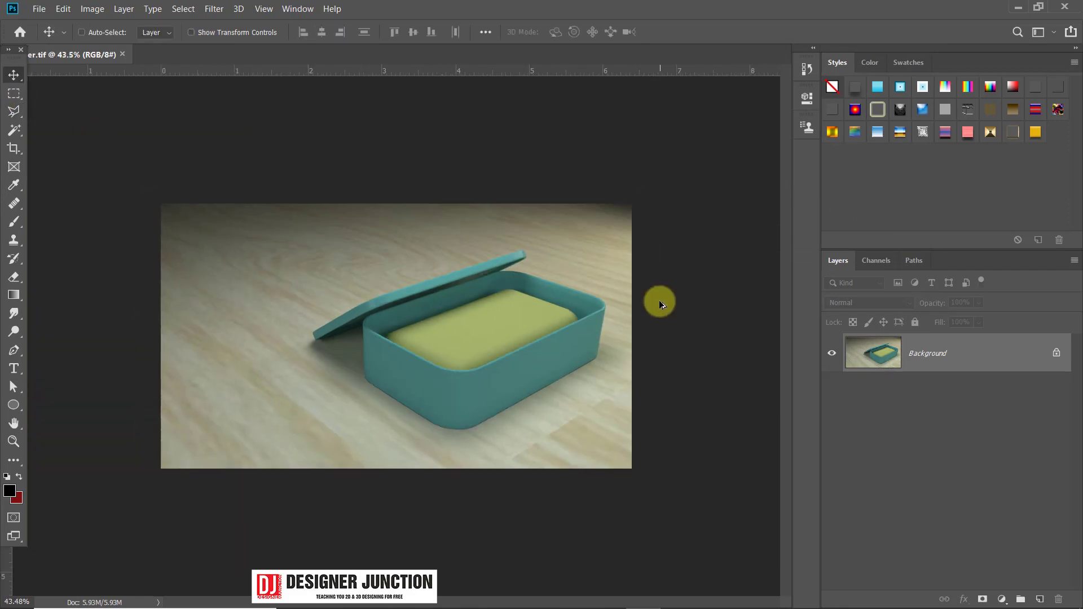
scroll(661, 306, "up", 3, "alt")
scroll(660, 307, "down", 1, "alt")
scroll(660, 307, "up", 1, "alt")
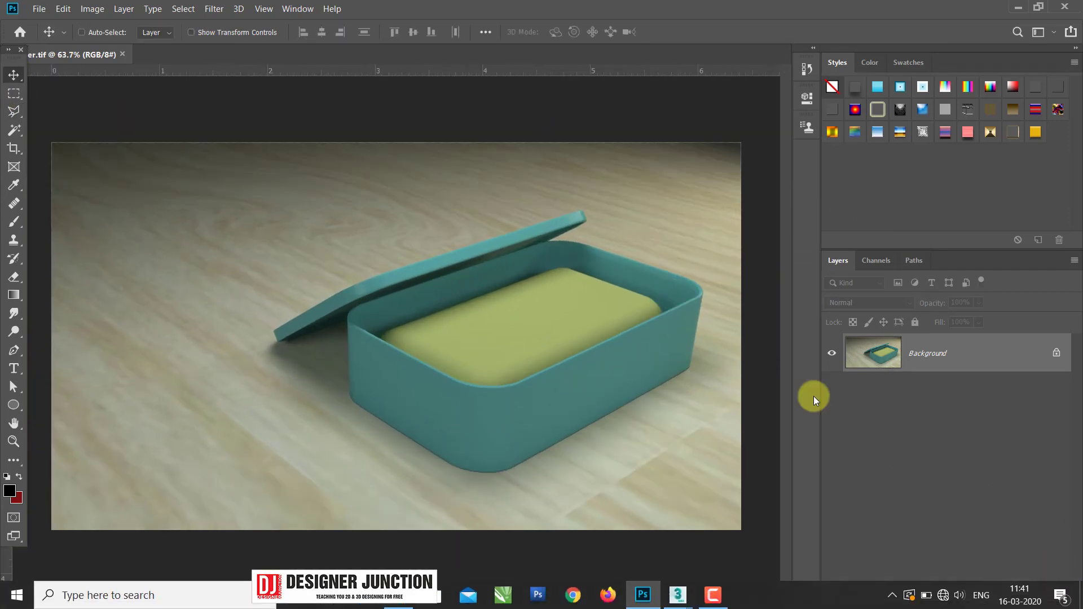
left_click(62, 9)
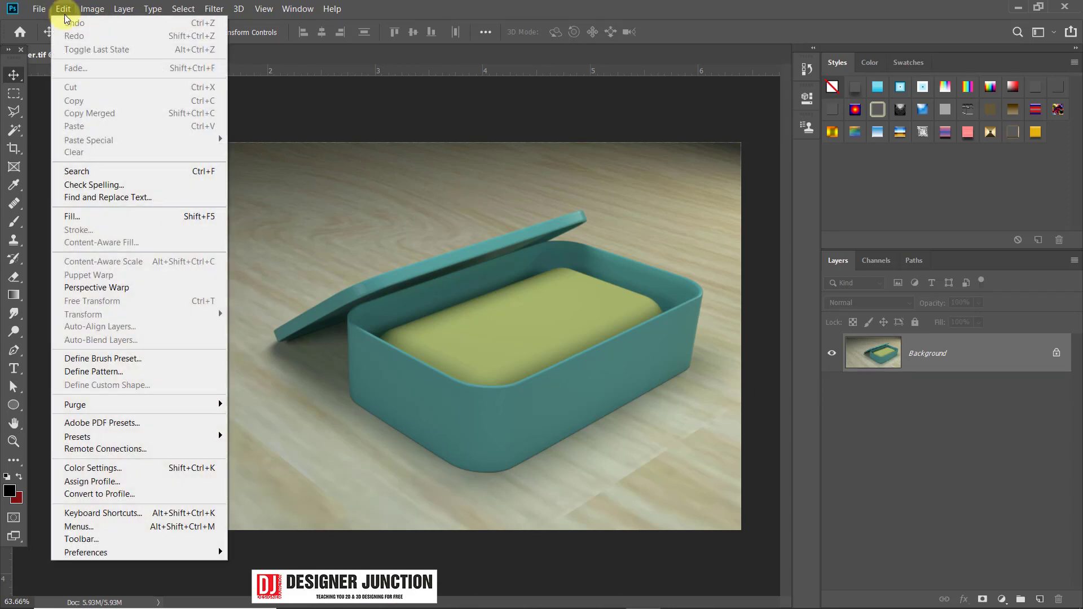
mouse_move(92, 8)
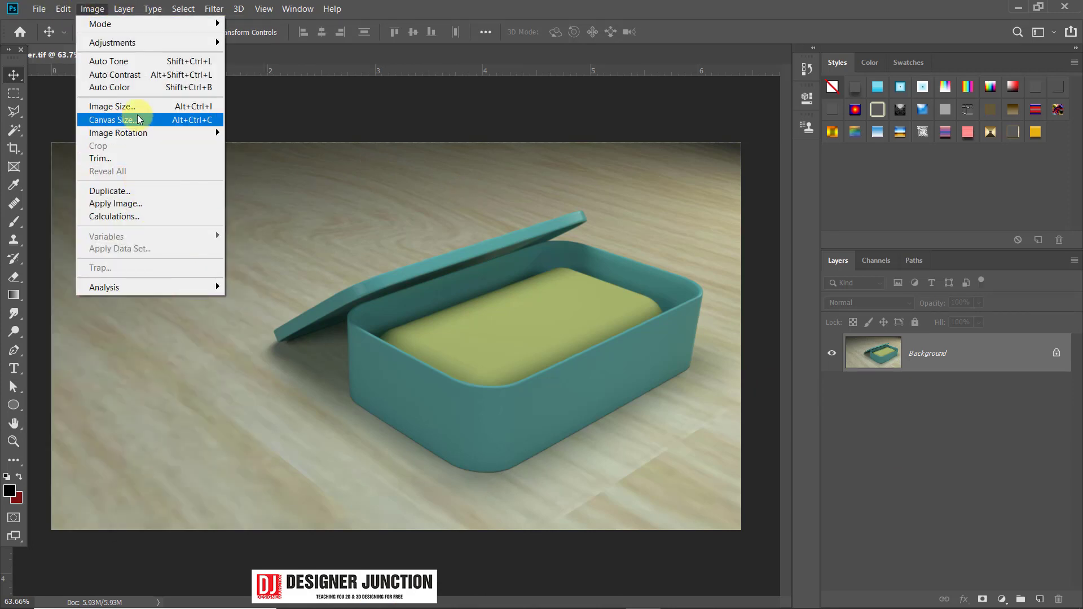
mouse_move(110, 43)
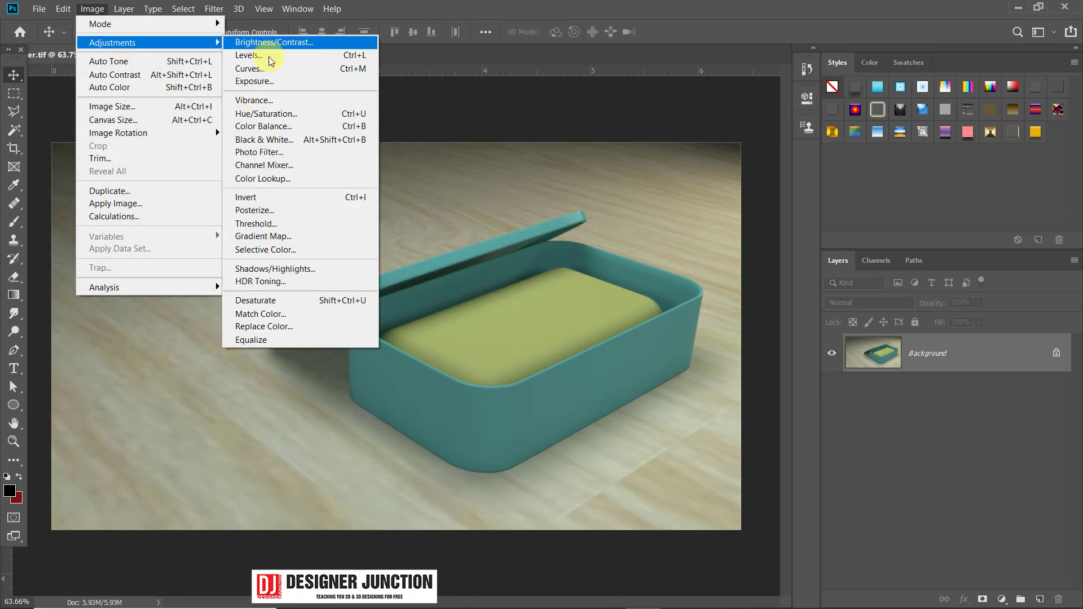
left_click(291, 118)
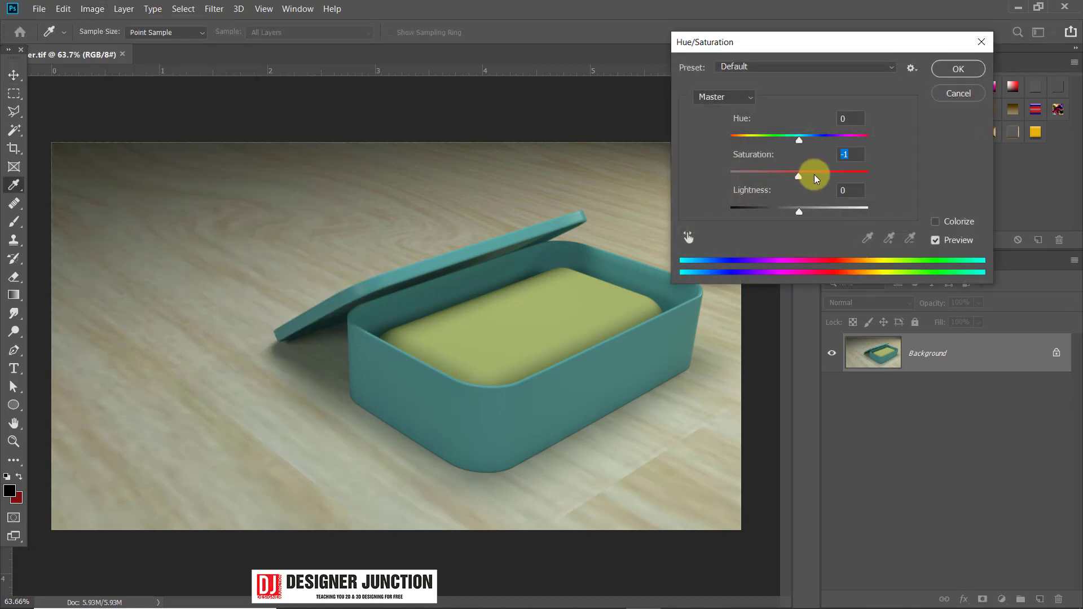
mouse_move(814, 175)
left_mouse_down()
mouse_move(824, 174)
mouse_move(787, 181)
mouse_move(803, 181)
left_mouse_up()
left_click(958, 70)
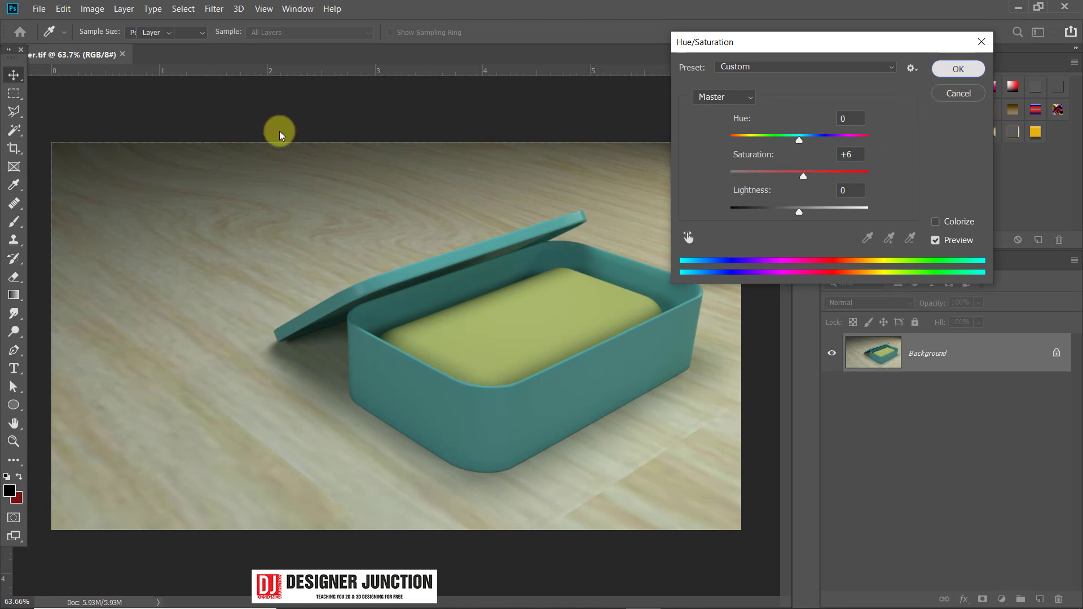
Try a Curves adjustment on the RGB channel with points at input 63, output 65 and input 187, output 200.
left_click(90, 9)
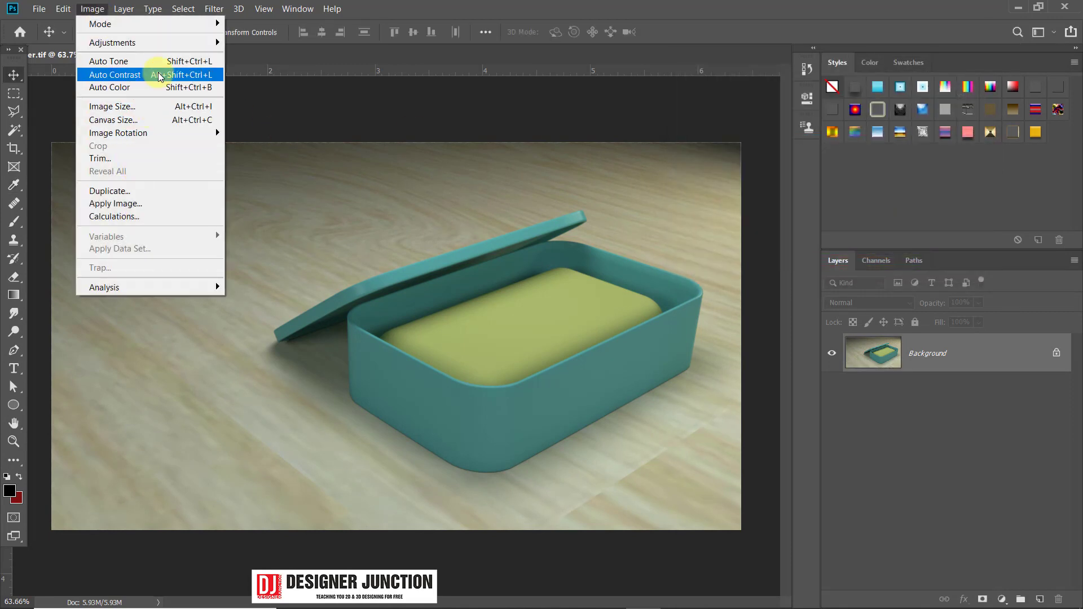
mouse_move(162, 50)
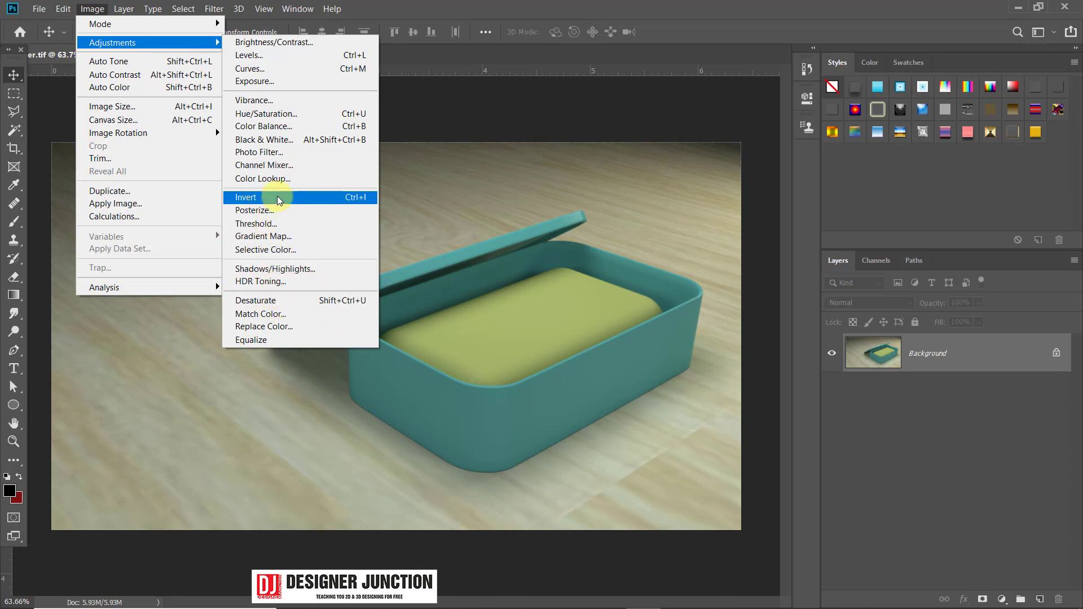
left_click(285, 69)
left_click_drag(550, 97, 817, 68)
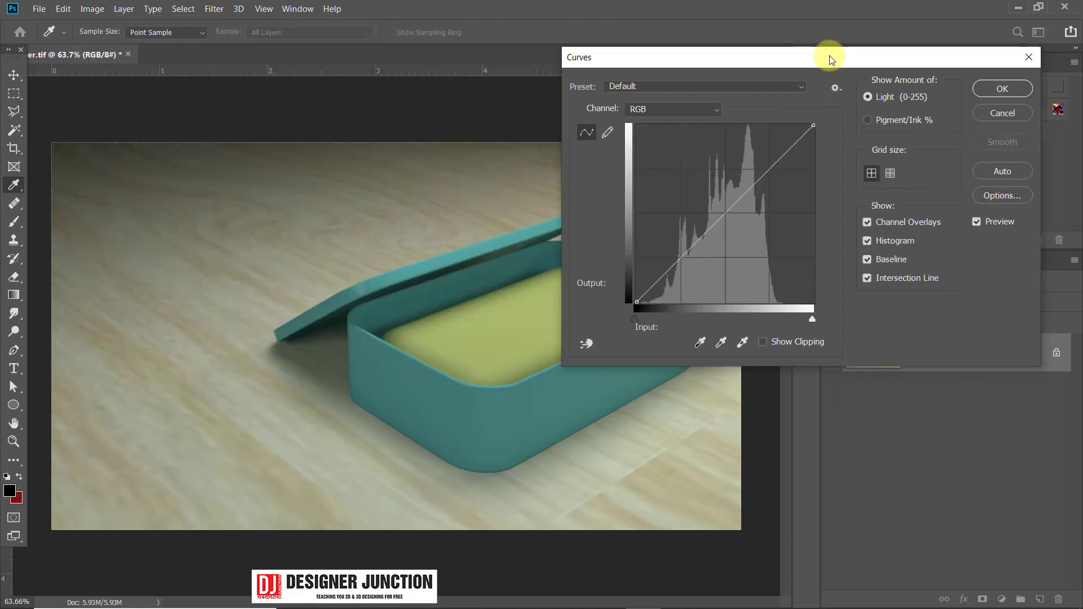
left_click_drag(782, 159, 764, 158)
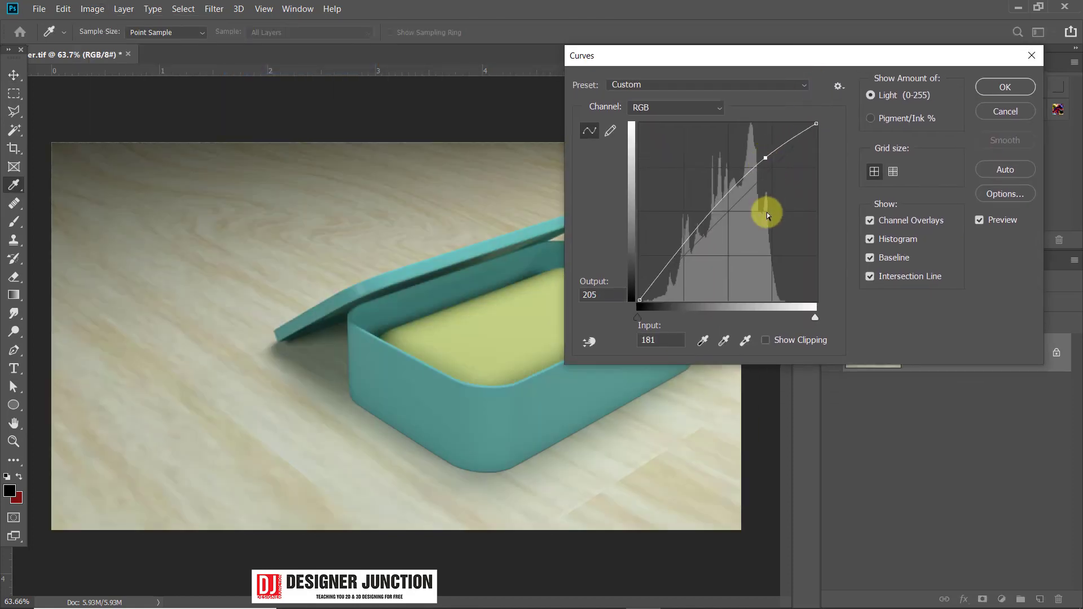
left_click_drag(686, 248, 685, 258)
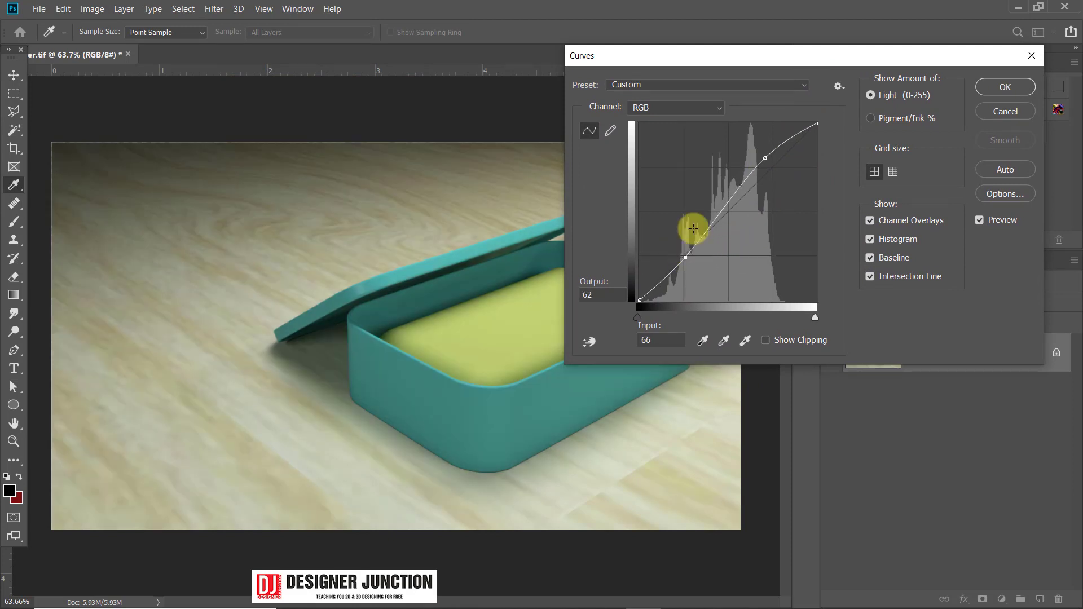
left_click_drag(741, 73, 841, 32)
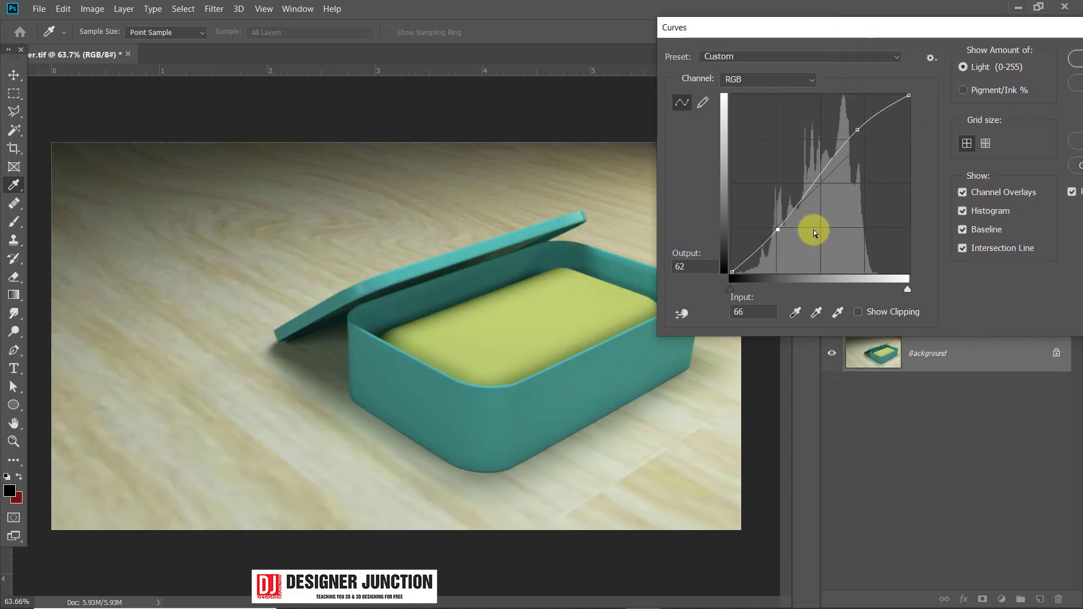
left_click_drag(778, 231, 776, 228)
left_click_drag(782, 233, 775, 227)
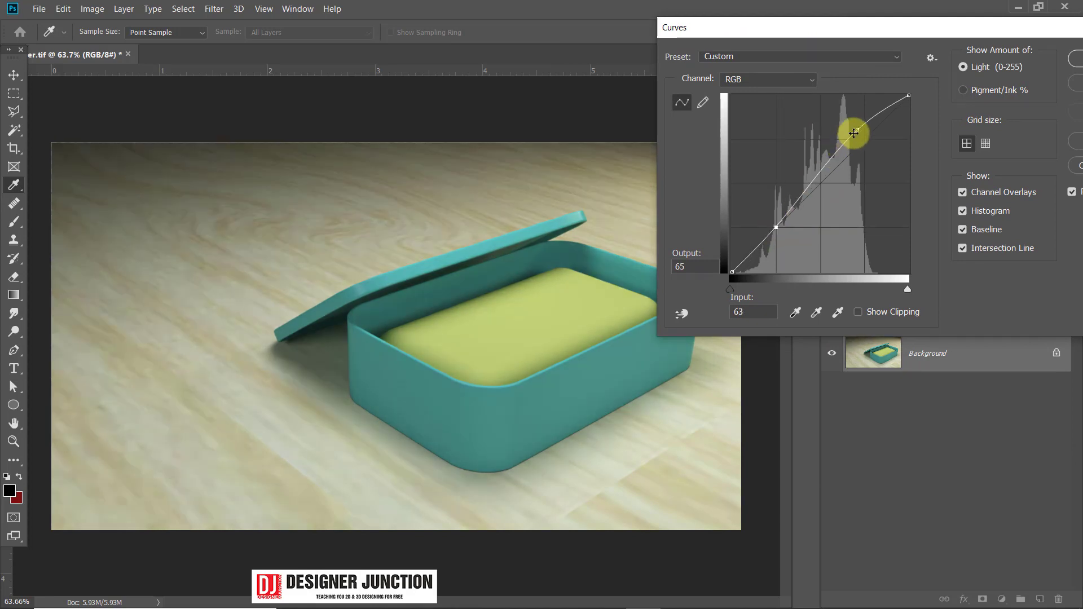
left_click_drag(856, 131, 862, 134)
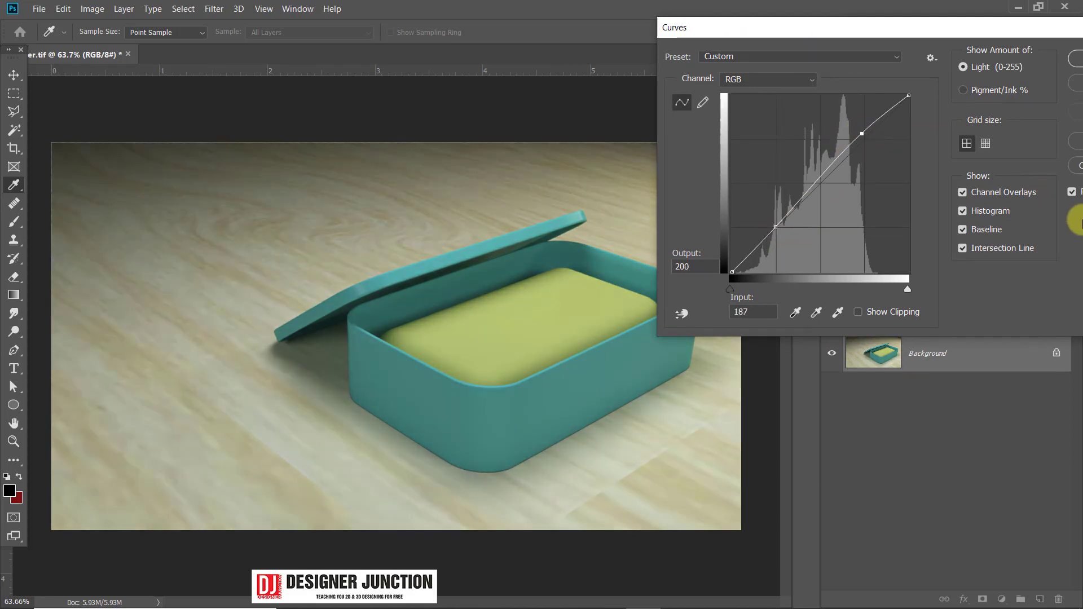
Compare the image with and without the Curves adjustment, and discard the adjustment.
left_click(1072, 193)
left_click(1072, 193)
left_click(1072, 193)
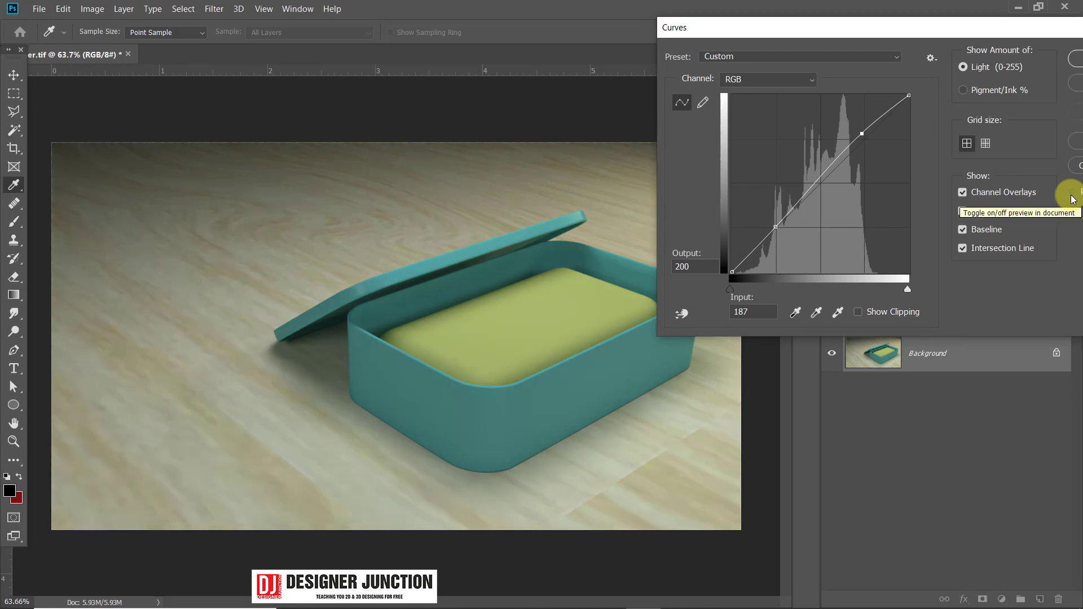
left_click(1072, 193)
left_click(1072, 193)
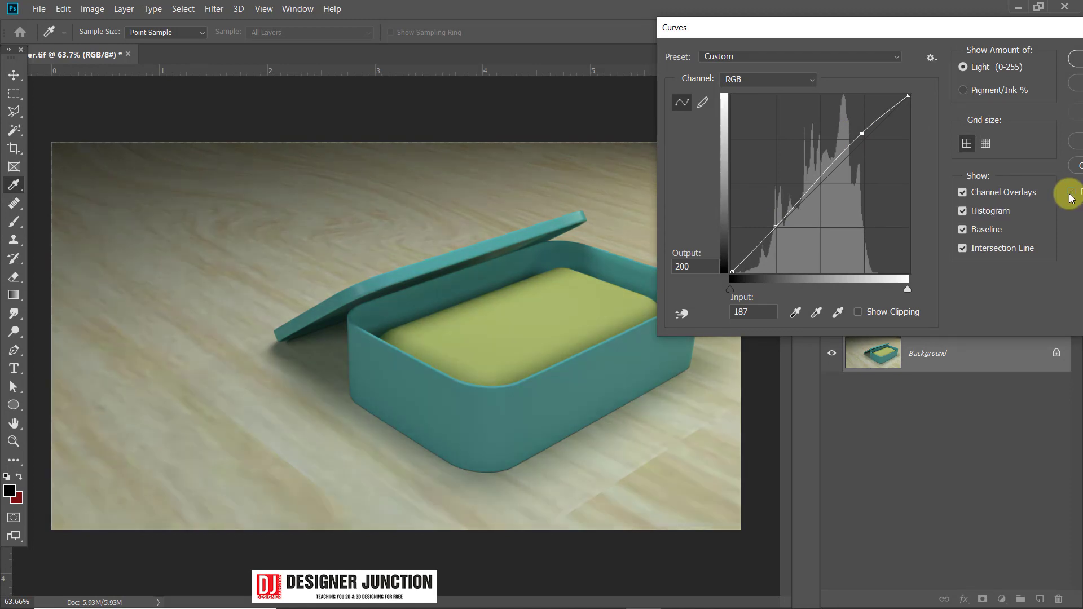
left_click(1072, 193)
left_click_drag(947, 30, 885, 17)
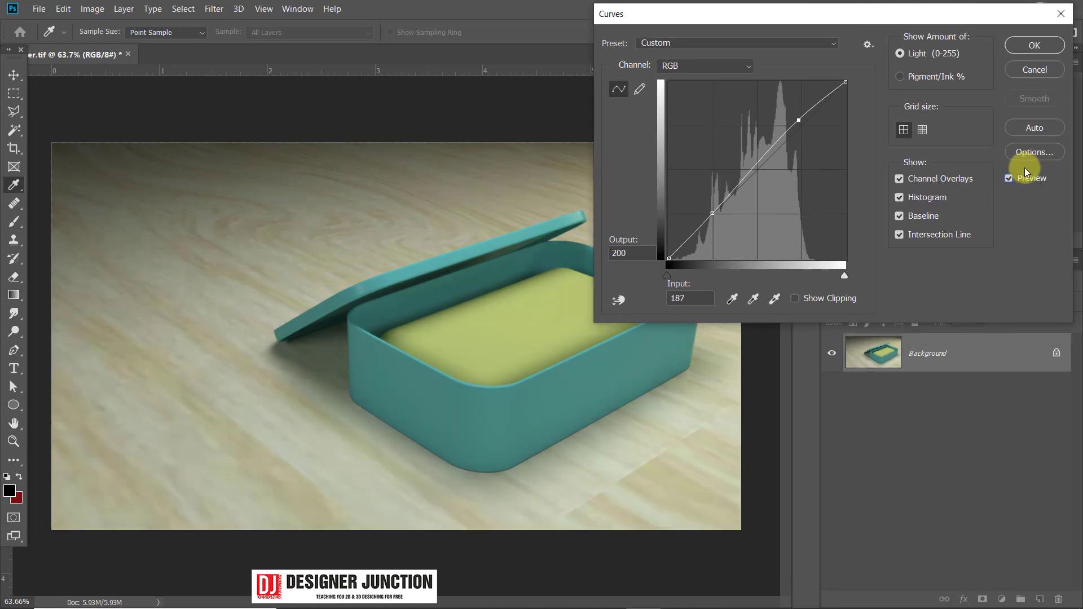
left_click(1010, 180)
left_click(1010, 179)
left_click(1010, 180)
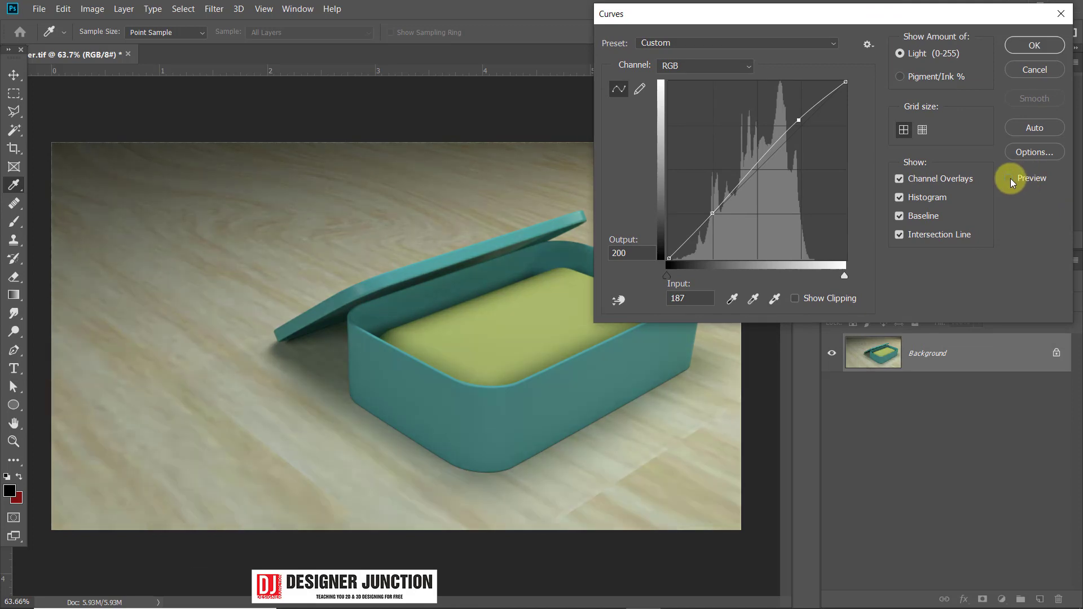
left_click(1010, 180)
left_click(1010, 180)
left_click(1010, 179)
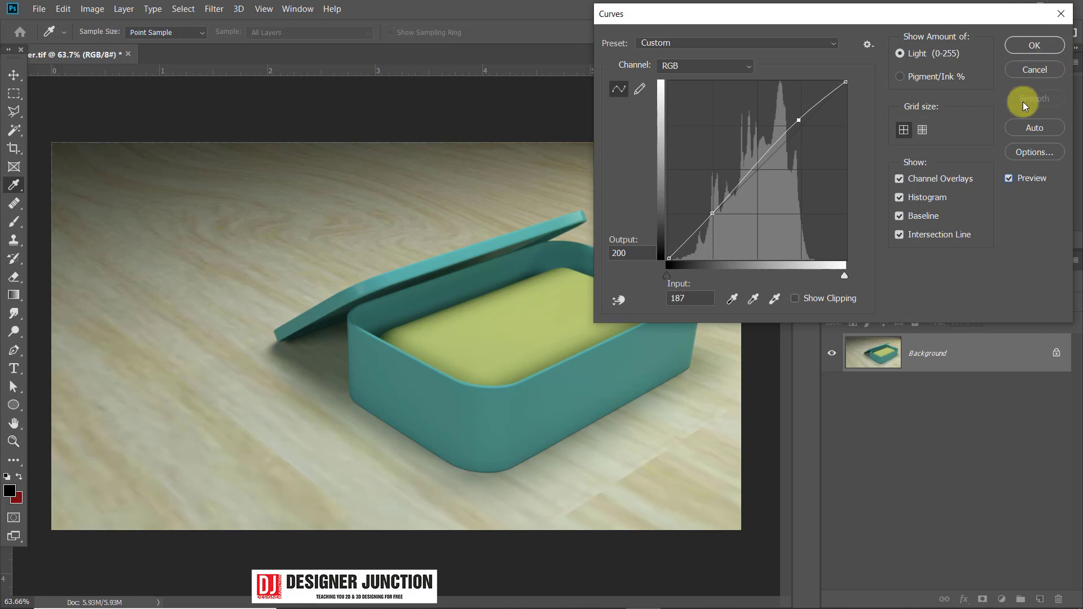
left_click(1061, 14)
key("v")
Add a text layer with the letter D in 72 pt Helvetica-Condensed over the yellow block inside the container.
scroll(515, 394, "up", 3, "alt")
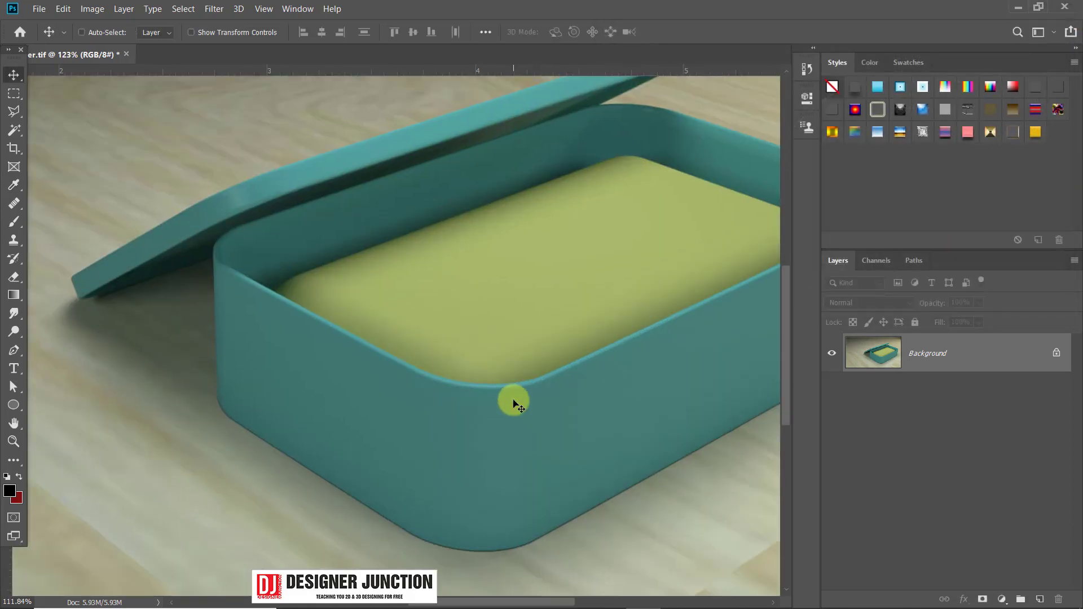
scroll(516, 398, "down", 2, "alt")
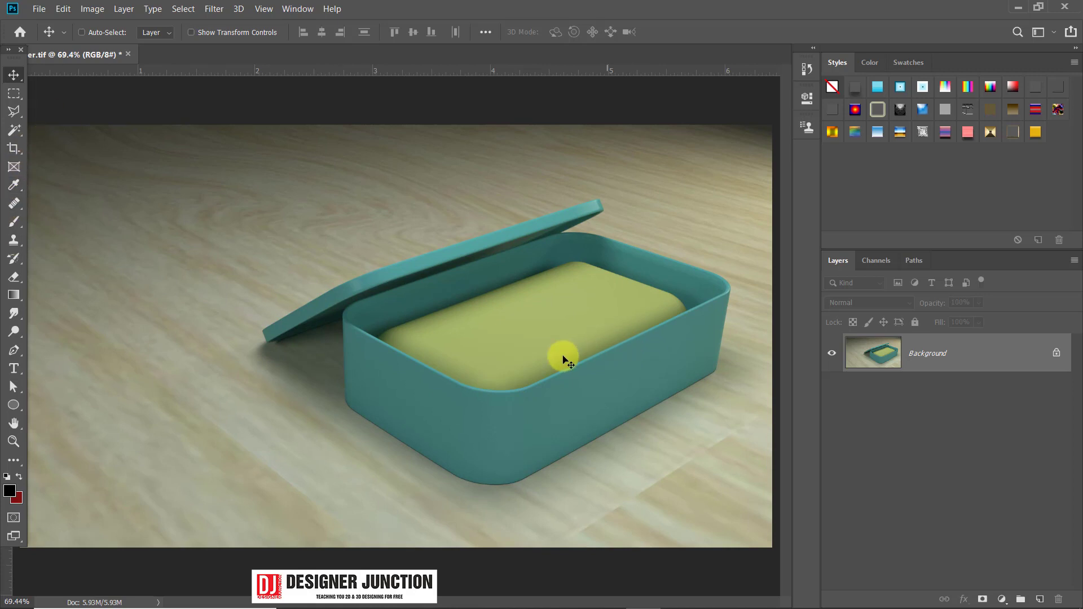
scroll(608, 337, "up", 3, "alt")
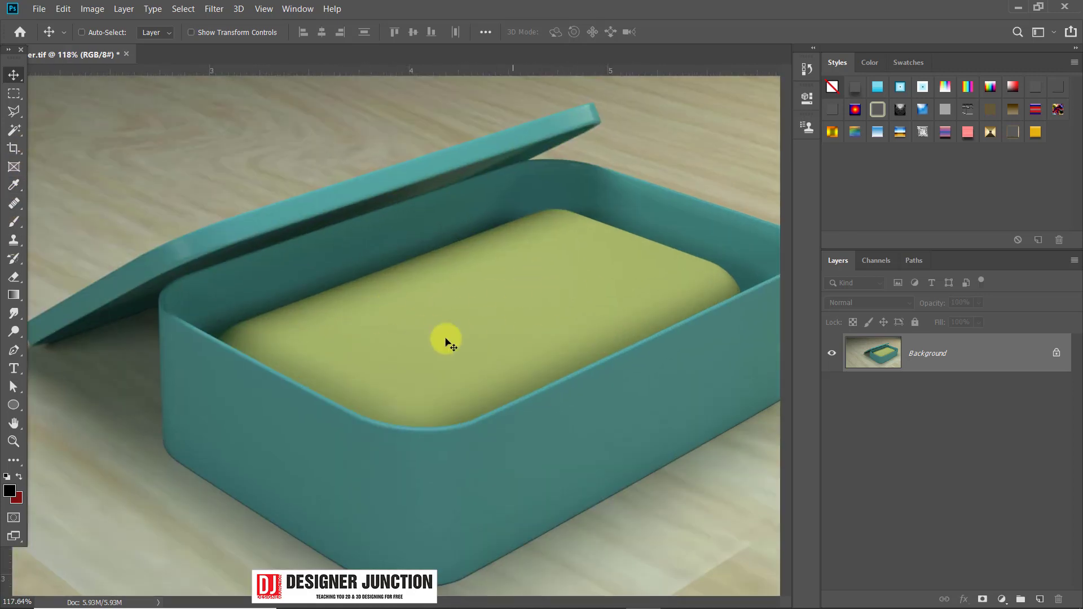
scroll(419, 326, "up", 2, "alt")
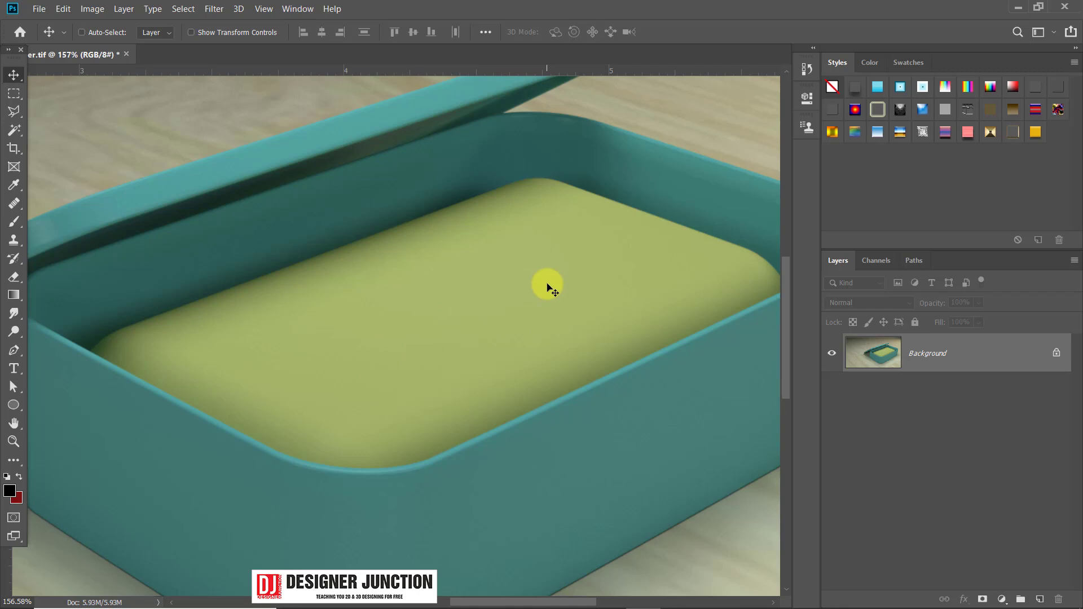
left_click(22, 368)
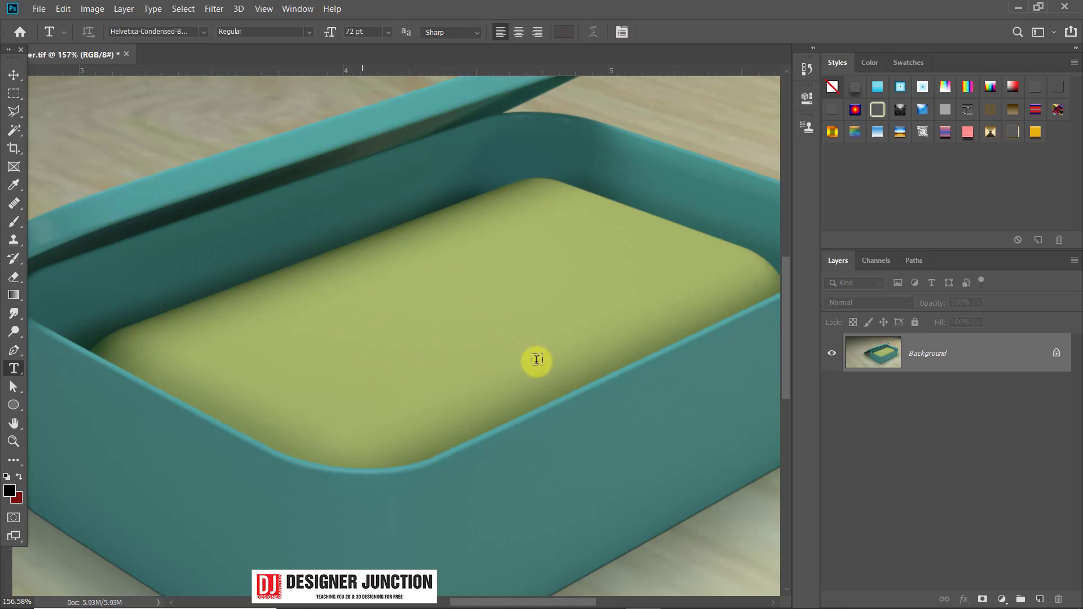
left_click(502, 362)
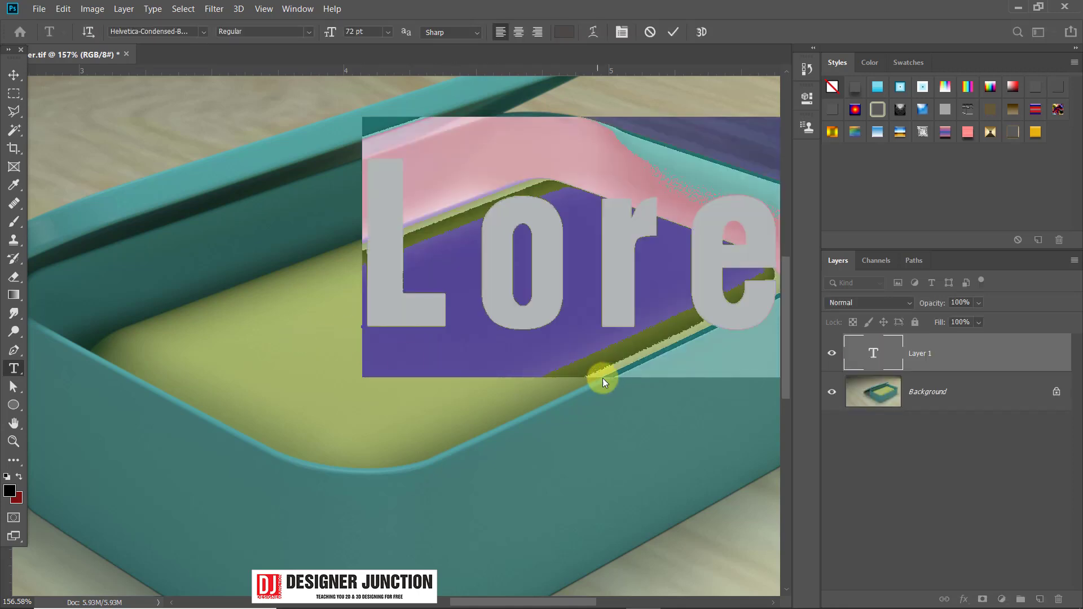
left_click(15, 74)
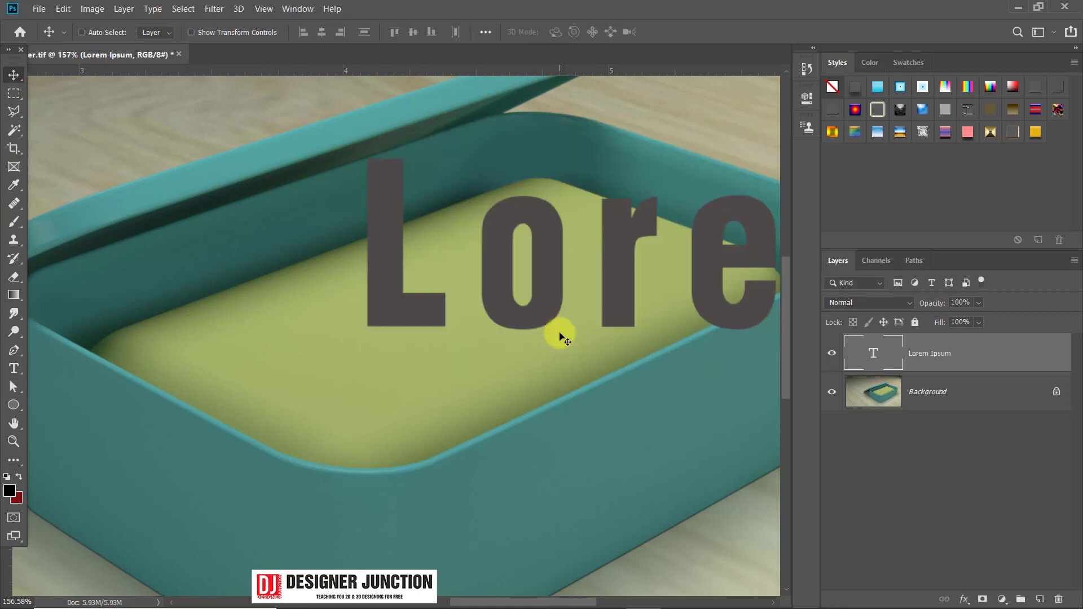
scroll(562, 331, "down", 2)
scroll(523, 283, "down", 6, "alt")
double_click(680, 307)
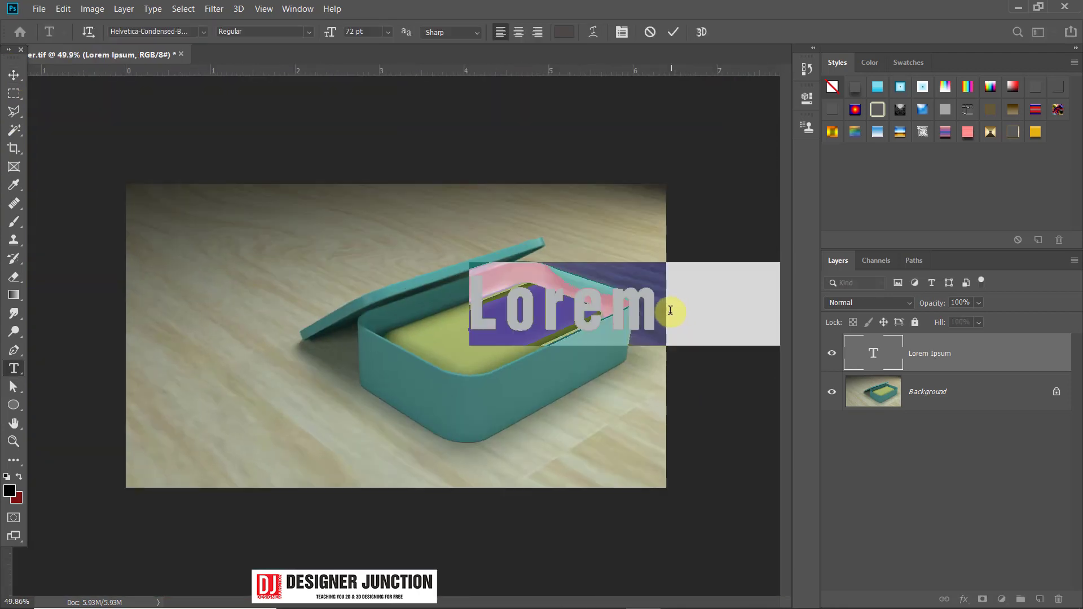
type("D")
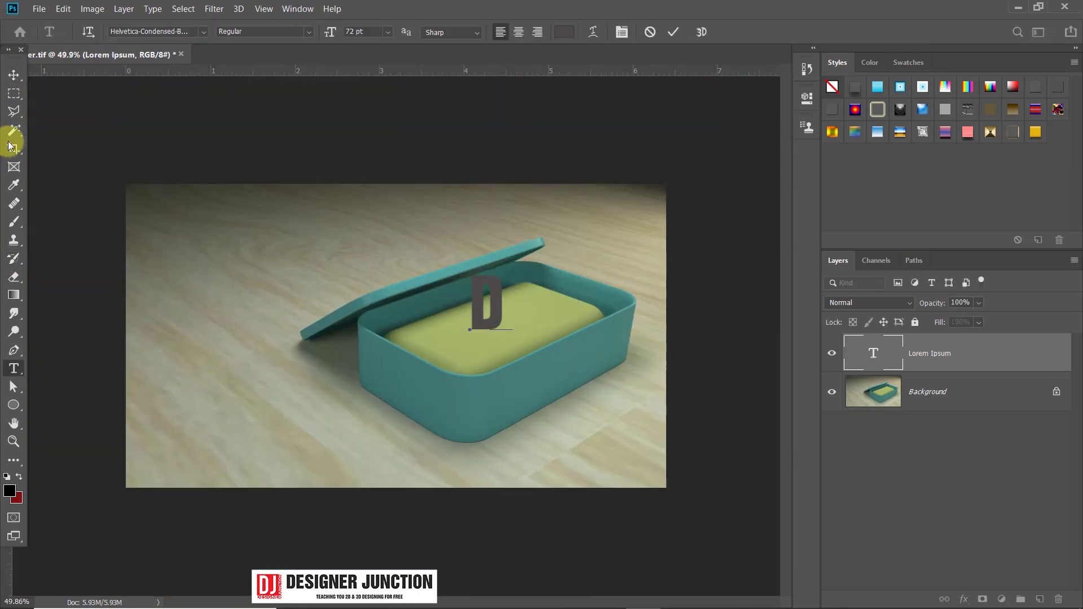
left_click(14, 74)
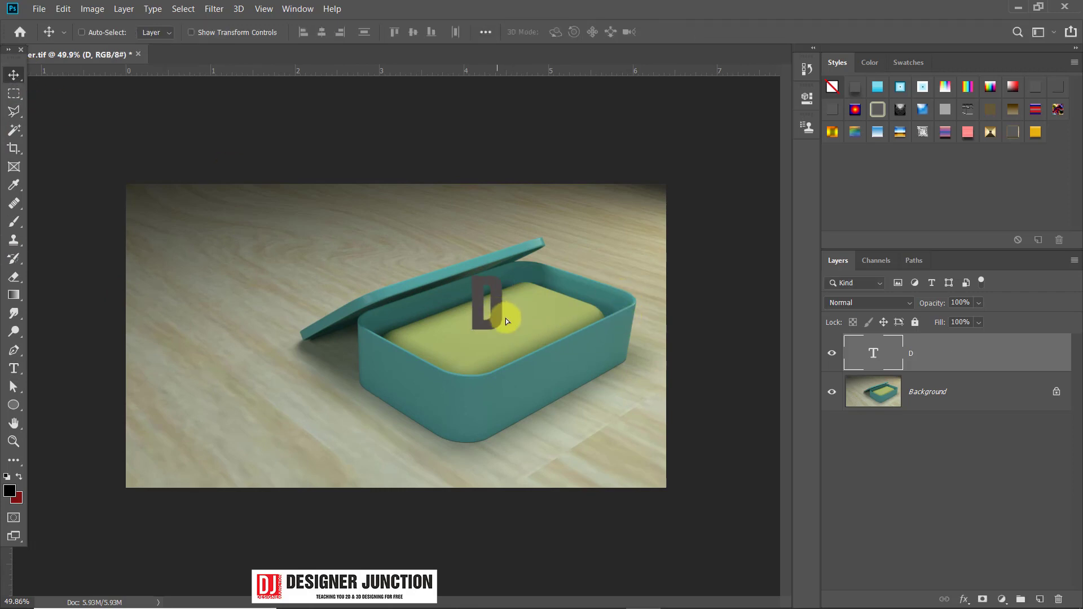
Move the letter D onto the middle of the yellow block's top surface.
left_click_drag(506, 318, 516, 320)
scroll(550, 371, "up", 5, "alt")
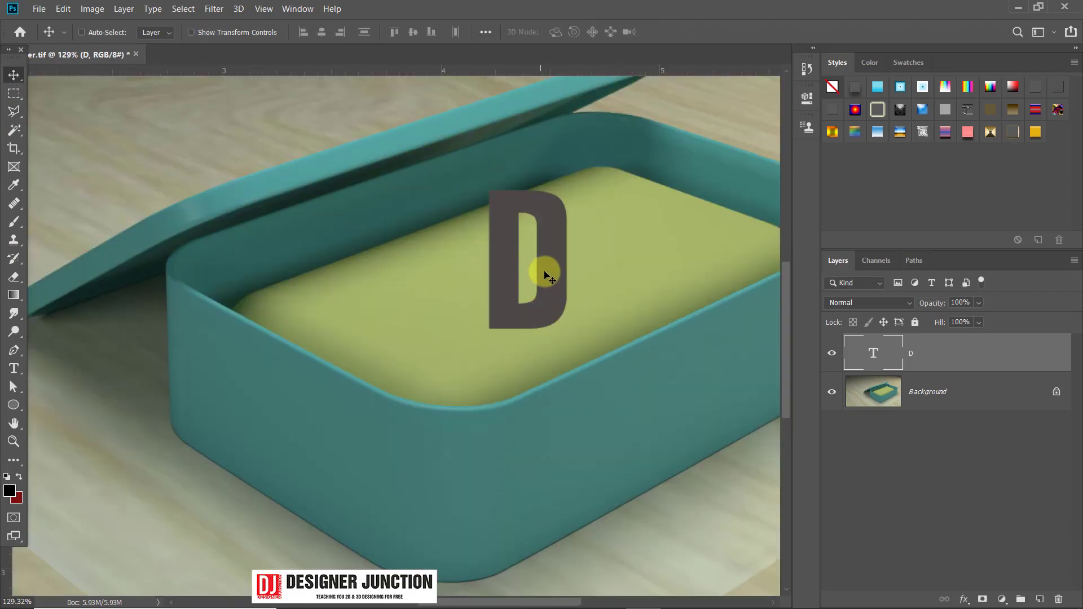
left_click_drag(545, 276, 547, 302)
key("ctrl")
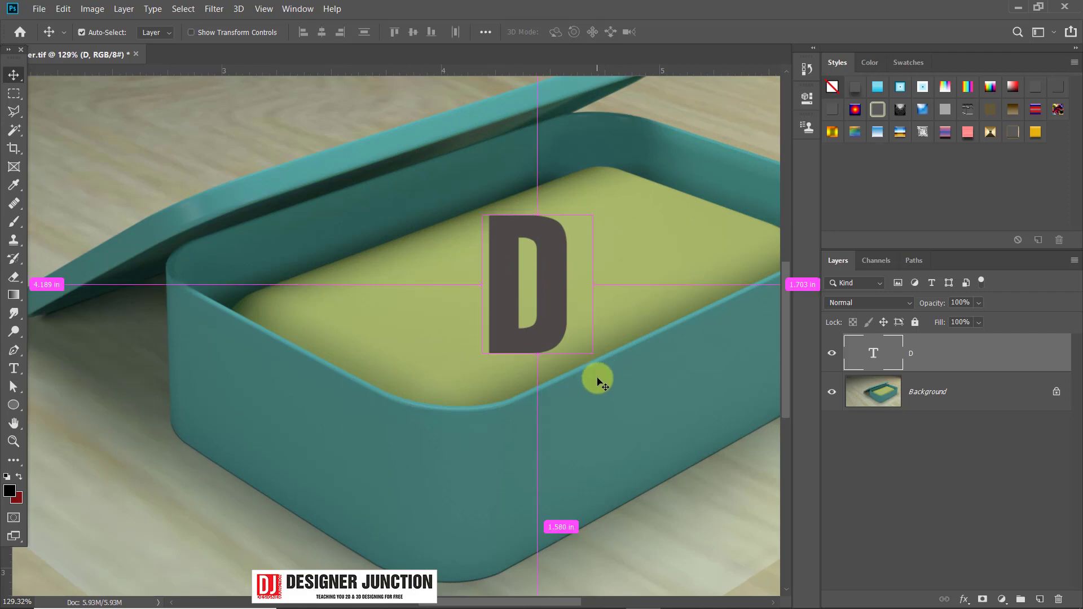
Scale the letter D down to about 30.58 pt, keeping it on the middle of the yellow block's top surface.
key("ctrl+t")
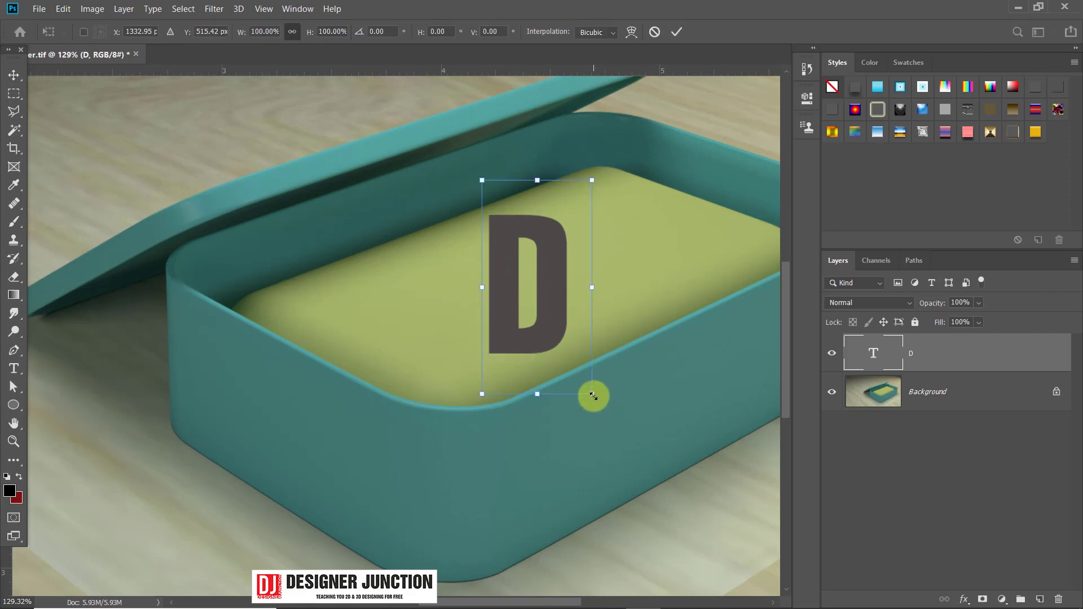
left_click_drag(593, 395, 538, 280)
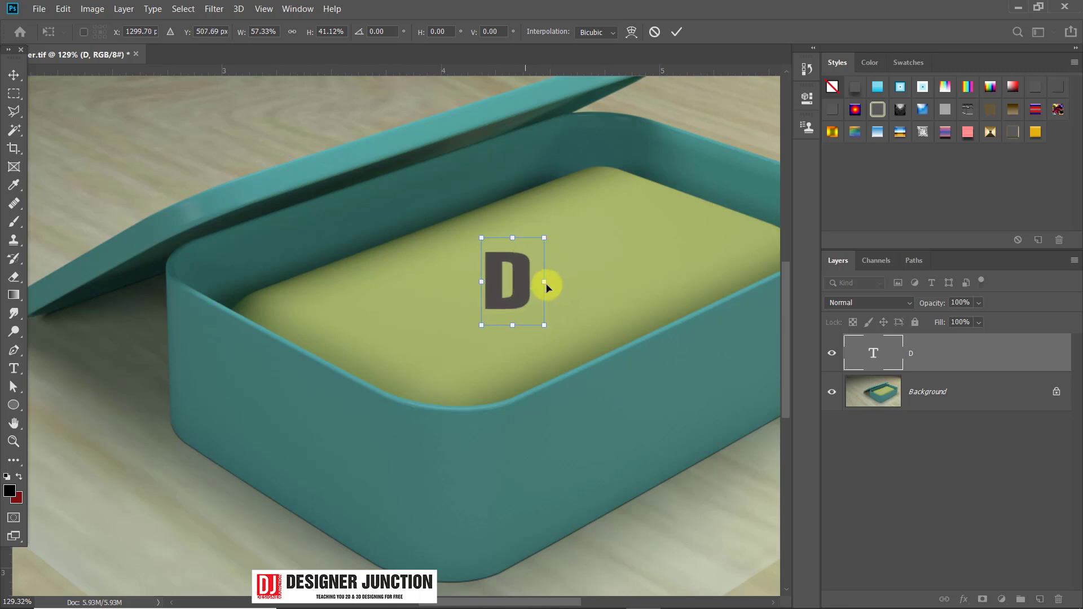
key("Return")
double_click(954, 352)
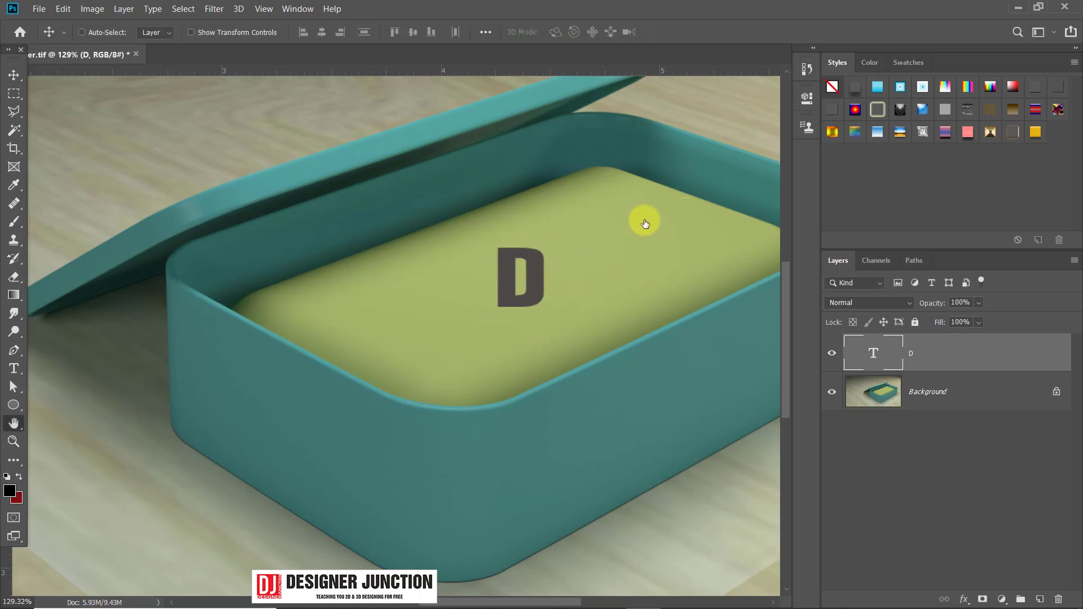
left_click_drag(594, 57, 702, 72)
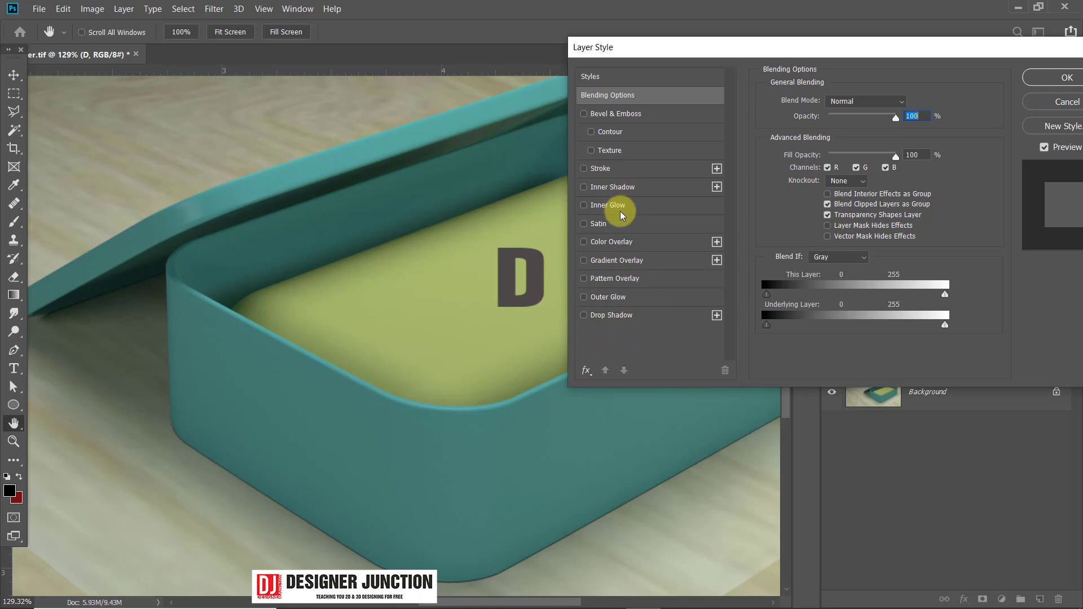
left_click(643, 191)
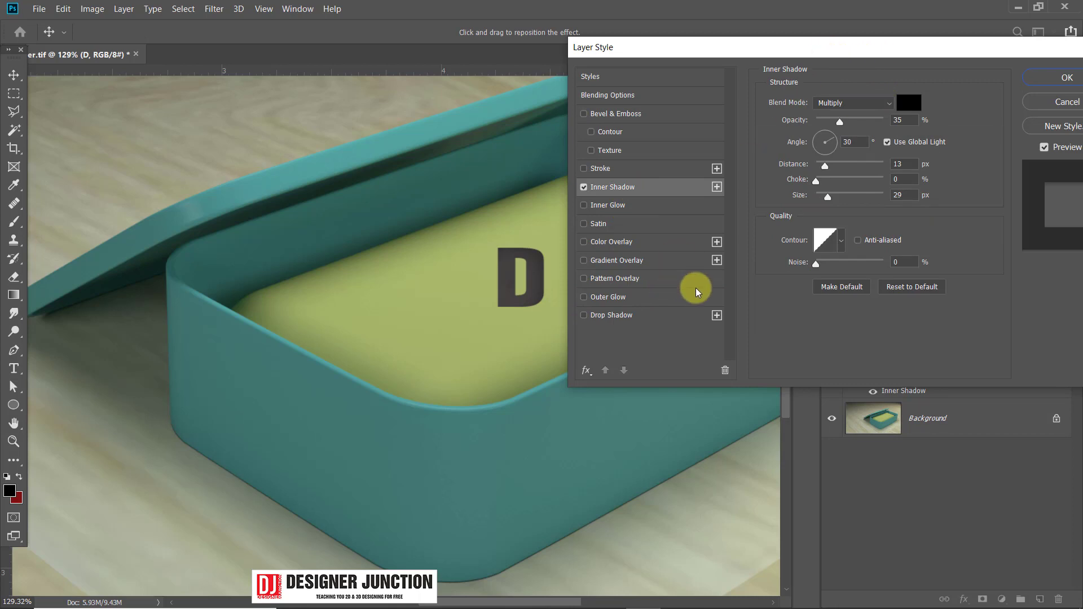
left_click_drag(778, 58, 751, 41)
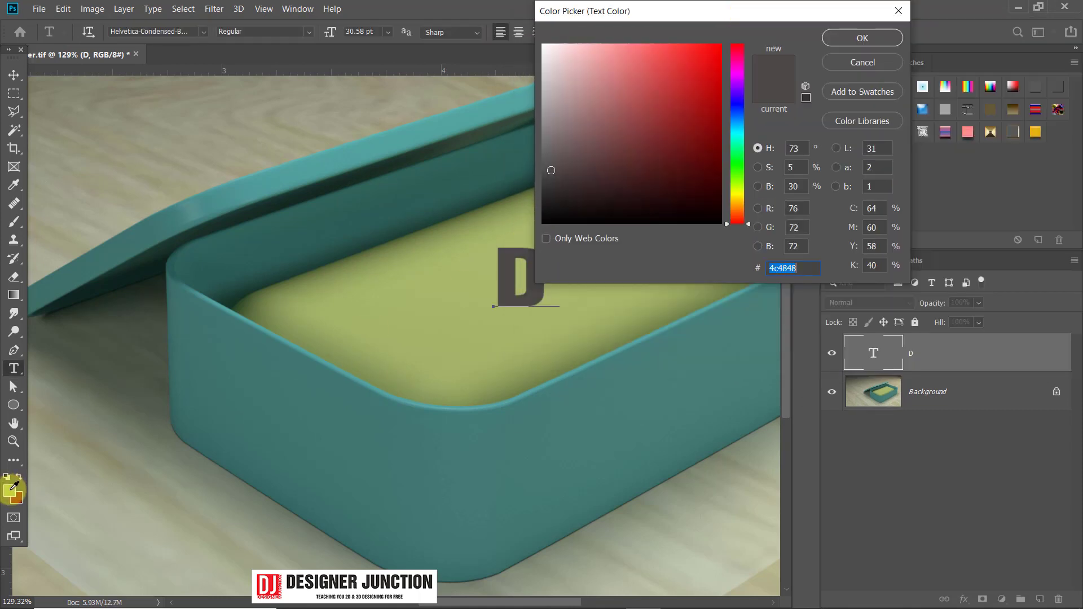
Recolour the letter D with the block's own colour a7b869, sampled from its top surface.
left_click(530, 209)
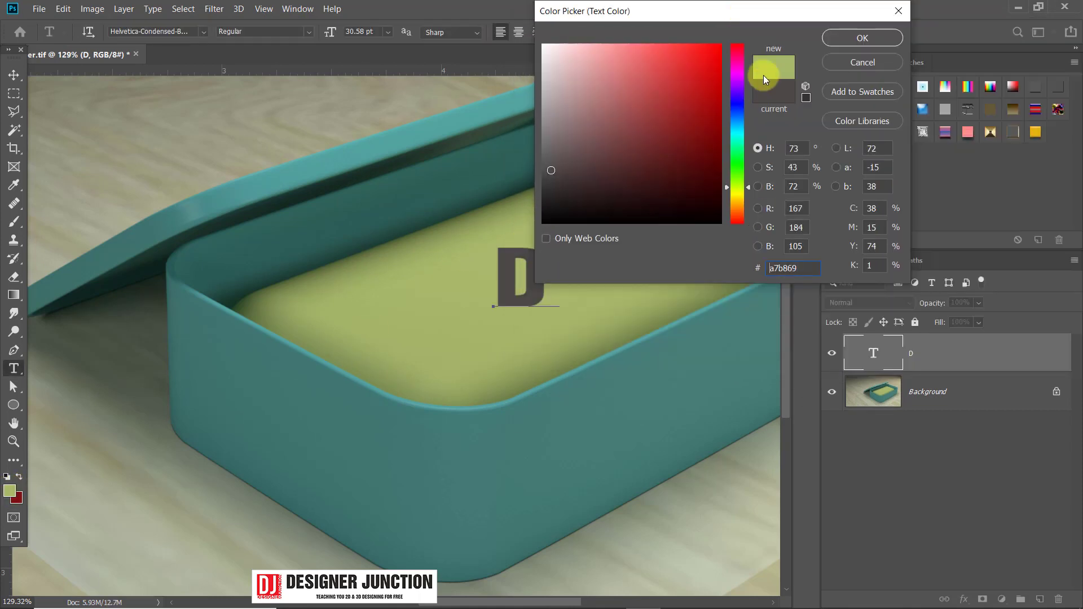
left_click(863, 37)
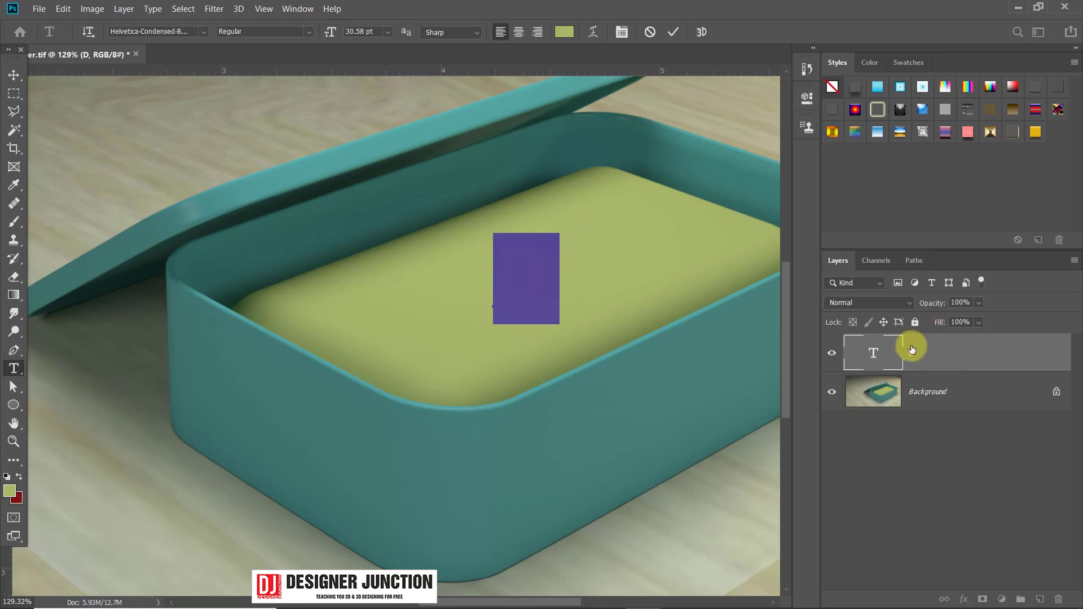
left_click(13, 75)
left_click(1028, 334)
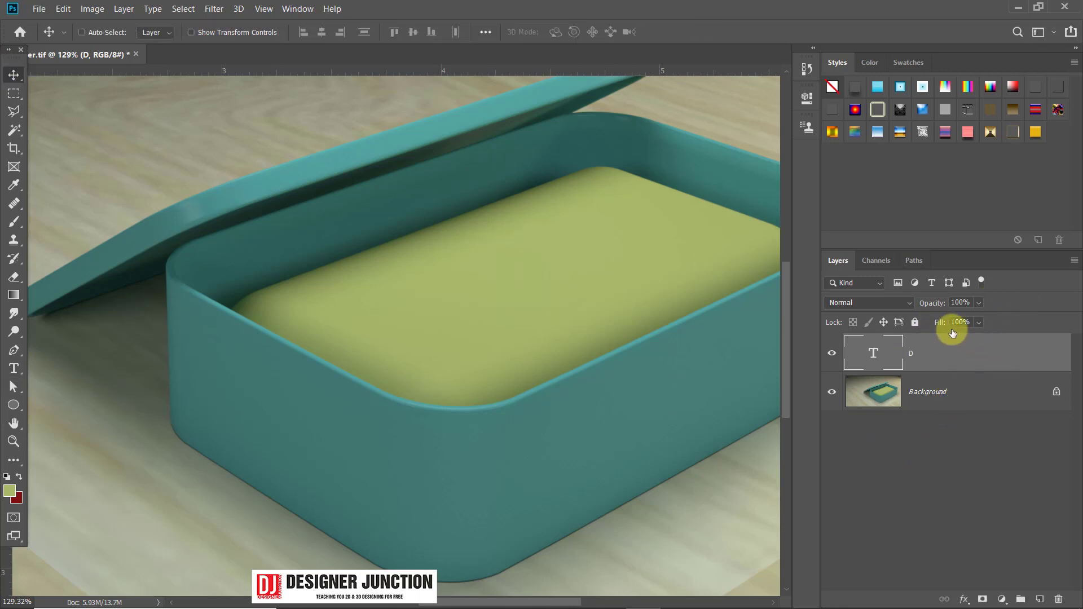
Try an Inner Shadow on the D layer, and replace it with a smooth Inner Bevel of 168% depth and 2 px size.
double_click(1023, 357)
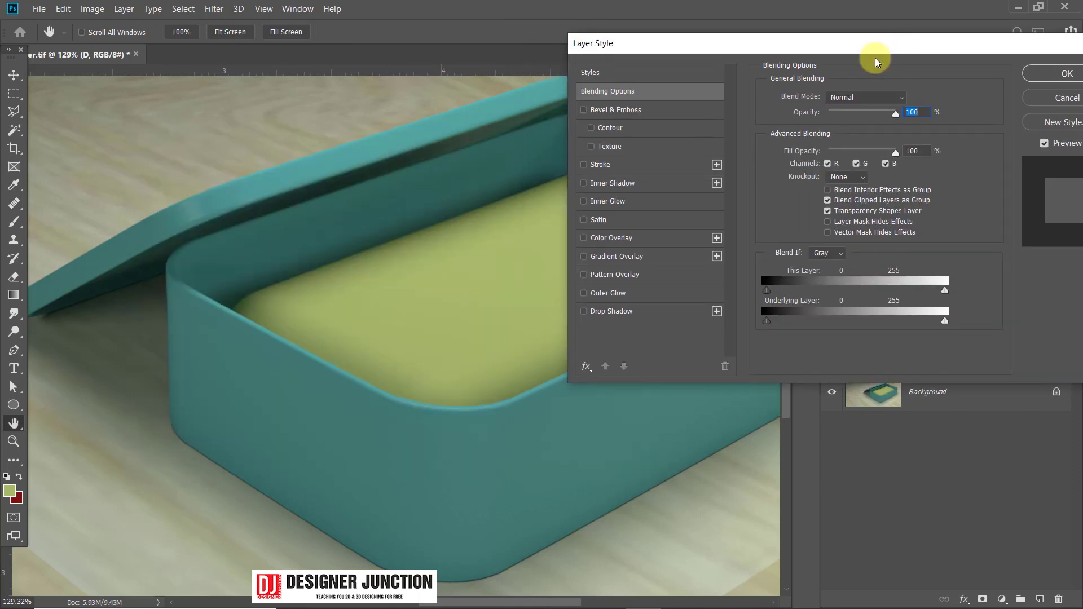
left_click(649, 183)
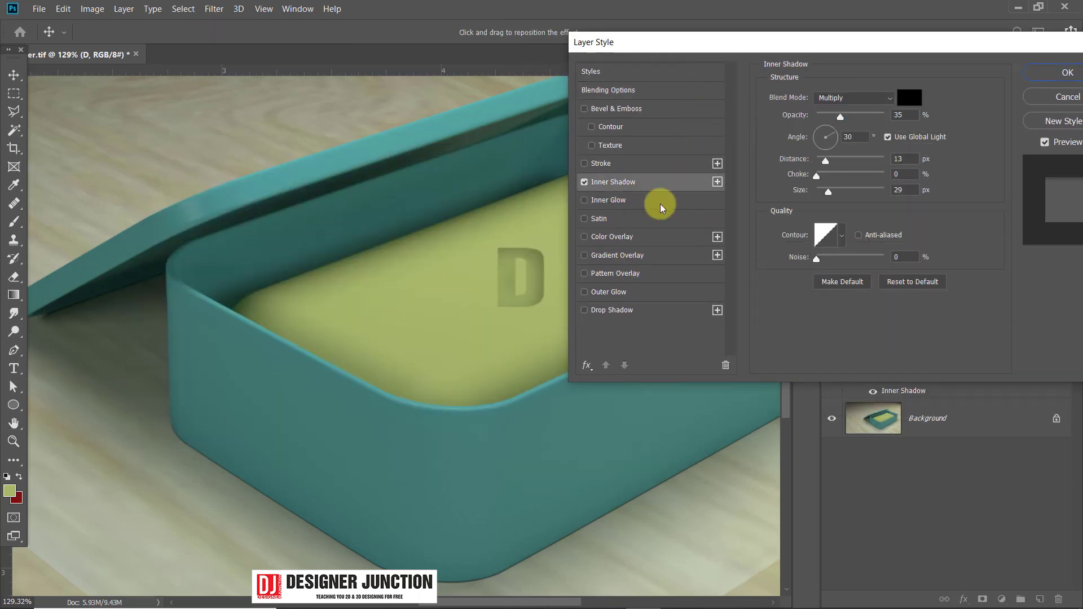
mouse_move(687, 49)
left_mouse_down()
mouse_move(694, 35)
mouse_move(685, 36)
left_mouse_up()
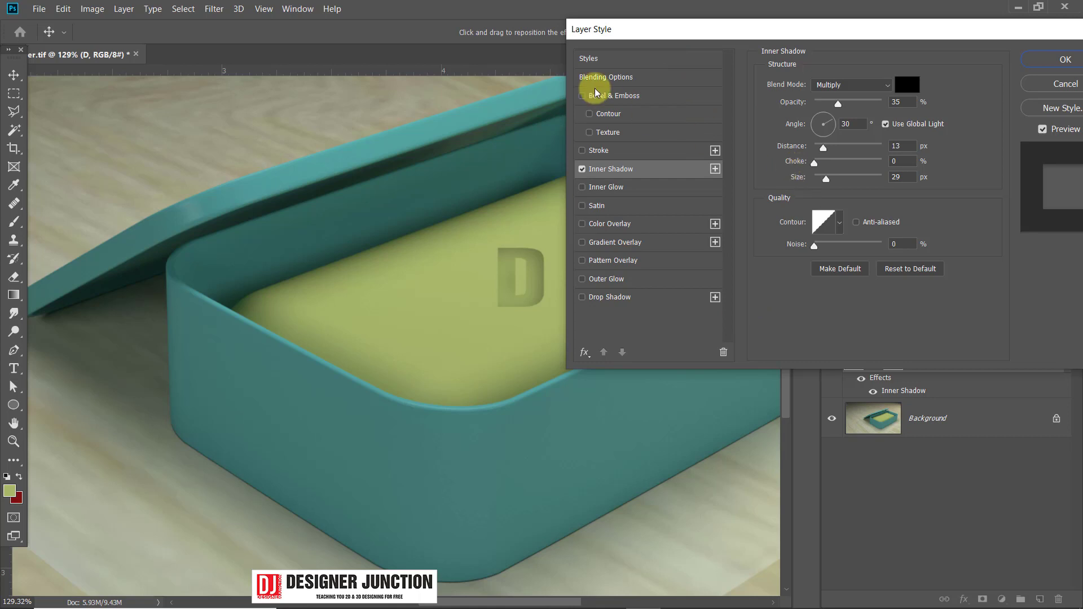
left_click(608, 95)
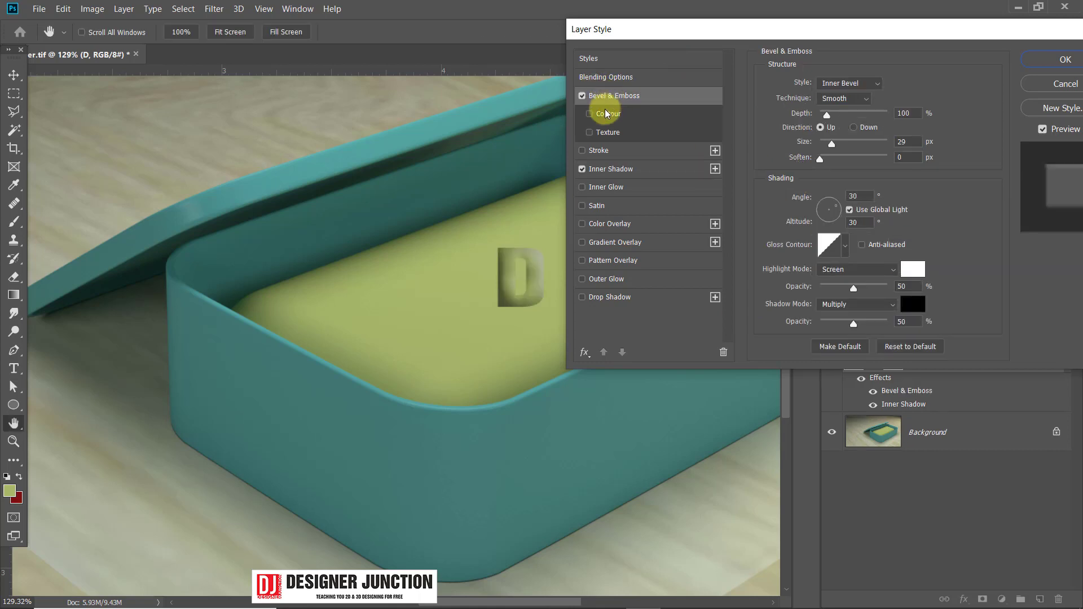
left_click(584, 169)
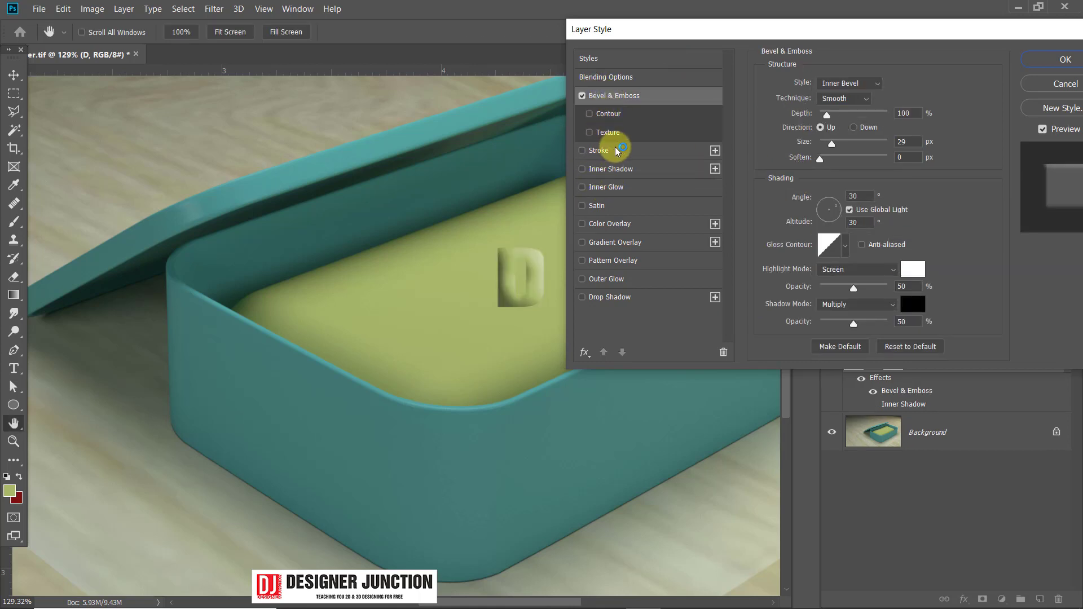
left_click_drag(827, 113, 823, 149)
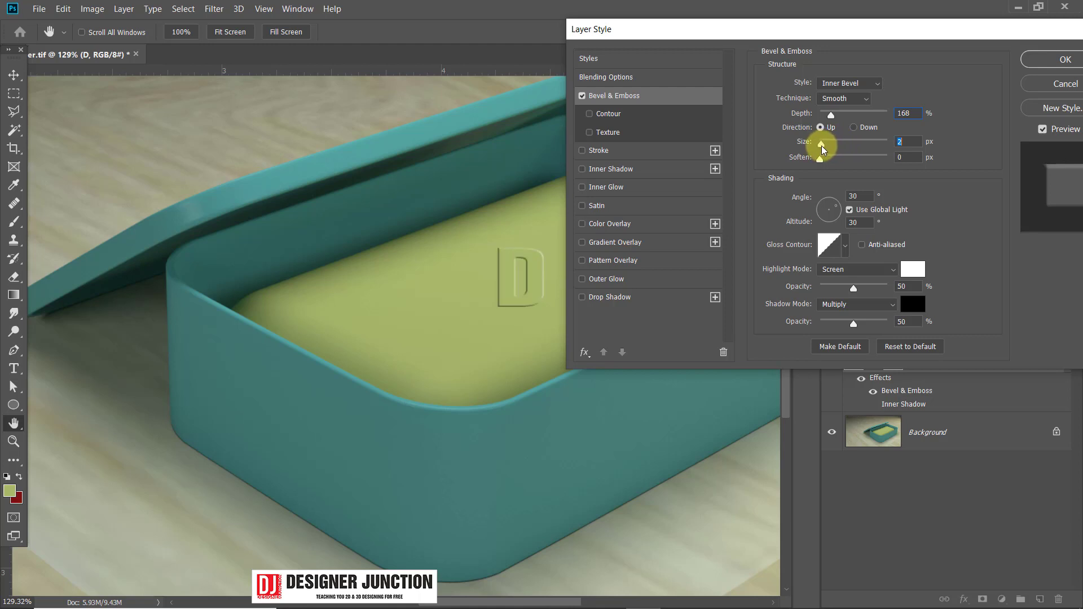
left_click_drag(709, 35, 646, 69)
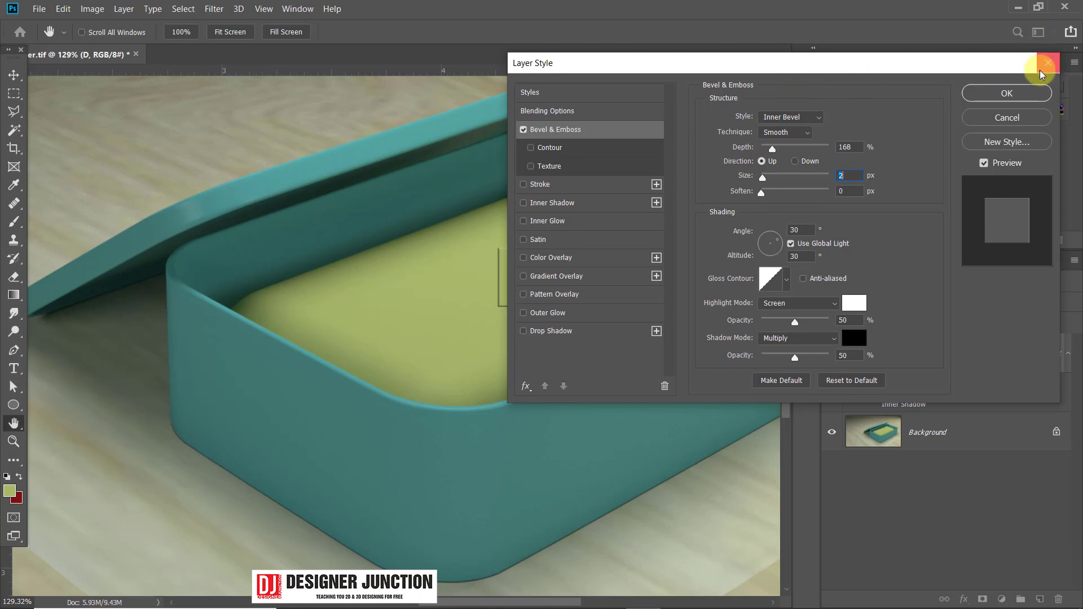
left_click(1007, 93)
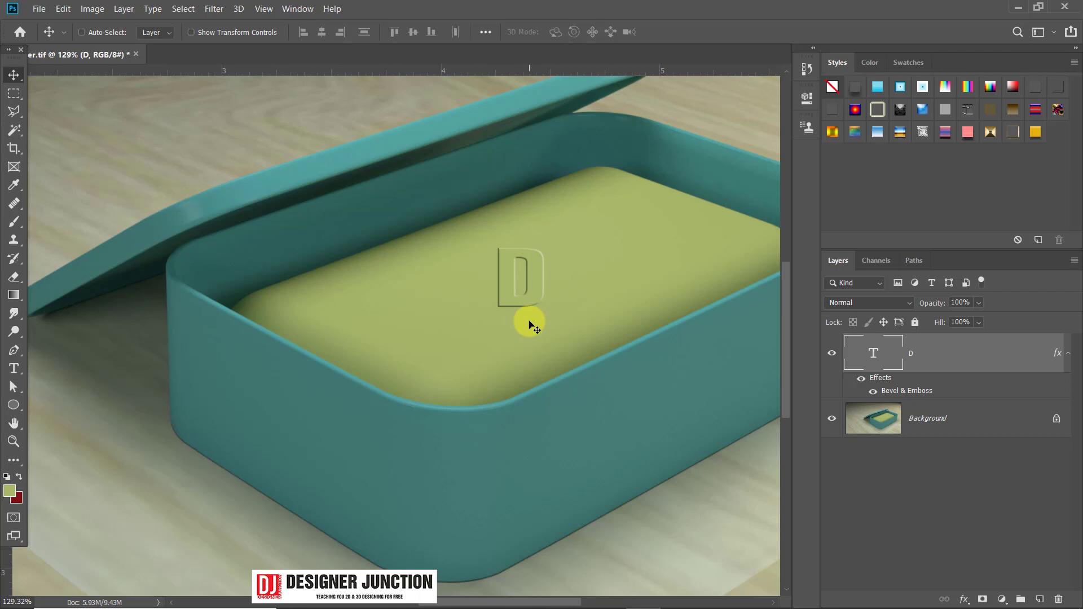
Examine the embossed letter D on the yellow block, both up close and within the whole image.
scroll(501, 313, "down", 2, "alt")
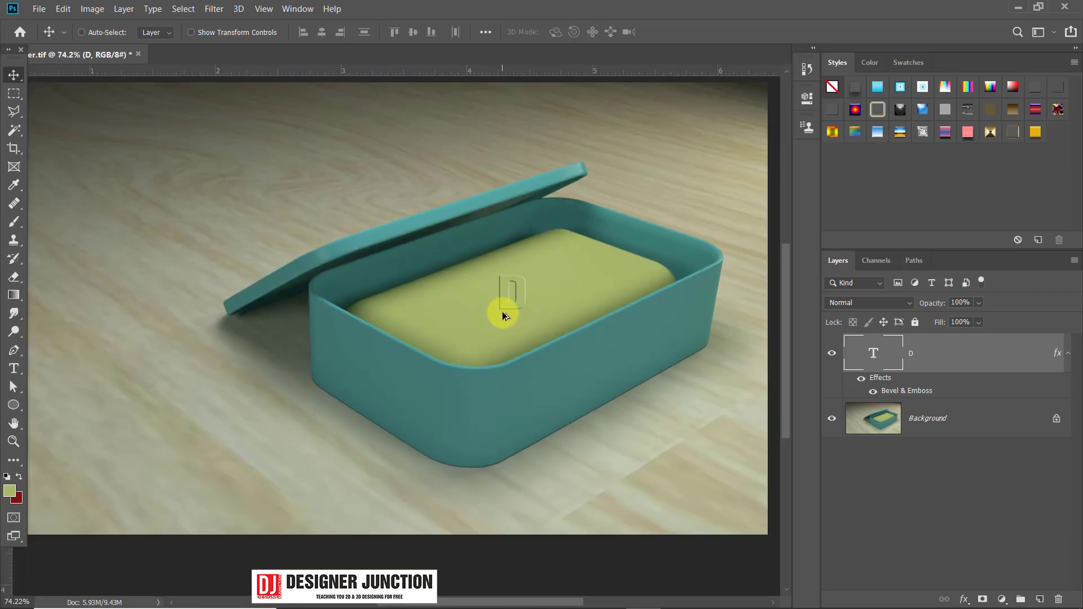
scroll(565, 266, "up", 10, "alt")
scroll(446, 305, "down", 10, "alt")
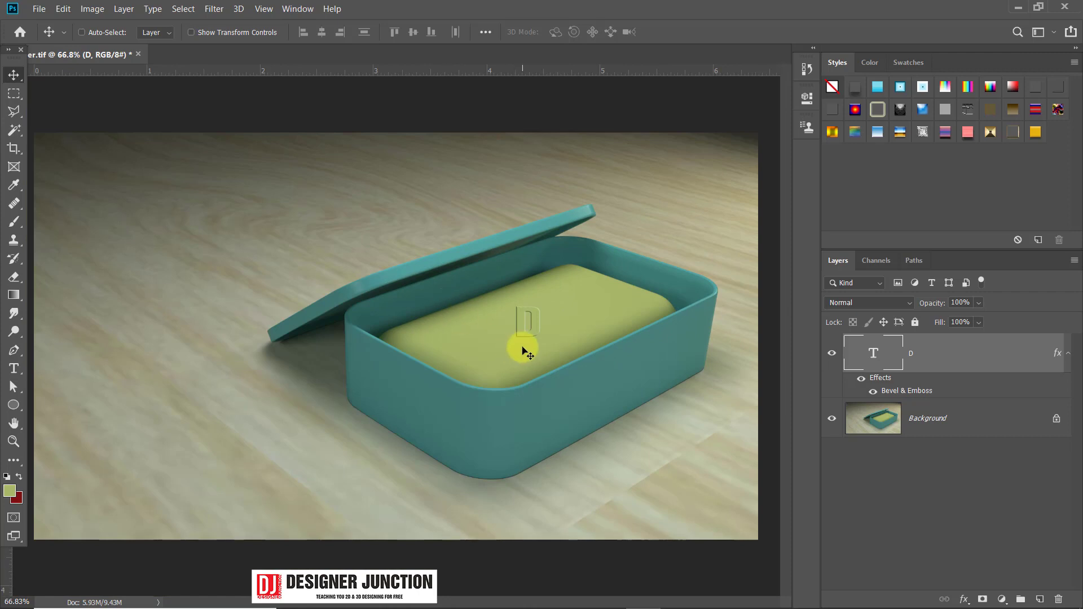
scroll(525, 353, "up", 4, "alt")
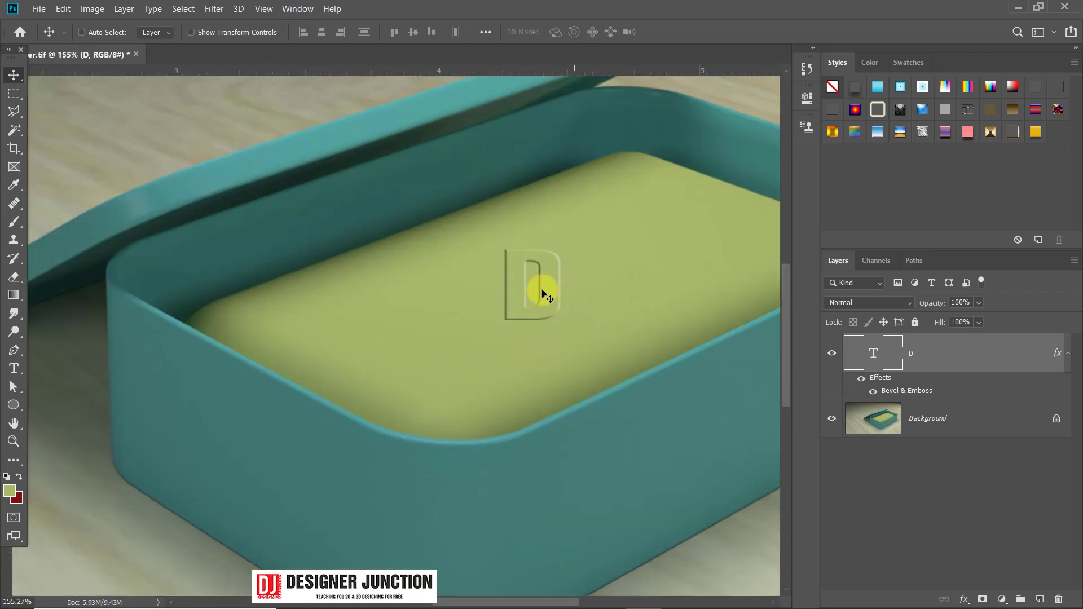
key("ctrl+t")
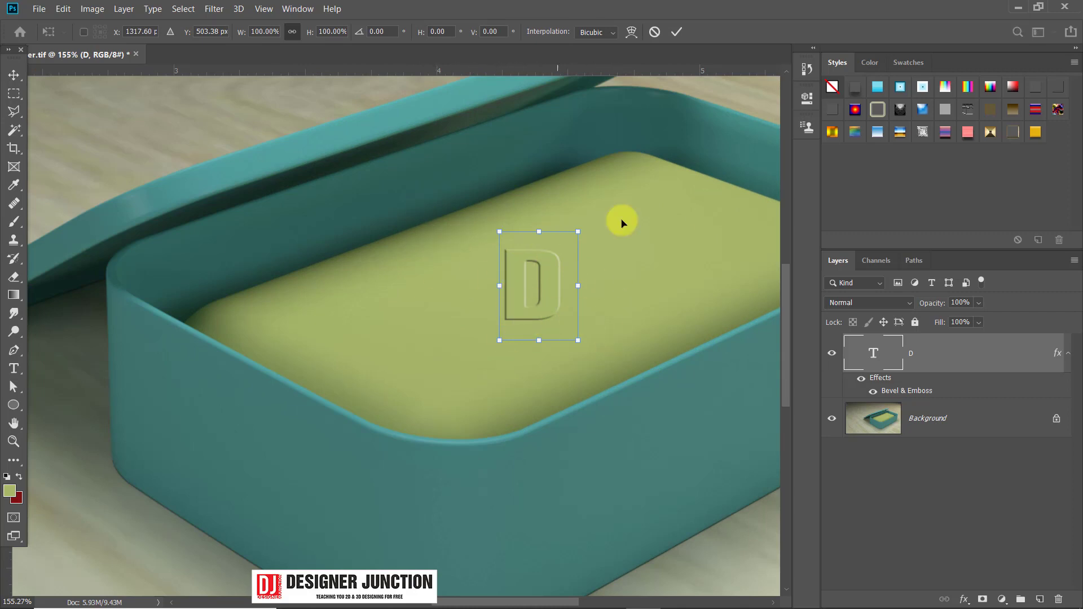
scroll(669, 296, "down", 3, "alt")
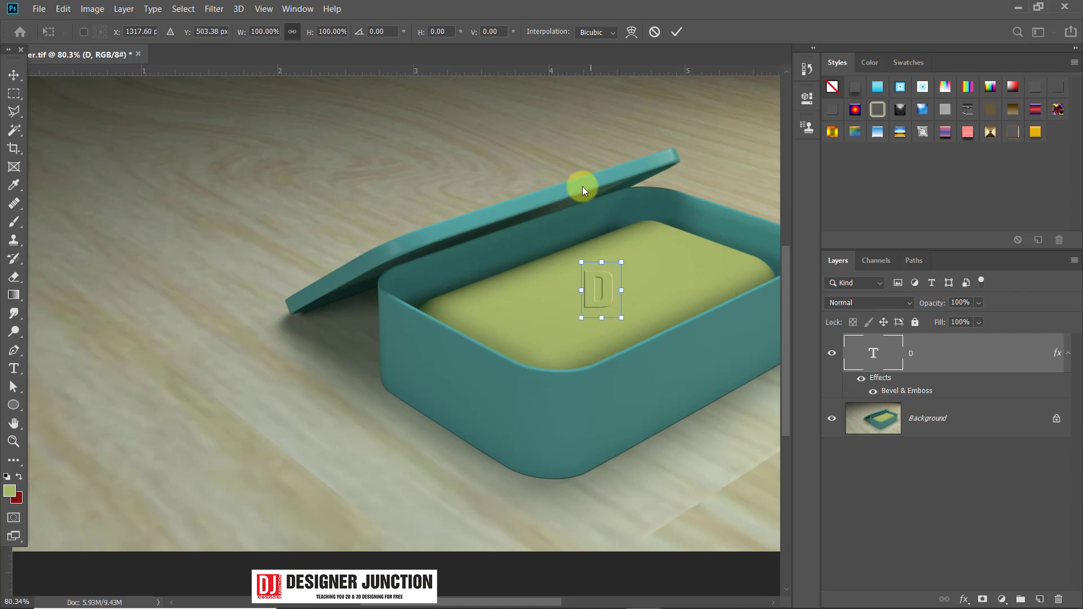
key("Return")
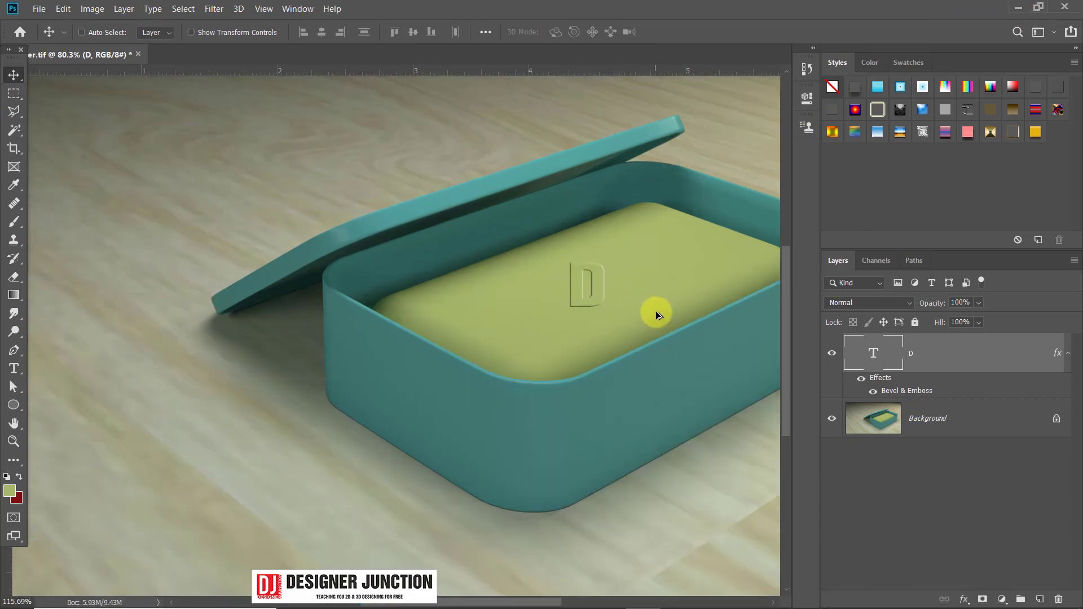
scroll(658, 305, "up", 3, "alt")
scroll(661, 304, "down", 3, "alt")
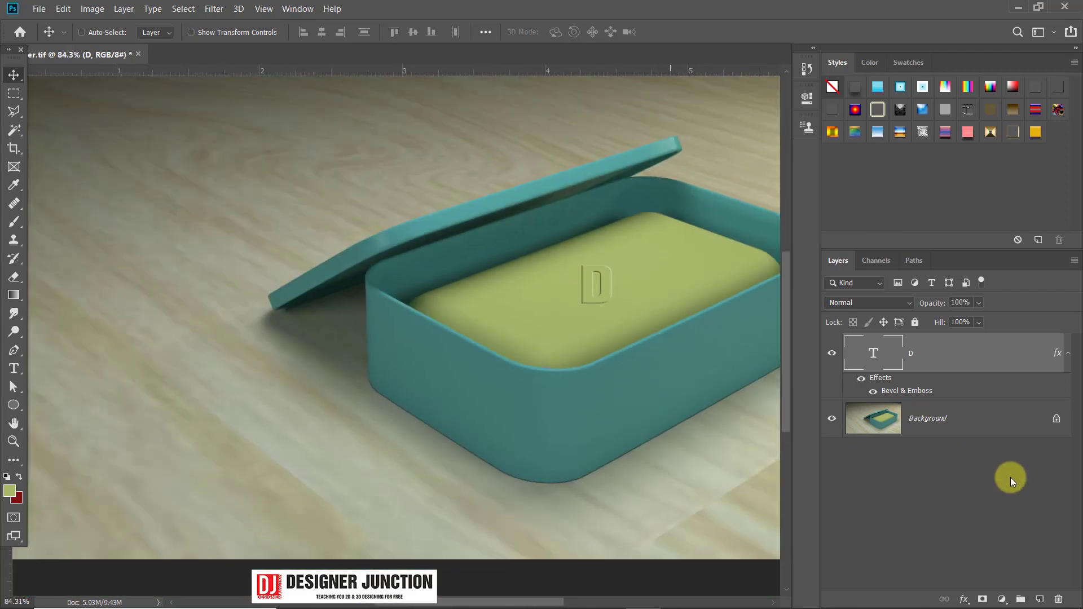